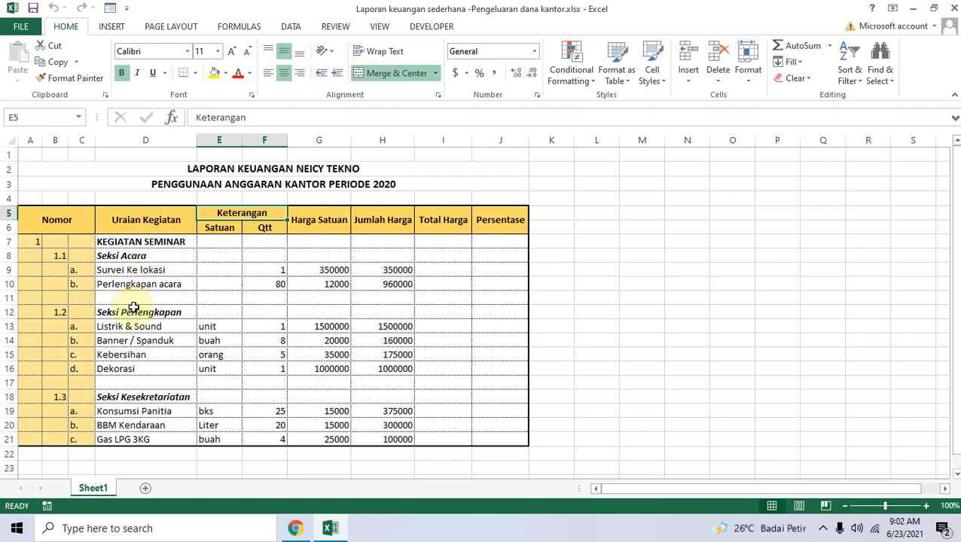
Look over the Nomor and Uraian Kegiatan headers of the finished sample report on Sheet1.
{"action": "left_click", "coordinate": [60, 220]}
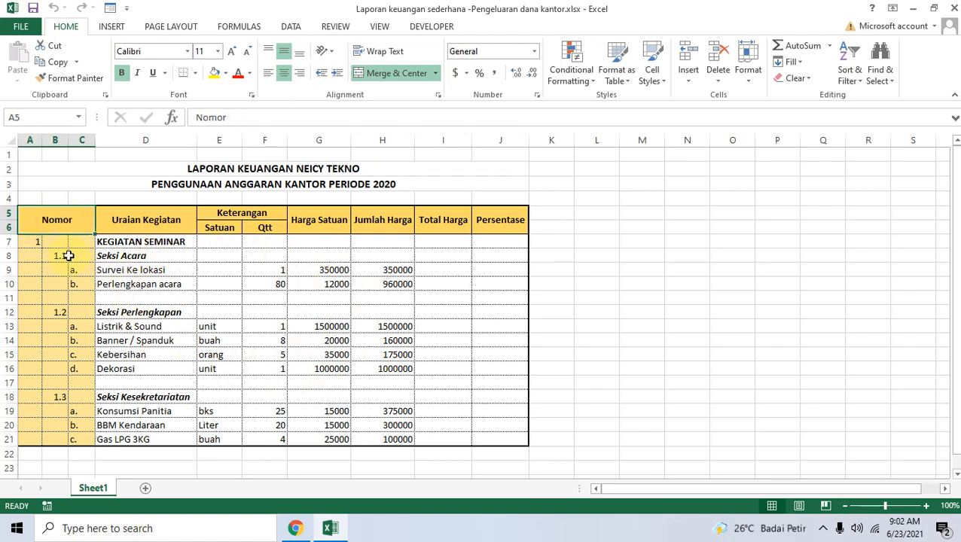
{"action": "left_click", "coordinate": [167, 230]}
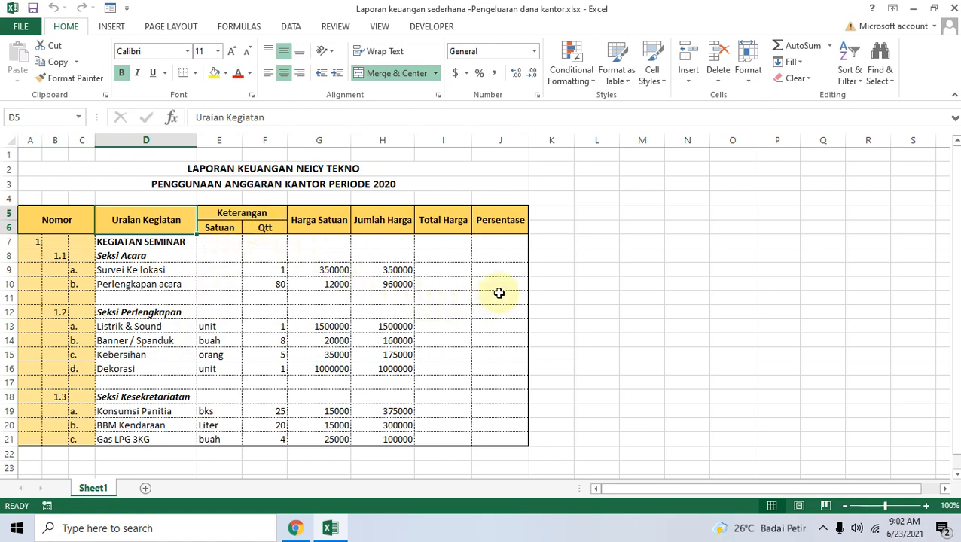
{"action": "left_click", "coordinate": [614, 283]}
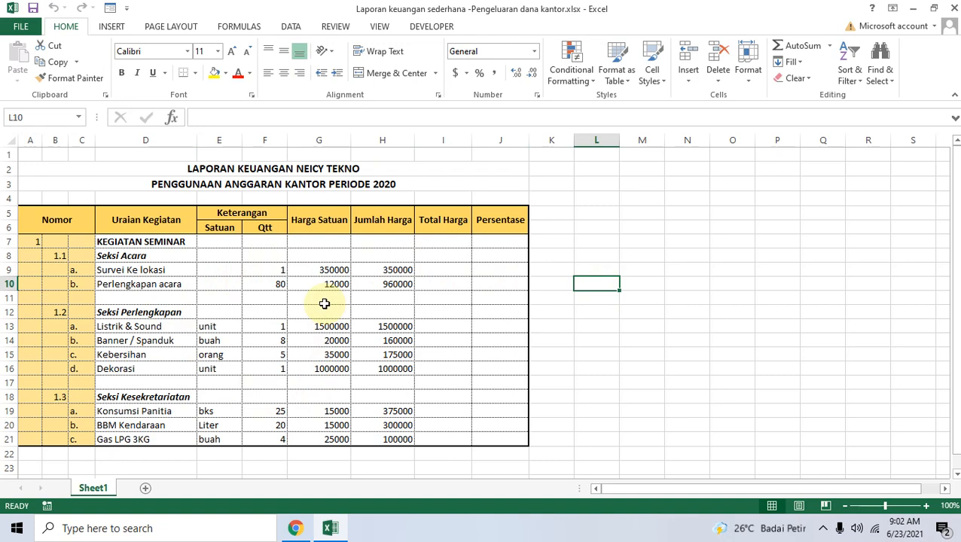
Switch to Chrome, review the article's steps for building the financial report from its beginning, and compare them with the sample workbook in Excel.
{"action": "left_click", "coordinate": [297, 528]}
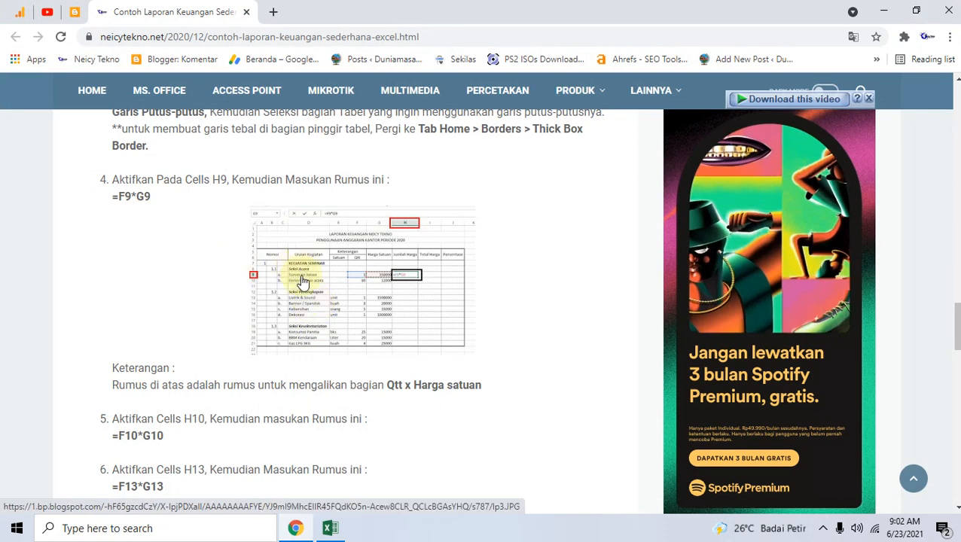
{"action": "scroll", "coordinate": [313, 297], "scroll_direction": "up", "scroll_amount": 2}
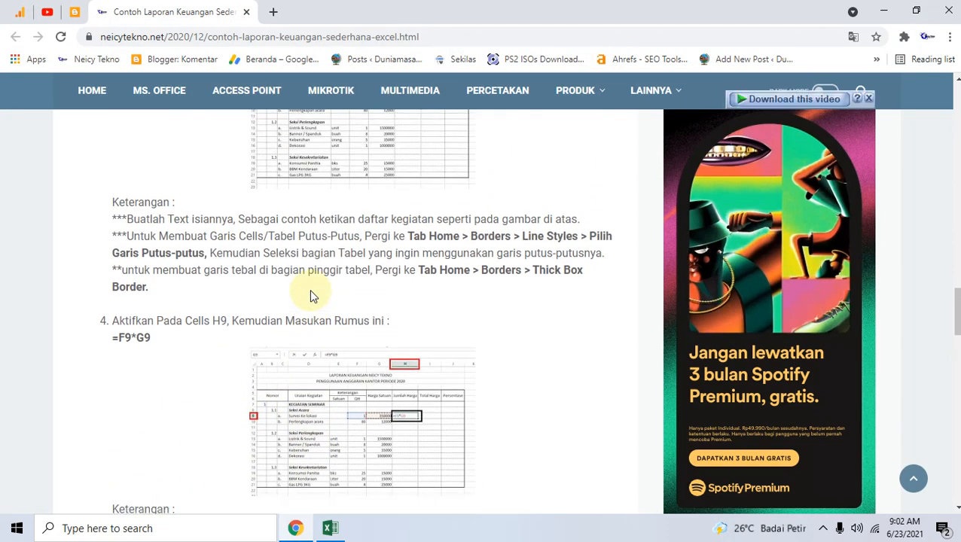
{"action": "scroll", "coordinate": [313, 296], "scroll_direction": "up", "scroll_amount": 3}
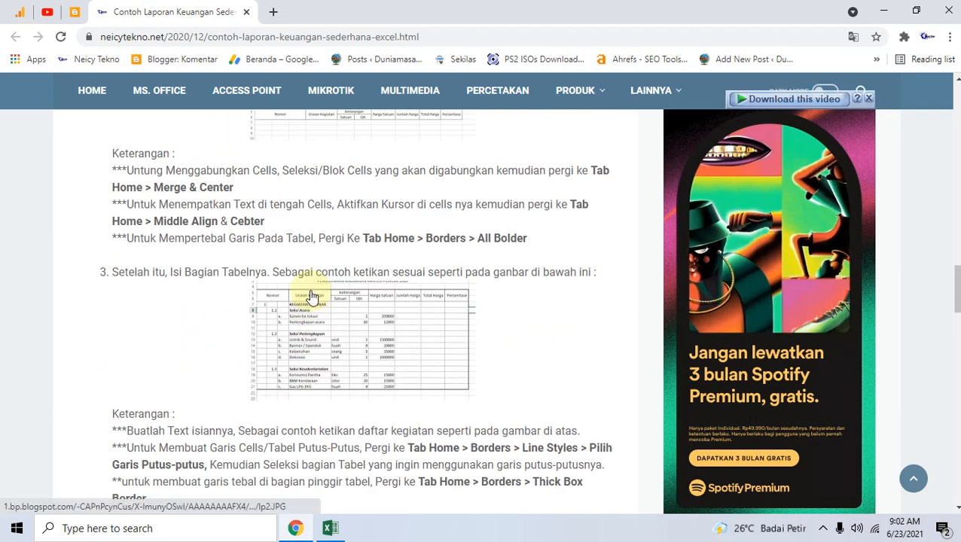
{"action": "scroll", "coordinate": [312, 295], "scroll_direction": "up", "scroll_amount": 3}
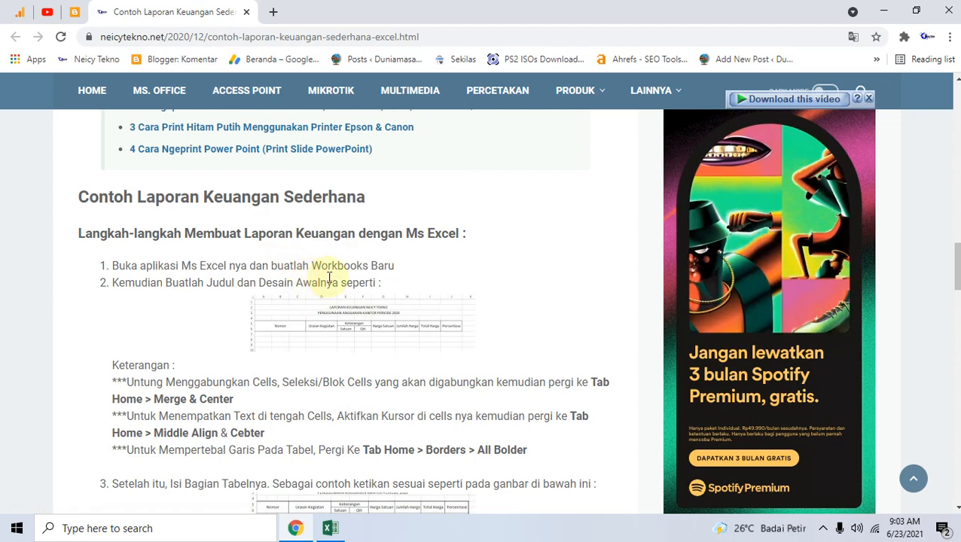
{"action": "scroll", "coordinate": [275, 257], "scroll_direction": "down", "scroll_amount": 1}
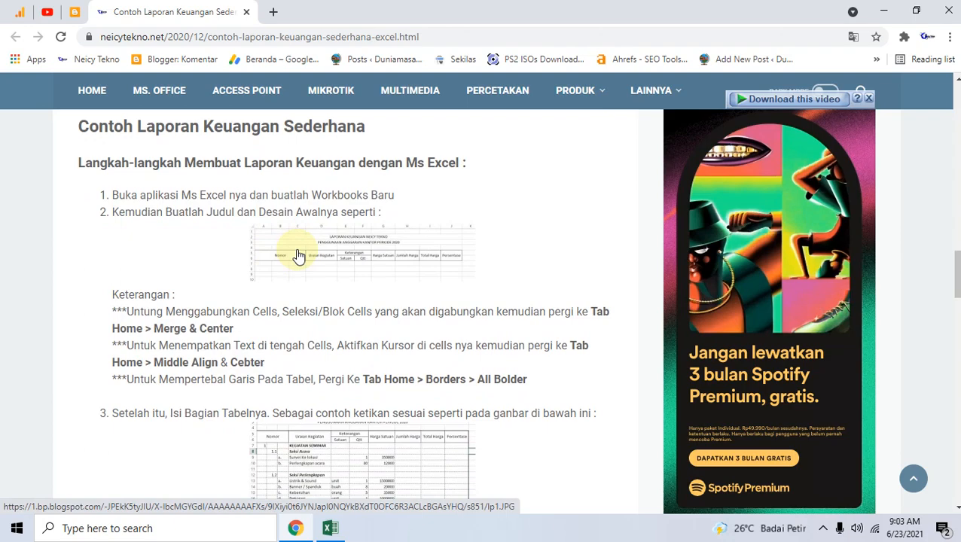
{"action": "scroll", "coordinate": [309, 253], "scroll_direction": "up", "scroll_amount": 4}
{"action": "left_click", "coordinate": [330, 528]}
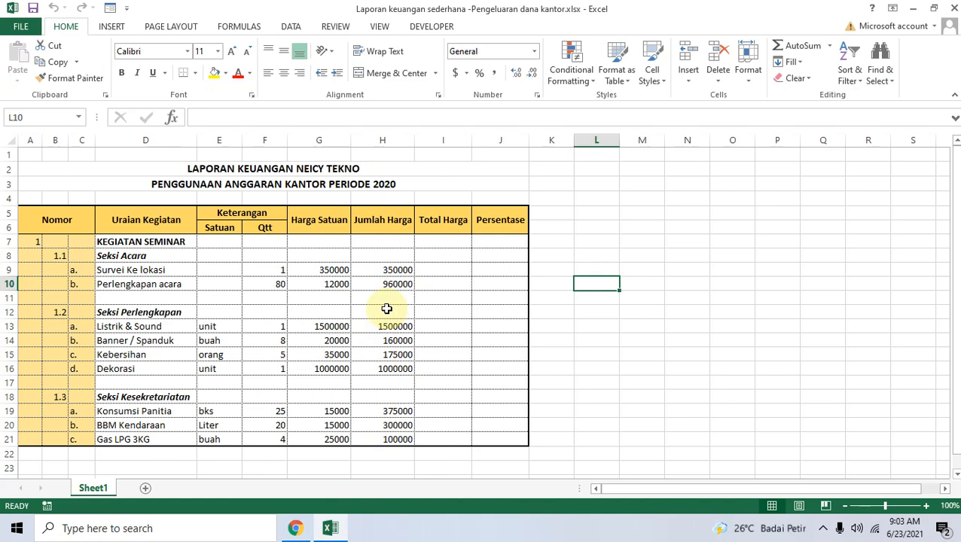
{"action": "left_click", "coordinate": [296, 528]}
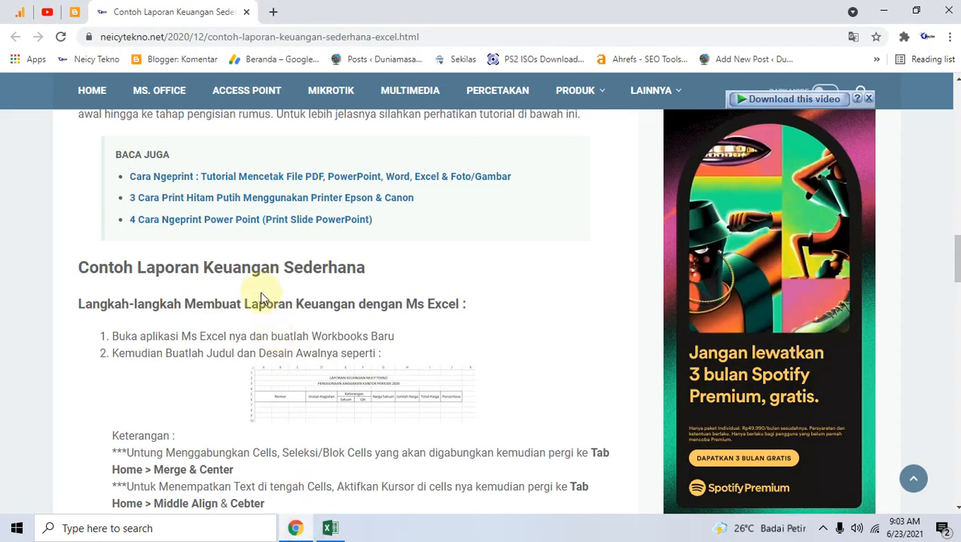
{"action": "scroll", "coordinate": [255, 288], "scroll_direction": "down", "scroll_amount": 2}
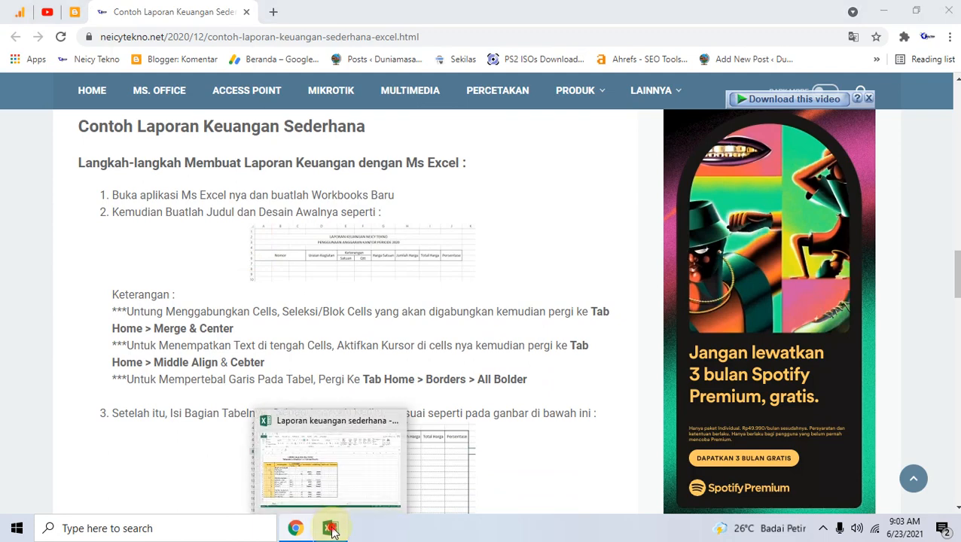
{"action": "left_click", "coordinate": [332, 530]}
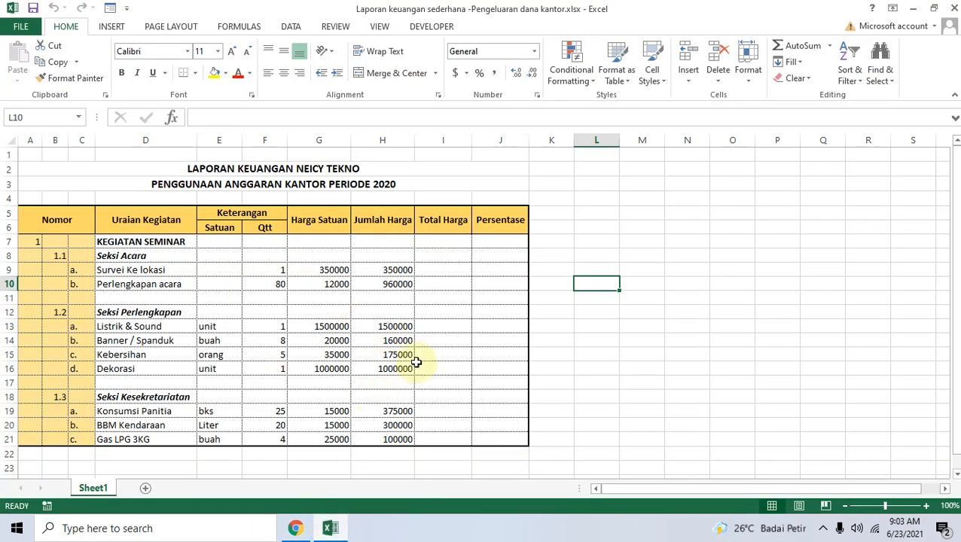
Add a blank worksheet to the workbook and enlarge the article's title and header layout image in Chrome for reference.
{"action": "left_click", "coordinate": [145, 488]}
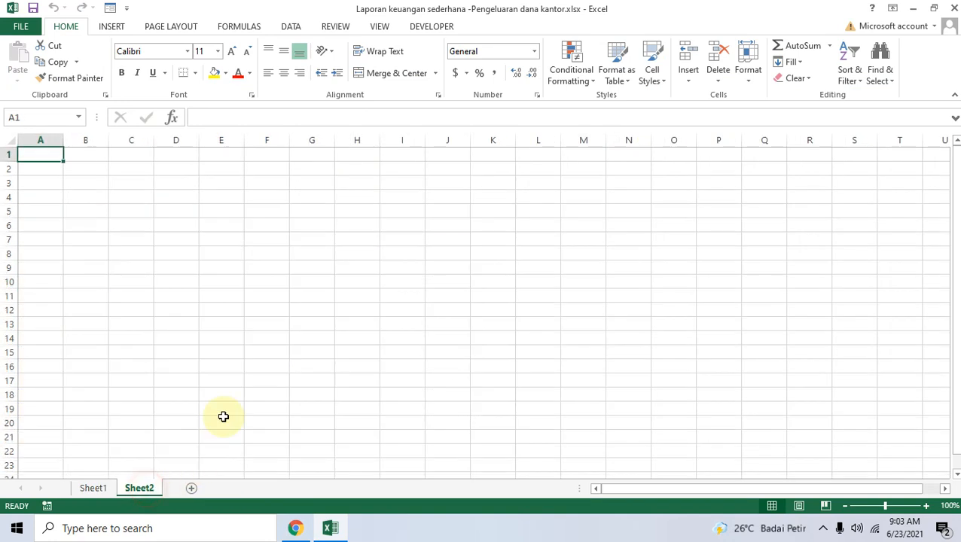
{"action": "left_click", "coordinate": [294, 530]}
{"action": "left_click", "coordinate": [344, 248]}
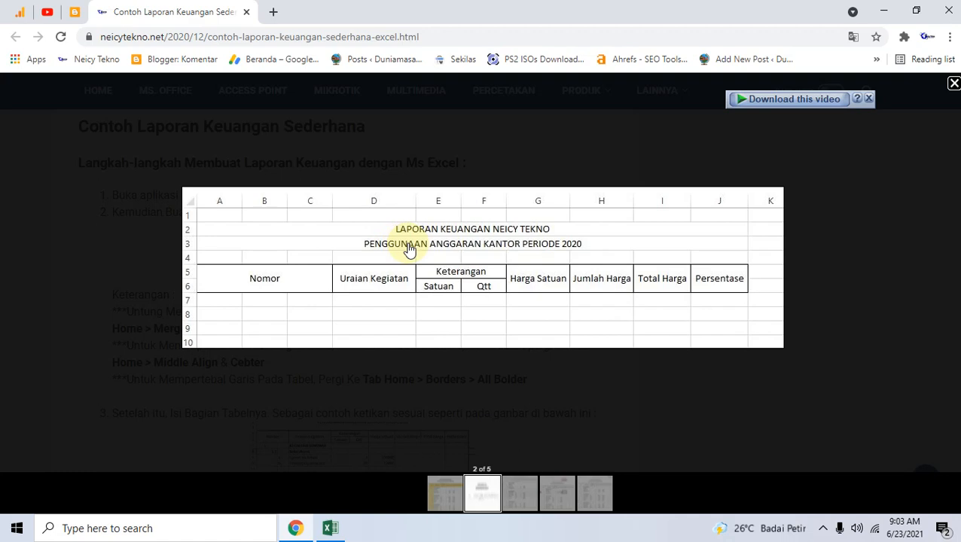
{"action": "left_click", "coordinate": [330, 528]}
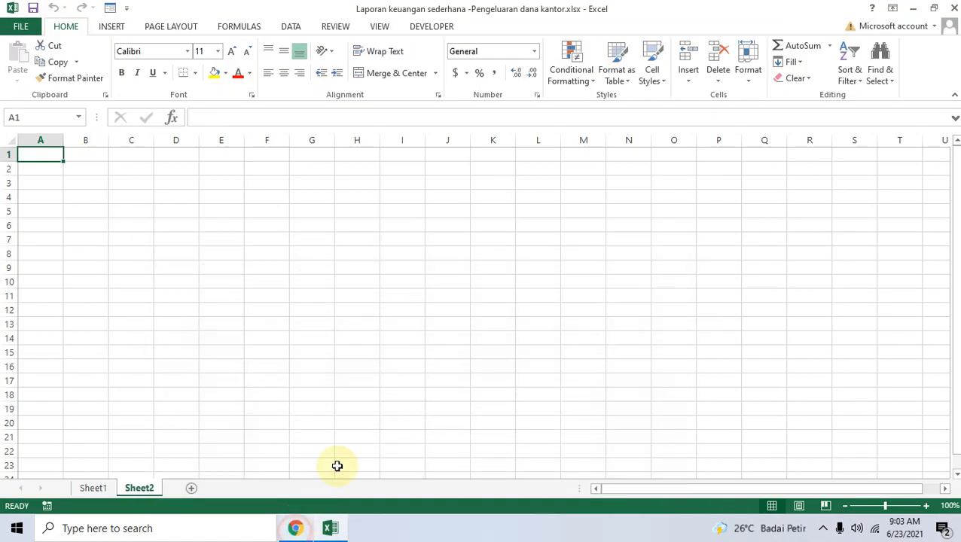
Check the title's column span in the Chrome reference image, and merge and center cells A2:J2 on Sheet2 in Excel.
{"action": "left_click_drag", "start_coordinate": [44, 167], "coordinate": [226, 169]}
{"action": "left_click", "coordinate": [305, 531]}
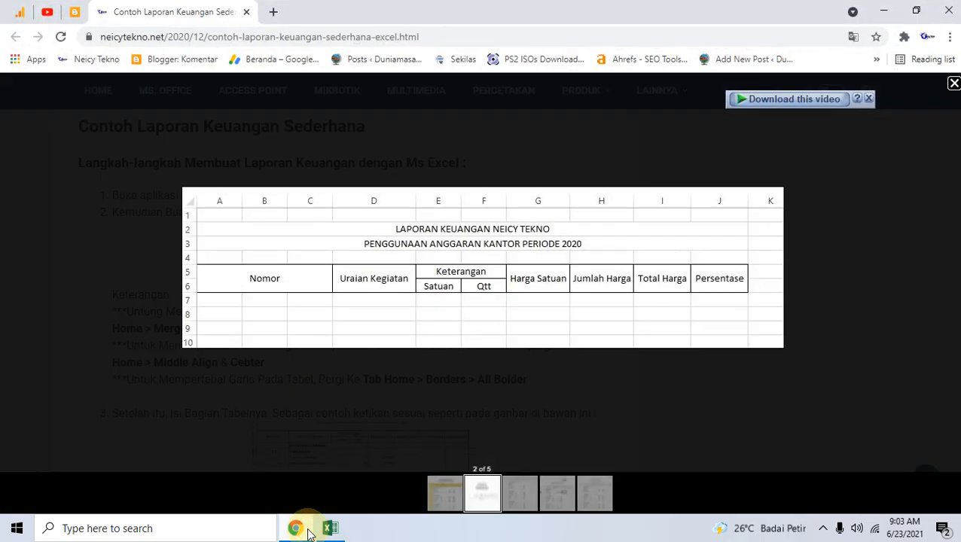
{"action": "left_click", "coordinate": [308, 531]}
{"action": "left_click_drag", "start_coordinate": [38, 167], "coordinate": [434, 168]}
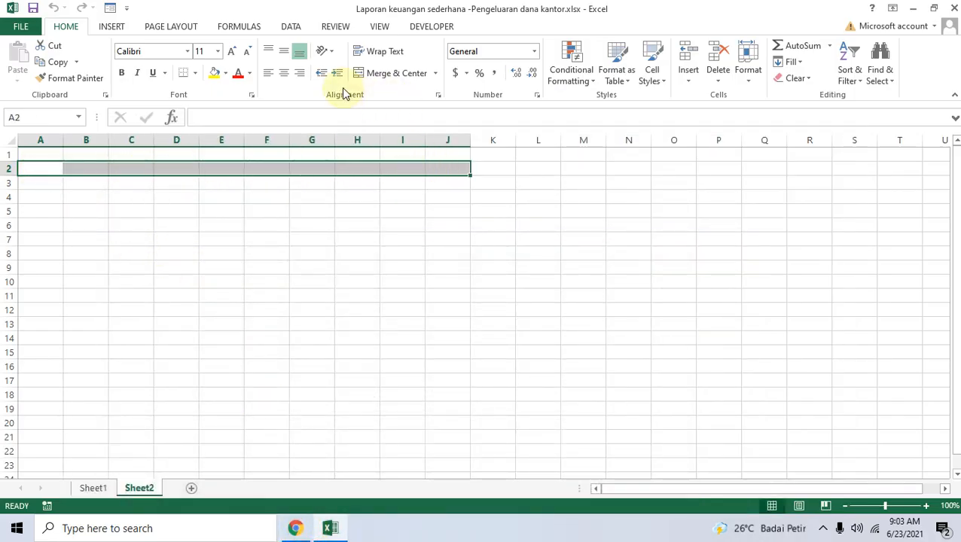
{"action": "left_click", "coordinate": [385, 79]}
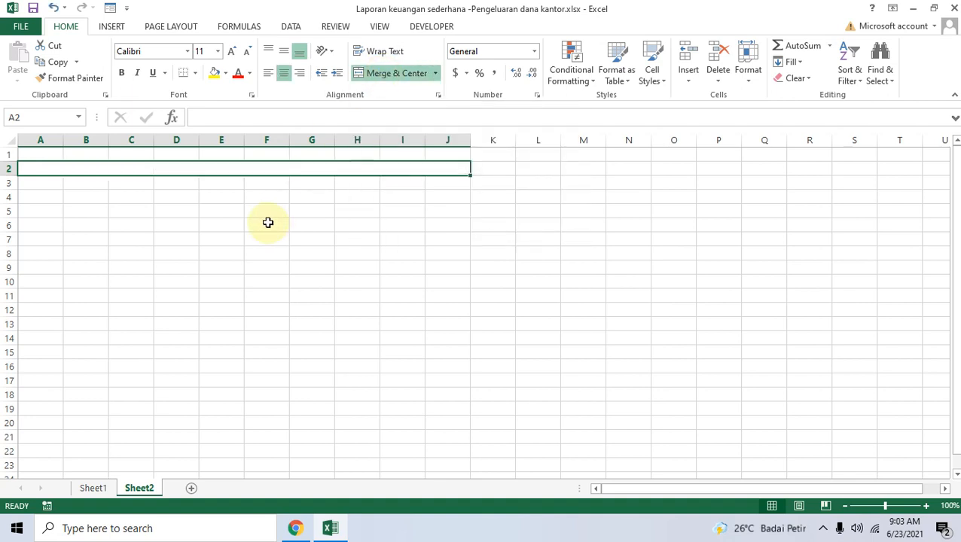
Enter the report title "LAPORAN KEUANGAN NEICY TEKNO" in the merged row 2 cell.
{"action": "type", "text": "LAPORAN KE"}
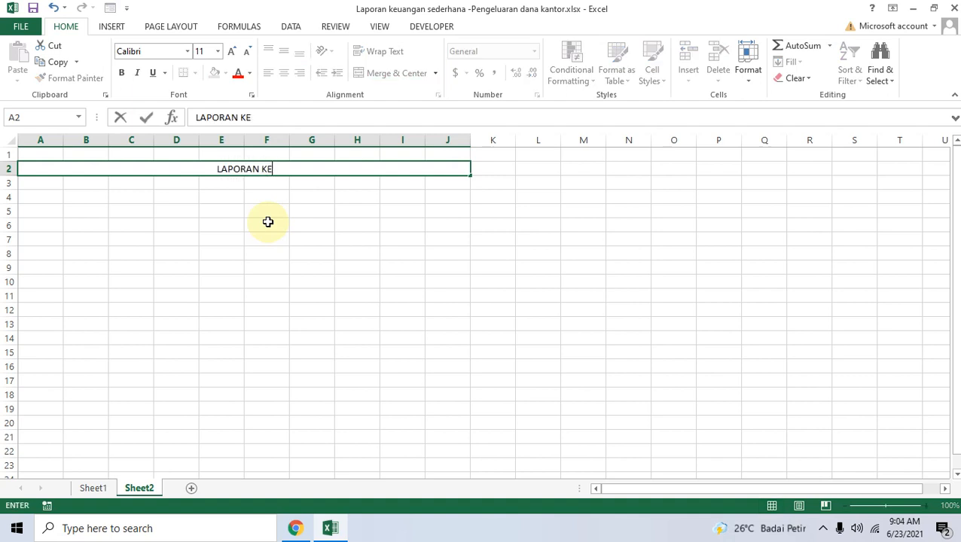
{"action": "type", "text": "UANGAN N"}
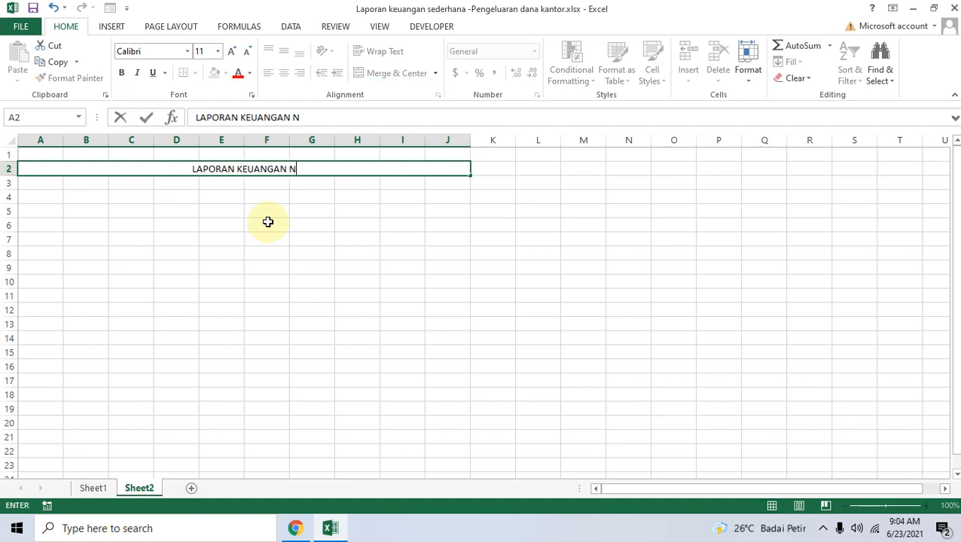
{"action": "type", "text": "EICY TEKNO"}
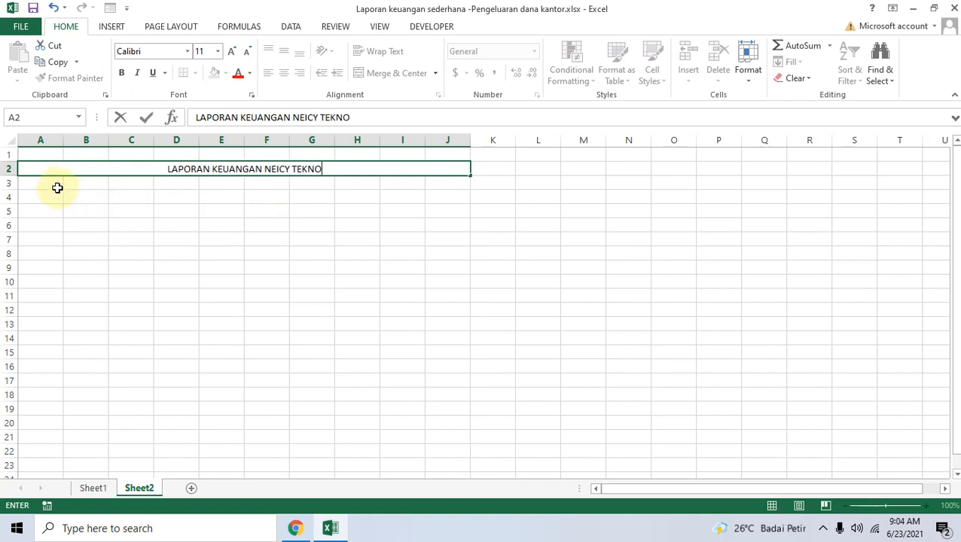
Merge and center cells A3:J3 and fill in the subtitle "PENGGUNAAN ANGGARAN KEUANGAN KANTOR", consulting the reference image in Chrome.
{"action": "left_click_drag", "start_coordinate": [43, 182], "coordinate": [448, 183]}
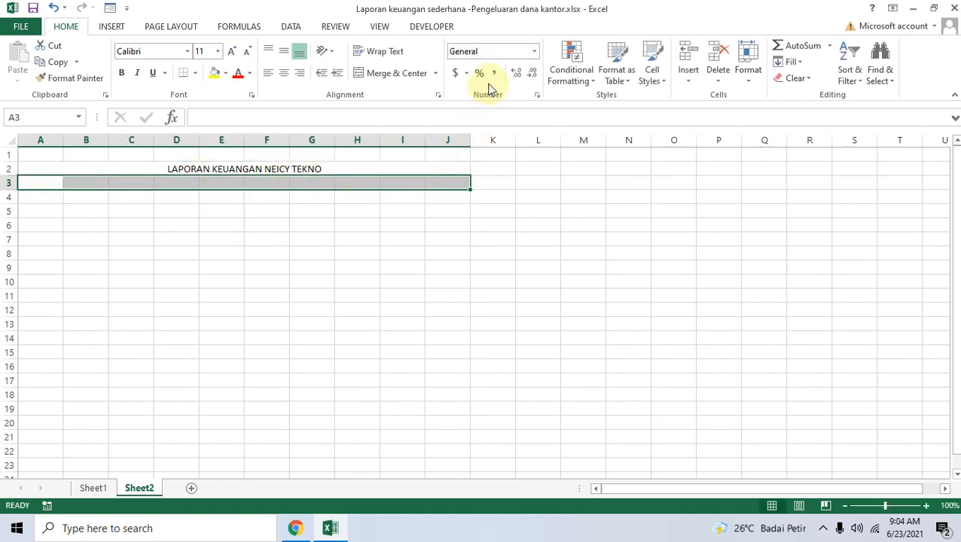
{"action": "left_click", "coordinate": [375, 73]}
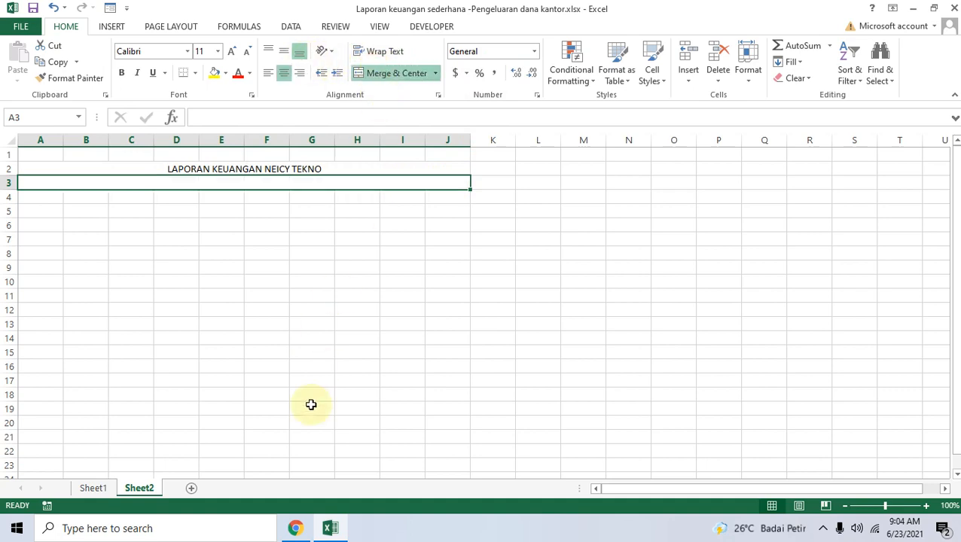
{"action": "left_click", "coordinate": [295, 528]}
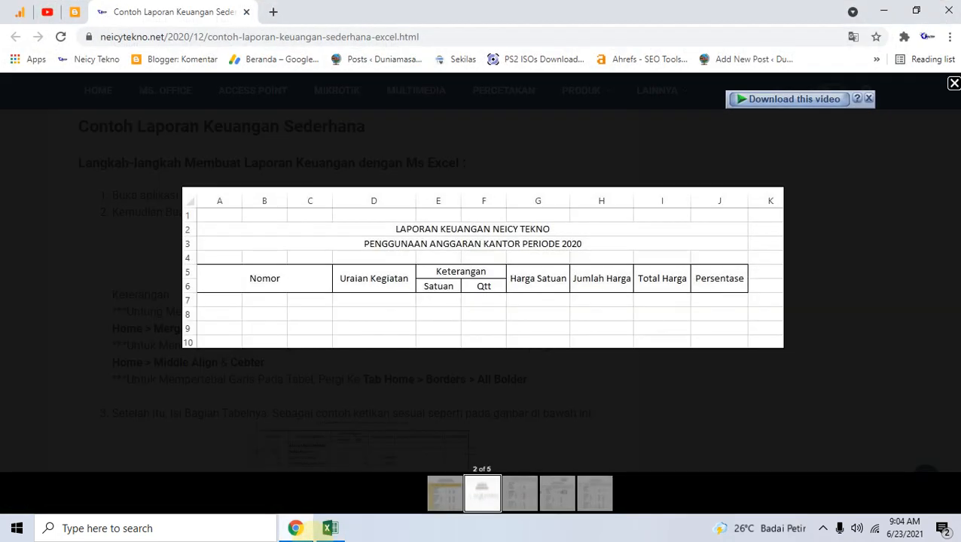
{"action": "left_click", "coordinate": [330, 528]}
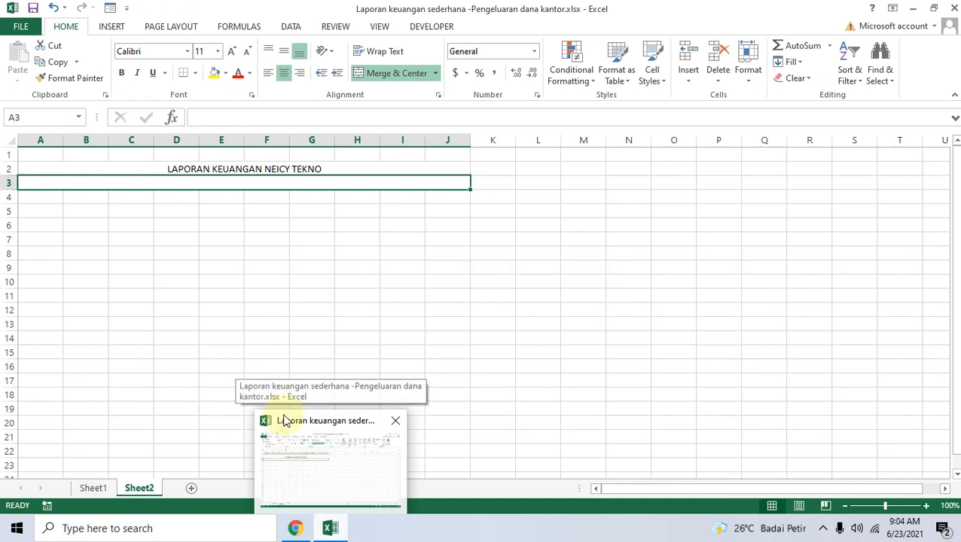
{"action": "type", "text": "PE"}
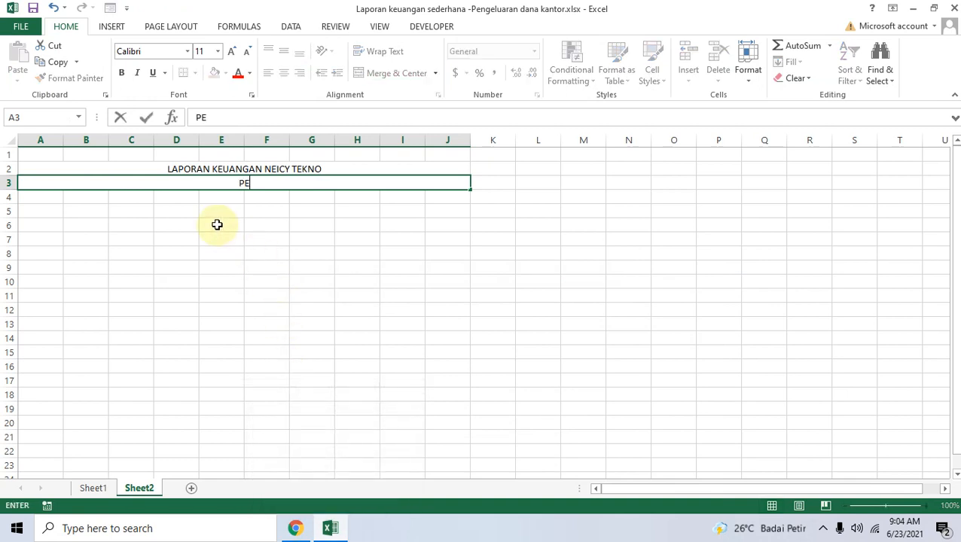
{"action": "type", "text": "NGGUNAAN ANGG"}
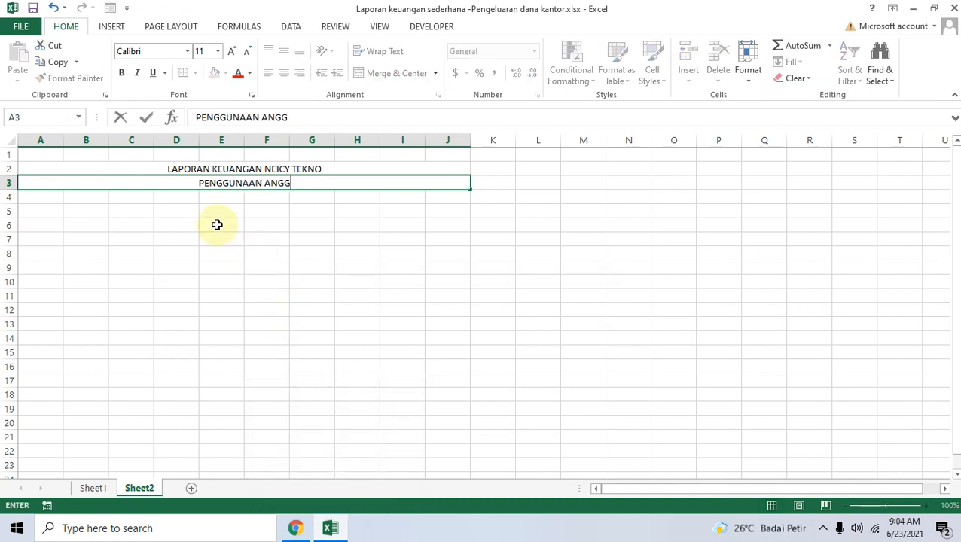
{"action": "type", "text": "ARAN KEUANGAN KANTOR"}
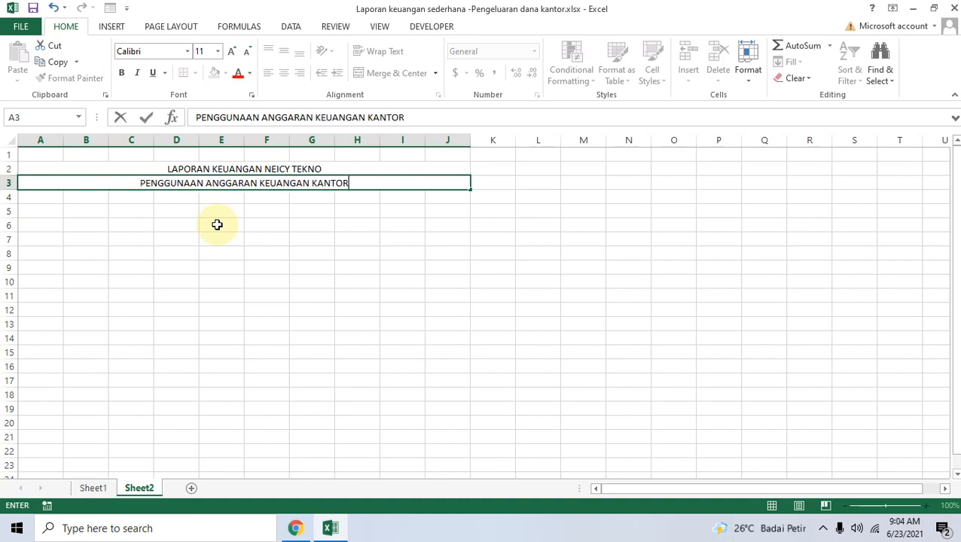
Compare the row 3 subtitle with the Chrome reference image and reword it to "PENGGUNAAN ANGGARAN KANTOR TAHUN 2021".
{"action": "left_click", "coordinate": [296, 528]}
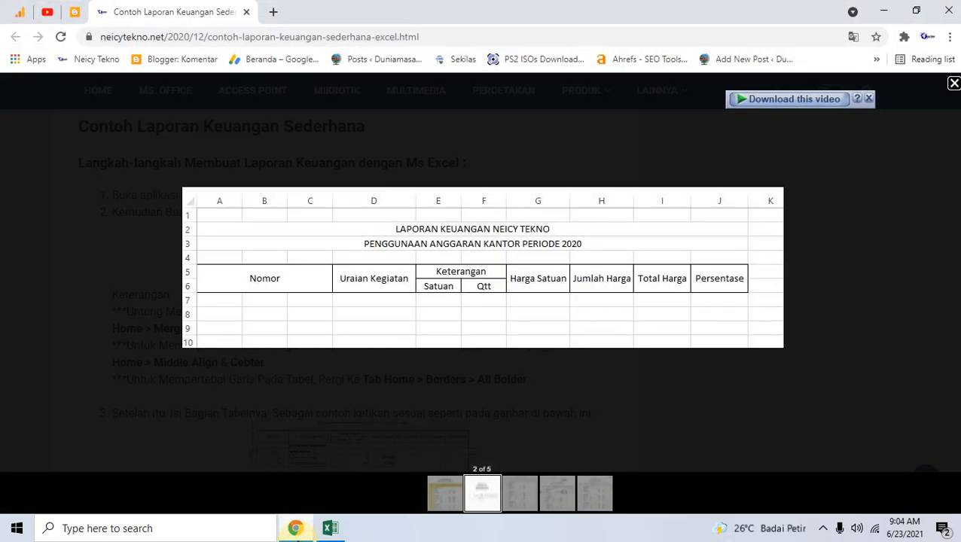
{"action": "left_click", "coordinate": [330, 528]}
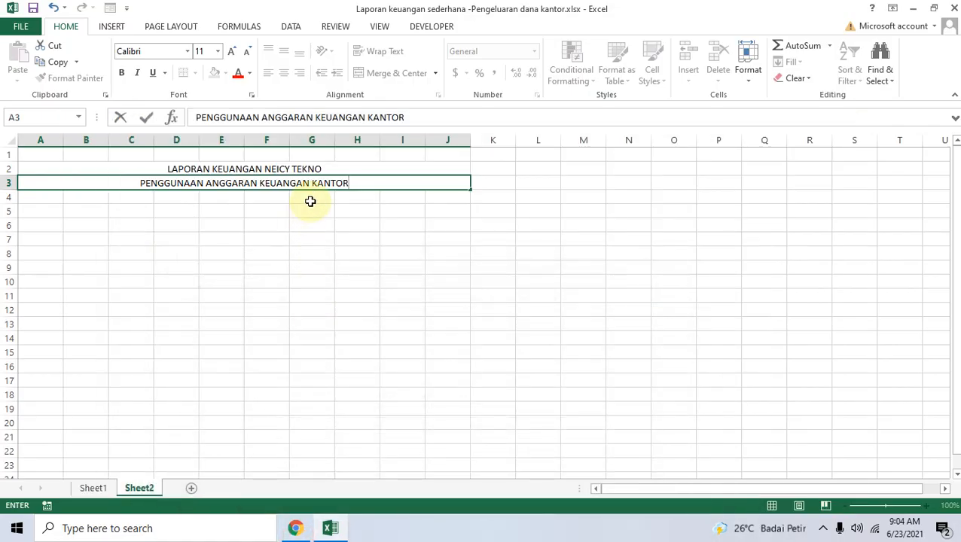
{"action": "key", "text": "BackSpace"}
{"action": "key", "text": "BackSpace"}
{"action": "key", "text": "BackSpace"}
{"action": "key", "text": "BackSpace"}
{"action": "key", "text": "BackSpace"}
{"action": "key", "text": "BackSpace"}
{"action": "key", "text": "BackSpace"}
{"action": "key", "text": "BackSpace"}
{"action": "key", "text": "BackSpace"}
{"action": "key", "text": "BackSpace"}
{"action": "key", "text": "BackSpace"}
{"action": "key", "text": "BackSpace"}
{"action": "key", "text": "BackSpace"}
{"action": "key", "text": "BackSpace"}
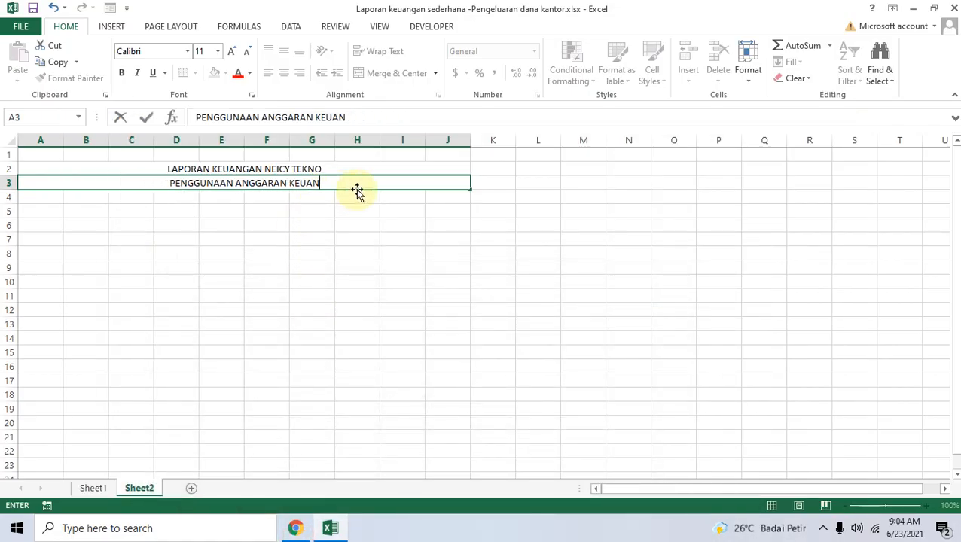
{"action": "type", "text": "ANTOR"}
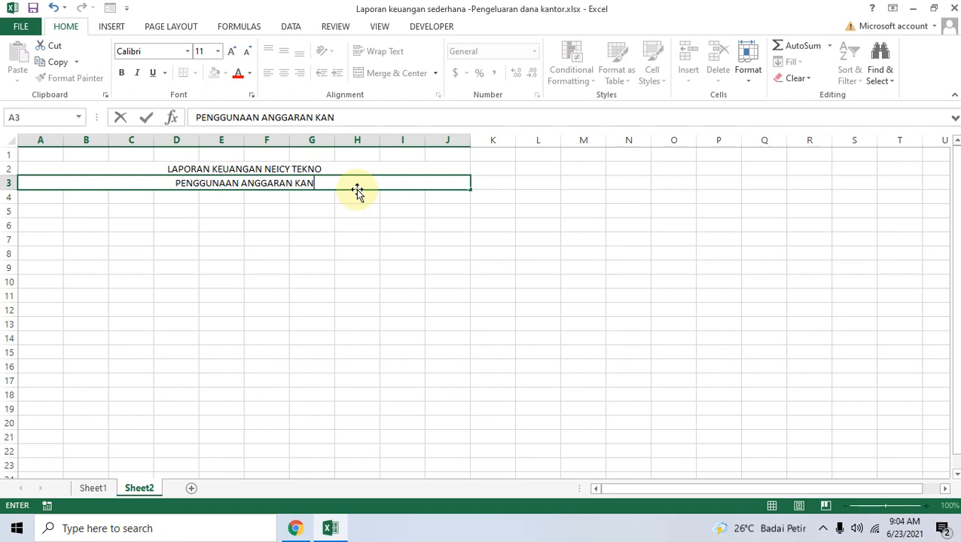
{"action": "type", "text": " TAH"}
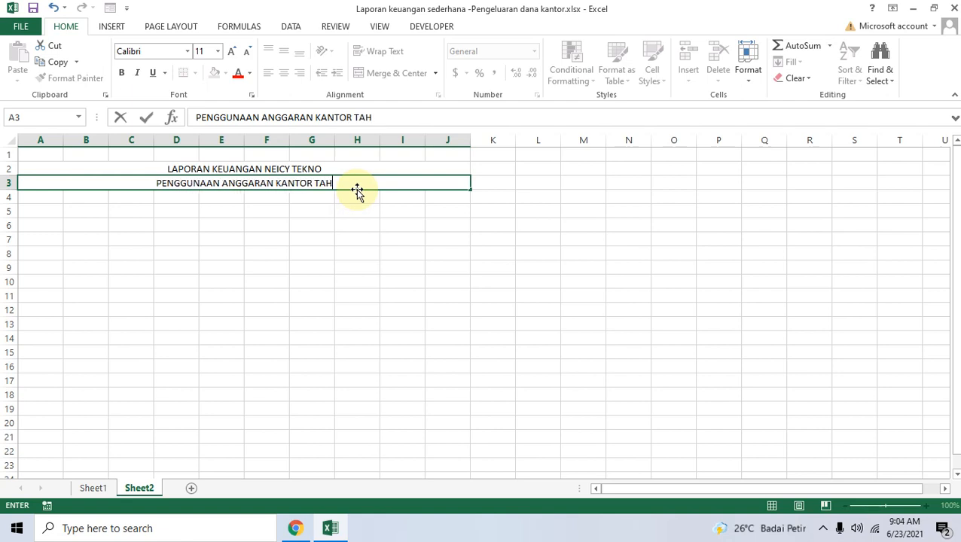
{"action": "type", "text": "UN 2021"}
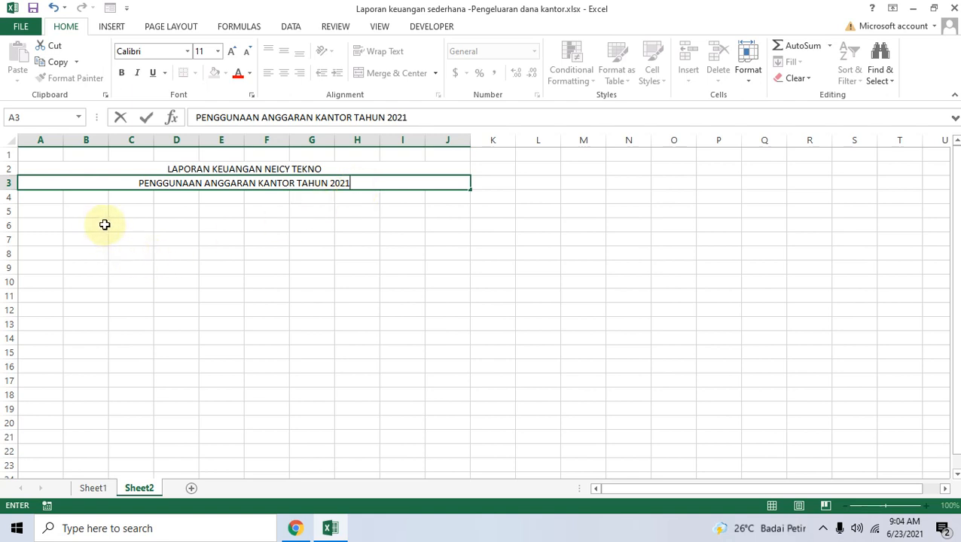
Check the table headings in the Chrome reference image and enter the heading "Nomor" in cell A5 of the Excel sheet.
{"action": "left_click", "coordinate": [302, 528]}
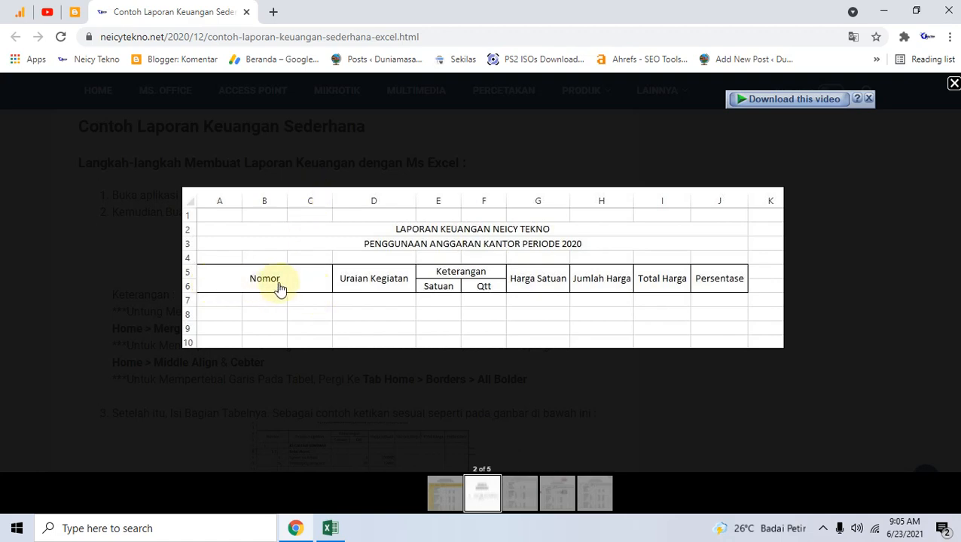
{"action": "left_click", "coordinate": [329, 527]}
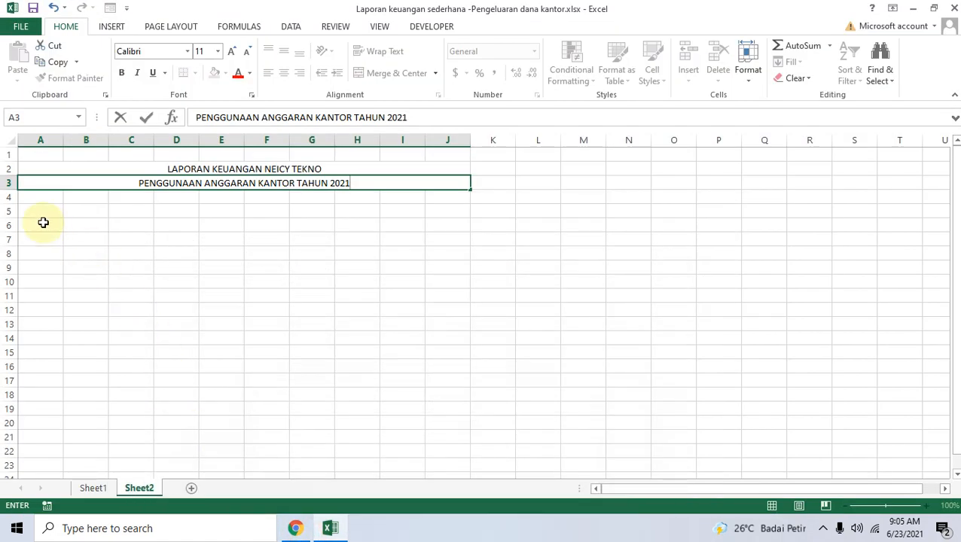
{"action": "left_click", "coordinate": [38, 211]}
{"action": "type", "text": "NOMOR"}
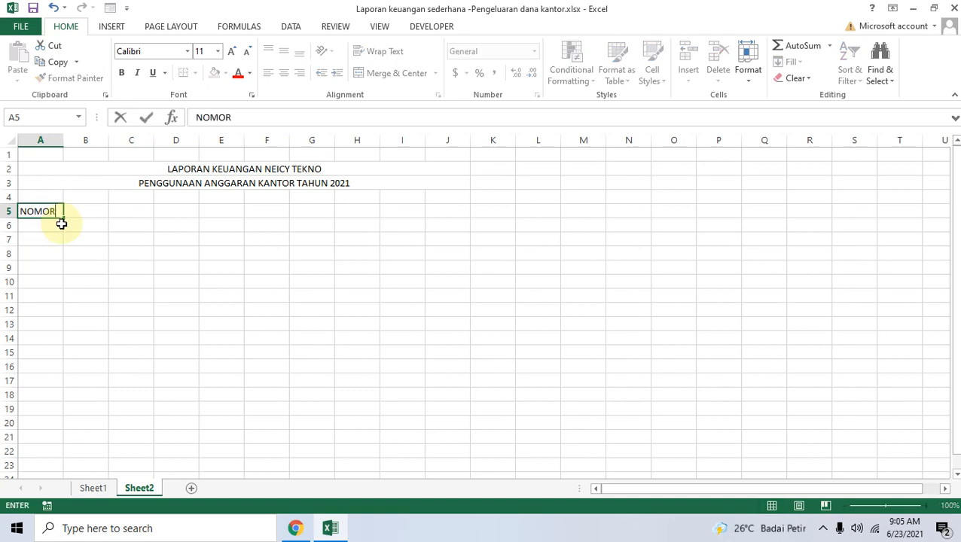
{"action": "left_click", "coordinate": [297, 528]}
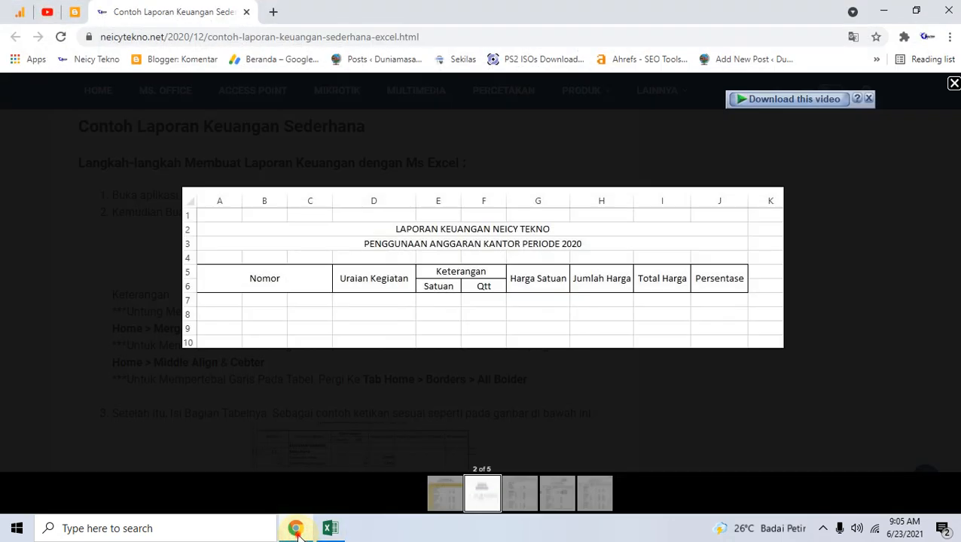
{"action": "left_click", "coordinate": [296, 529]}
{"action": "key", "text": "BackSpace"}
{"action": "key", "text": "BackSpace"}
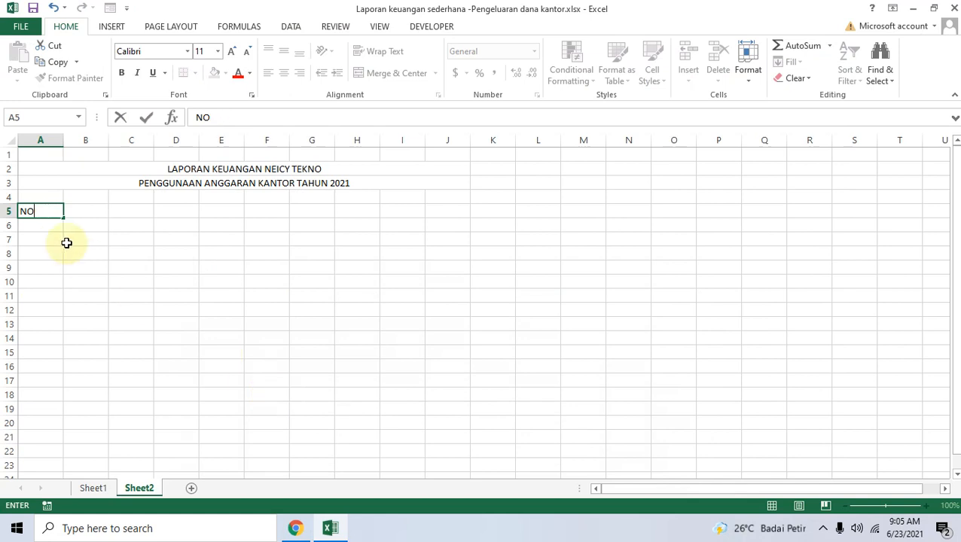
{"action": "type", "text": "om"}
{"action": "key", "text": "Tab"}
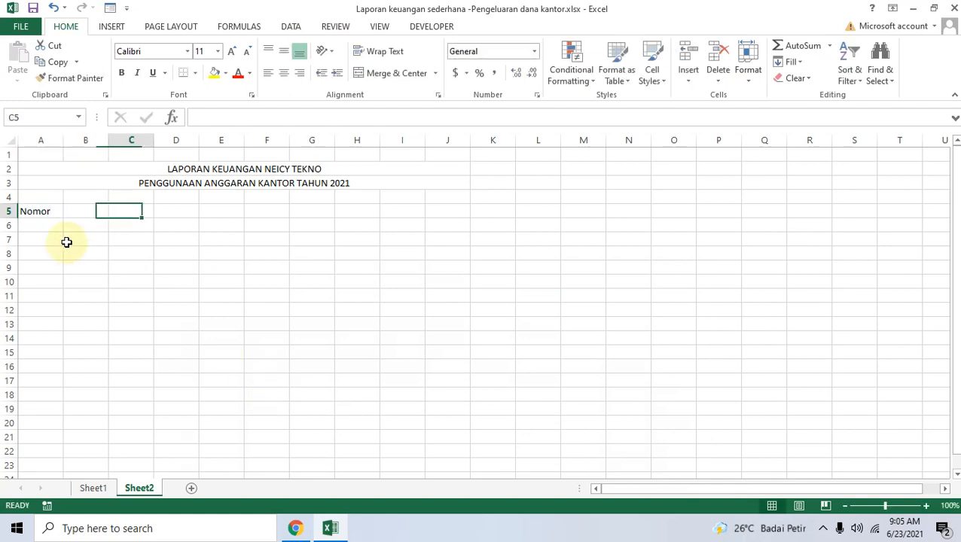
Enter the heading "Uraian Kegiatan" in cell D5, consulting the reference image in Chrome.
{"action": "key", "text": "Tab"}
{"action": "key", "text": "Tab"}
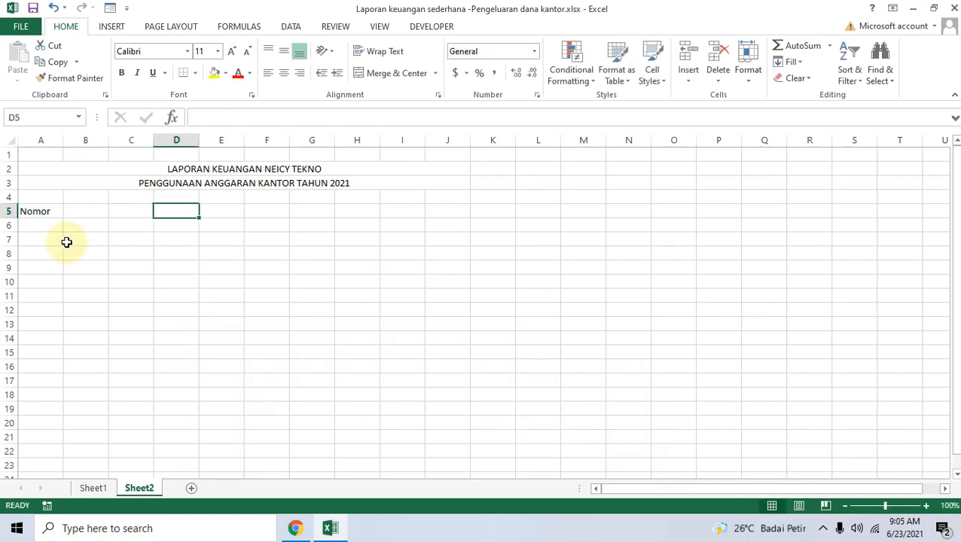
{"action": "left_click", "coordinate": [295, 528]}
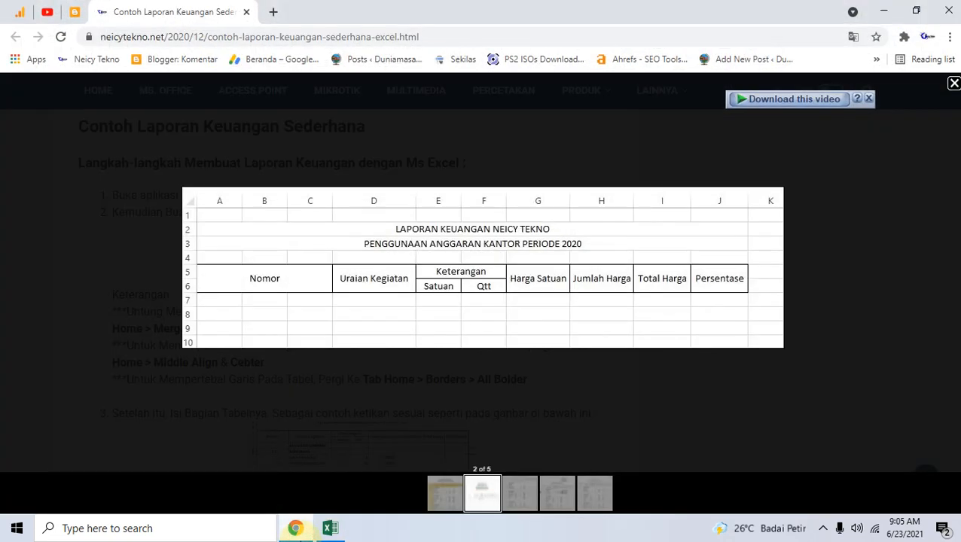
{"action": "left_click", "coordinate": [295, 528]}
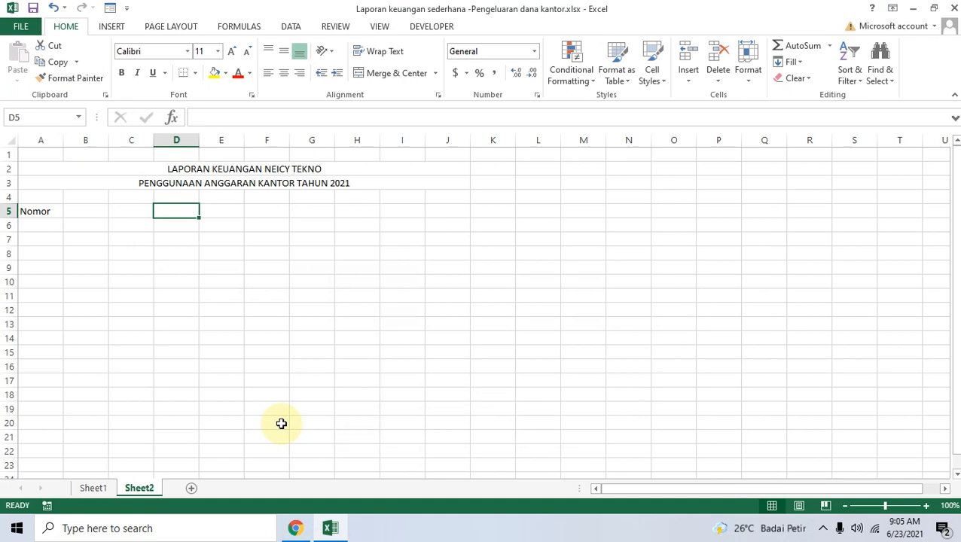
{"action": "type", "text": "Uraian Ke"}
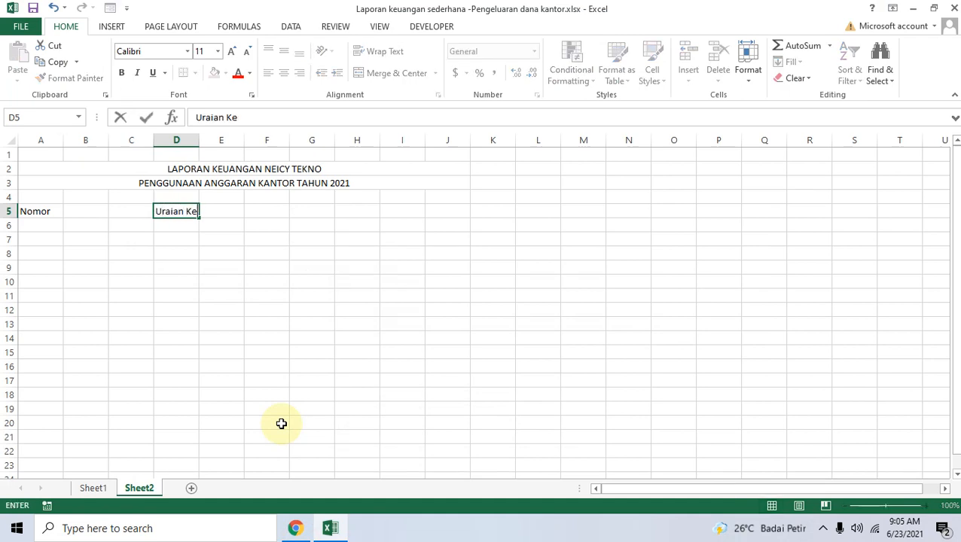
{"action": "type", "text": "giatan"}
{"action": "left_click_drag", "start_coordinate": [324, 435], "coordinate": [312, 422]}
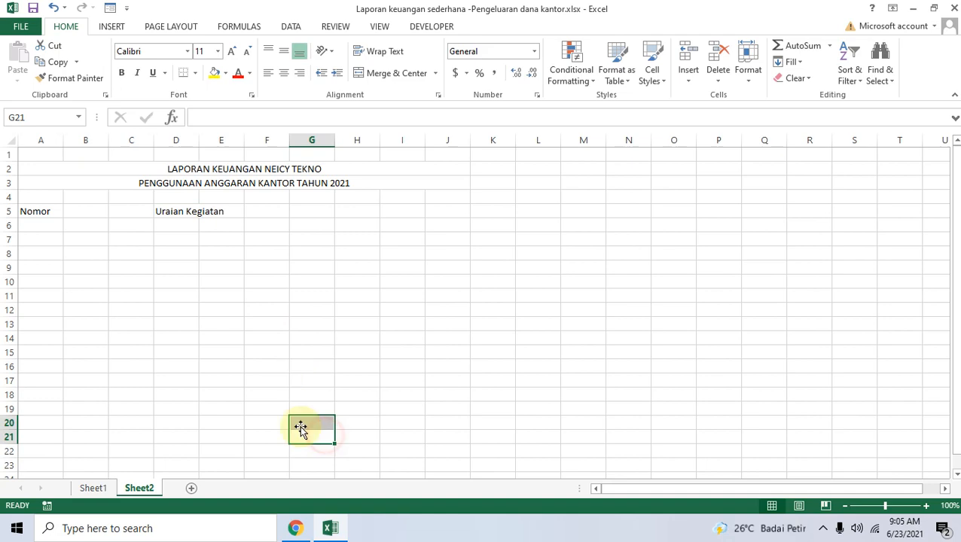
Look up the next heading in the Chrome reference image and enter "Keterangan" in cell E5 in Excel.
{"action": "left_click", "coordinate": [294, 526]}
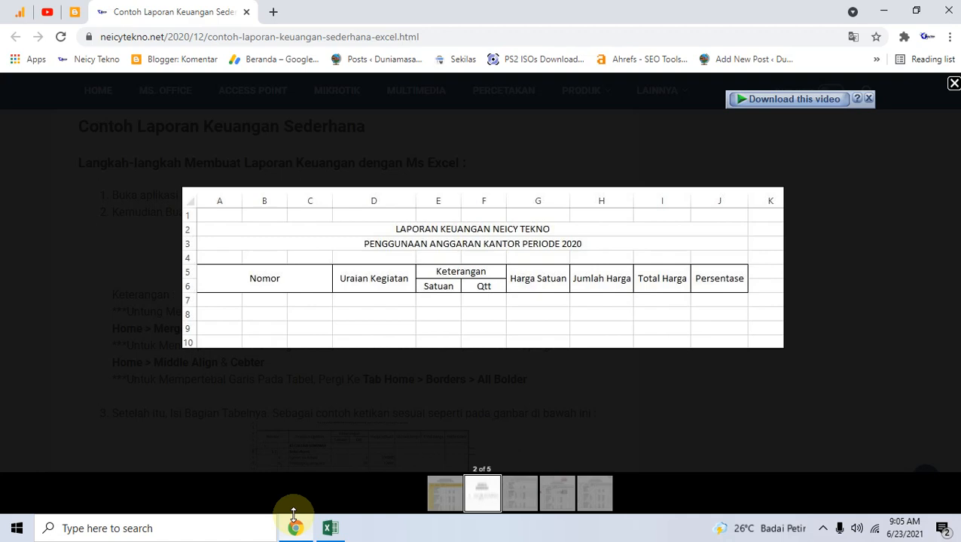
{"action": "left_click", "coordinate": [293, 515]}
{"action": "left_click", "coordinate": [300, 527]}
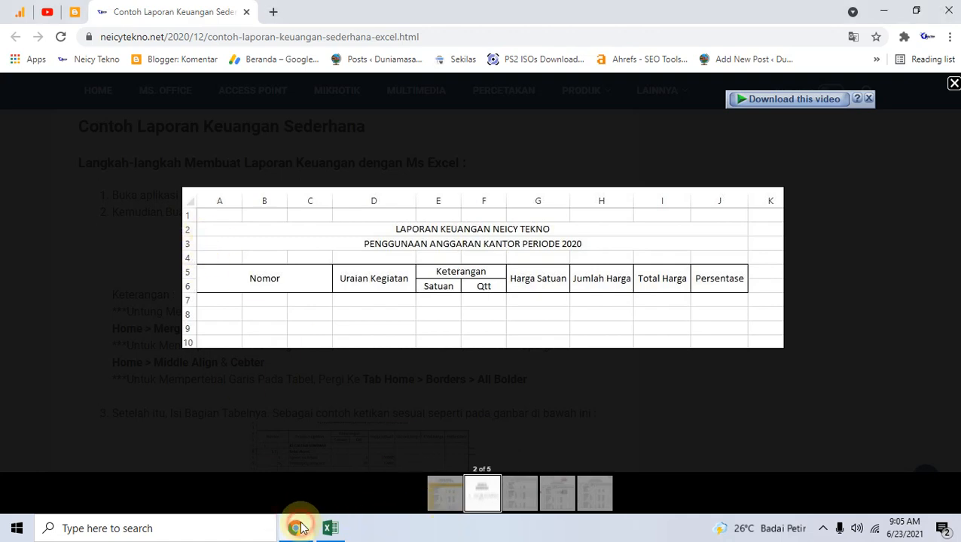
{"action": "left_click", "coordinate": [329, 528]}
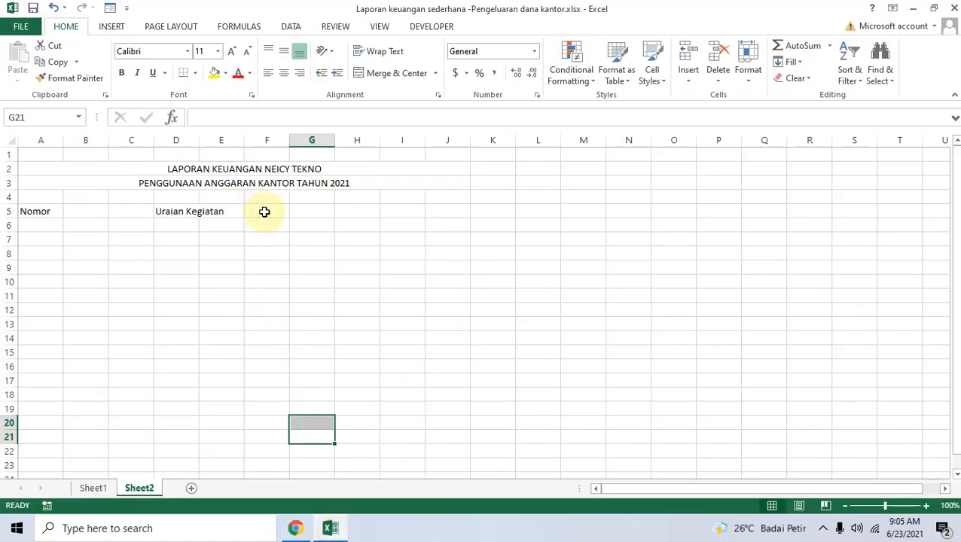
{"action": "left_click", "coordinate": [235, 209]}
{"action": "type", "text": "Kete"}
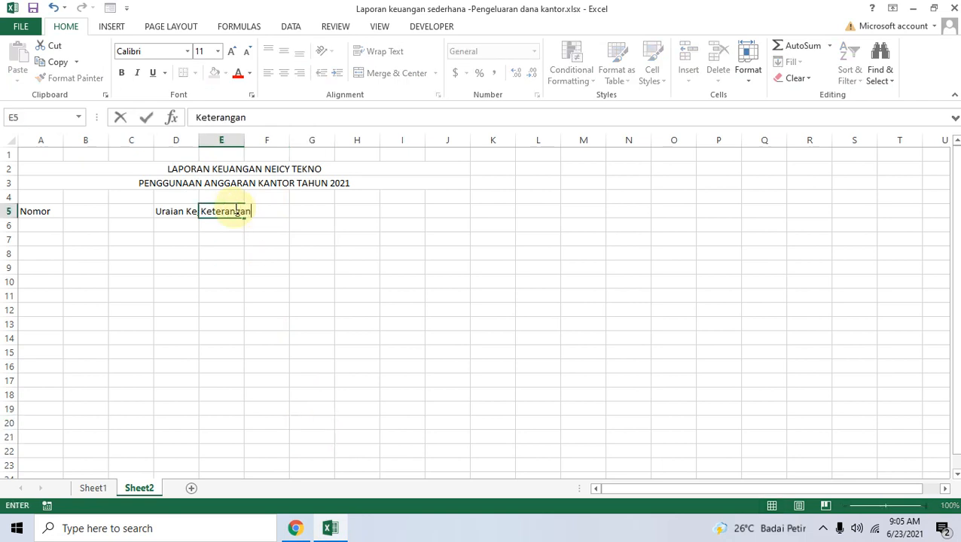
{"action": "type", "text": "rangan"}
Enter the subheadings "Satuan" in E6 and "Qtt" in F6, following the reference image in Chrome.
{"action": "left_click", "coordinate": [230, 221]}
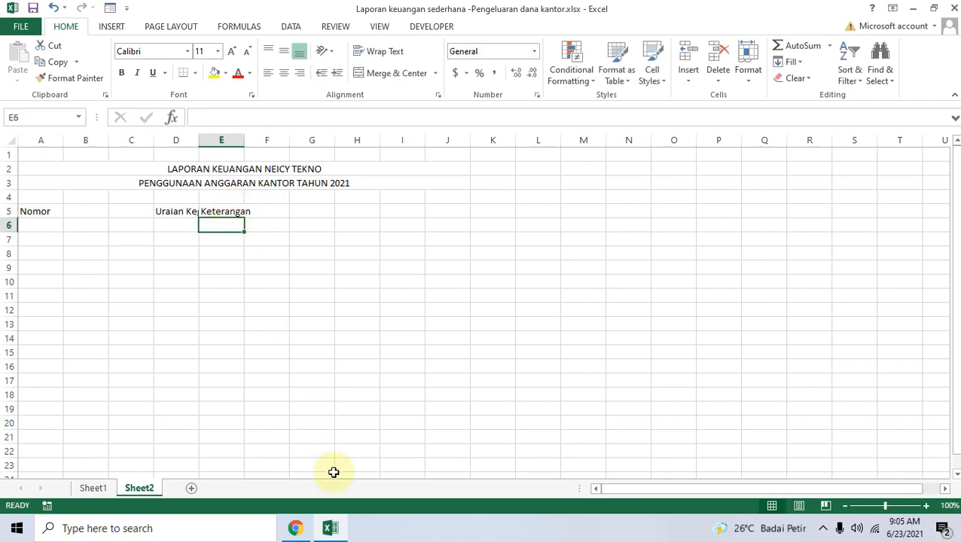
{"action": "left_click", "coordinate": [298, 528]}
{"action": "left_click", "coordinate": [329, 528]}
{"action": "type", "text": "Satuan"}
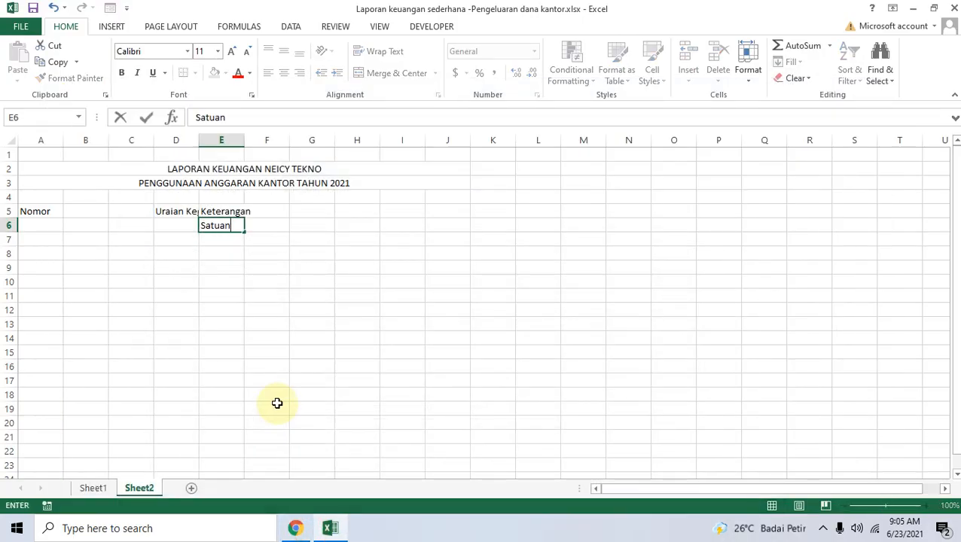
{"action": "key", "text": "Tab"}
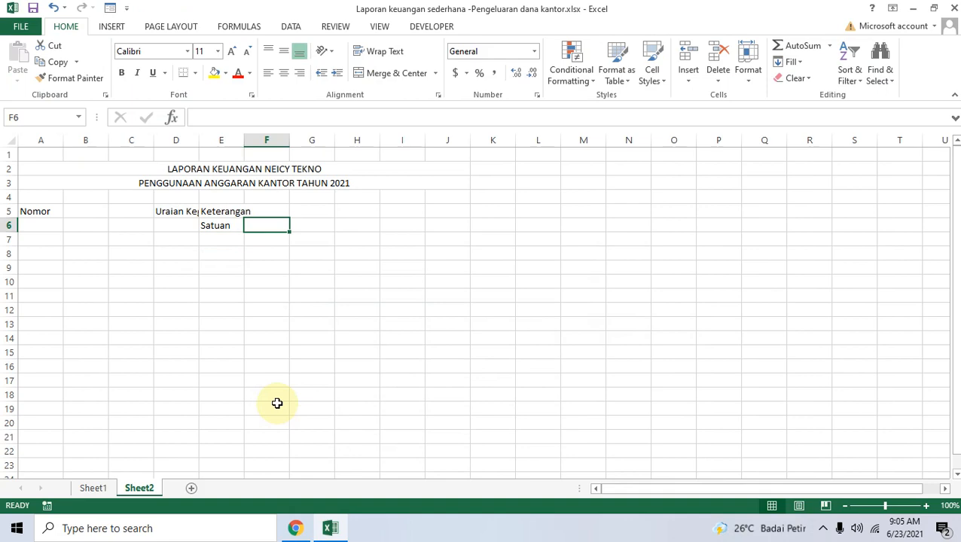
{"action": "type", "text": "Qtt"}
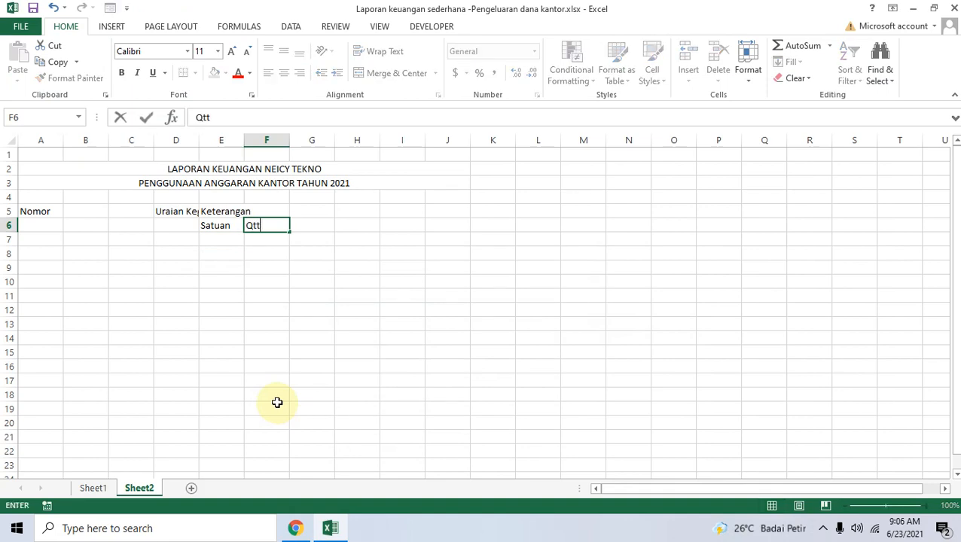
Check column G in the Chrome reference image and enter the heading "Harga Satuan" in cell G5 in Excel.
{"action": "left_click", "coordinate": [295, 528]}
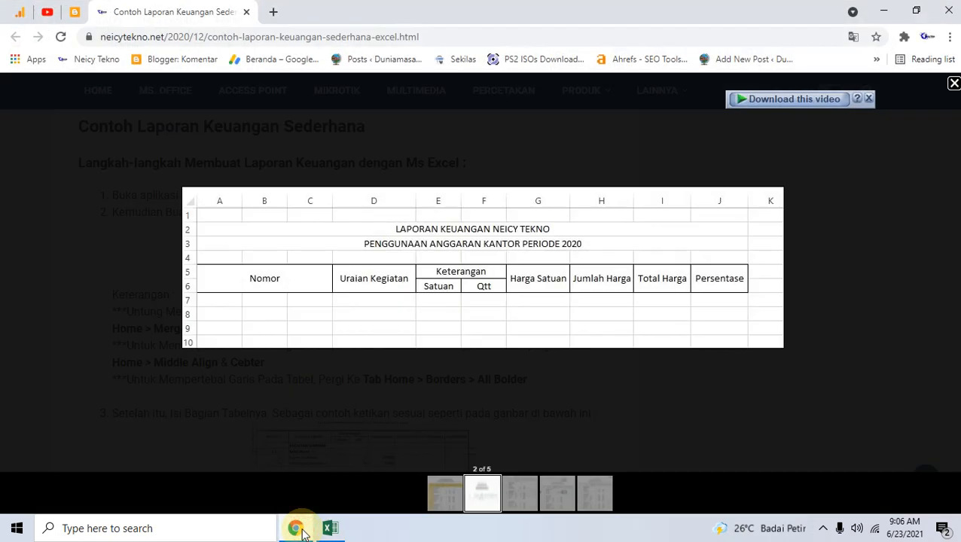
{"action": "left_click", "coordinate": [303, 533]}
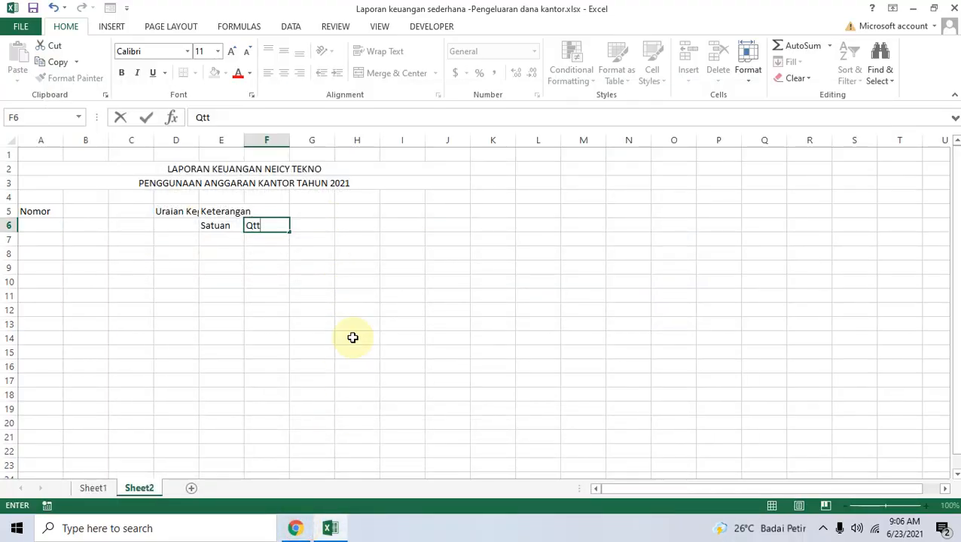
{"action": "left_click", "coordinate": [331, 530]}
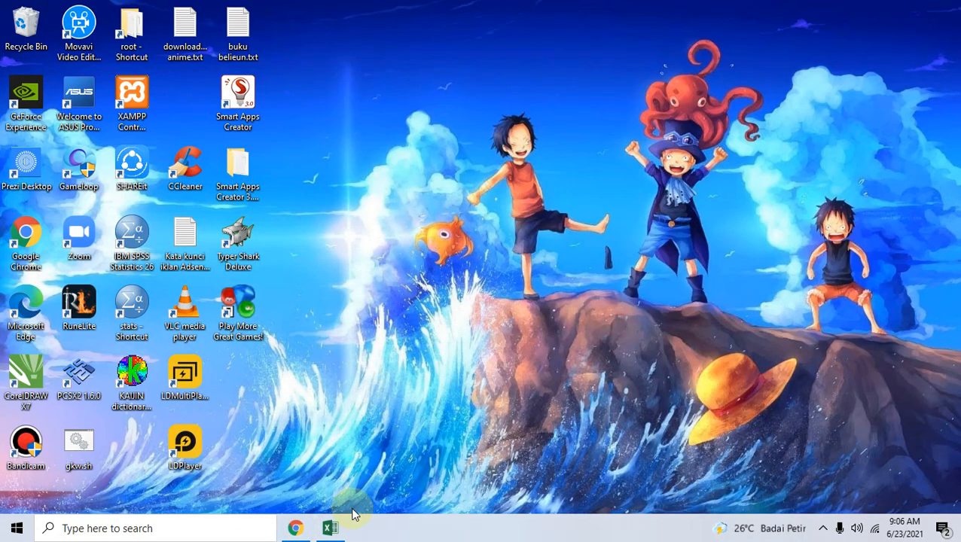
{"action": "left_click", "coordinate": [296, 528]}
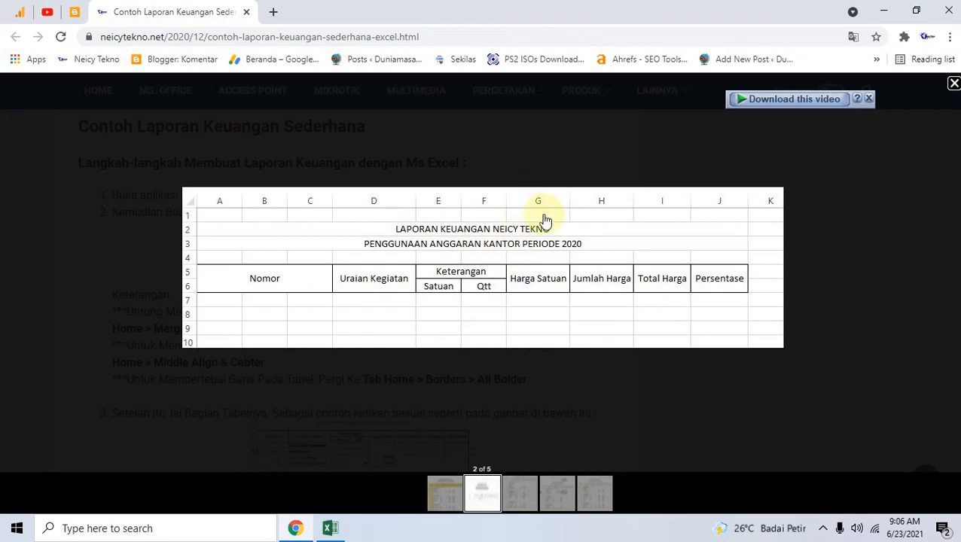
{"action": "left_click", "coordinate": [296, 528]}
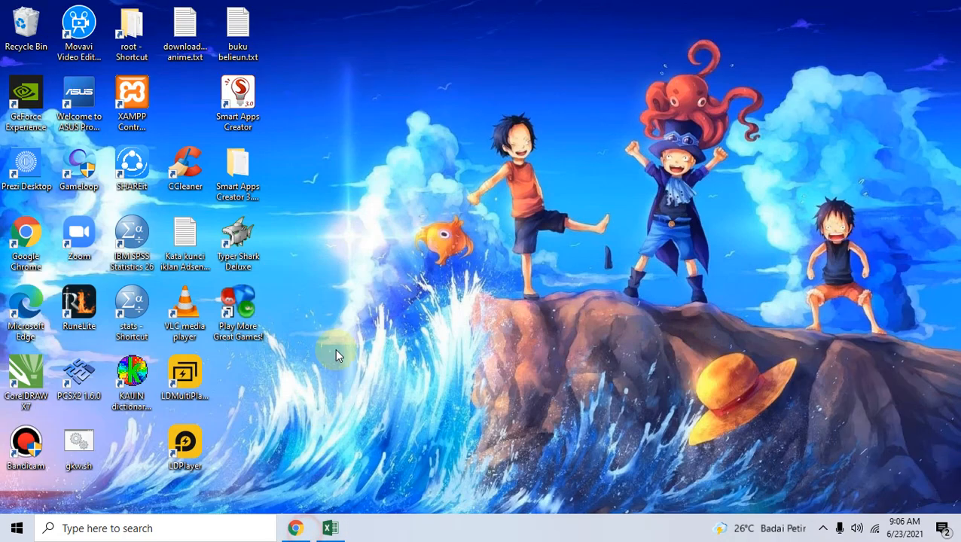
{"action": "left_click", "coordinate": [331, 527]}
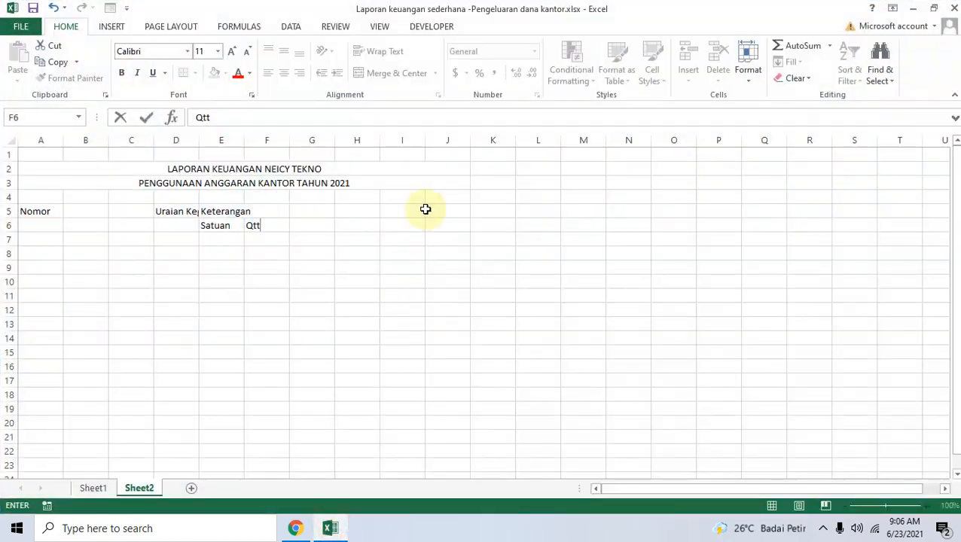
{"action": "left_click", "coordinate": [311, 211]}
{"action": "type", "text": "Harga Sa"}
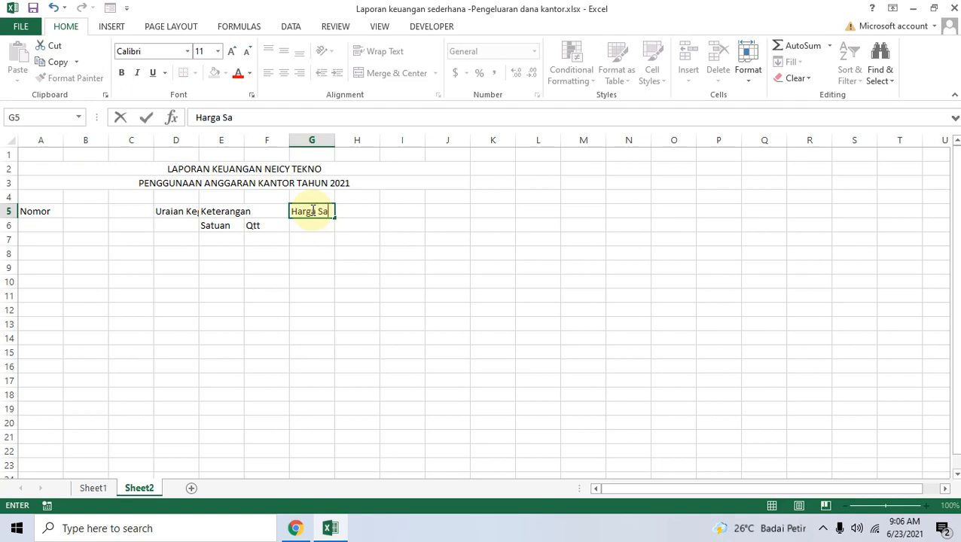
{"action": "left_click", "coordinate": [366, 214]}
{"action": "left_click", "coordinate": [372, 296]}
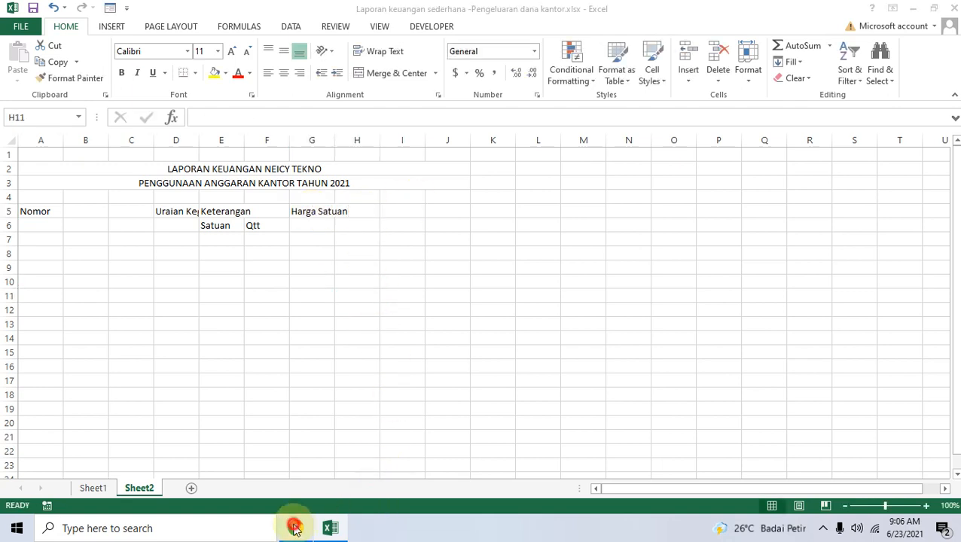
Consult the Chrome reference image and enter the heading "Jumlah Harga" in cell H5 in Excel.
{"action": "left_click", "coordinate": [296, 528]}
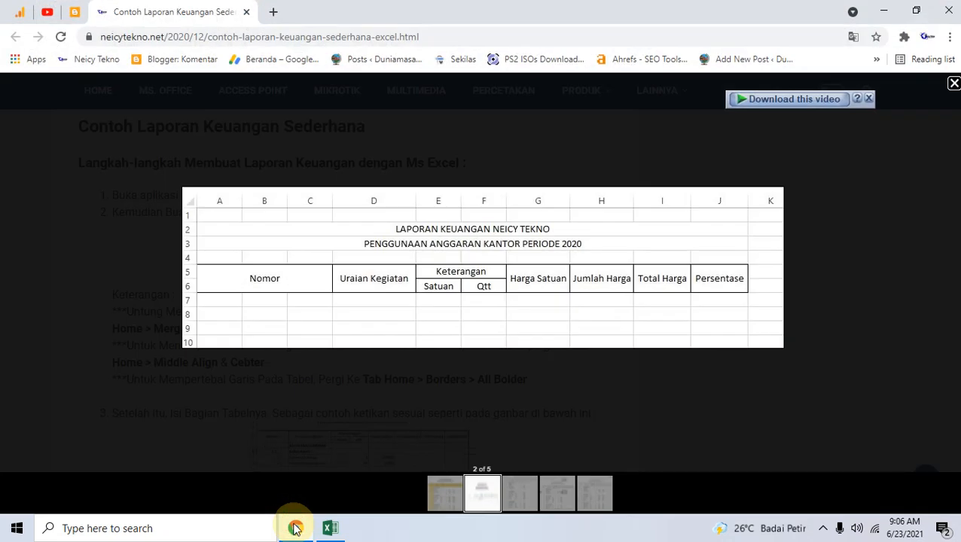
{"action": "left_click", "coordinate": [330, 528]}
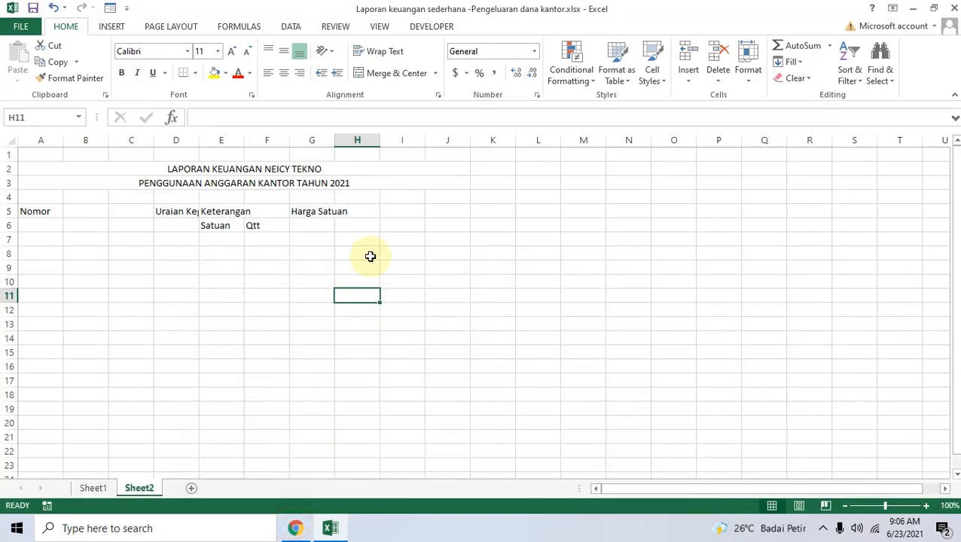
{"action": "left_click", "coordinate": [364, 213]}
{"action": "type", "text": "Jum"}
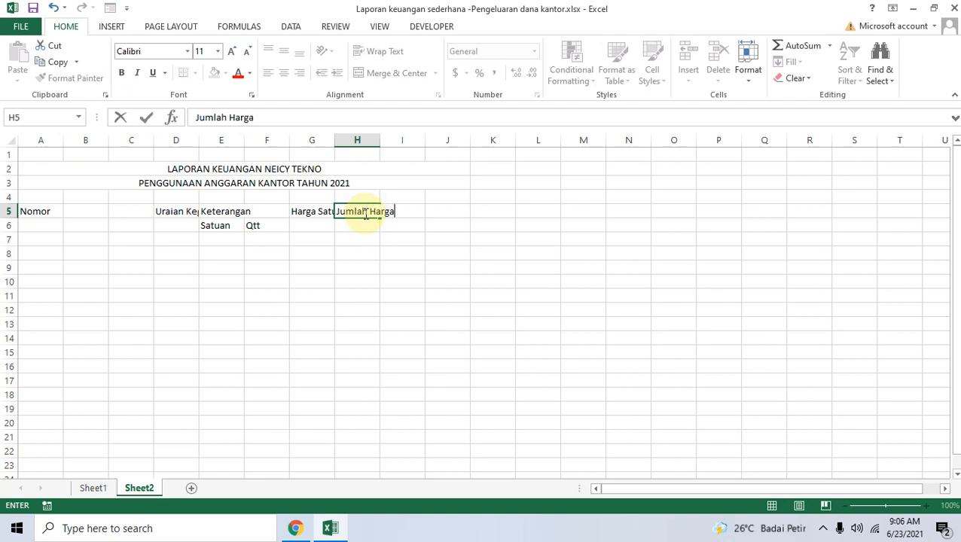
{"action": "type", "text": "lah Harga"}
{"action": "key", "text": "Tab"}
Check the last two headings in the Chrome reference image and enter "Total Harga" in I5 and "Persantase" in J5.
{"action": "left_click", "coordinate": [332, 532]}
{"action": "left_click", "coordinate": [334, 533]}
{"action": "left_click", "coordinate": [297, 534]}
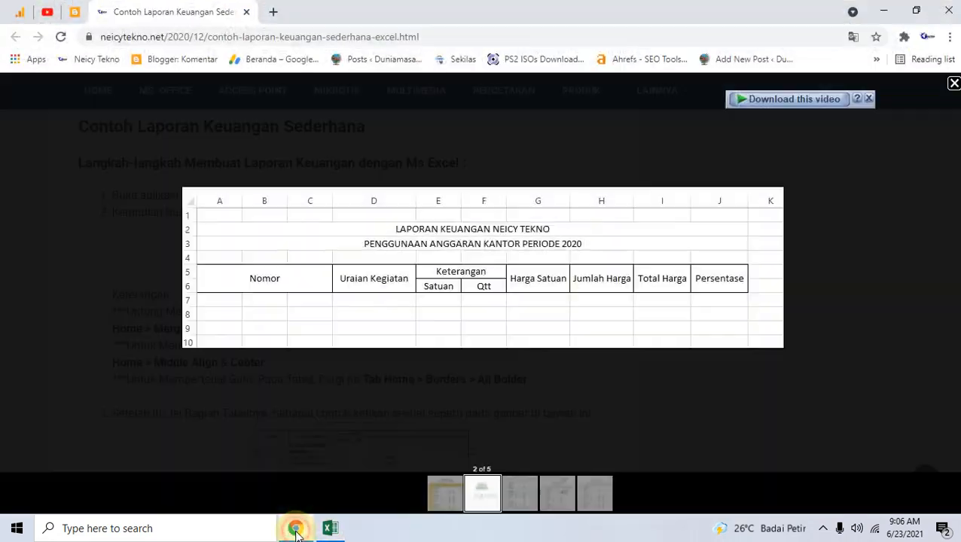
{"action": "left_click", "coordinate": [297, 534]}
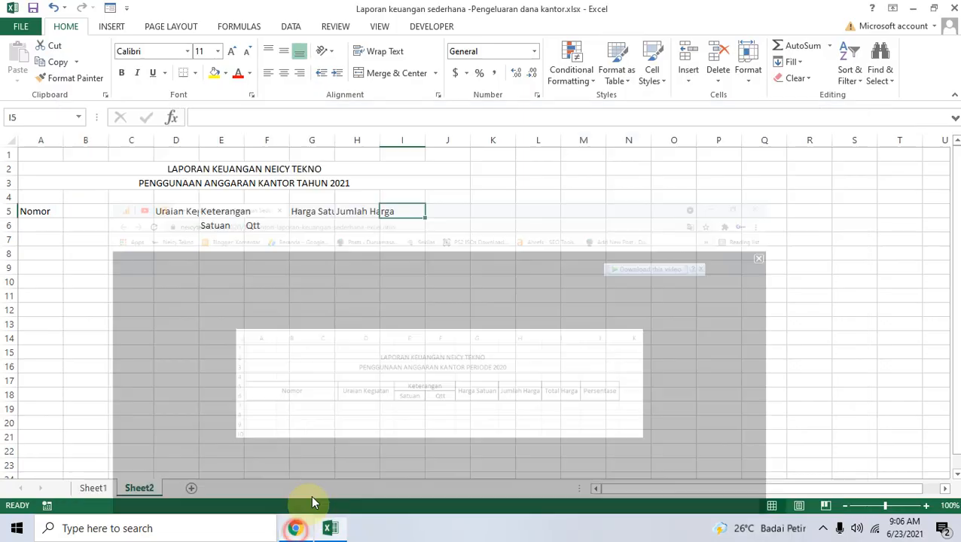
{"action": "type", "text": "Total Harga"}
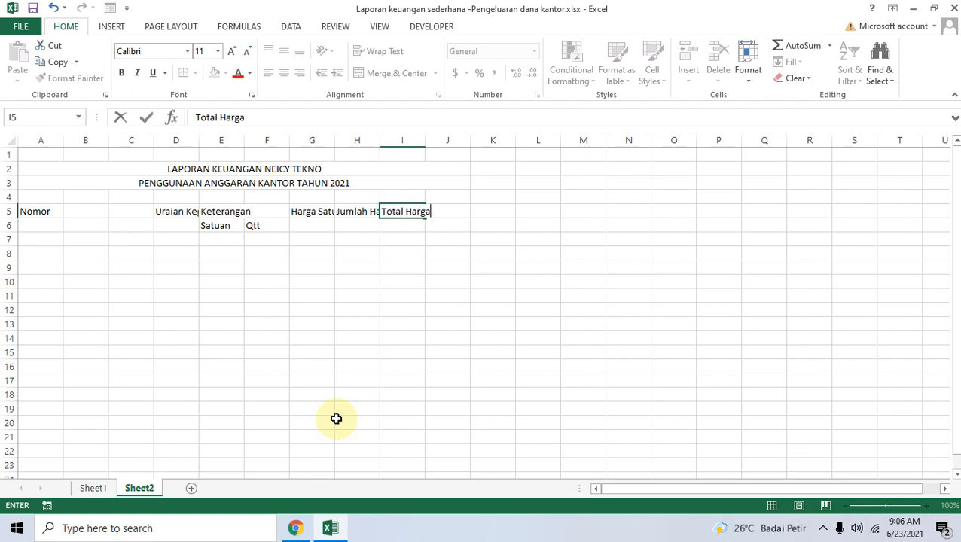
{"action": "key", "text": "Tab"}
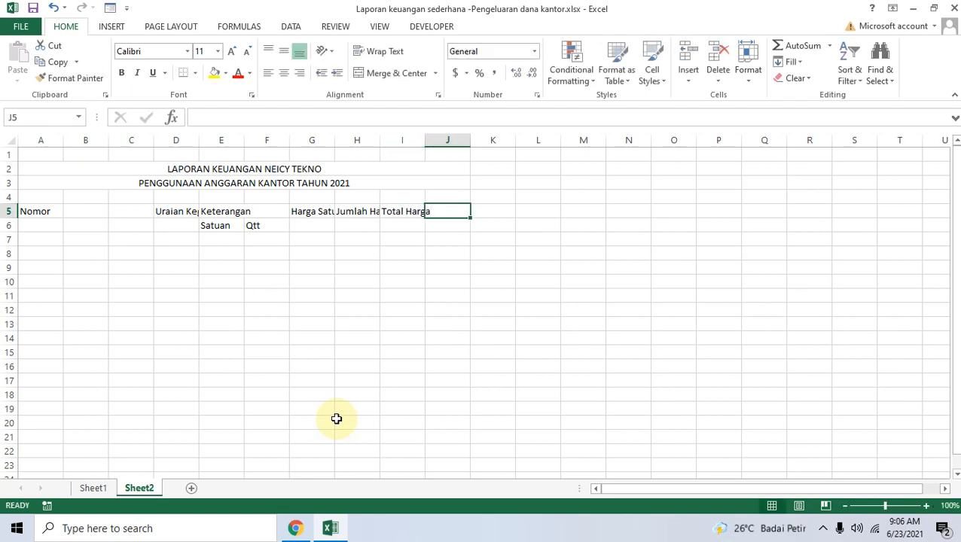
{"action": "type", "text": "Persantase"}
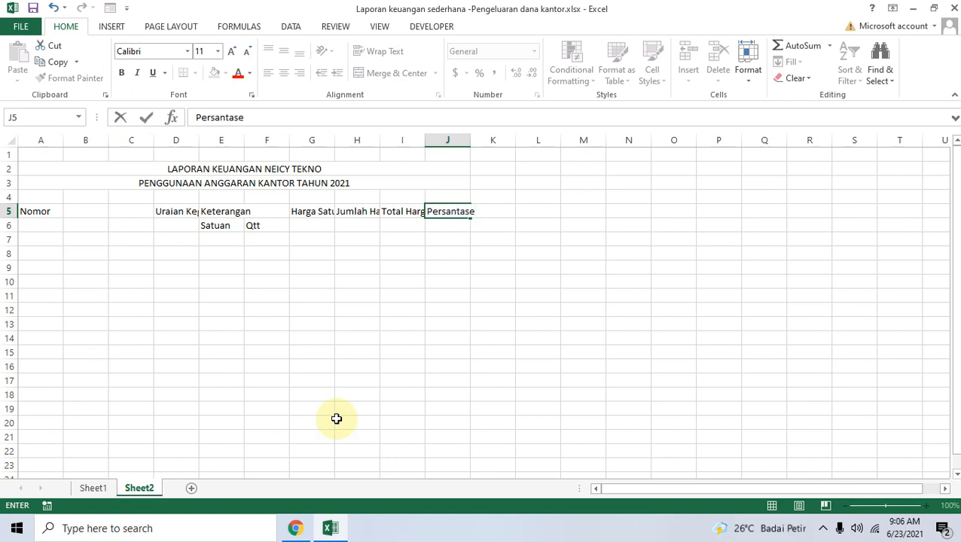
Merge and center the "Nomor" heading across A5:C6 with middle vertical alignment, checking the layout against the Chrome reference image.
{"action": "left_click", "coordinate": [185, 269]}
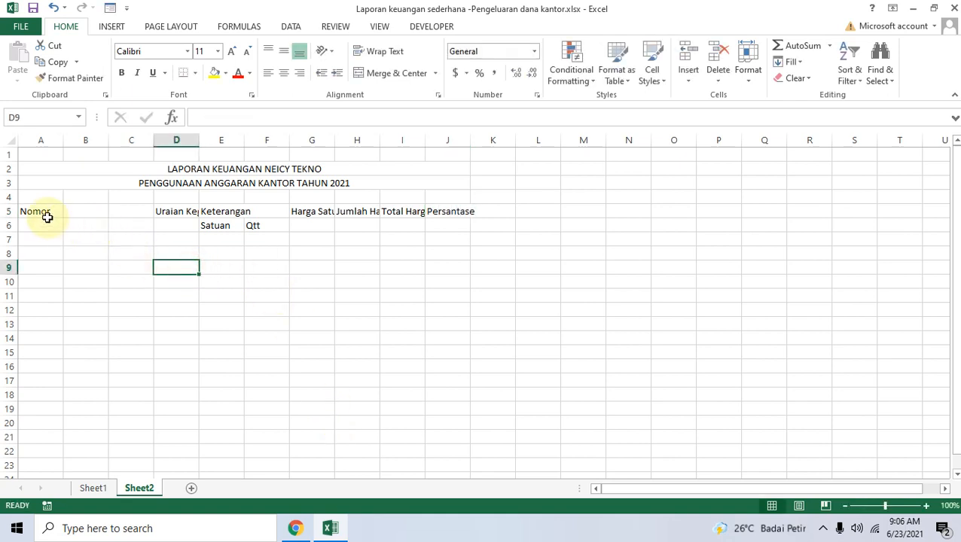
{"action": "left_click_drag", "start_coordinate": [45, 212], "coordinate": [117, 224]}
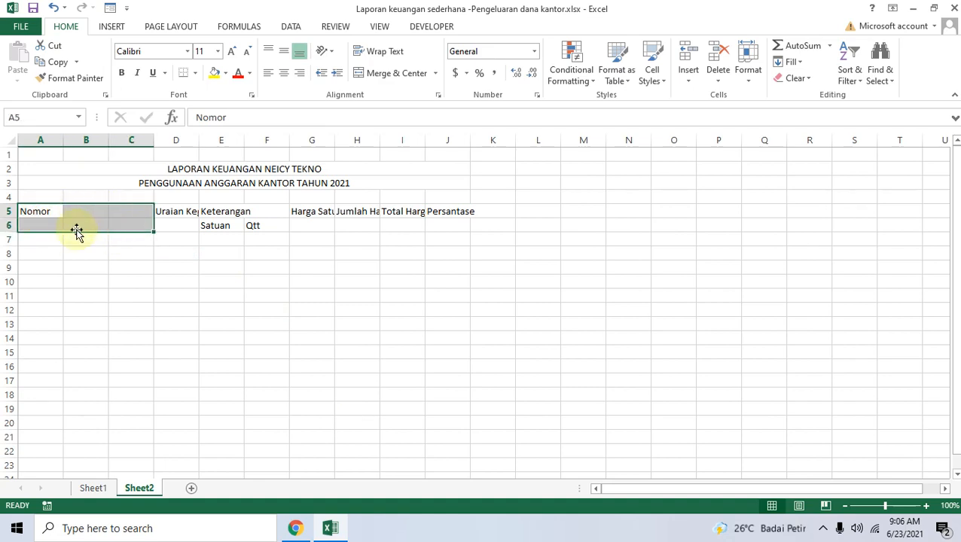
{"action": "left_click", "coordinate": [295, 528]}
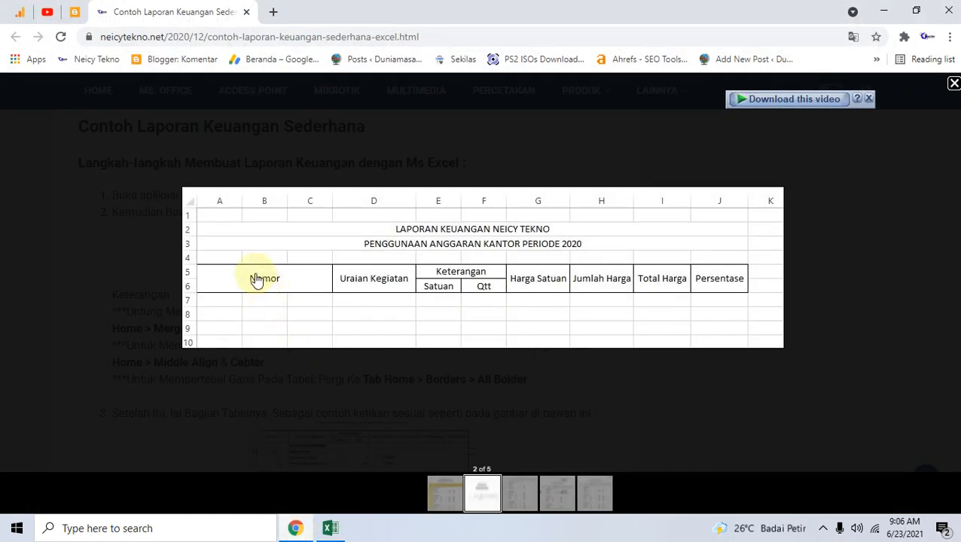
{"action": "left_click", "coordinate": [300, 530]}
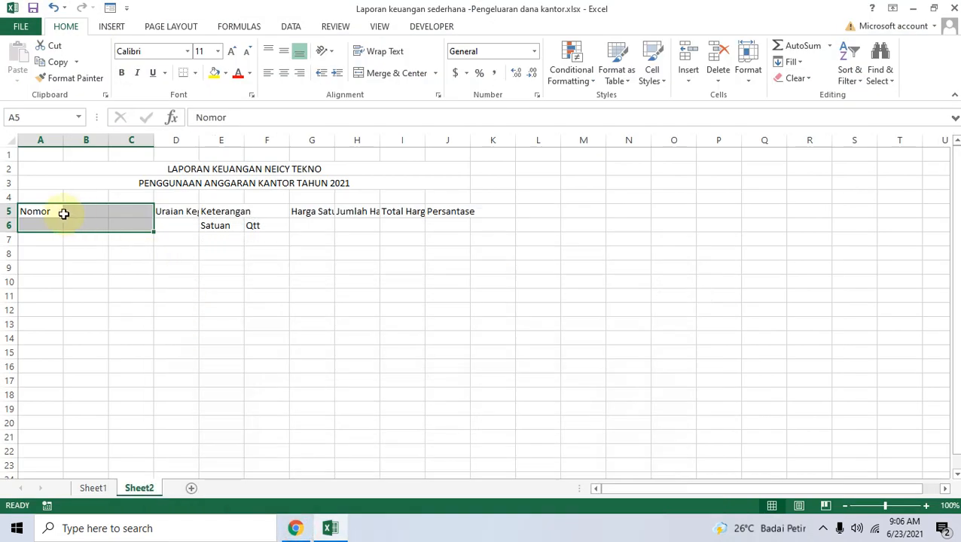
{"action": "left_click", "coordinate": [397, 73]}
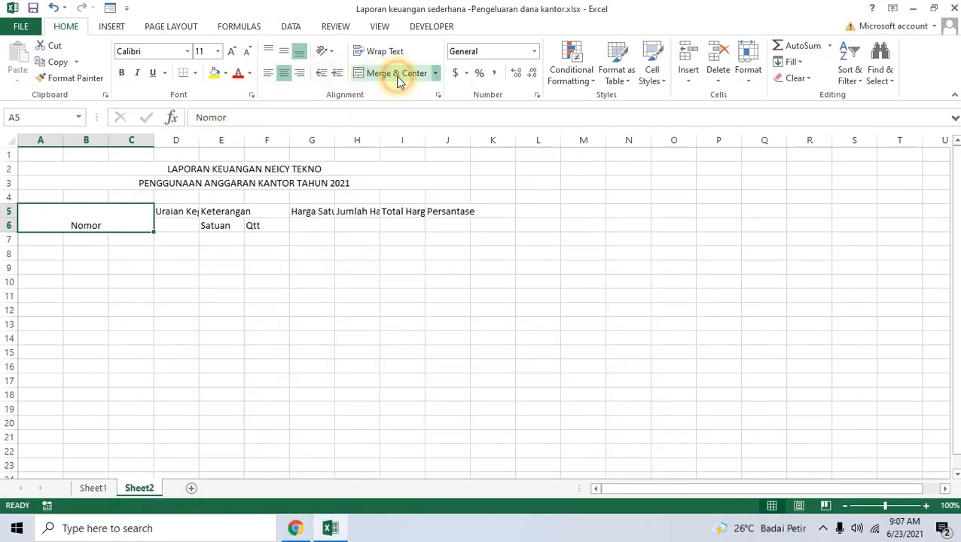
{"action": "left_click", "coordinate": [282, 55]}
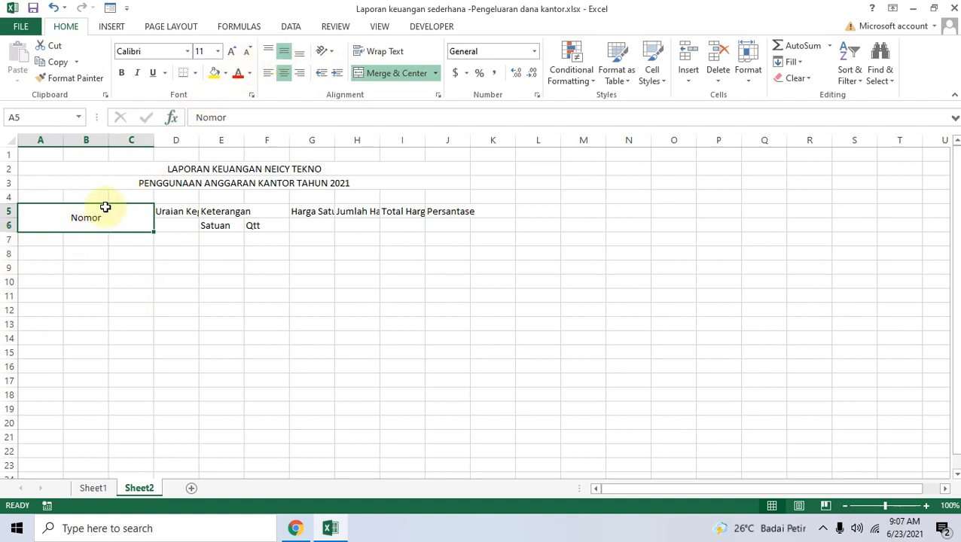
{"action": "left_click", "coordinate": [102, 255]}
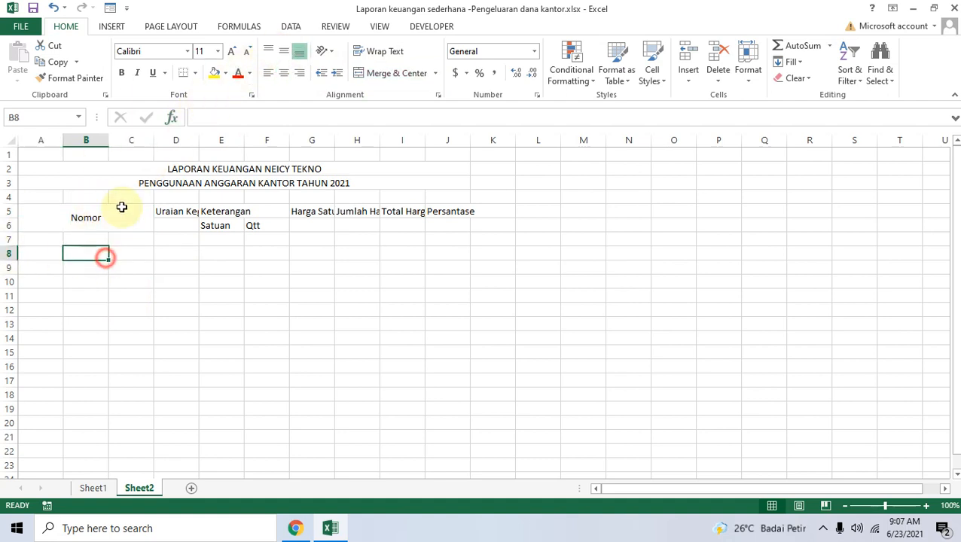
Narrow columns A, B and C beneath the merged "Nomor" heading.
{"action": "left_click", "coordinate": [99, 220]}
{"action": "left_click_drag", "start_coordinate": [155, 146], "coordinate": [70, 140]}
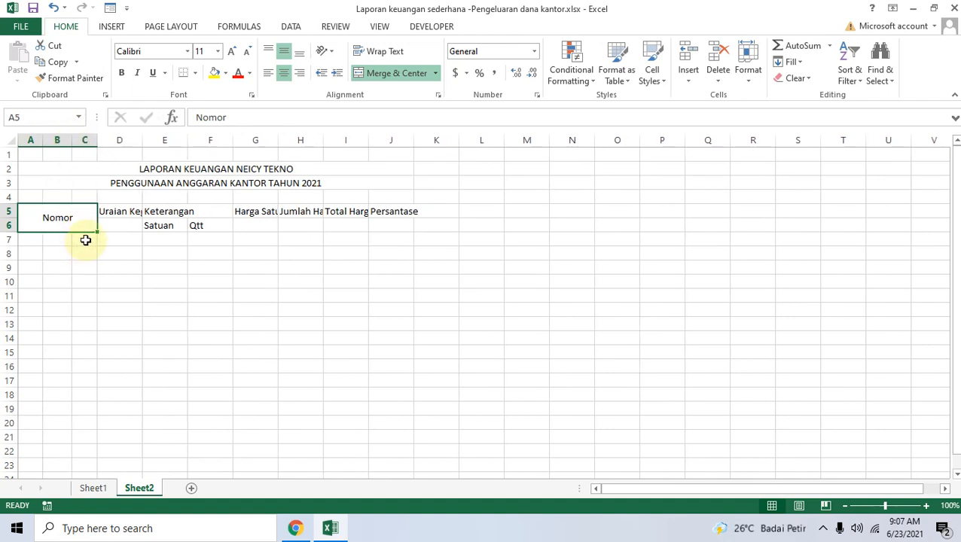
{"action": "left_click", "coordinate": [85, 240]}
{"action": "left_click", "coordinate": [51, 236]}
{"action": "left_click", "coordinate": [32, 238]}
{"action": "left_click", "coordinate": [57, 238]}
{"action": "left_click", "coordinate": [81, 238]}
{"action": "left_click", "coordinate": [104, 238]}
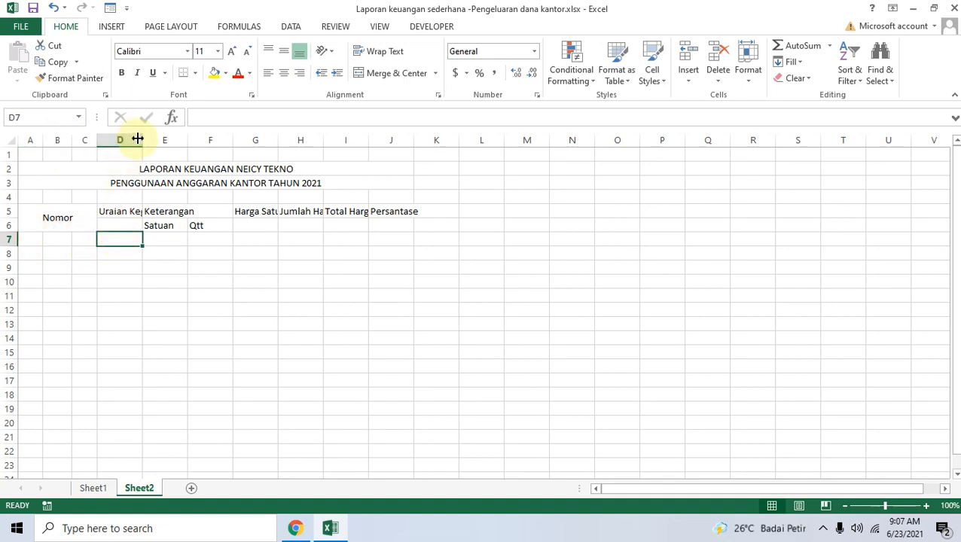
Widen column D to fit "Uraian Kegiatan", then merge and center D5:D6 with middle alignment, following the Chrome reference image.
{"action": "left_click_drag", "start_coordinate": [141, 139], "coordinate": [197, 140]}
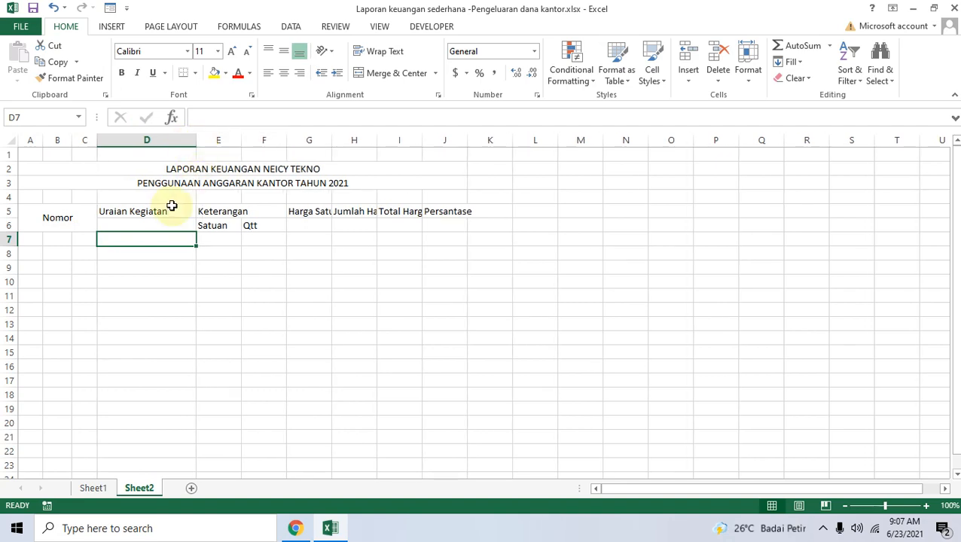
{"action": "left_click", "coordinate": [163, 212]}
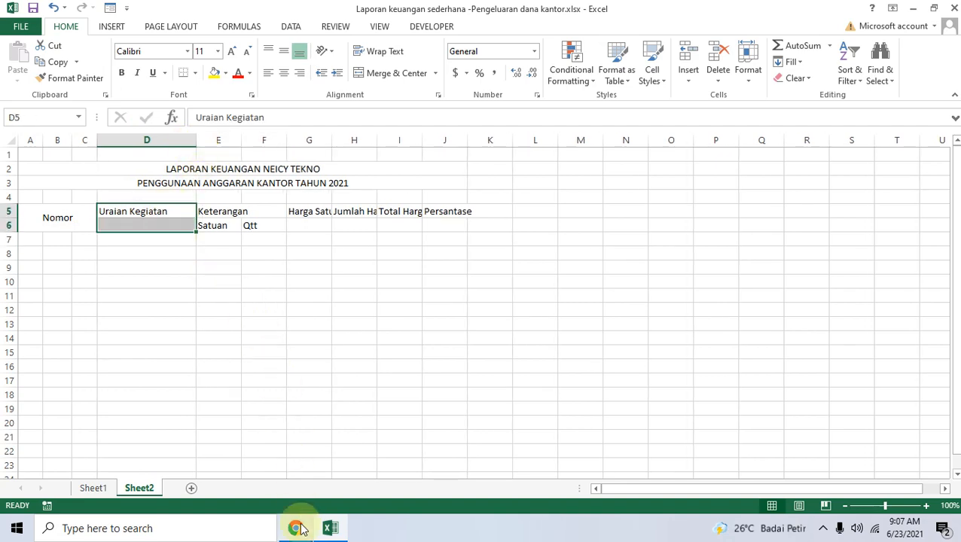
{"action": "left_click", "coordinate": [297, 528]}
{"action": "left_click", "coordinate": [299, 528]}
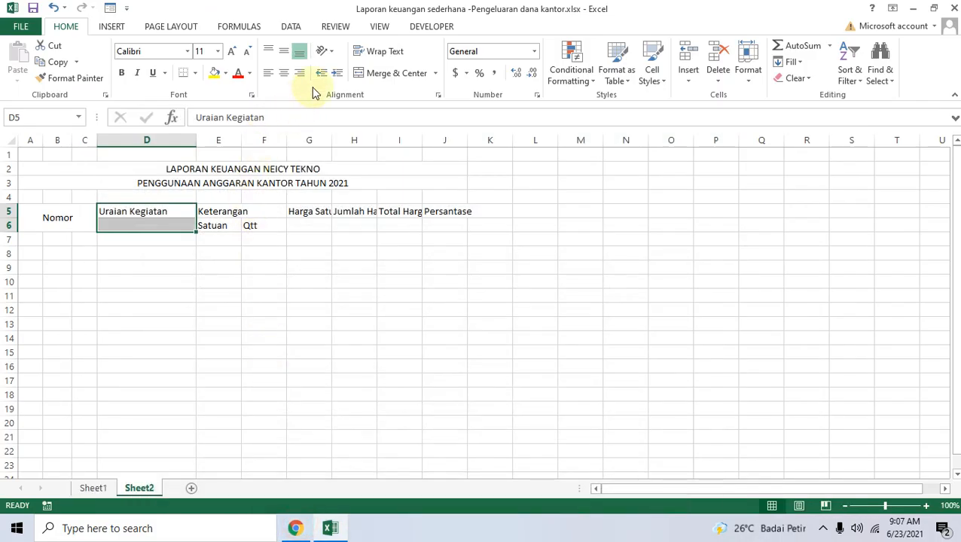
{"action": "left_click", "coordinate": [360, 73]}
{"action": "left_click", "coordinate": [283, 50]}
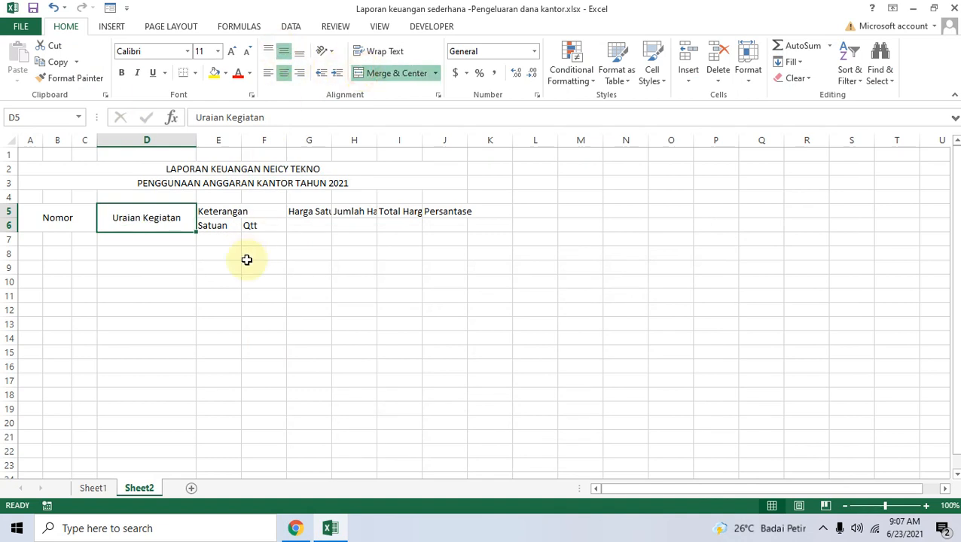
Merge and center the "Keterangan" heading across E5:F5.
{"action": "left_click", "coordinate": [236, 211]}
{"action": "left_click_drag", "start_coordinate": [236, 211], "coordinate": [256, 212]}
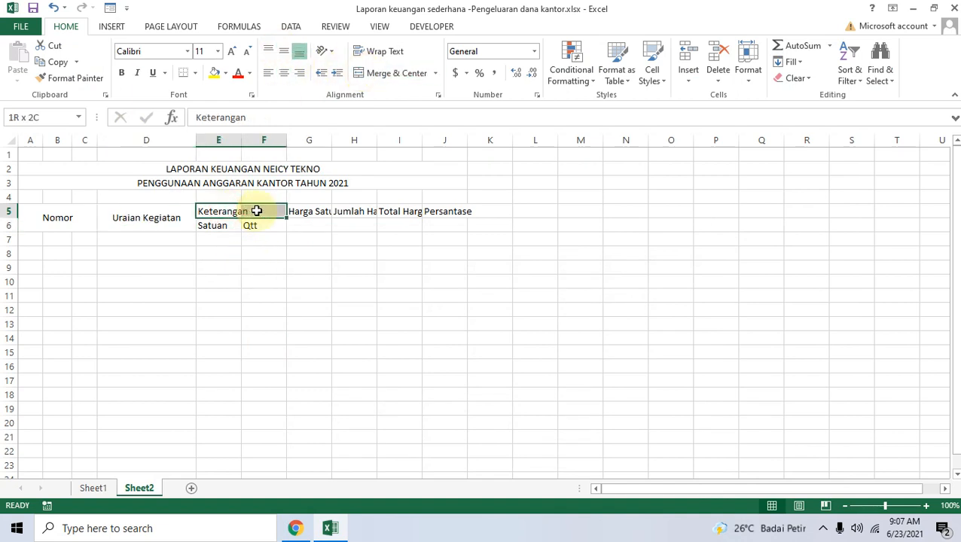
{"action": "left_click", "coordinate": [229, 212]}
{"action": "left_click_drag", "start_coordinate": [229, 211], "coordinate": [265, 212]}
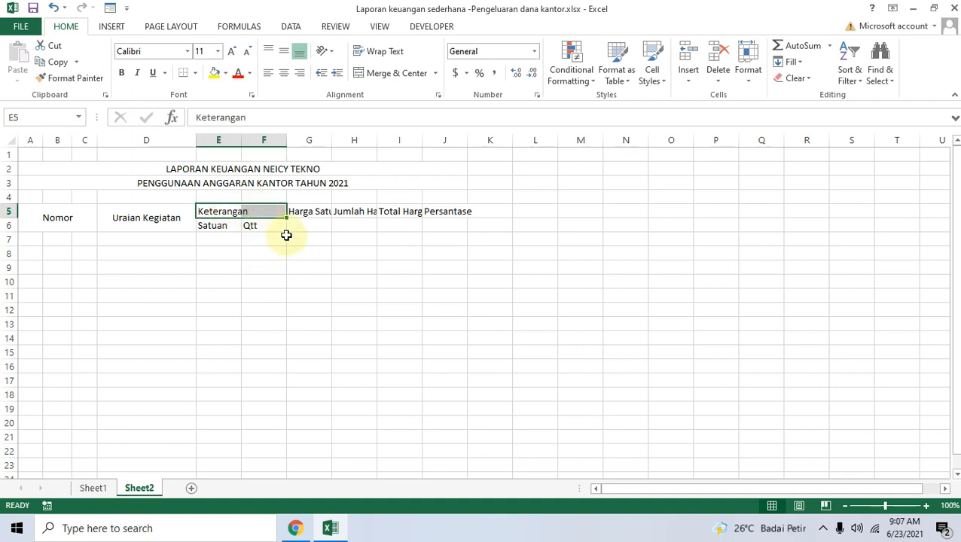
{"action": "left_click", "coordinate": [391, 74]}
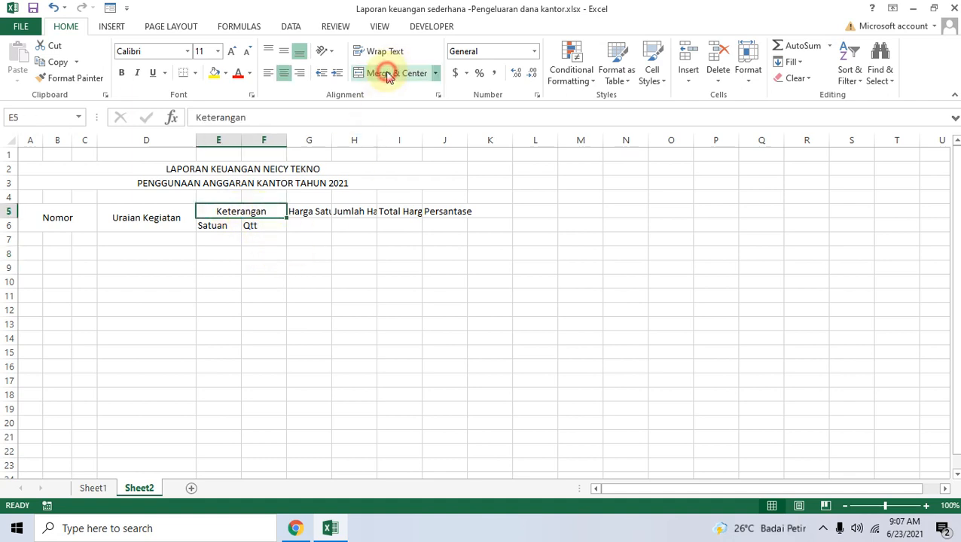
{"action": "left_click", "coordinate": [260, 258]}
Center "Keterangan" and its subheadings "Satuan" and "Qtt" in E5:F6 both horizontally and vertically.
{"action": "left_click", "coordinate": [214, 221]}
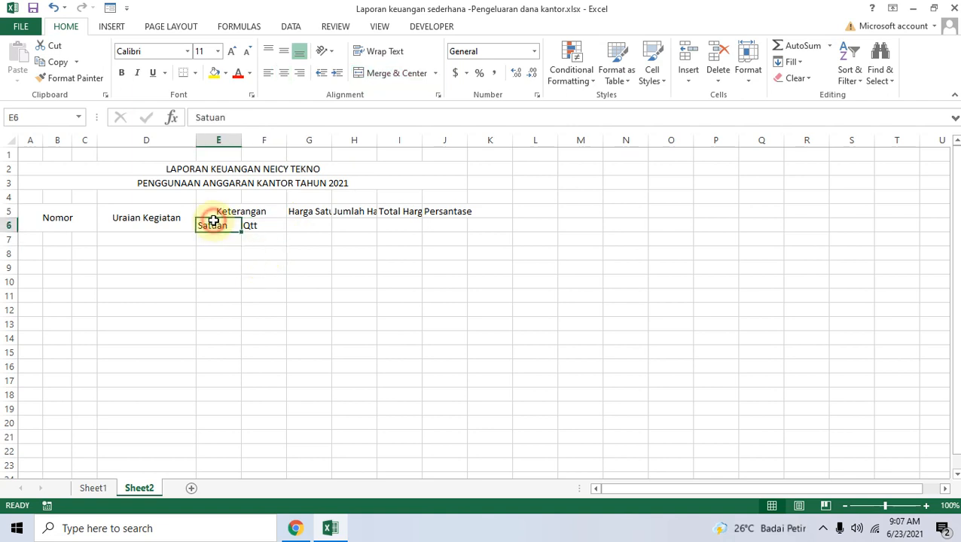
{"action": "left_click_drag", "start_coordinate": [215, 217], "coordinate": [269, 226]}
{"action": "left_click", "coordinate": [292, 51]}
{"action": "left_click", "coordinate": [284, 75]}
{"action": "left_click", "coordinate": [283, 75]}
{"action": "left_click", "coordinate": [316, 295]}
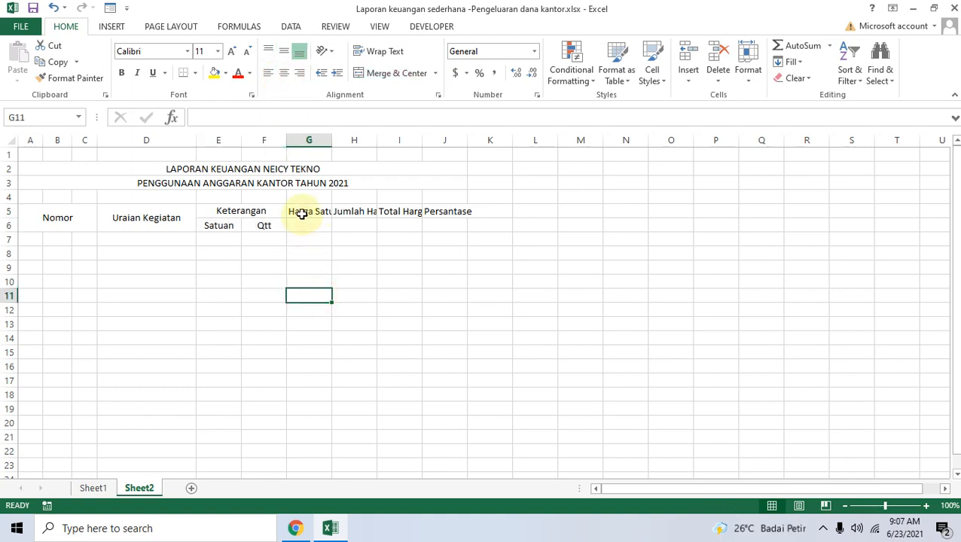
Widen column G to fit "Harga Satuan", then merge and center G5:G6 with middle alignment, consulting the Chrome reference image.
{"action": "left_click_drag", "start_coordinate": [332, 144], "coordinate": [370, 144]}
{"action": "left_click_drag", "start_coordinate": [316, 212], "coordinate": [316, 224]}
{"action": "left_click", "coordinate": [297, 529]}
{"action": "left_click", "coordinate": [297, 530]}
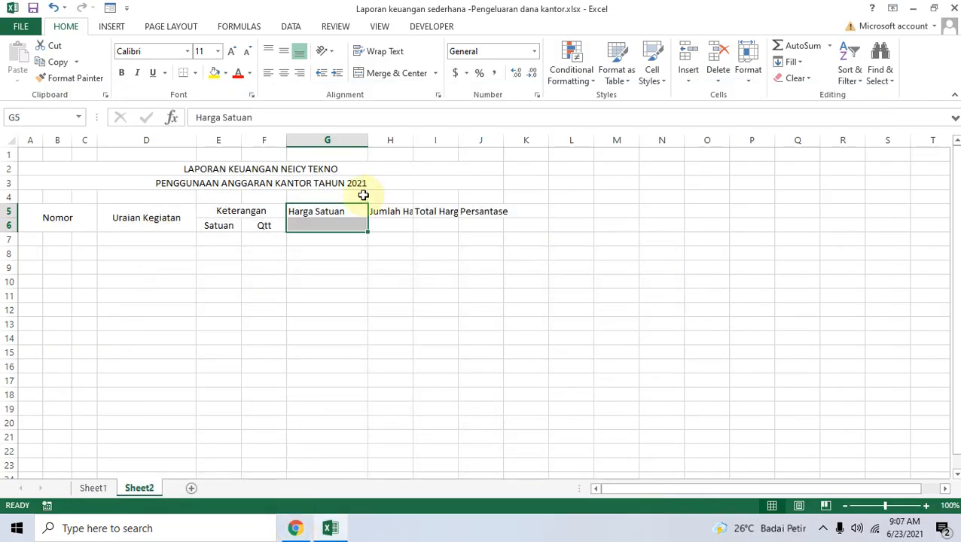
{"action": "left_click", "coordinate": [376, 73]}
{"action": "left_click", "coordinate": [285, 51]}
Merge and center "Jumlah Harga" in H5:H6 with middle alignment and widen column H to fit the heading.
{"action": "left_click_drag", "start_coordinate": [388, 207], "coordinate": [388, 224]}
{"action": "left_click", "coordinate": [379, 75]}
{"action": "left_click", "coordinate": [284, 52]}
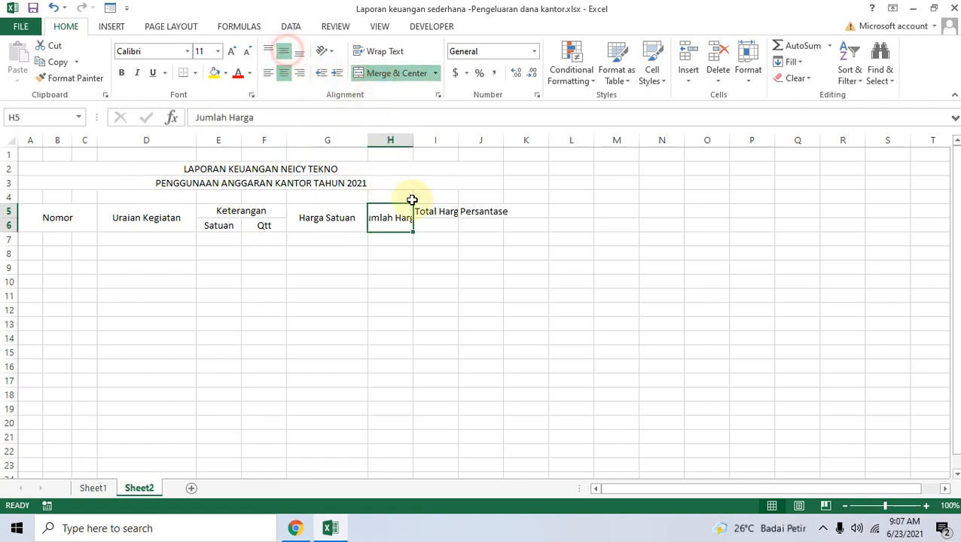
{"action": "left_click_drag", "start_coordinate": [413, 141], "coordinate": [441, 141]}
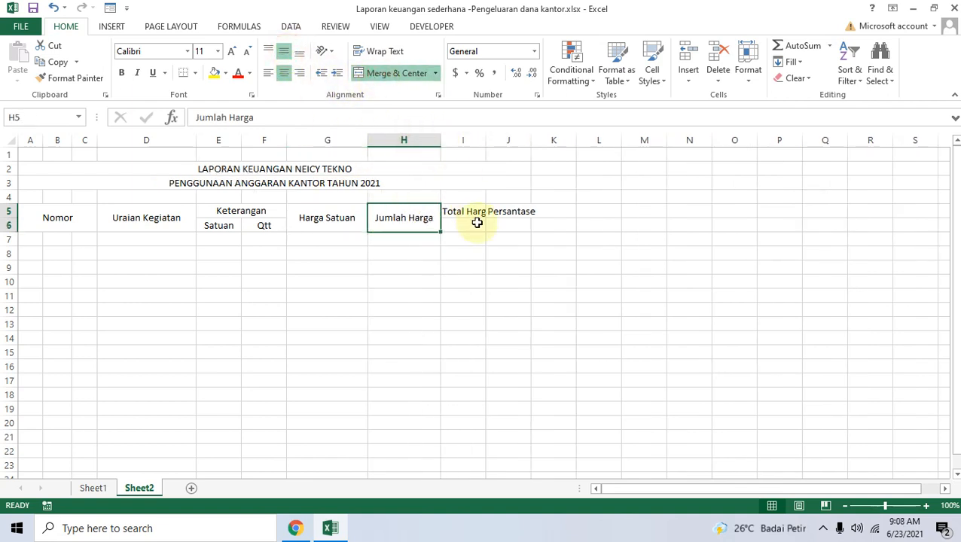
Merge and center "Total Harga" in I5:I6 with middle alignment and widen column I to fit the heading.
{"action": "mouse_move", "coordinate": [478, 214]}
{"action": "left_mouse_down"}
{"action": "mouse_move", "coordinate": [493, 213]}
{"action": "mouse_move", "coordinate": [463, 211]}
{"action": "mouse_move", "coordinate": [462, 224]}
{"action": "left_mouse_up"}
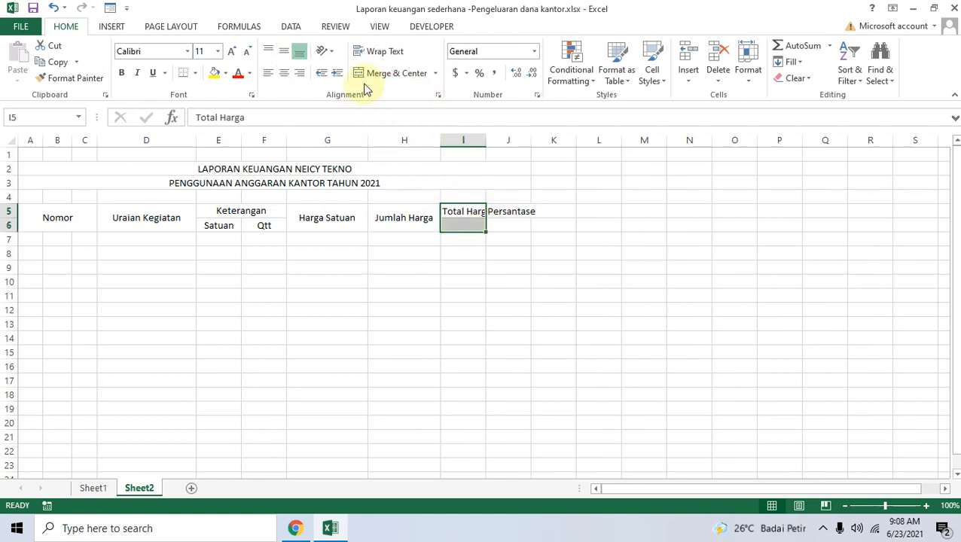
{"action": "left_click", "coordinate": [369, 73]}
{"action": "left_click", "coordinate": [283, 51]}
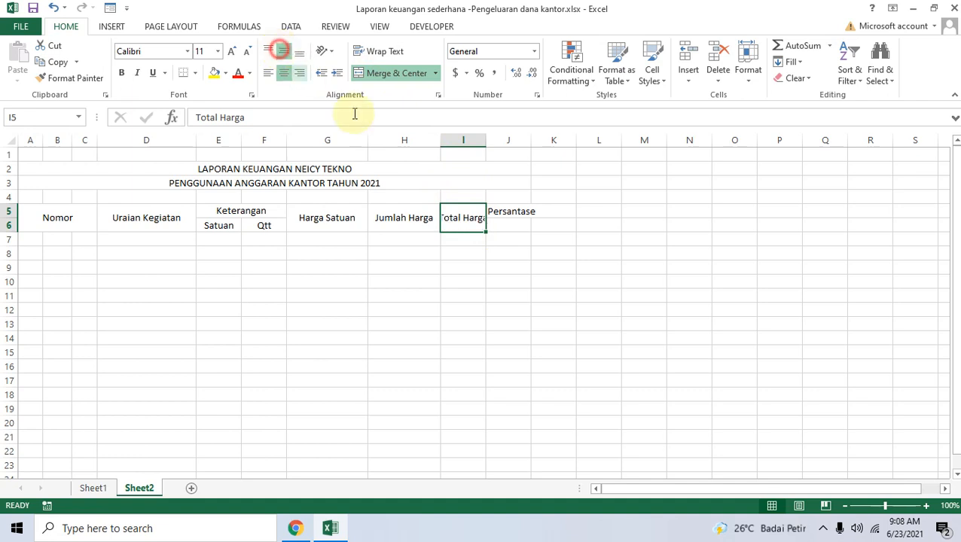
{"action": "left_click_drag", "start_coordinate": [483, 142], "coordinate": [506, 142]}
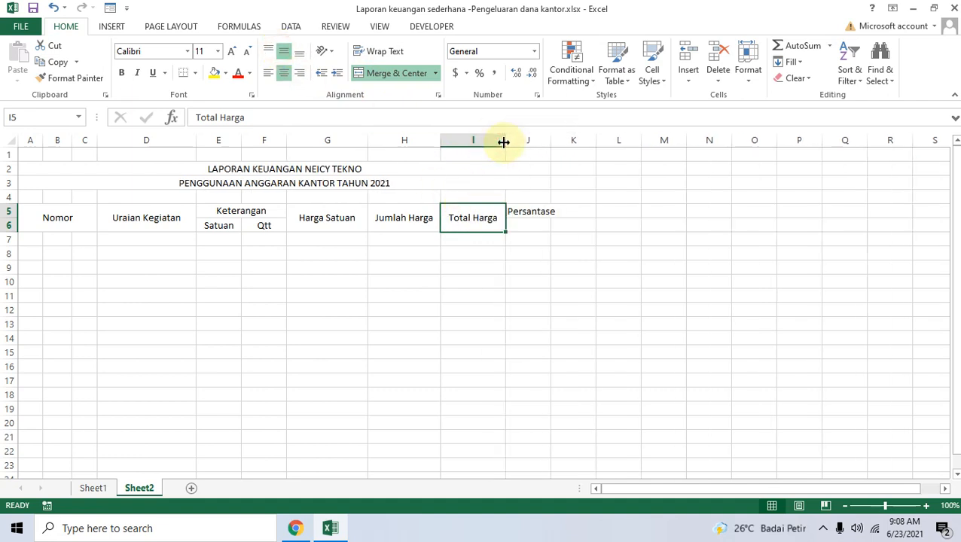
Merge and center "Persantase" in J5:J6 with middle alignment and widen column J to fit the heading.
{"action": "left_click", "coordinate": [536, 212]}
{"action": "double_click", "coordinate": [538, 212]}
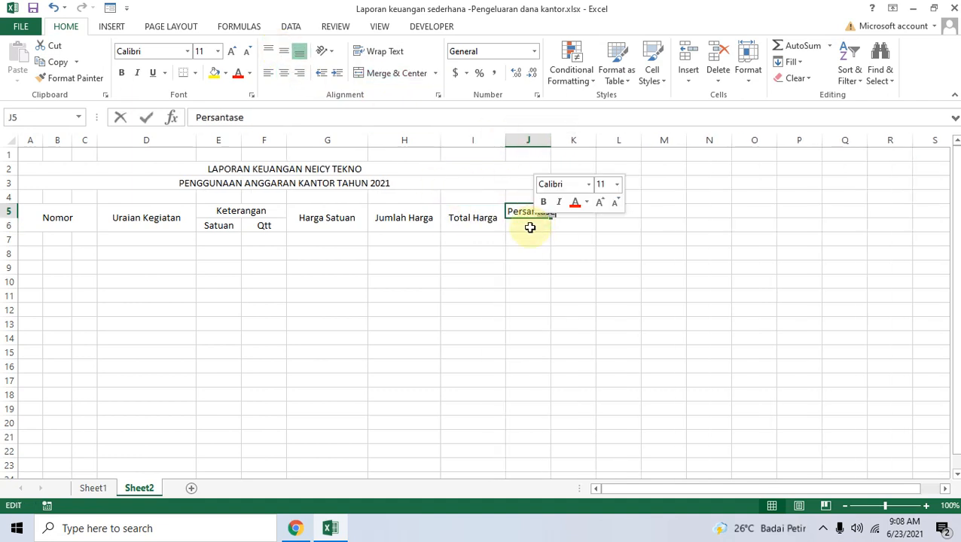
{"action": "left_click", "coordinate": [529, 228]}
{"action": "left_click_drag", "start_coordinate": [524, 214], "coordinate": [526, 221]}
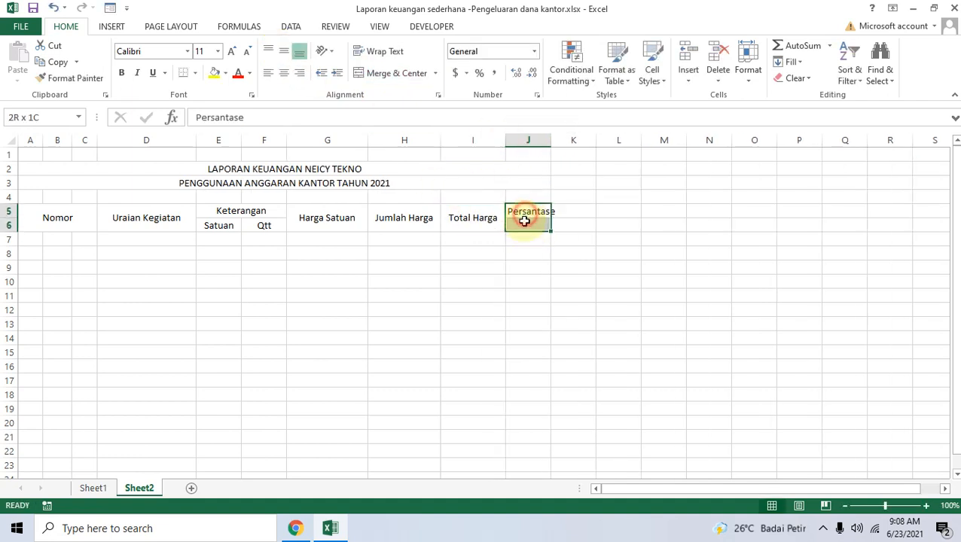
{"action": "left_click", "coordinate": [369, 73]}
{"action": "left_click_drag", "start_coordinate": [555, 140], "coordinate": [561, 141]}
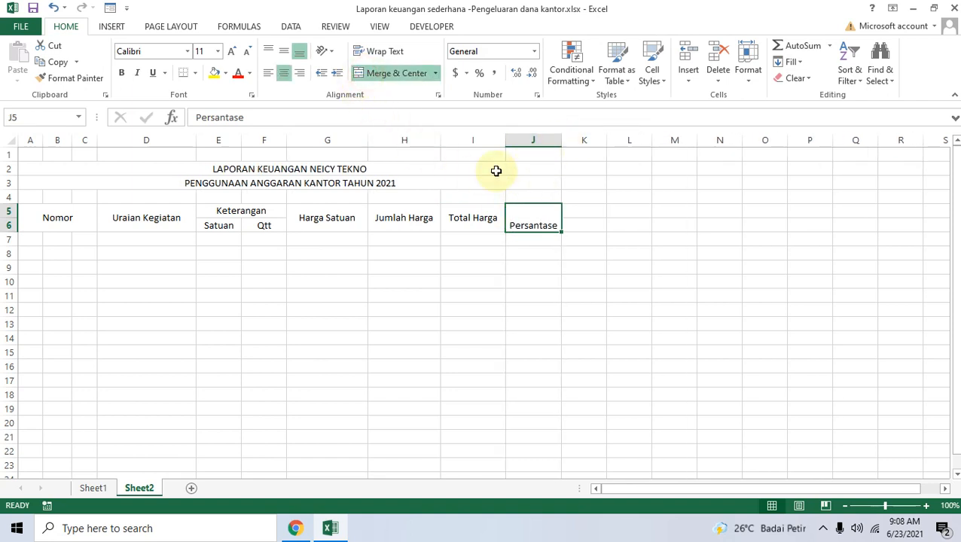
{"action": "left_click", "coordinate": [283, 55]}
{"action": "left_click", "coordinate": [344, 269]}
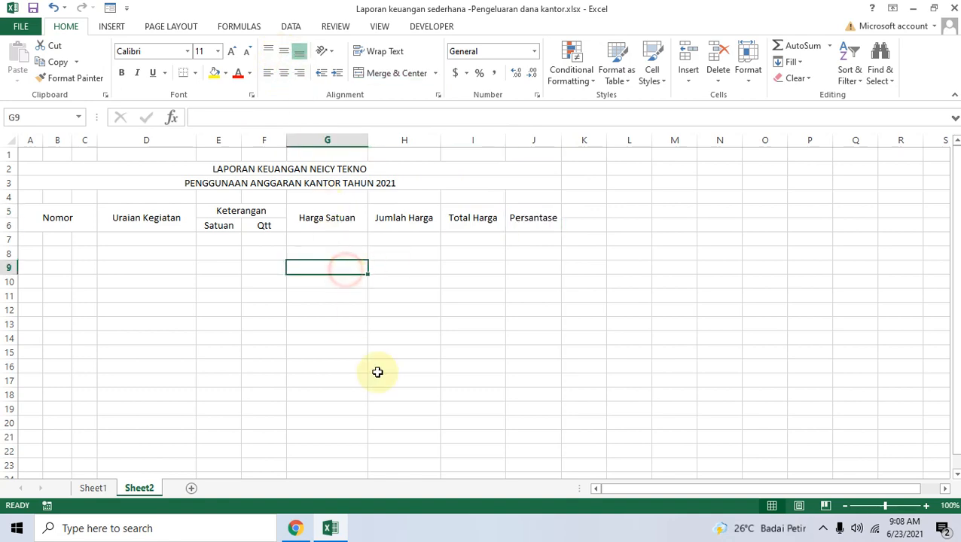
Check the Chrome reference image and apply All Borders to the table header range A5:J6 in Excel.
{"action": "left_click", "coordinate": [301, 532]}
{"action": "left_click", "coordinate": [330, 529]}
{"action": "left_click_drag", "start_coordinate": [58, 217], "coordinate": [530, 215]}
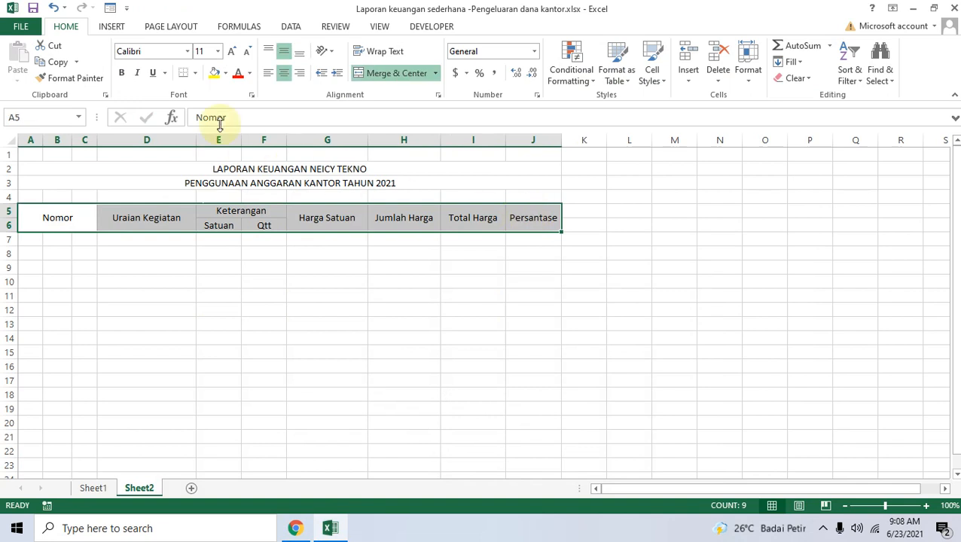
{"action": "left_click", "coordinate": [195, 75]}
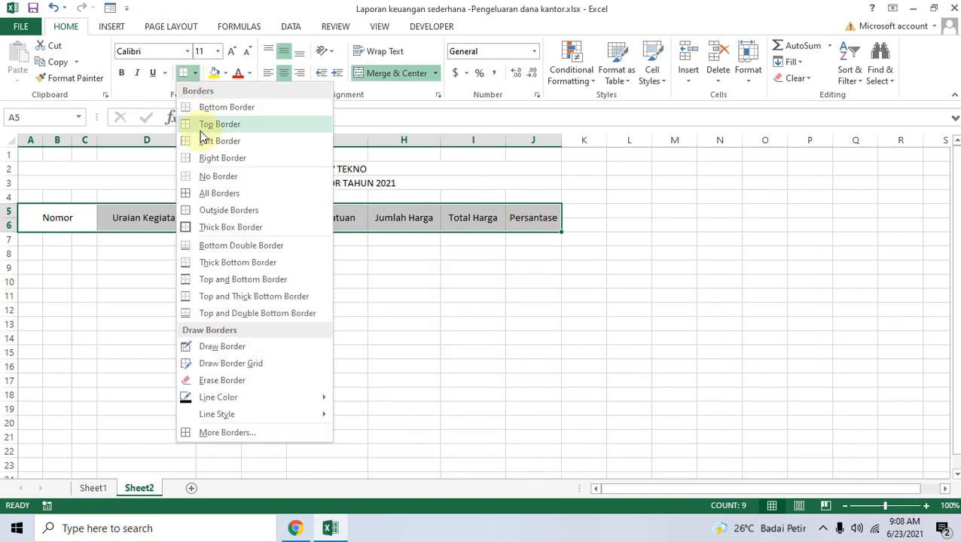
{"action": "left_click", "coordinate": [219, 194]}
{"action": "left_click", "coordinate": [326, 256]}
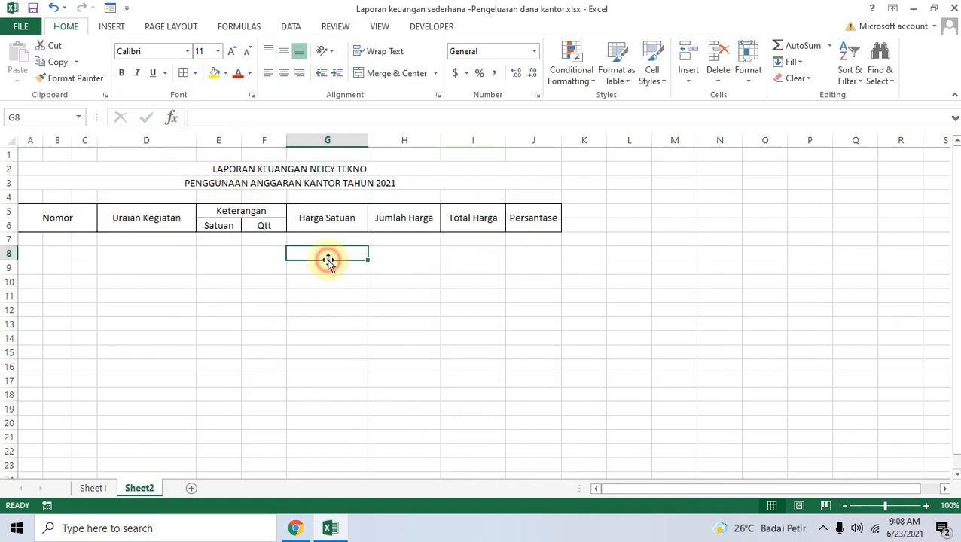
Switch to Chrome and examine the third reference image and the article's step 3 instructions for filling in the table.
{"action": "left_click", "coordinate": [296, 528]}
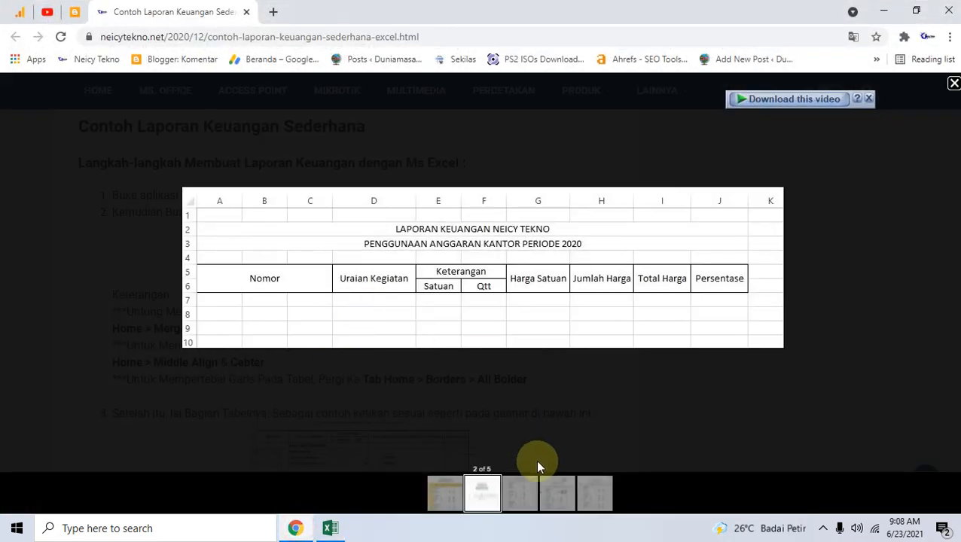
{"action": "left_click", "coordinate": [528, 492]}
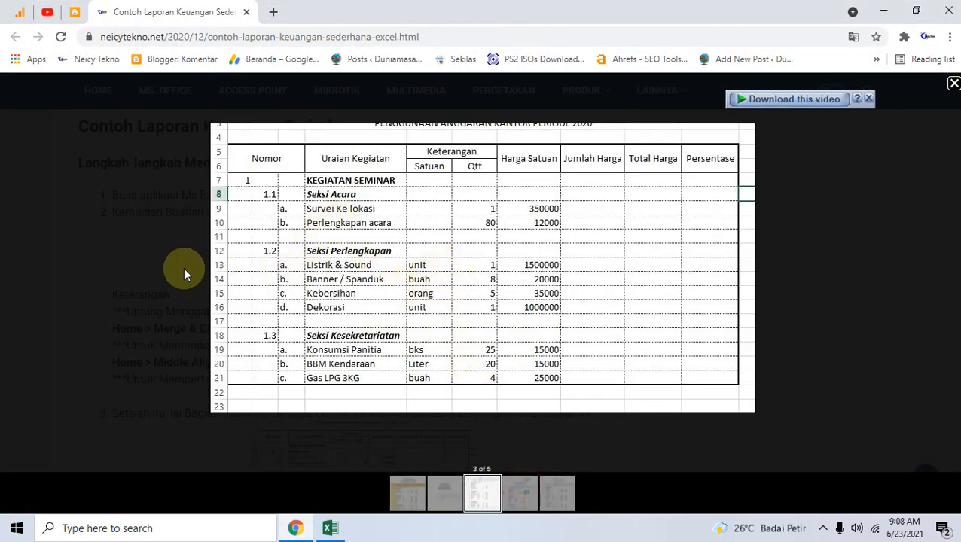
{"action": "left_click", "coordinate": [110, 330]}
{"action": "scroll", "coordinate": [108, 322], "scroll_direction": "down", "scroll_amount": 3}
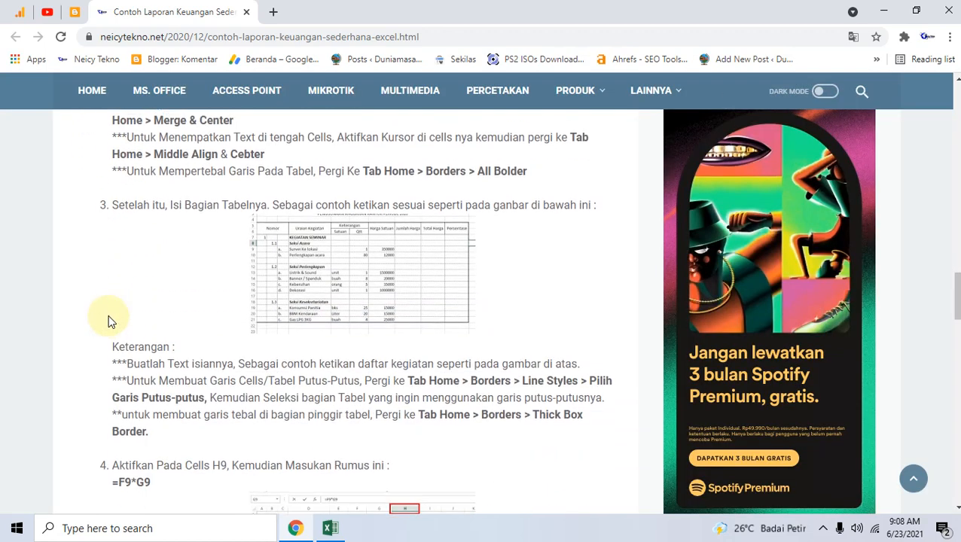
{"action": "scroll", "coordinate": [111, 319], "scroll_direction": "down", "scroll_amount": 1}
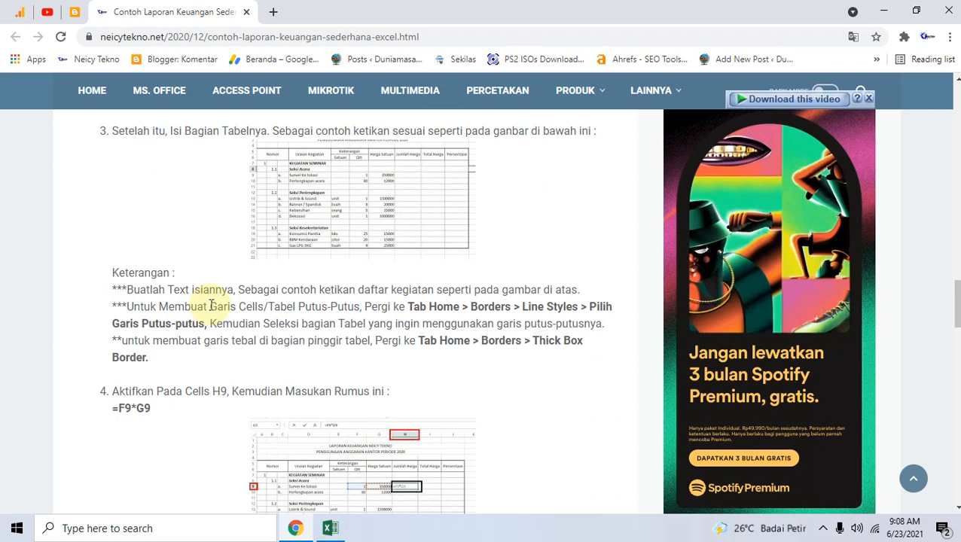
Enlarge the article's step 3 reference image, switch to Excel and enter 1 in cell A7 under Nomor.
{"action": "scroll", "coordinate": [218, 305], "scroll_direction": "down", "scroll_amount": 2}
{"action": "scroll", "coordinate": [217, 305], "scroll_direction": "up", "scroll_amount": 2}
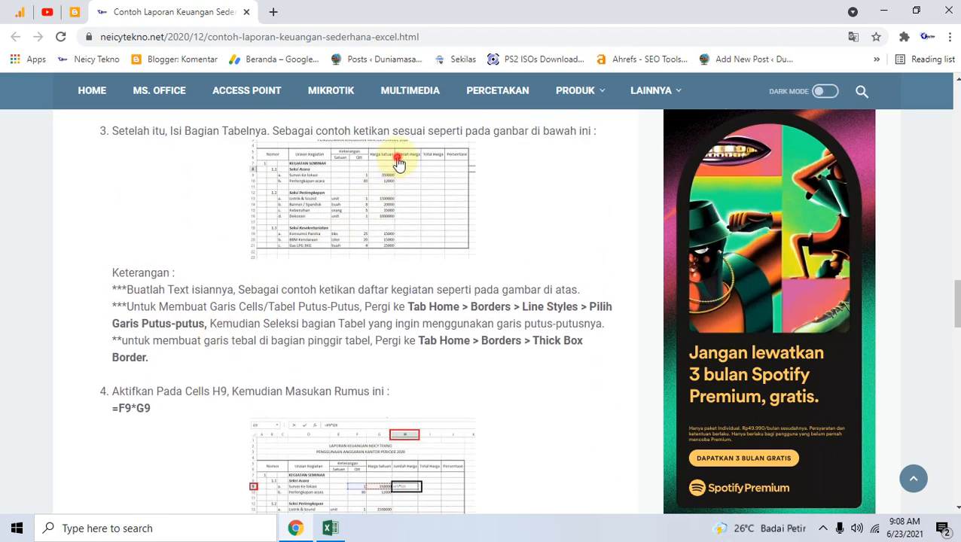
{"action": "left_click", "coordinate": [397, 161]}
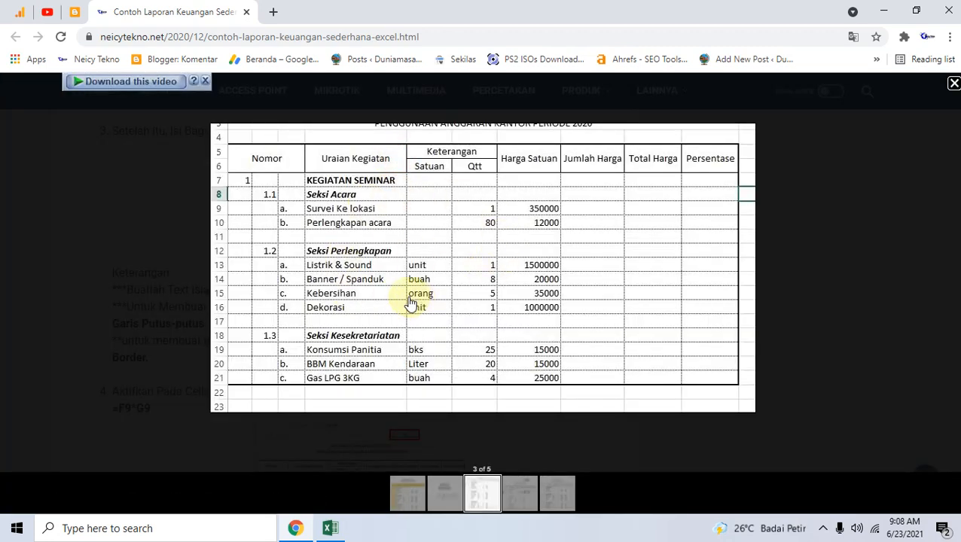
{"action": "left_click", "coordinate": [331, 529]}
{"action": "left_click", "coordinate": [36, 241]}
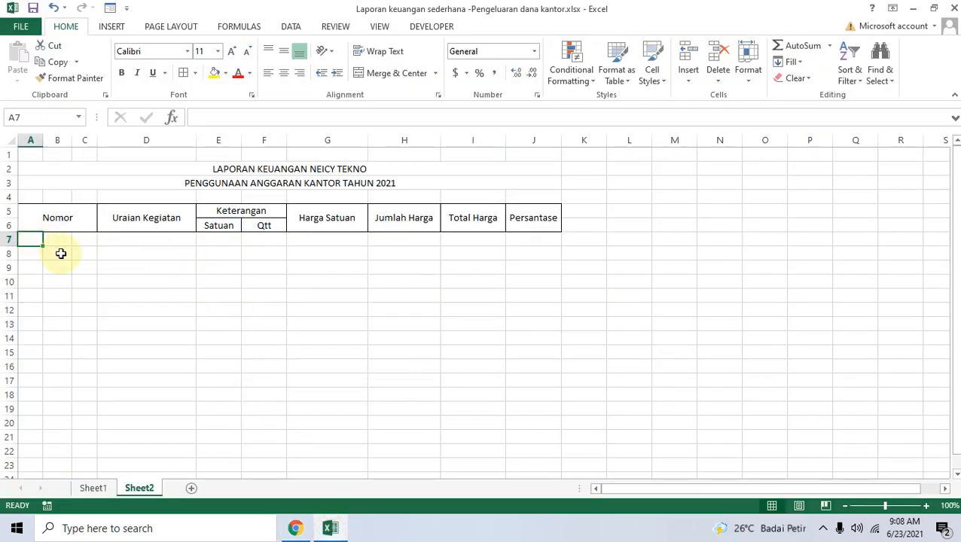
{"action": "type", "text": "1"}
Check the Chrome reference image and enter the sub-number 1.1 in cell B8 in Excel.
{"action": "left_click", "coordinate": [60, 254]}
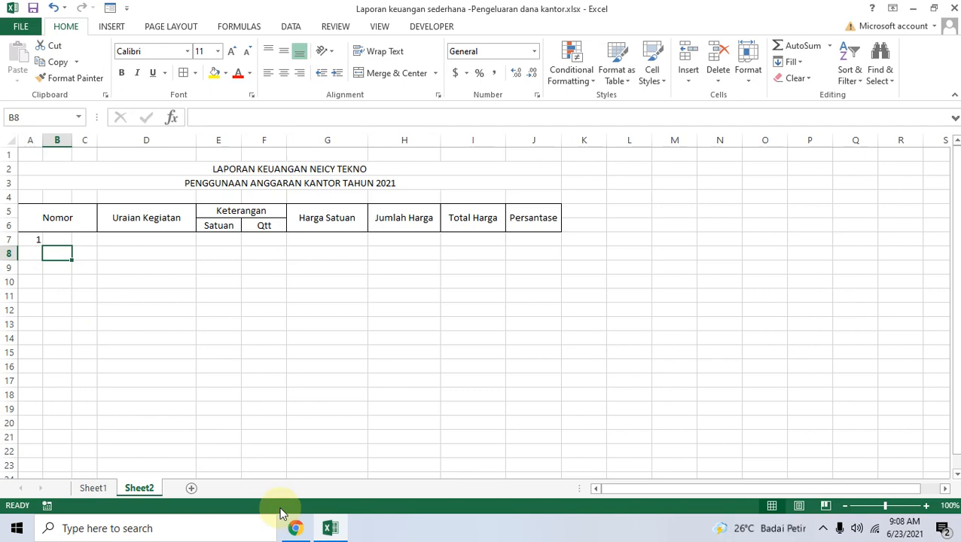
{"action": "left_click", "coordinate": [294, 527]}
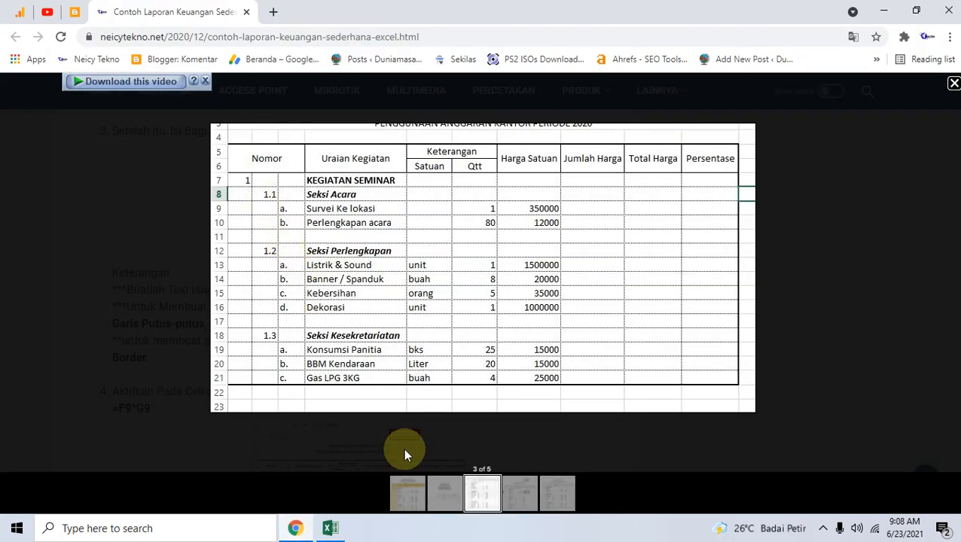
{"action": "left_click", "coordinate": [330, 528]}
{"action": "type", "text": "1.1"}
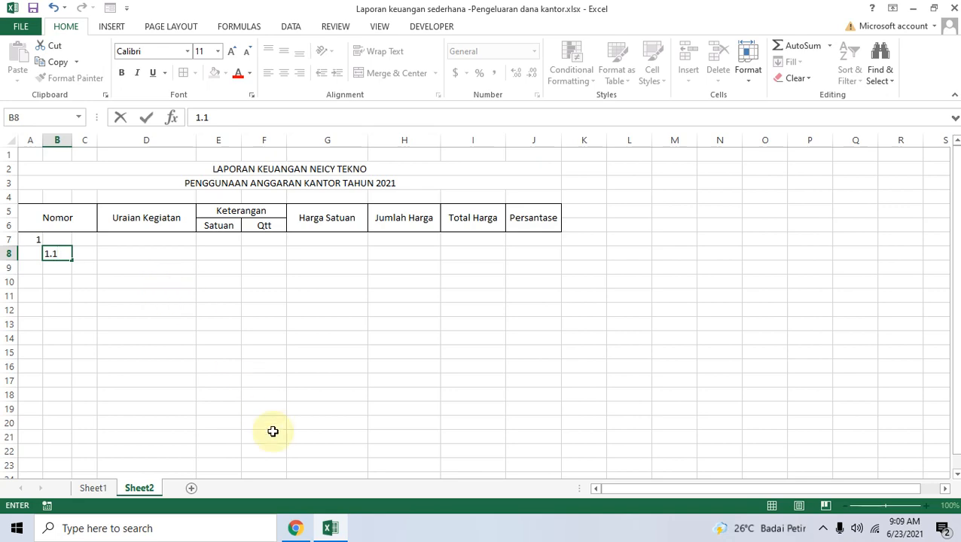
Check the Chrome reference image and enter "KEGIATAN SEMINAR" in cell D7 under Uraian Kegiatan in Excel.
{"action": "left_click", "coordinate": [301, 529]}
{"action": "left_click", "coordinate": [305, 530]}
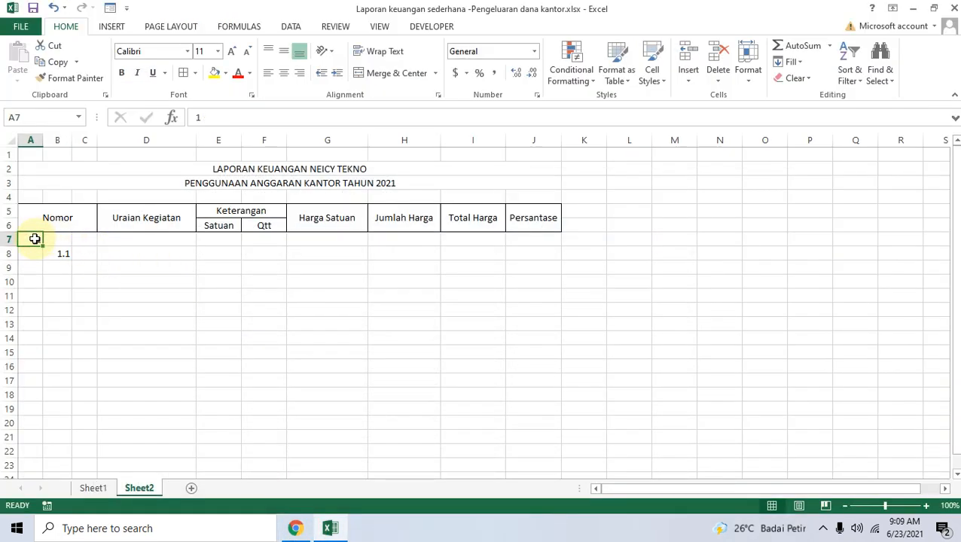
{"action": "left_click", "coordinate": [124, 239]}
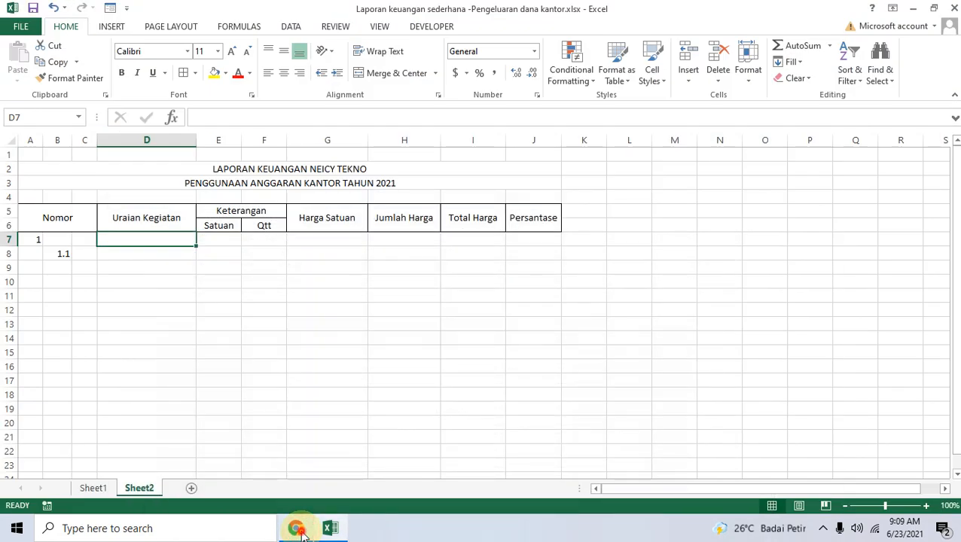
{"action": "left_click", "coordinate": [300, 532]}
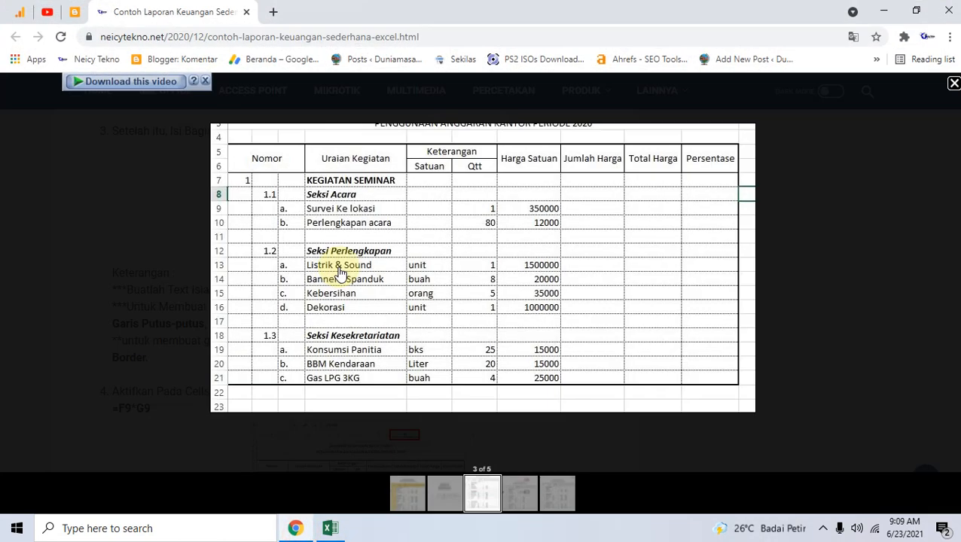
{"action": "left_click", "coordinate": [295, 529]}
{"action": "type", "text": "KEGIATAN SEMINAR"}
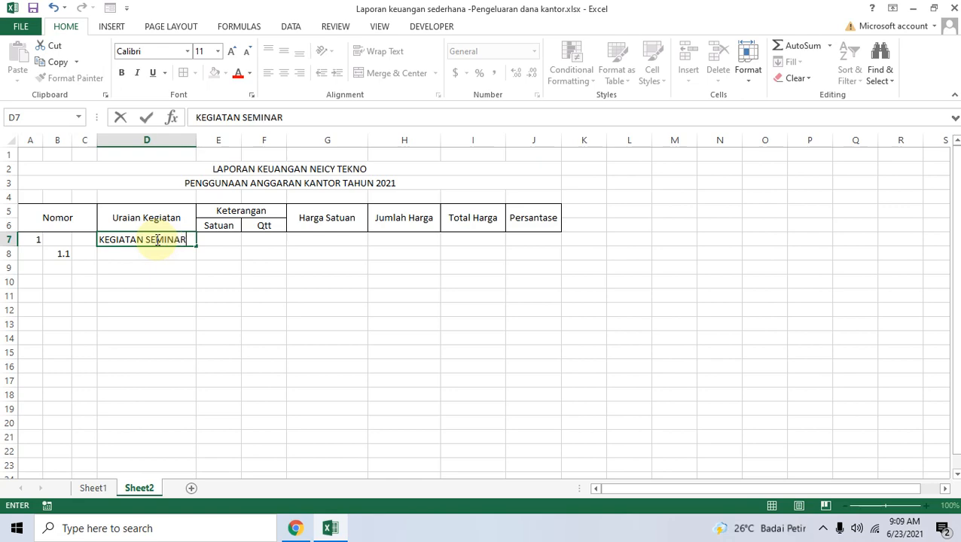
{"action": "key", "text": "Return"}
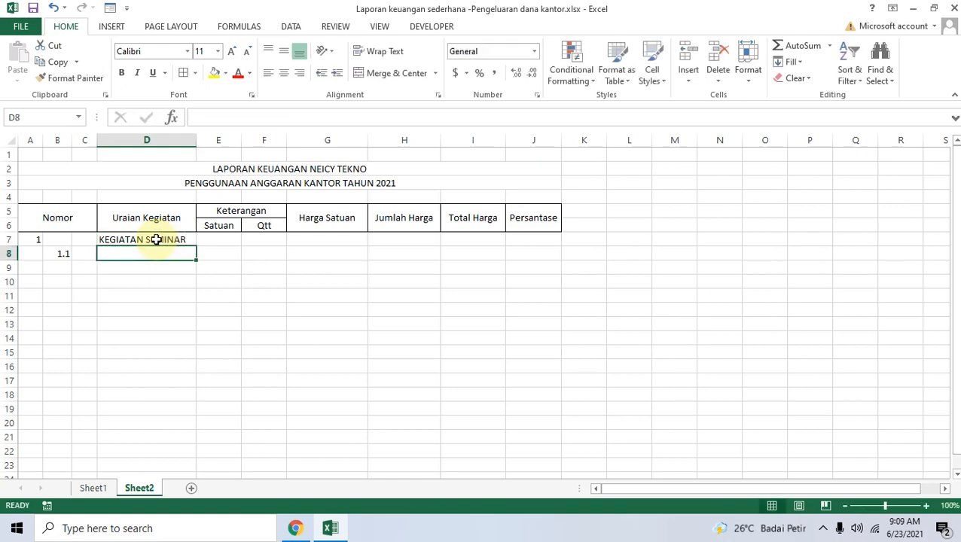
Check the Chrome reference image and enter "Seksi acara" in cell D8 in Excel.
{"action": "left_click", "coordinate": [298, 528]}
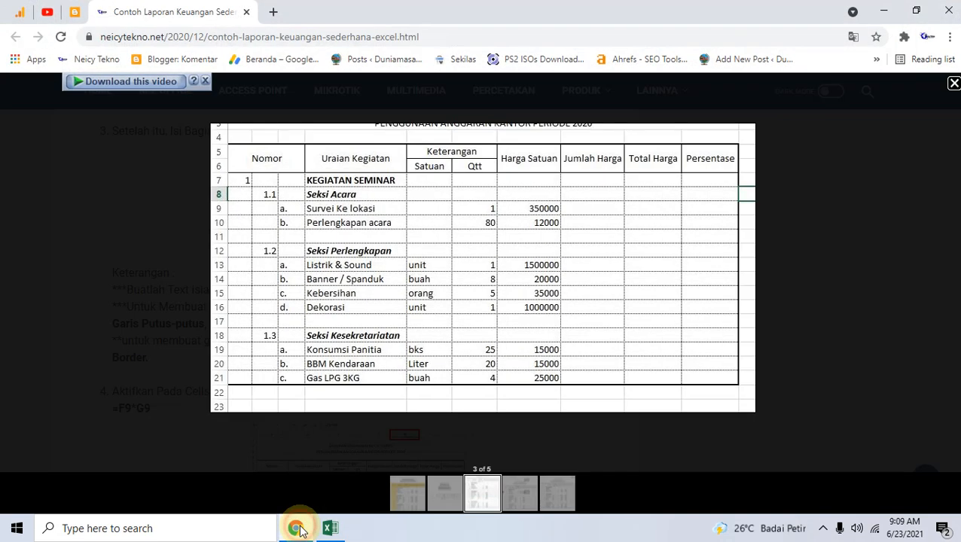
{"action": "left_click", "coordinate": [298, 528]}
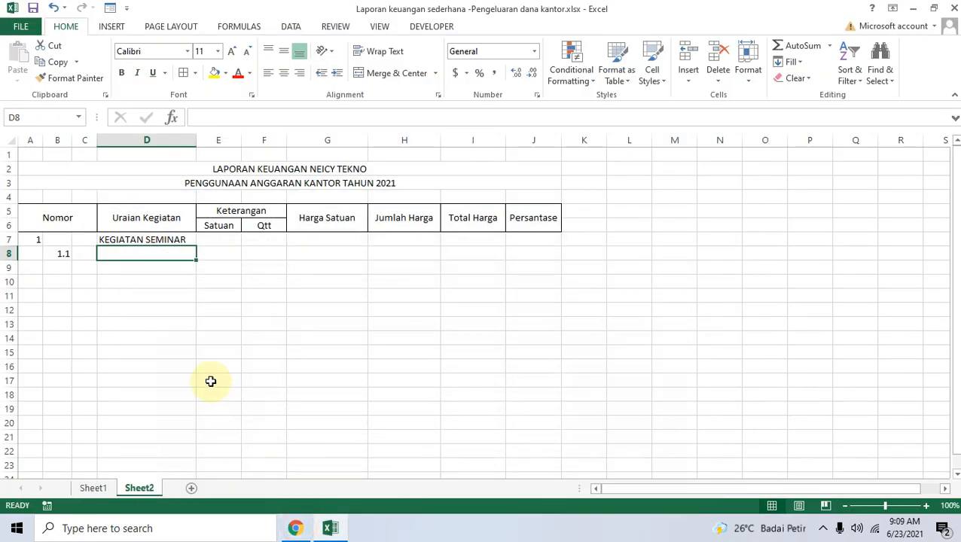
{"action": "type", "text": "Seksi acara"}
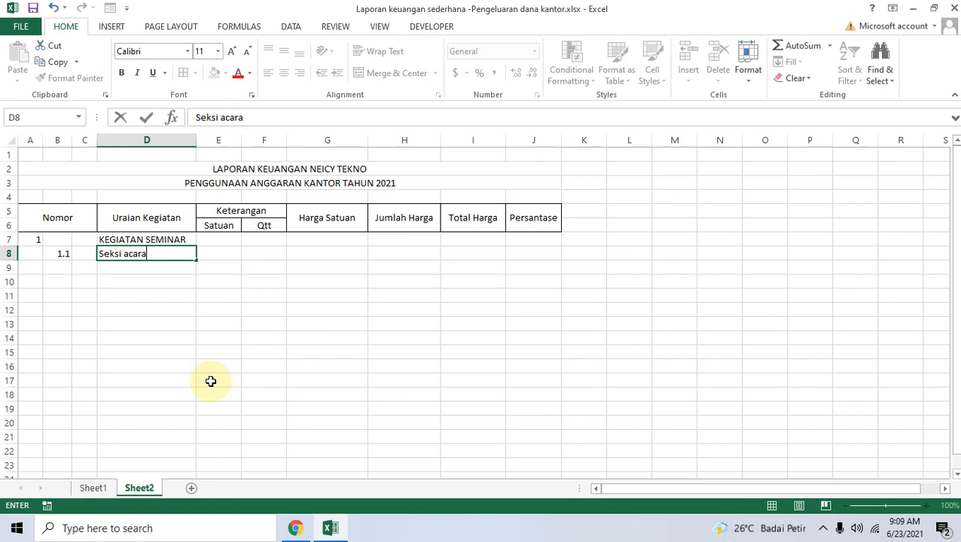
{"action": "key", "text": "shift+Left"}
{"action": "key", "text": "shift+Left"}
{"action": "key", "text": "shift+Left"}
{"action": "key", "text": "Right"}
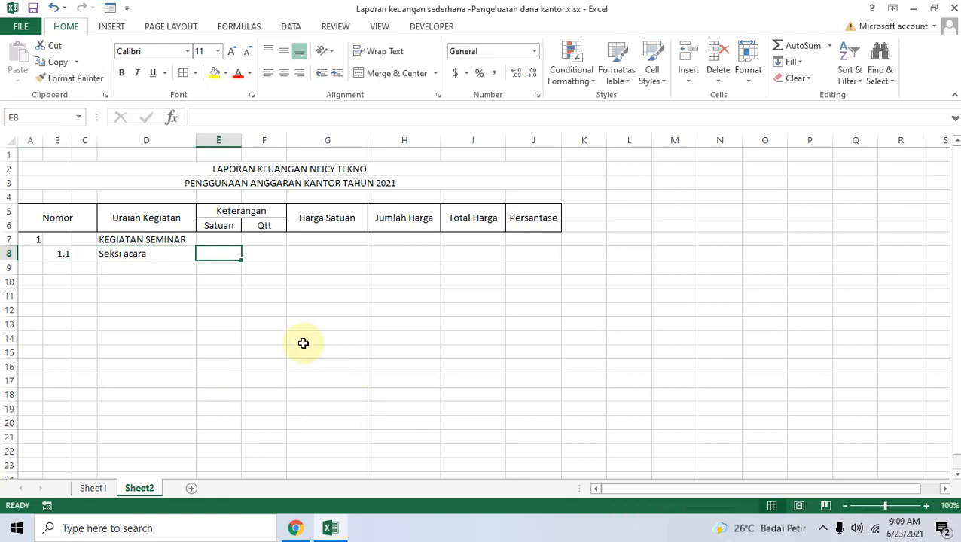
Compare the heading style with the Chrome reference image and make "KEGIATAN SEMINAR" and "Seksi acara" in D7:D8 bold in Excel.
{"action": "left_click", "coordinate": [136, 248]}
{"action": "left_click", "coordinate": [297, 531]}
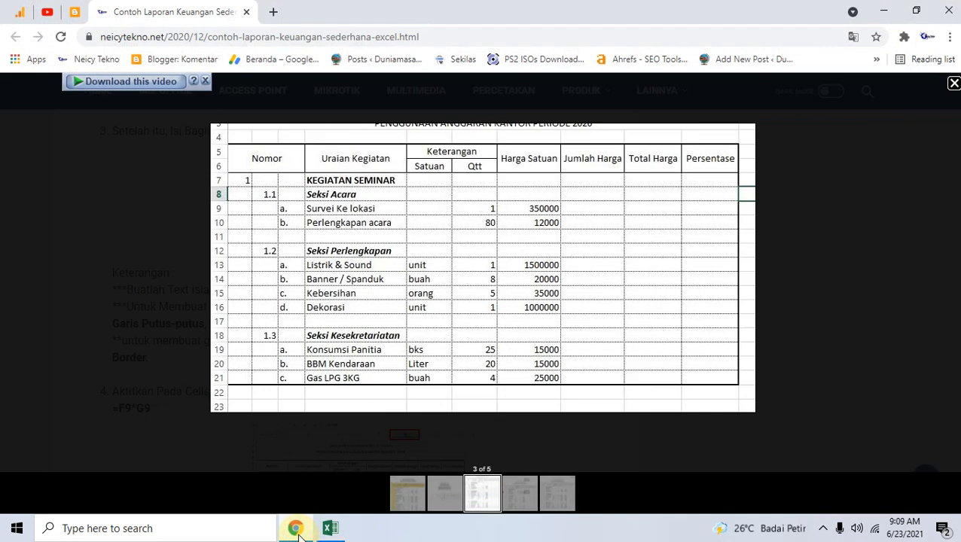
{"action": "left_click", "coordinate": [297, 530]}
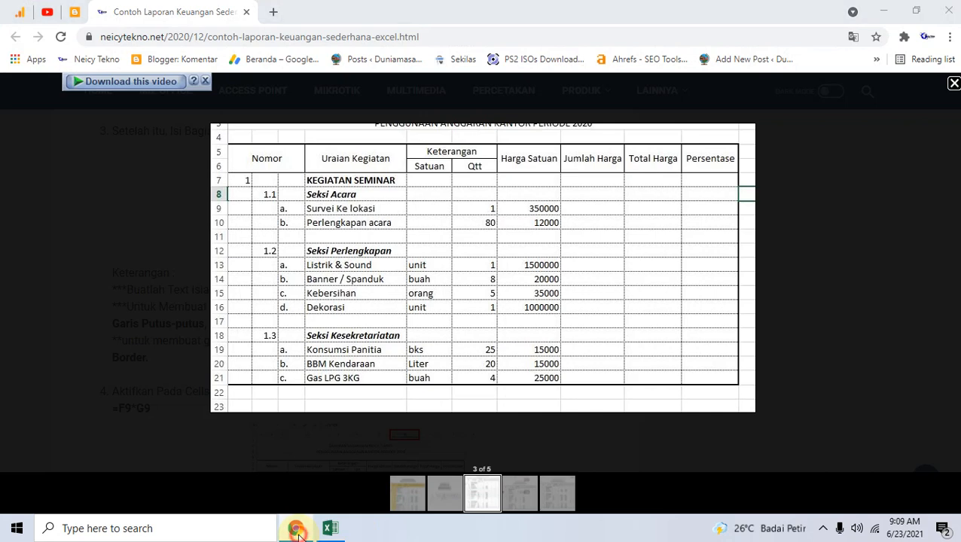
{"action": "left_click", "coordinate": [118, 238]}
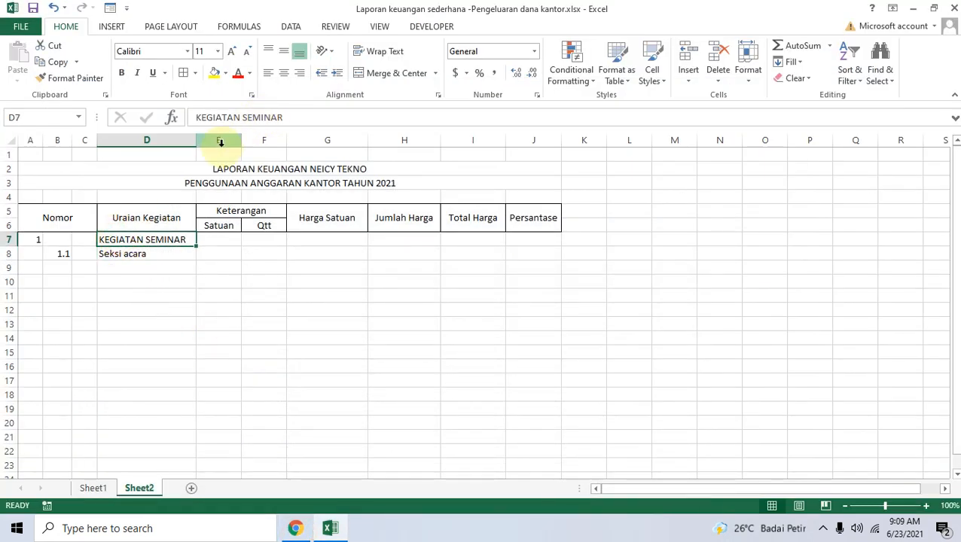
{"action": "key", "text": "ctrl+b"}
{"action": "left_click", "coordinate": [155, 256]}
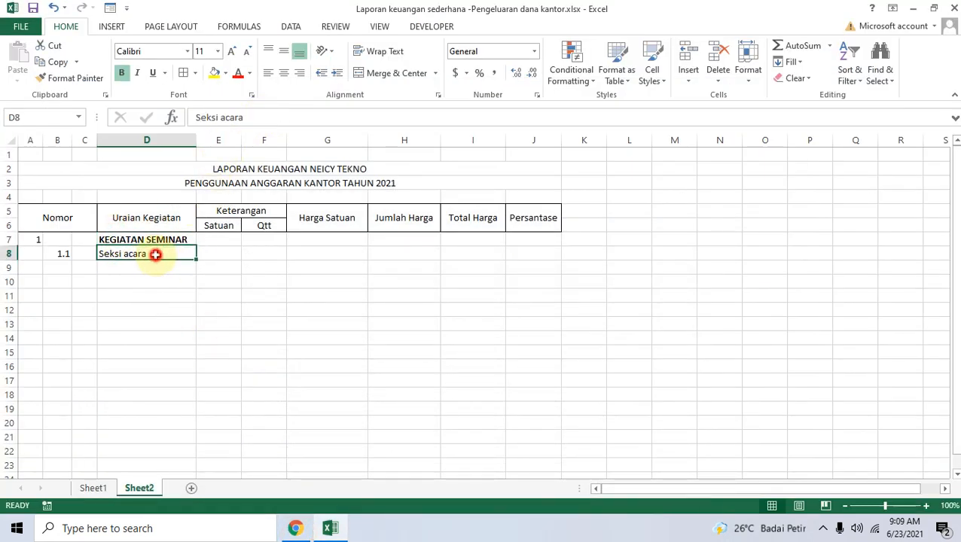
{"action": "key", "text": "ctrl+b"}
{"action": "left_click", "coordinate": [143, 278]}
Check the Chrome reference image and enter the item letter "a." in cell C9 in Excel.
{"action": "left_click", "coordinate": [81, 267]}
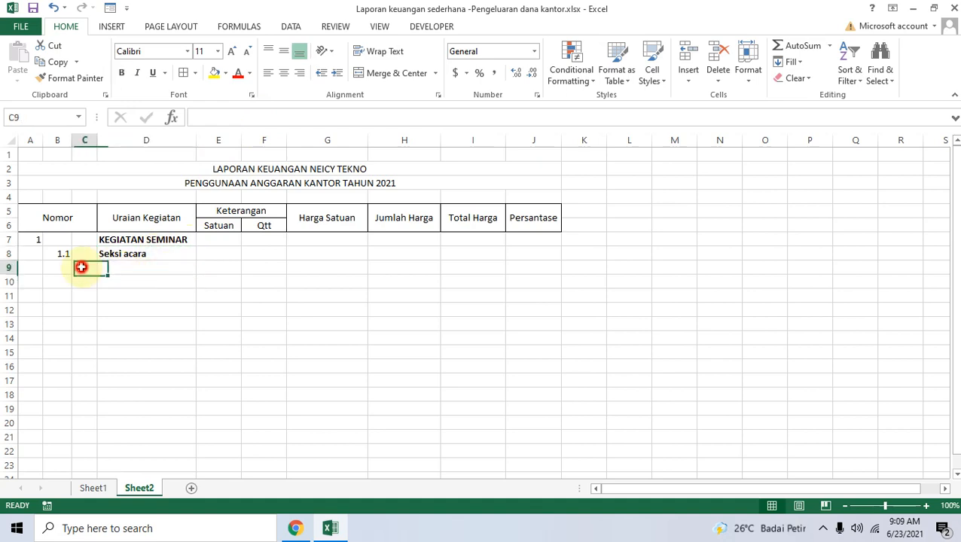
{"action": "left_click", "coordinate": [297, 529]}
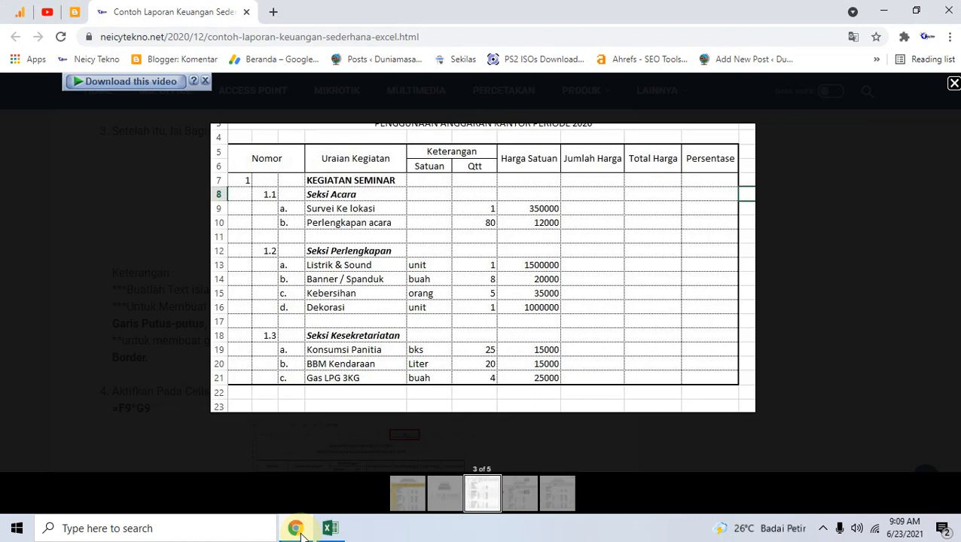
{"action": "left_click", "coordinate": [301, 533]}
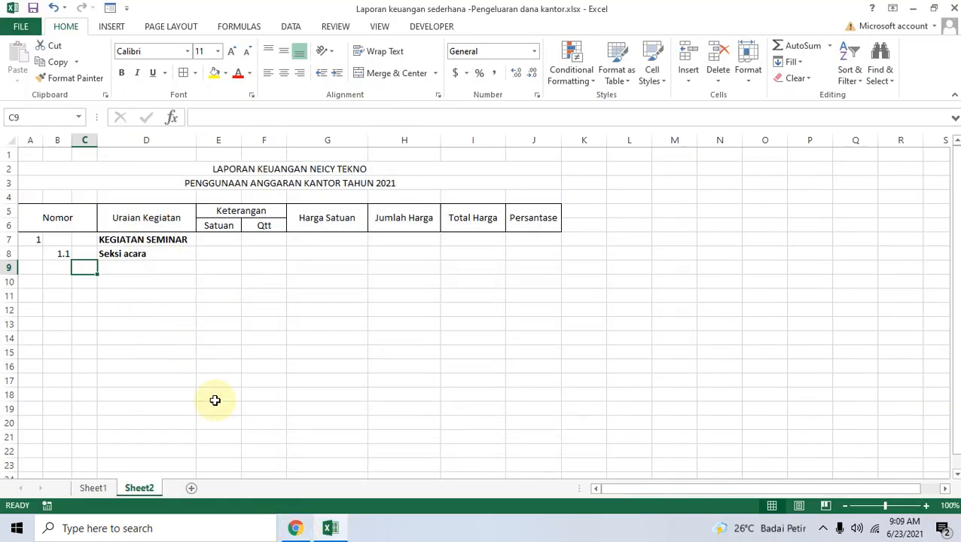
{"action": "left_click", "coordinate": [296, 529]}
{"action": "left_click", "coordinate": [301, 533]}
{"action": "type", "text": "q"}
{"action": "key", "text": "BackSpace"}
{"action": "type", "text": "a."}
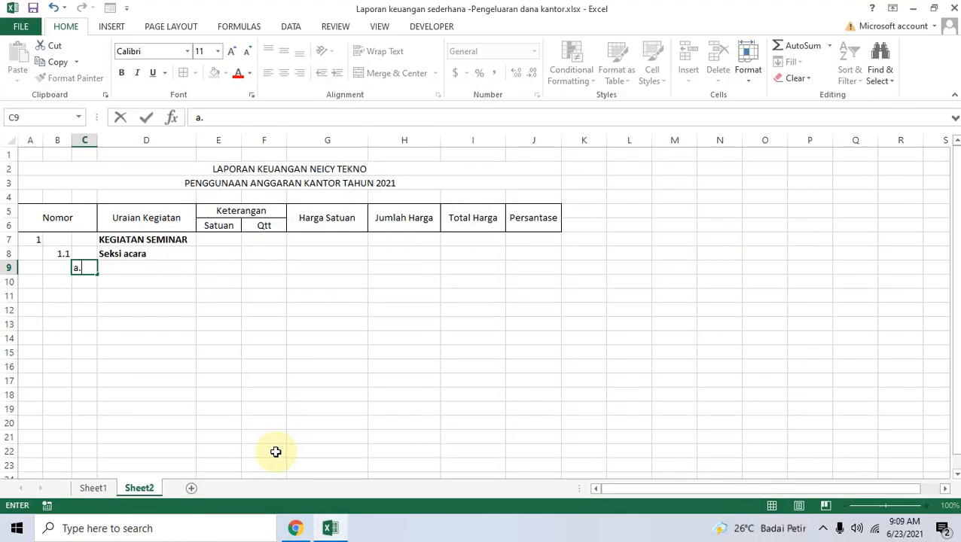
{"action": "key", "text": "Tab"}
Check the Chrome reference image and enter the activity "Survei Lokasi" in cell D9 in Excel.
{"action": "left_click", "coordinate": [300, 530]}
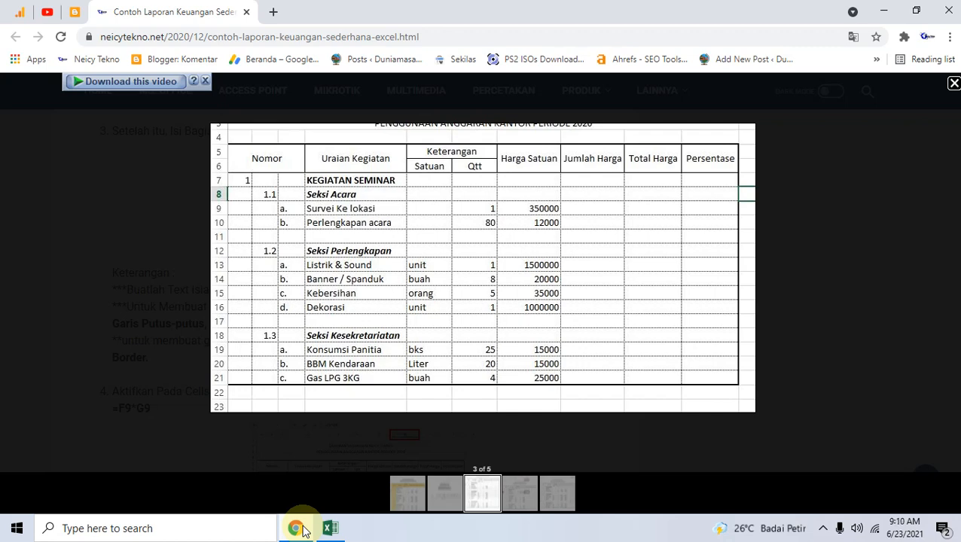
{"action": "left_click", "coordinate": [302, 530]}
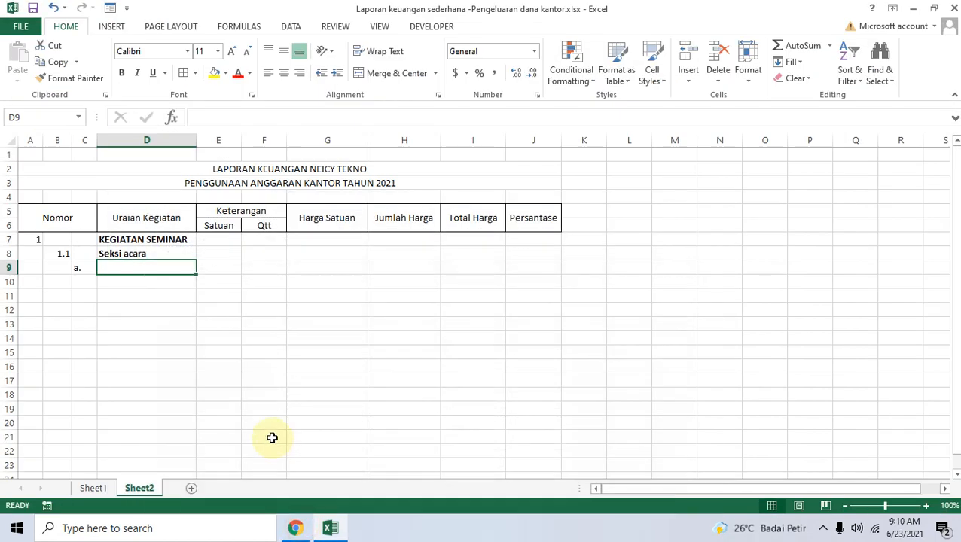
{"action": "type", "text": "Survei Lokasi"}
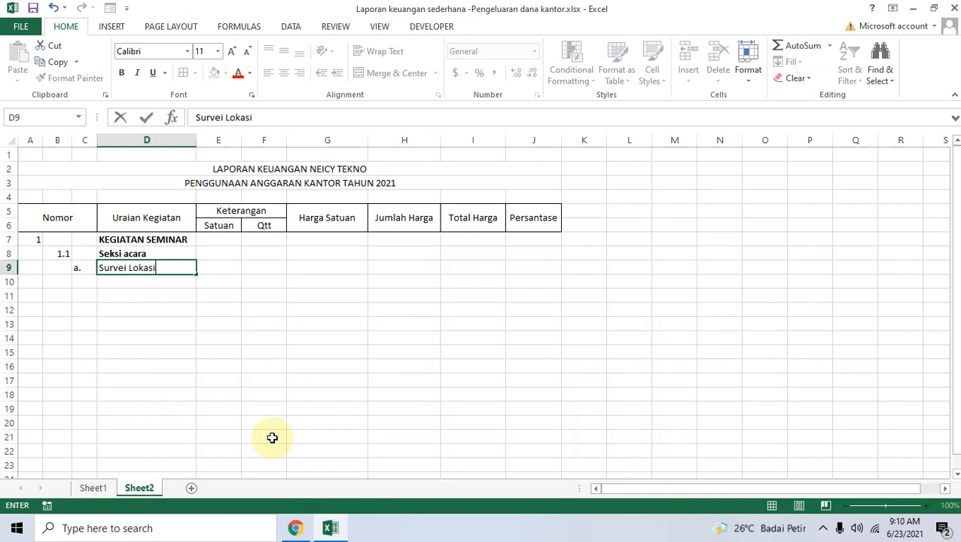
{"action": "key", "text": "Tab"}
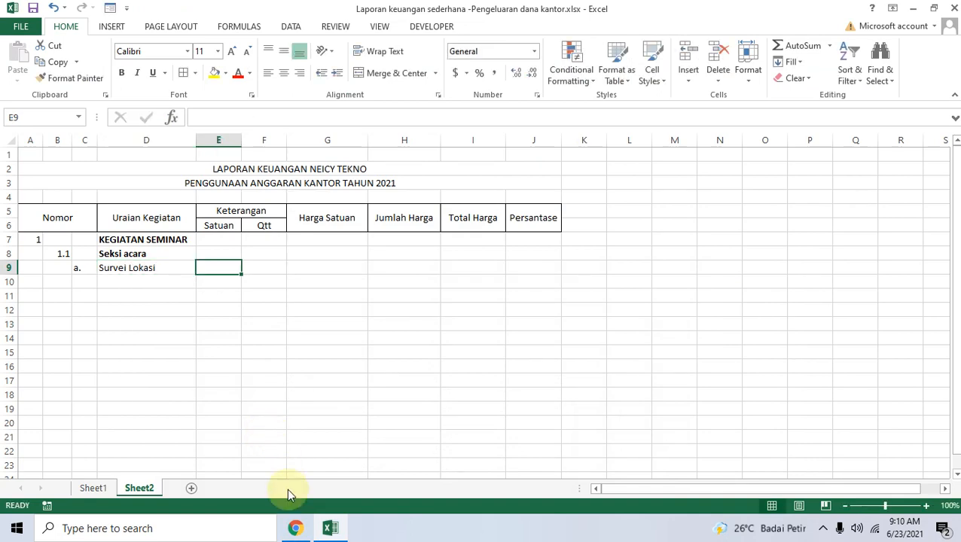
Check the Chrome reference image and enter the quantity 1 in cell F9 under Qtt in Excel.
{"action": "left_click", "coordinate": [296, 530]}
{"action": "left_click", "coordinate": [296, 529]}
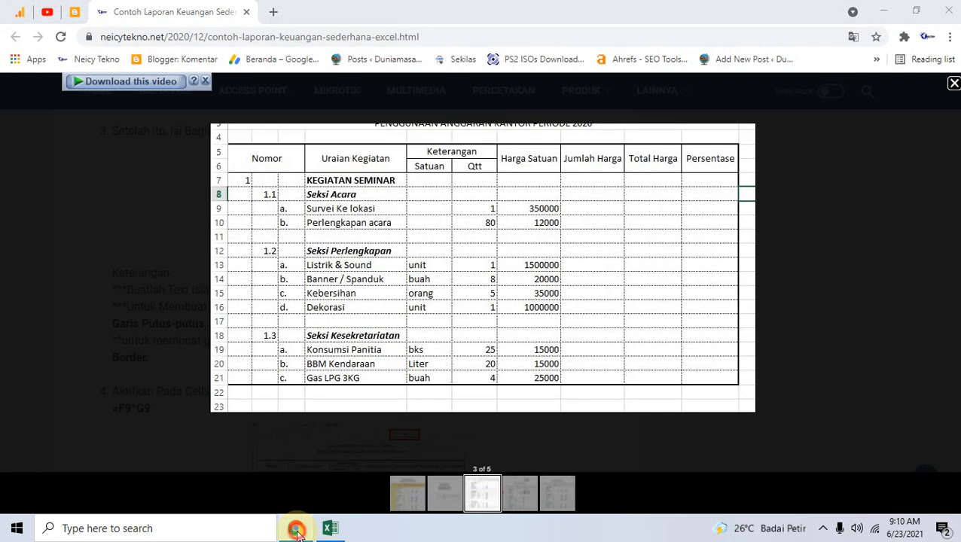
{"action": "left_click", "coordinate": [262, 265]}
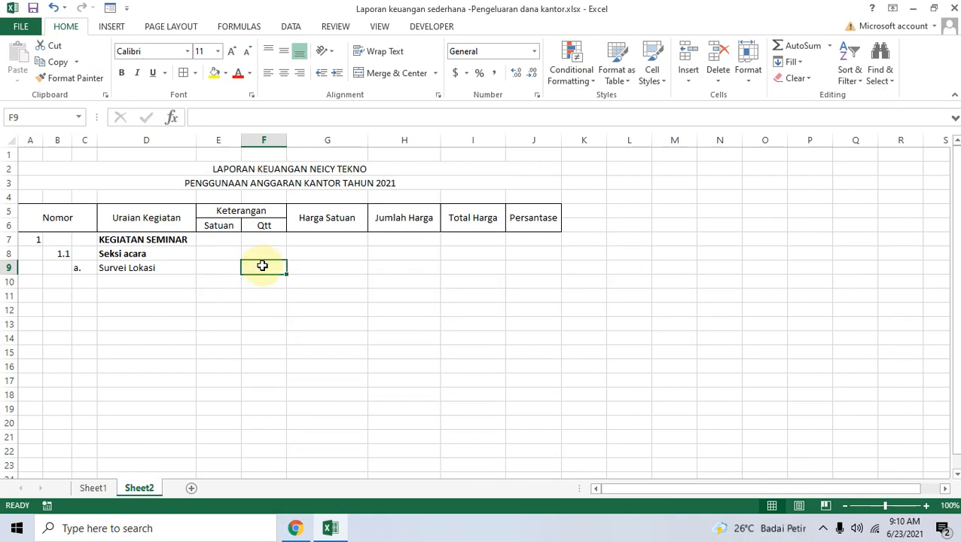
{"action": "type", "text": "1"}
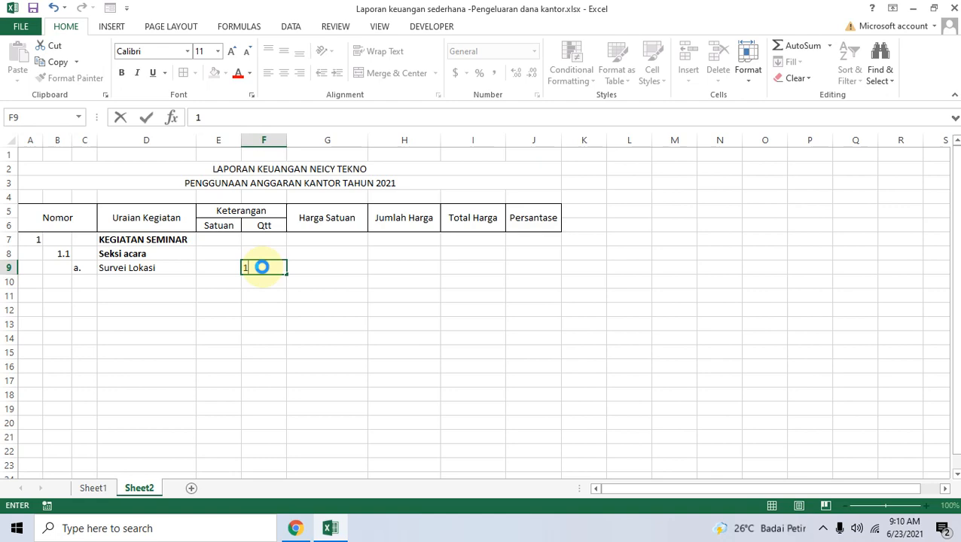
{"action": "key", "text": "Tab"}
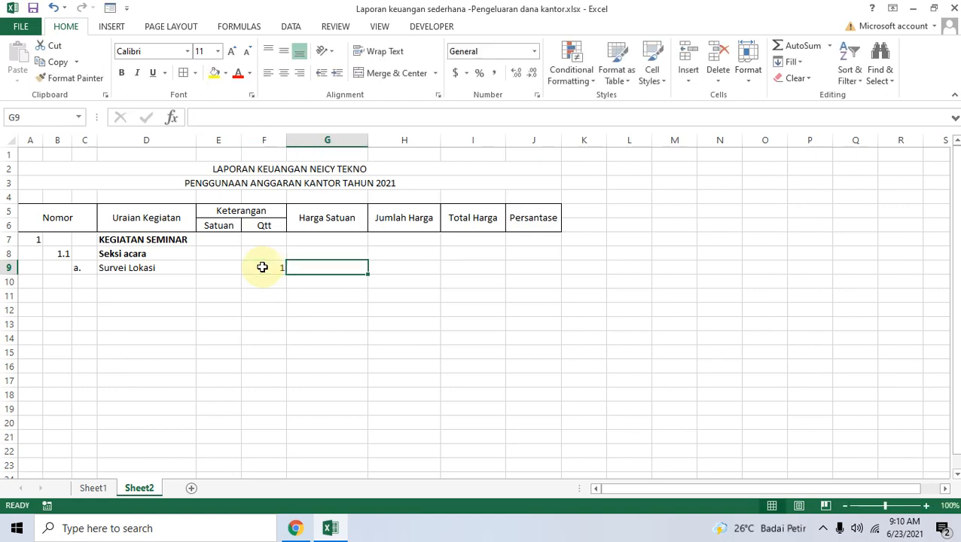
Check the Chrome reference image, enter the unit price 350000 in G9 under Harga Satuan in Excel, and select cell C10.
{"action": "left_click", "coordinate": [296, 530]}
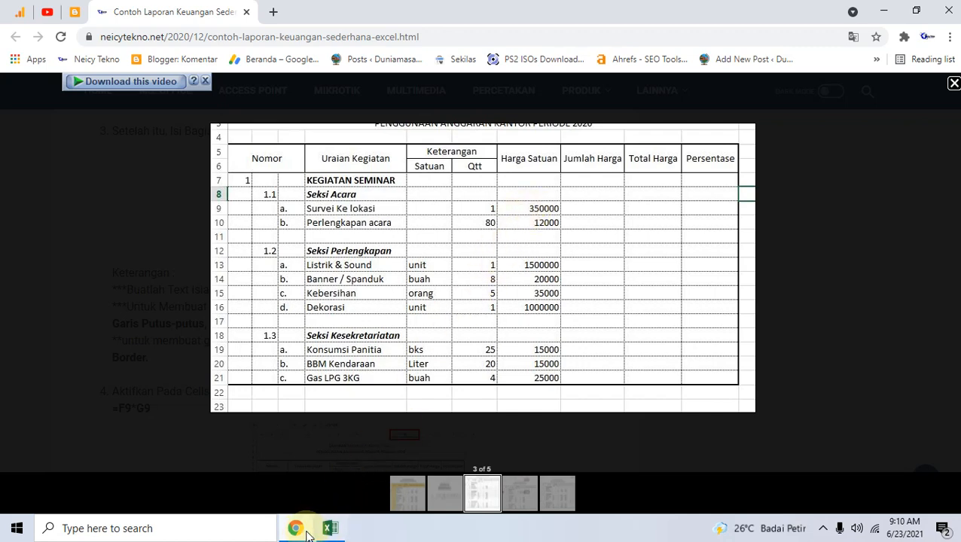
{"action": "left_click", "coordinate": [307, 535]}
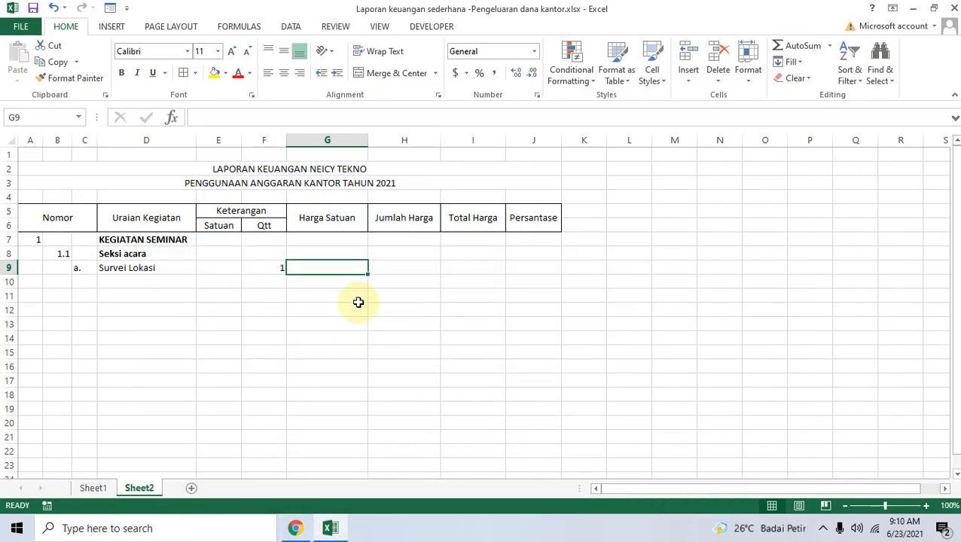
{"action": "type", "text": "350"}
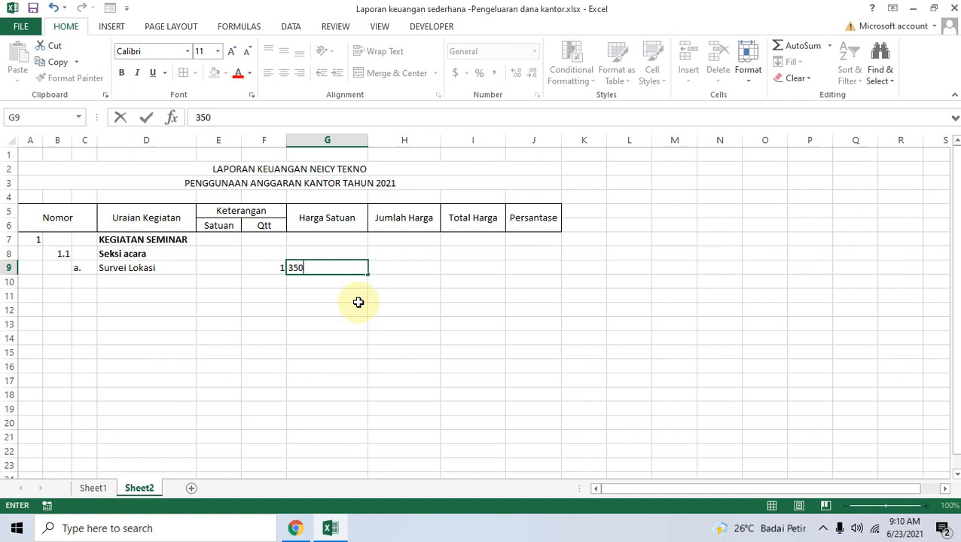
{"action": "type", "text": "000"}
{"action": "key", "text": "Return"}
{"action": "key", "text": "Left"}
{"action": "key", "text": "Left"}
{"action": "key", "text": "Left"}
{"action": "key", "text": "Left"}
{"action": "key", "text": "Left"}
{"action": "key", "text": "Right"}
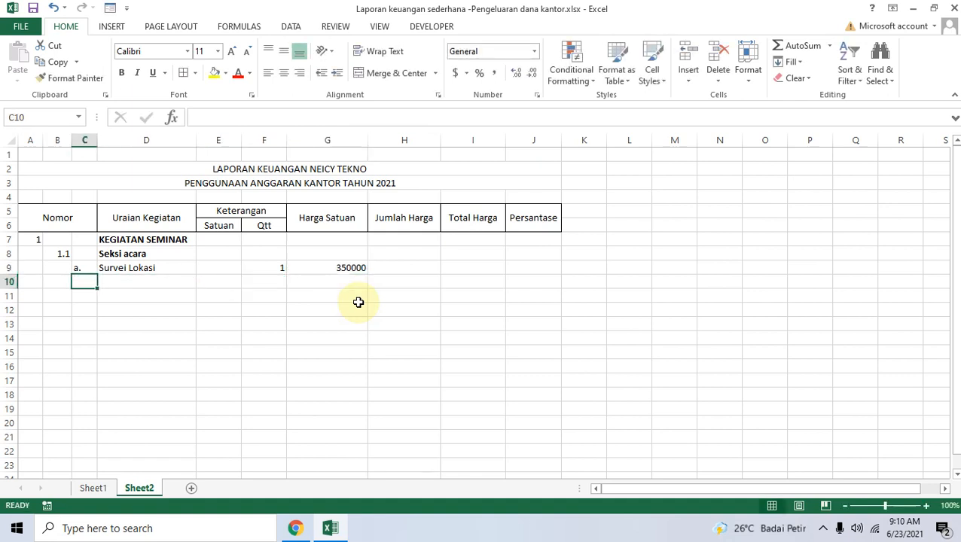
Enter the item letter "b." in C10, check the Chrome reference image, and enter the activity "Perlengkapan Acara" in D10 in Excel.
{"action": "type", "text": "b."}
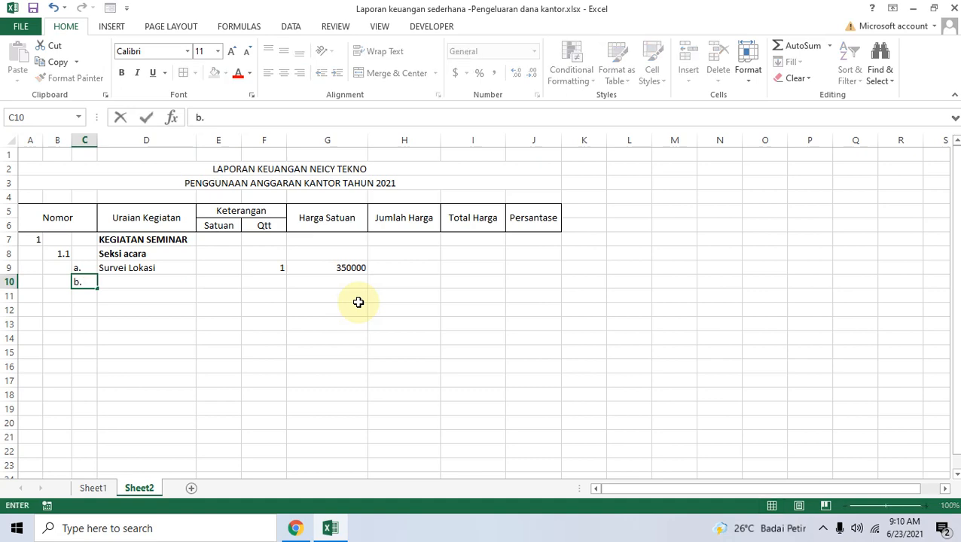
{"action": "key", "text": "Right"}
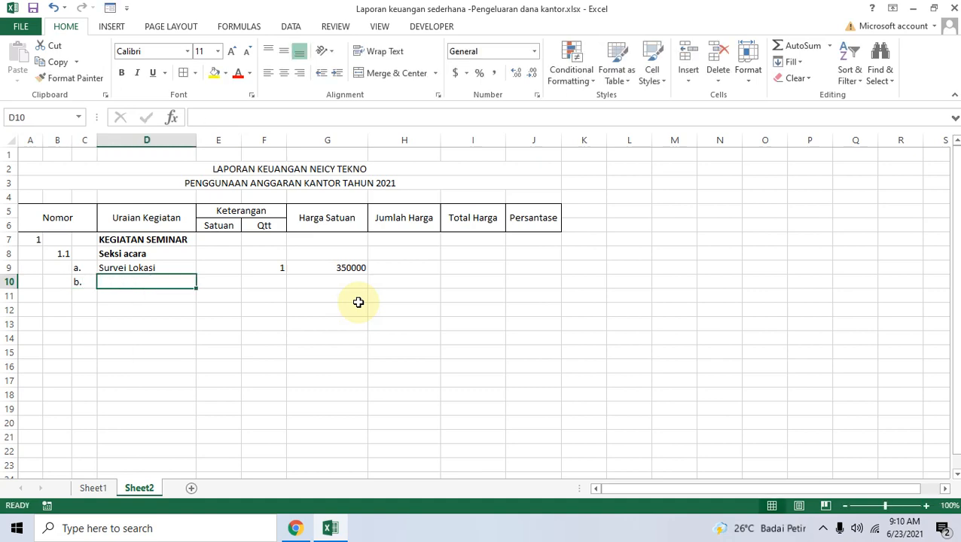
{"action": "left_click", "coordinate": [301, 530]}
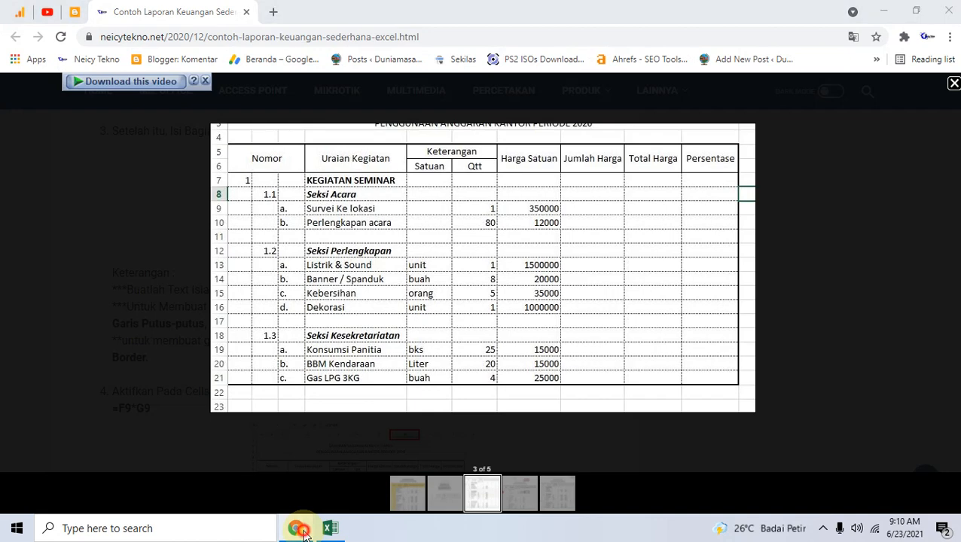
{"action": "left_click", "coordinate": [301, 531]}
{"action": "type", "text": "Perle"}
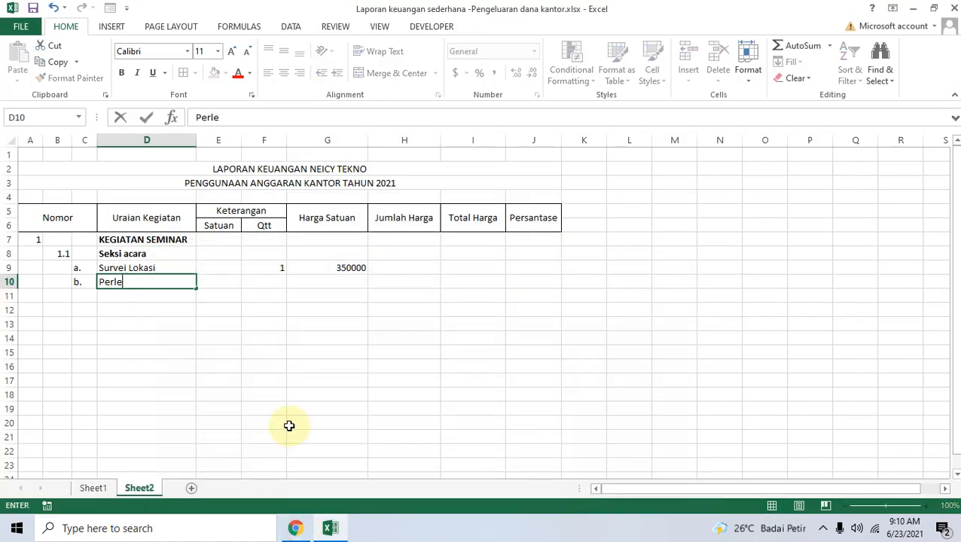
{"action": "type", "text": "ngkapan Acara"}
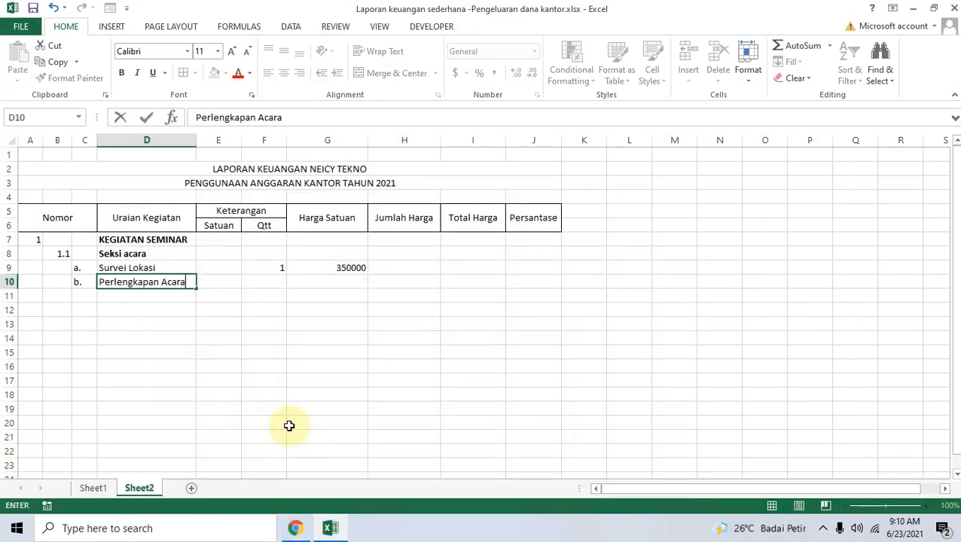
{"action": "key", "text": "Tab"}
Check the Chrome reference image and enter the quantity 80 in cell F10 under Qtt in Excel.
{"action": "left_click", "coordinate": [295, 529]}
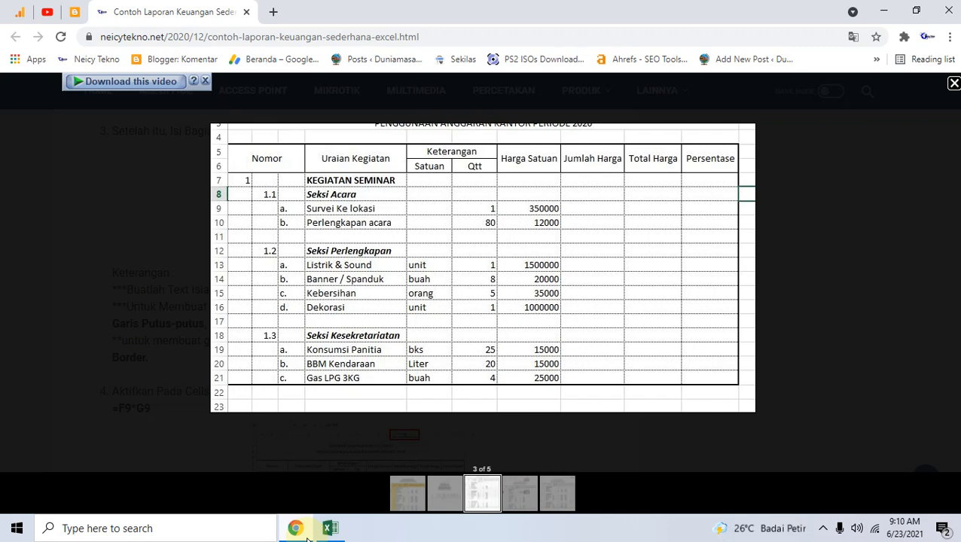
{"action": "left_click", "coordinate": [330, 529]}
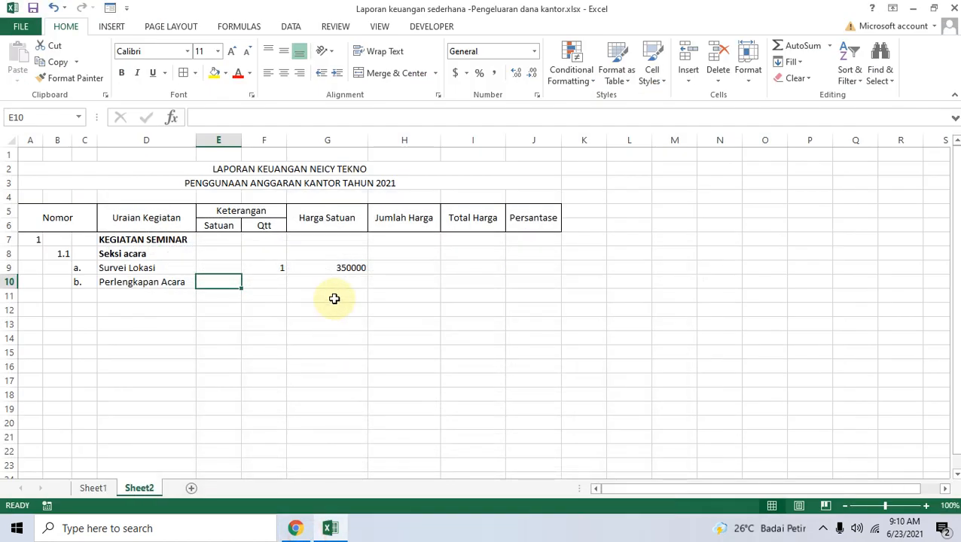
{"action": "left_click", "coordinate": [273, 289]}
{"action": "type", "text": "80"}
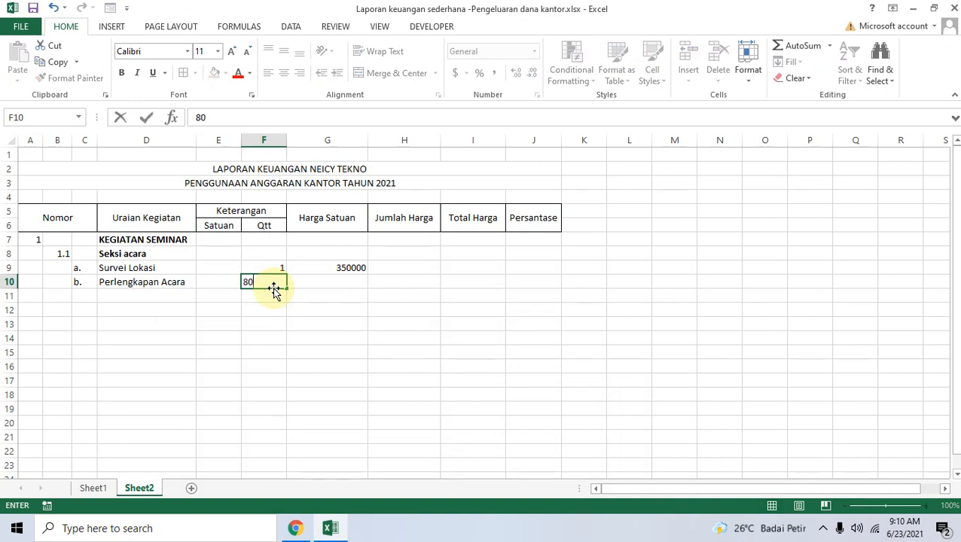
{"action": "key", "text": "Tab"}
{"action": "left_click", "coordinate": [274, 288]}
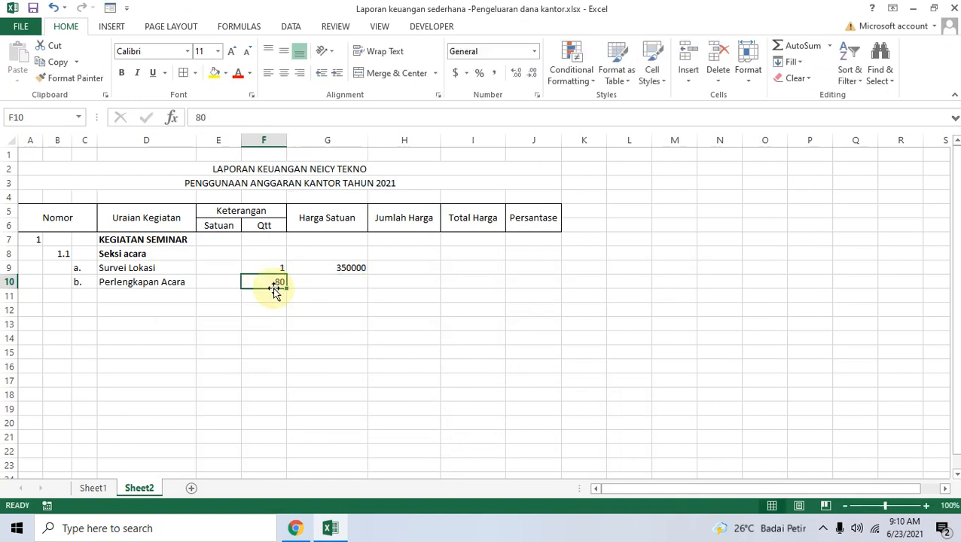
{"action": "key", "text": "Tab"}
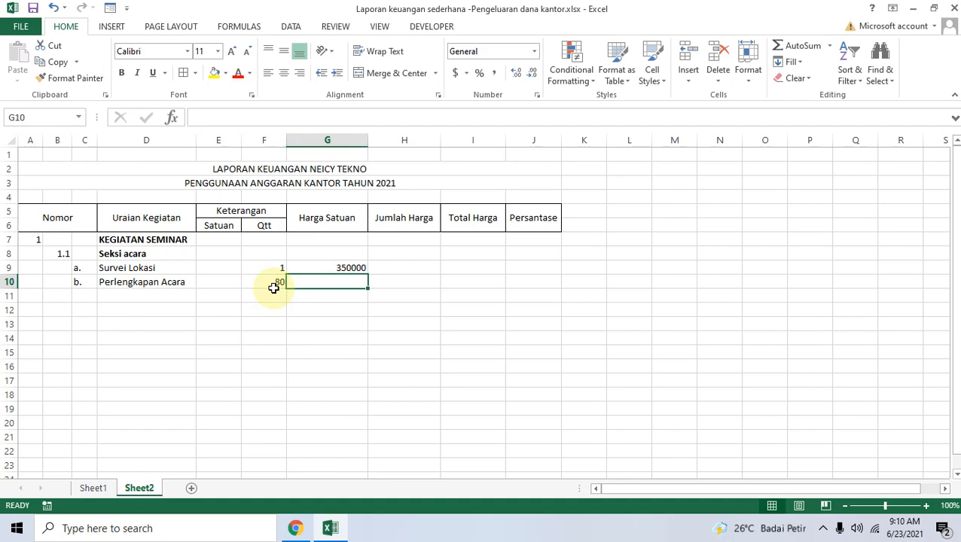
{"action": "left_click", "coordinate": [274, 288]}
{"action": "key", "text": "Tab"}
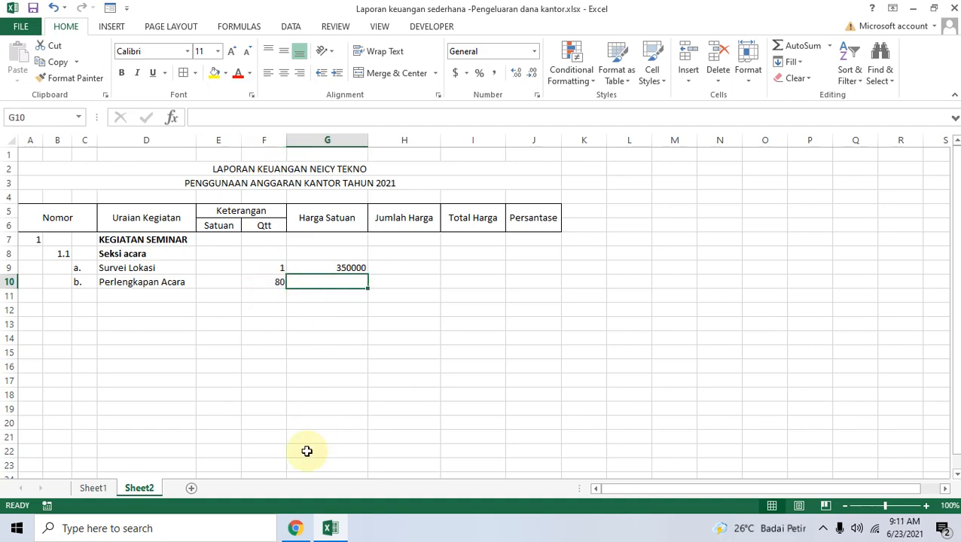
Check the Chrome reference image and enter the unit price 10000 in cell G10 under Harga Satuan in Excel.
{"action": "left_click", "coordinate": [295, 528]}
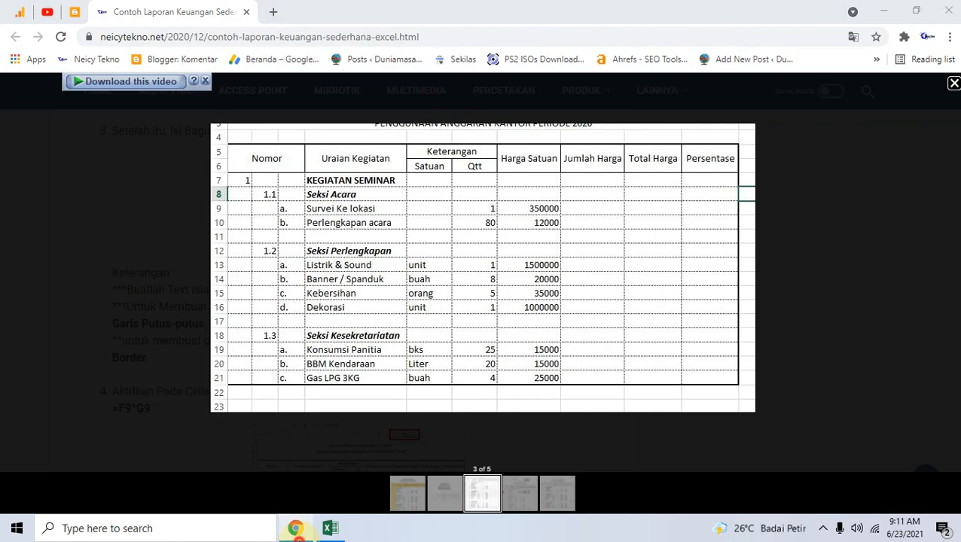
{"action": "left_click", "coordinate": [330, 528]}
{"action": "type", "text": "10"}
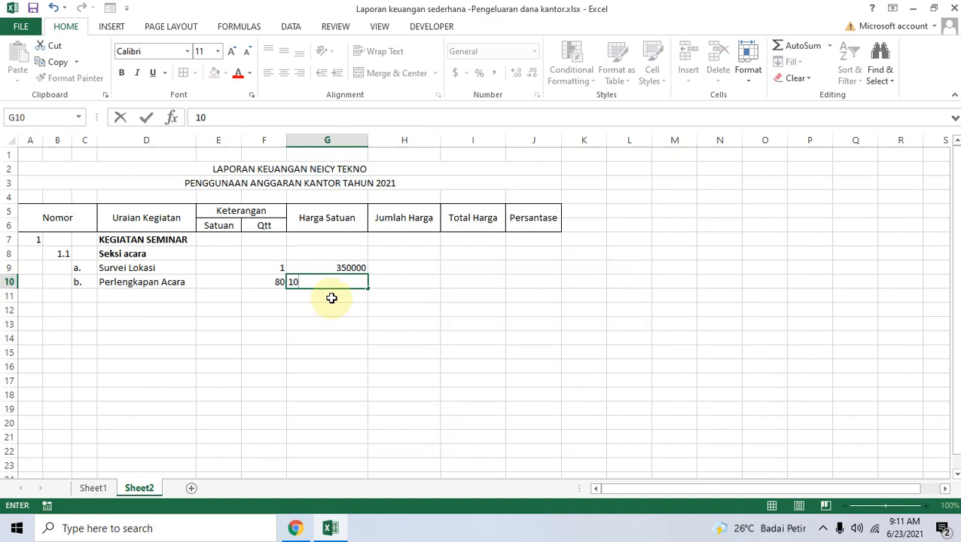
{"action": "type", "text": "000"}
{"action": "key", "text": "Return"}
Check the Chrome reference image and enter the section number 1.2 in cell B12 in Excel, leaving row 11 blank.
{"action": "key", "text": "Left"}
{"action": "key", "text": "Left"}
{"action": "key", "text": "Left"}
{"action": "key", "text": "Left"}
{"action": "key", "text": "Left"}
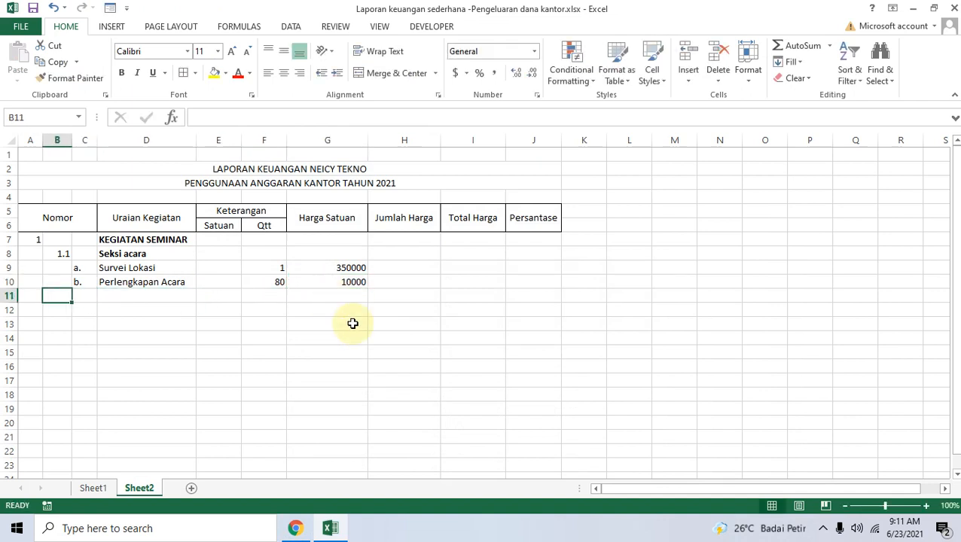
{"action": "left_click", "coordinate": [294, 528]}
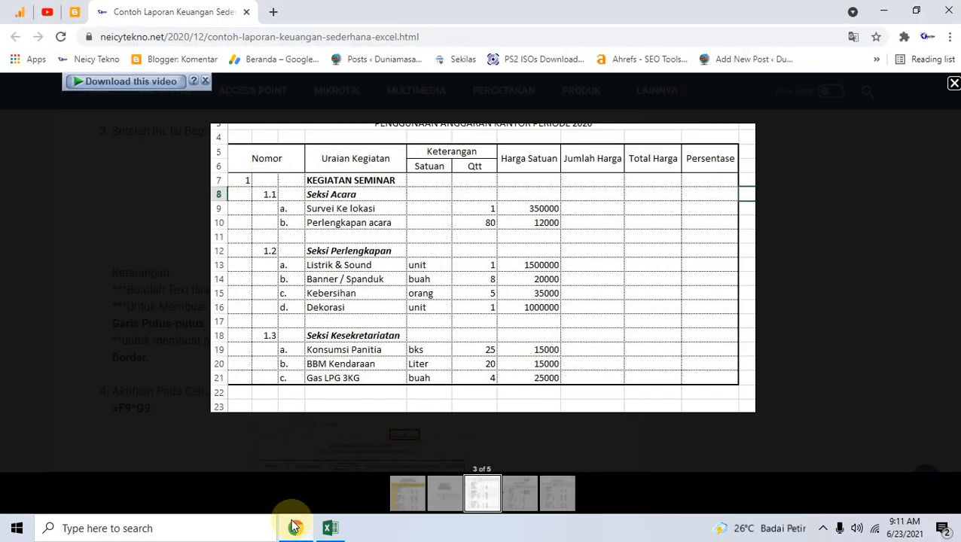
{"action": "left_click", "coordinate": [295, 528]}
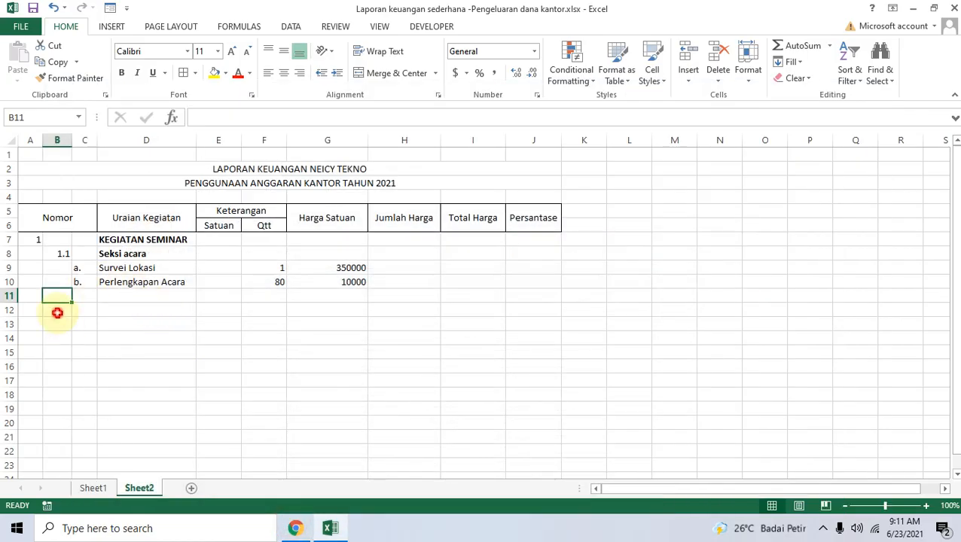
{"action": "left_click", "coordinate": [58, 310]}
{"action": "type", "text": "2"}
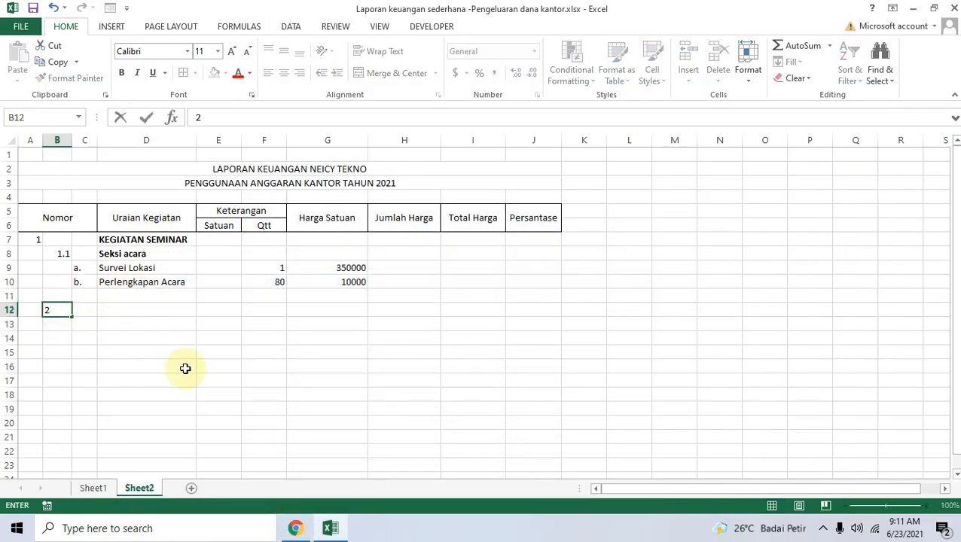
{"action": "type", "text": ".2"}
{"action": "key", "text": "Tab"}
{"action": "key", "text": "Tab"}
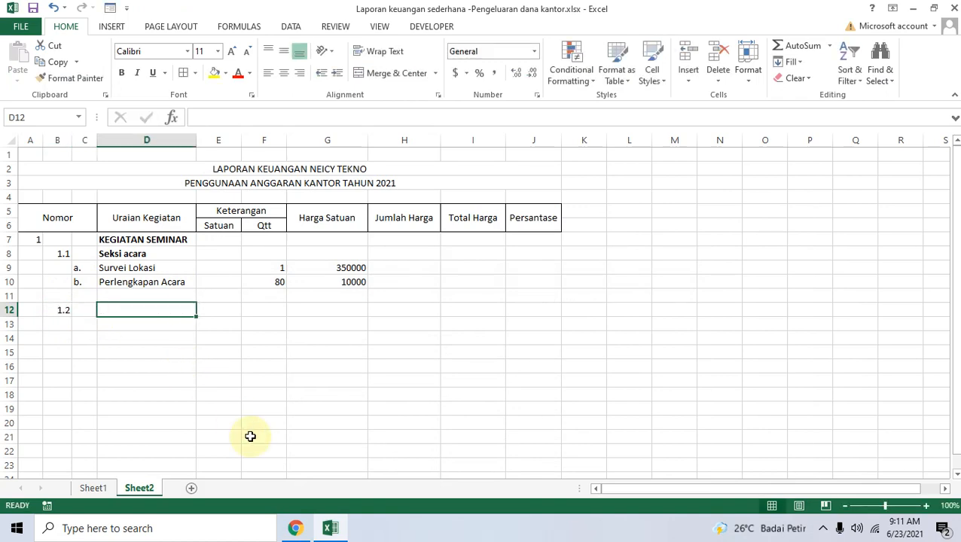
Check the Chrome reference image and enter the section title "Seksi Perlengkapan" in cell D12 in Excel.
{"action": "left_click", "coordinate": [297, 530]}
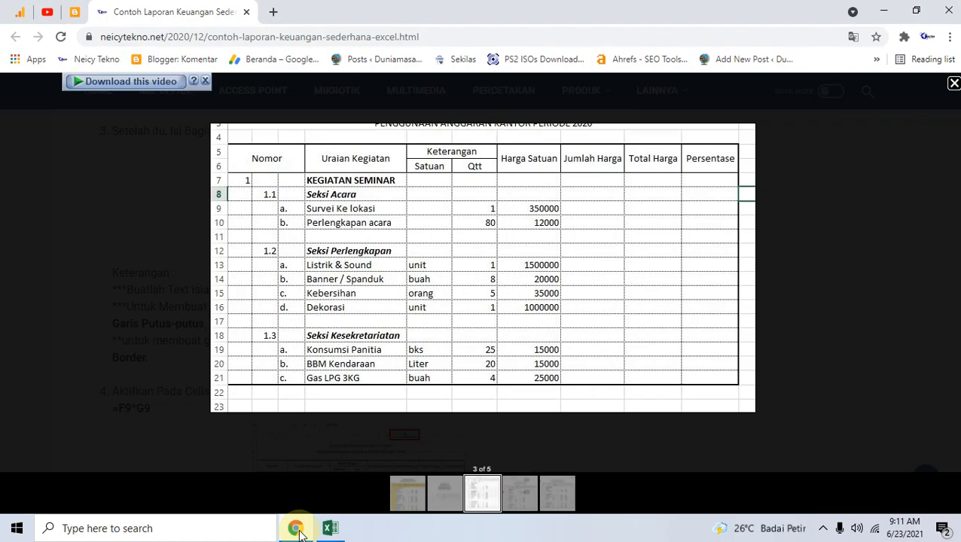
{"action": "left_click", "coordinate": [298, 530]}
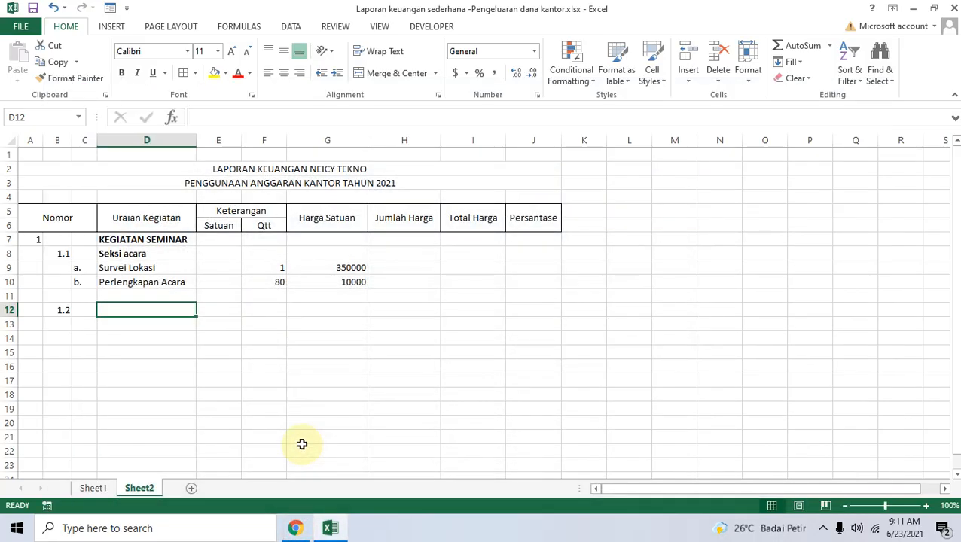
{"action": "type", "text": "Seksi Perlengkapan"}
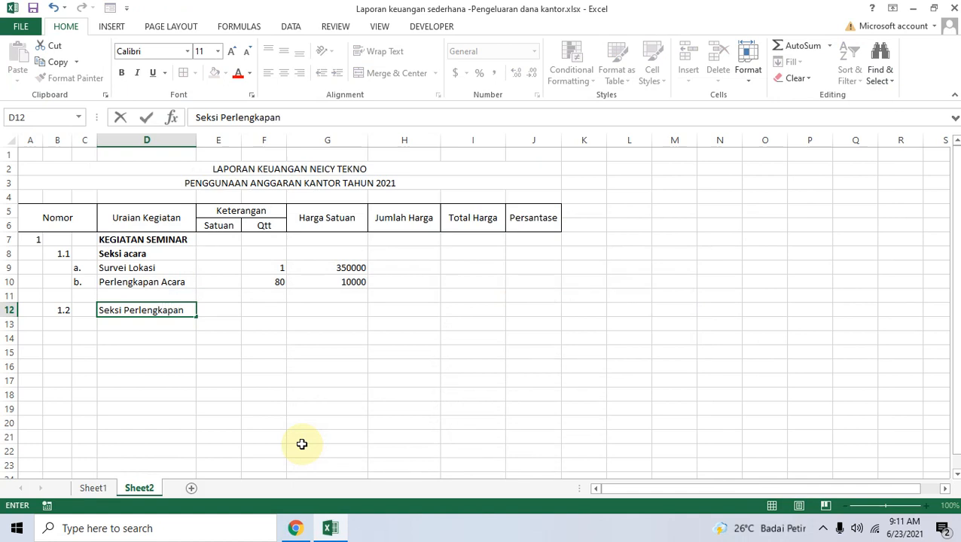
{"action": "key", "text": "Tab"}
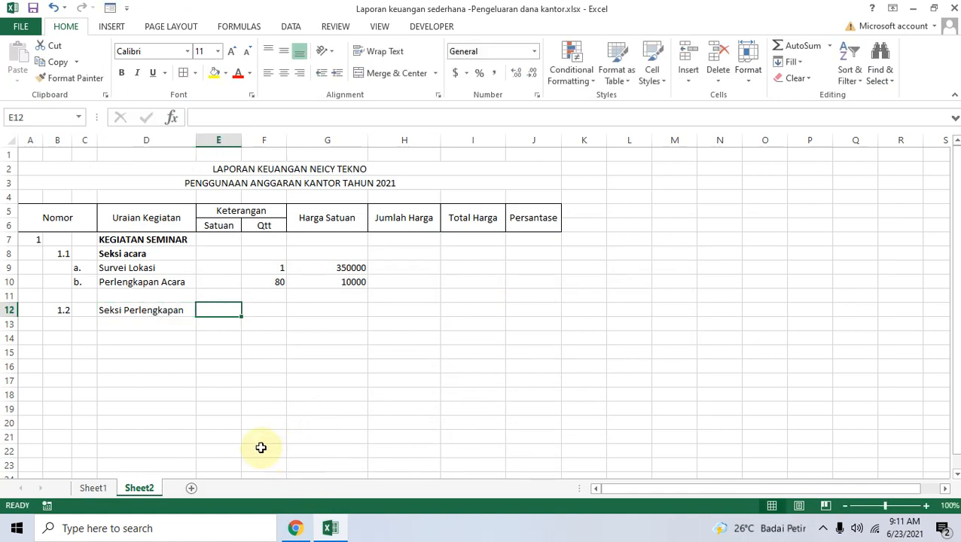
Check the Chrome reference image and enter the item letter "a." in cell C13 in Excel.
{"action": "left_click", "coordinate": [84, 315]}
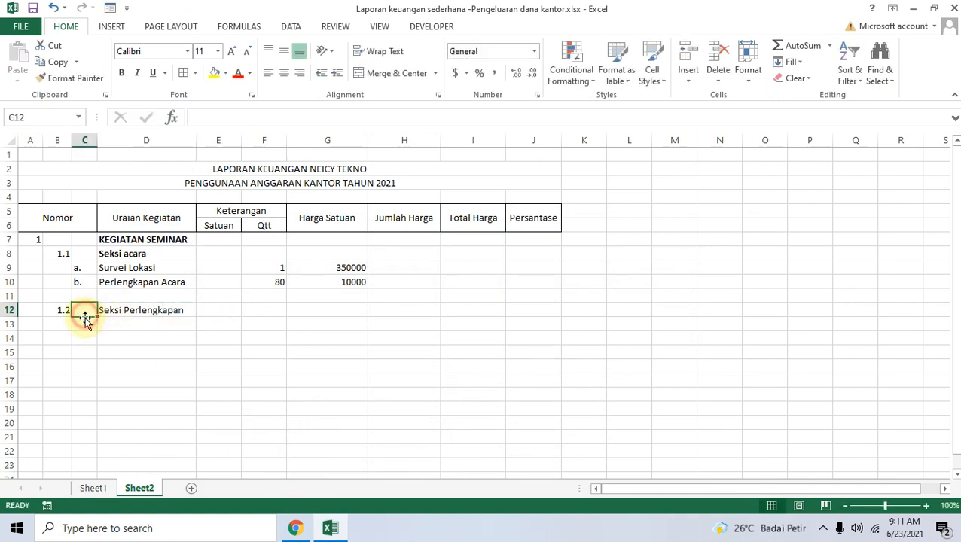
{"action": "left_click", "coordinate": [86, 336]}
{"action": "left_click", "coordinate": [90, 322]}
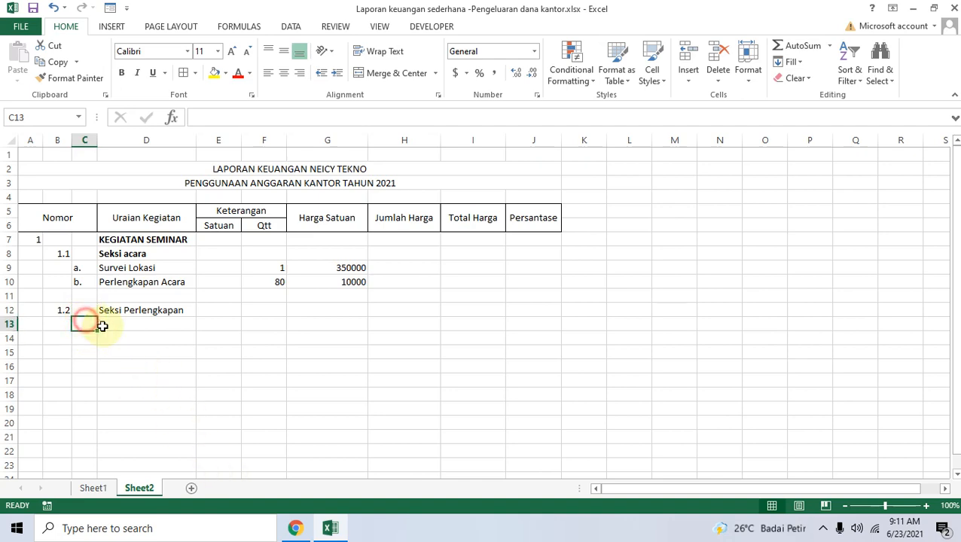
{"action": "left_click", "coordinate": [297, 529]}
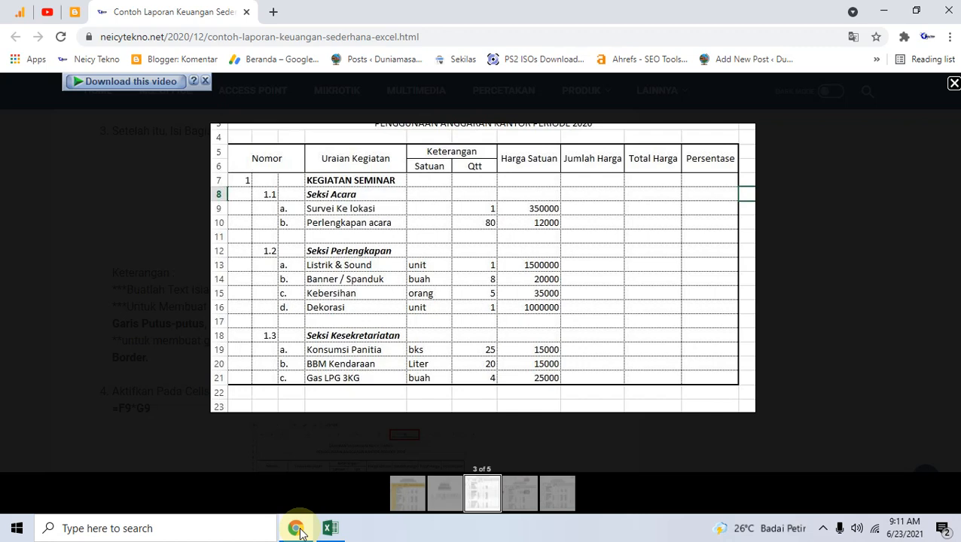
{"action": "left_click", "coordinate": [297, 528]}
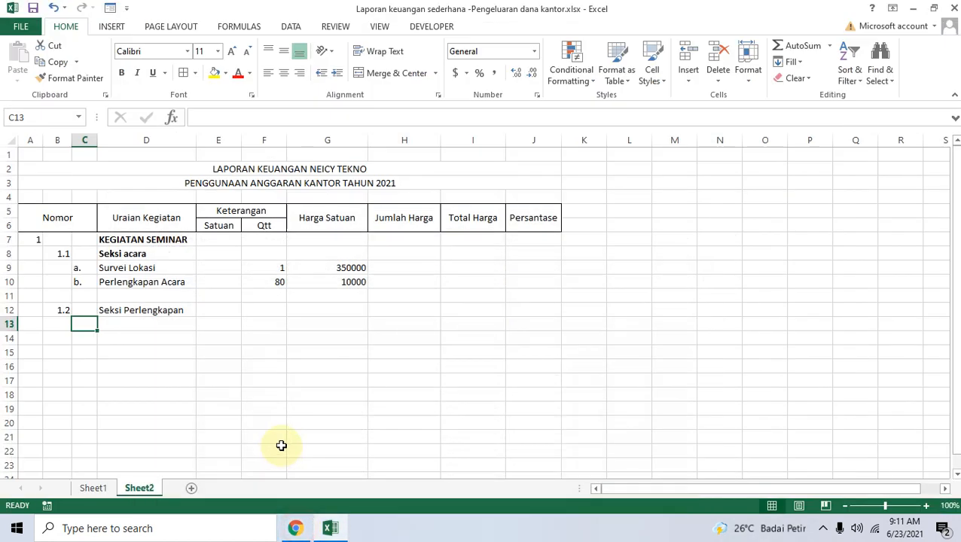
{"action": "type", "text": "a."}
{"action": "key", "text": "Tab"}
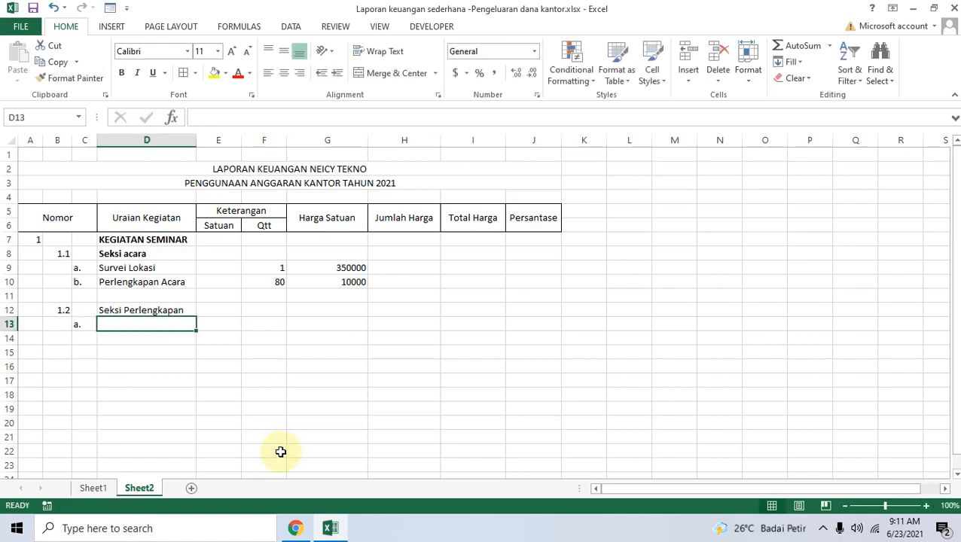
Check the Chrome reference image and enter the activity "Listrik dan Sound" in cell D13 in Excel.
{"action": "left_click", "coordinate": [297, 528]}
{"action": "left_click", "coordinate": [297, 528]}
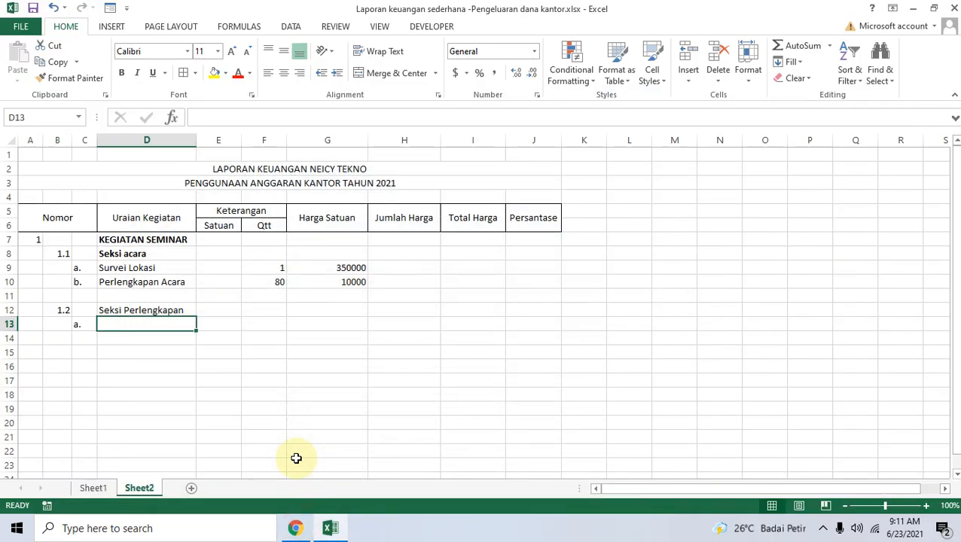
{"action": "type", "text": "Listrik dan"}
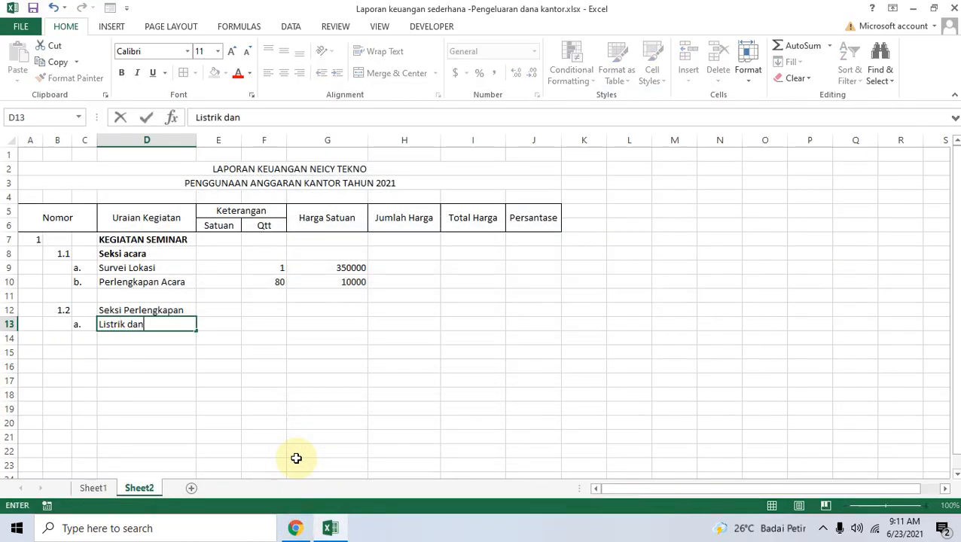
{"action": "type", "text": " Sound"}
{"action": "key", "text": "Tab"}
Check the Chrome reference image and enter "Unit" in cell E13 under Satuan in Excel.
{"action": "left_click", "coordinate": [297, 528]}
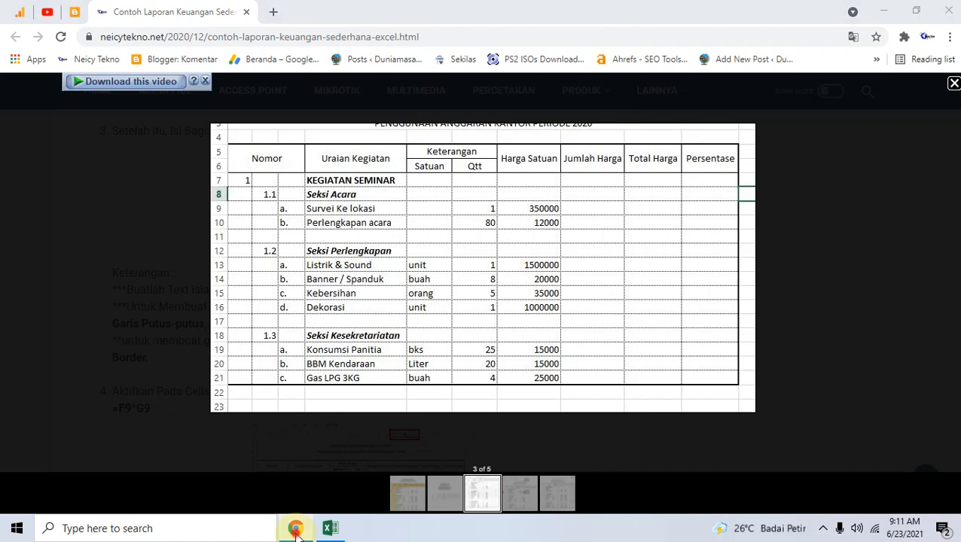
{"action": "left_click", "coordinate": [296, 528]}
{"action": "type", "text": "Uni"}
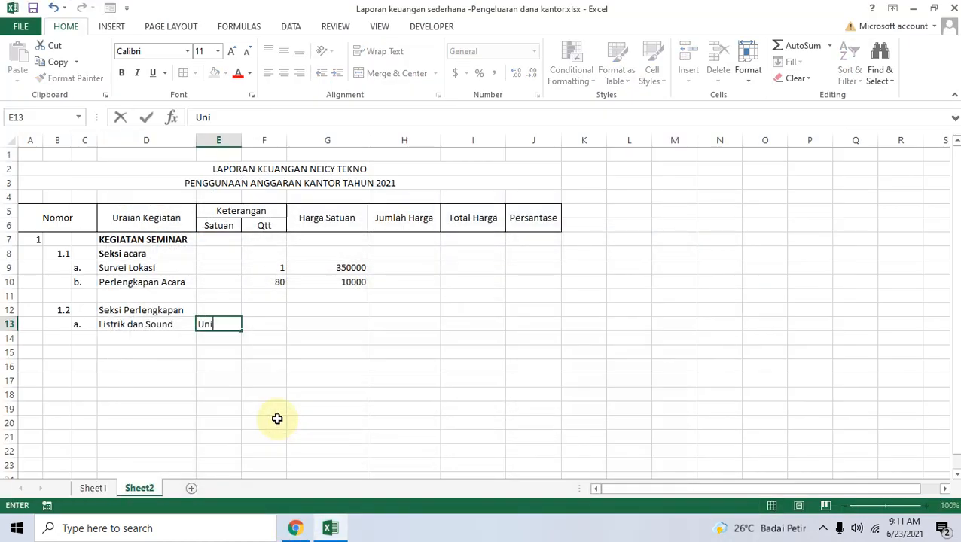
{"action": "type", "text": "t"}
{"action": "key", "text": "Tab"}
Check the Chrome reference image and enter the quantity 1 in cell F13 under Qtt in Excel.
{"action": "left_click", "coordinate": [296, 528]}
{"action": "left_click", "coordinate": [296, 528]}
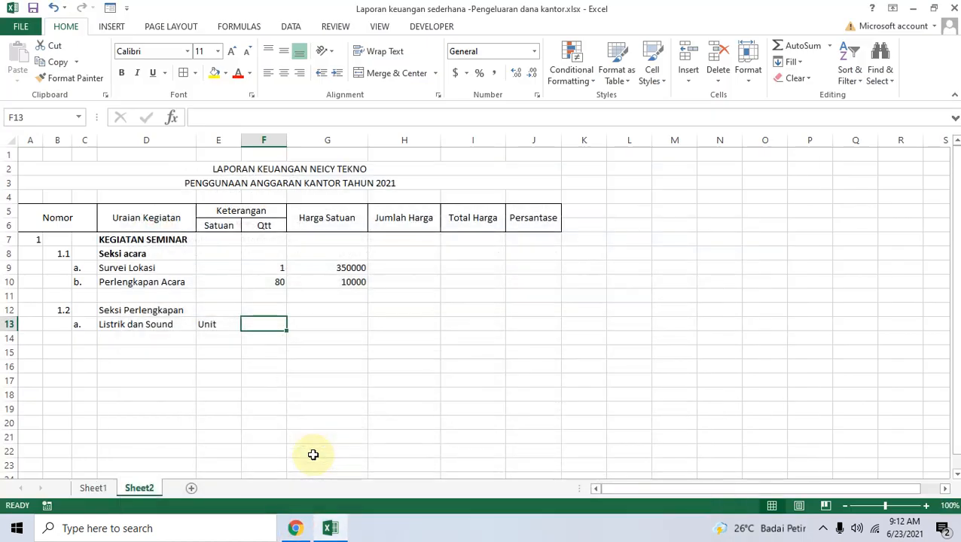
{"action": "type", "text": "1"}
{"action": "key", "text": "Tab"}
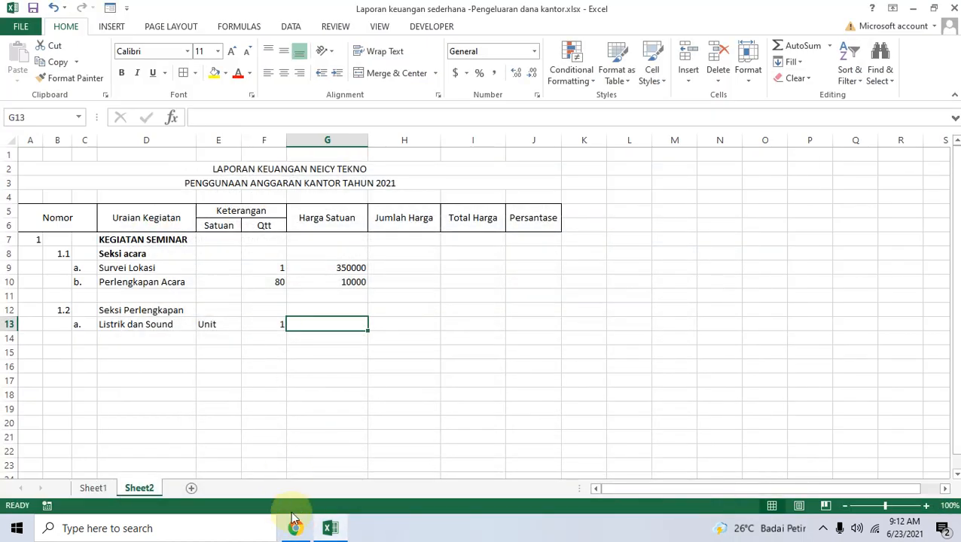
Check the Chrome reference image and enter the unit price 1000000 in cell G13 under Harga Satuan in Excel.
{"action": "left_click", "coordinate": [309, 529]}
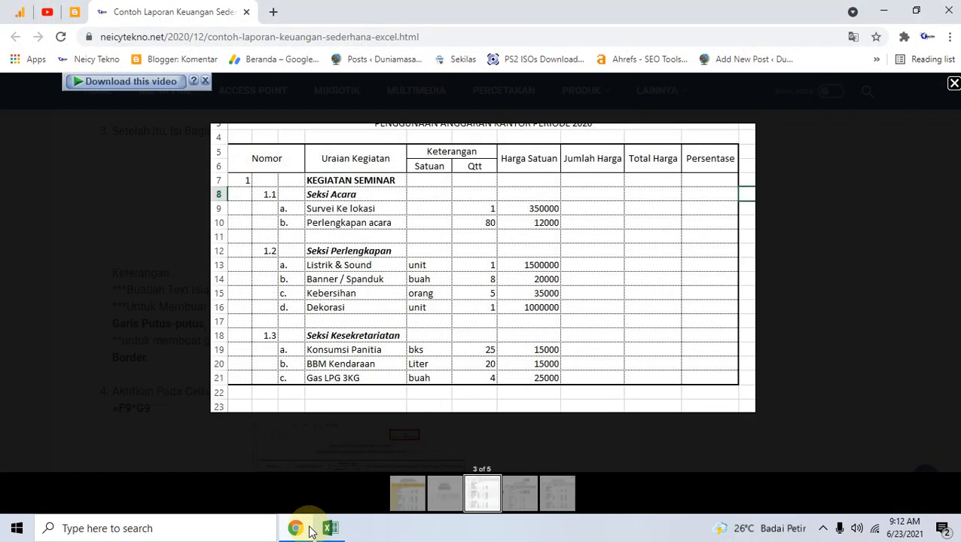
{"action": "left_click", "coordinate": [307, 528]}
{"action": "type", "text": "1000000"}
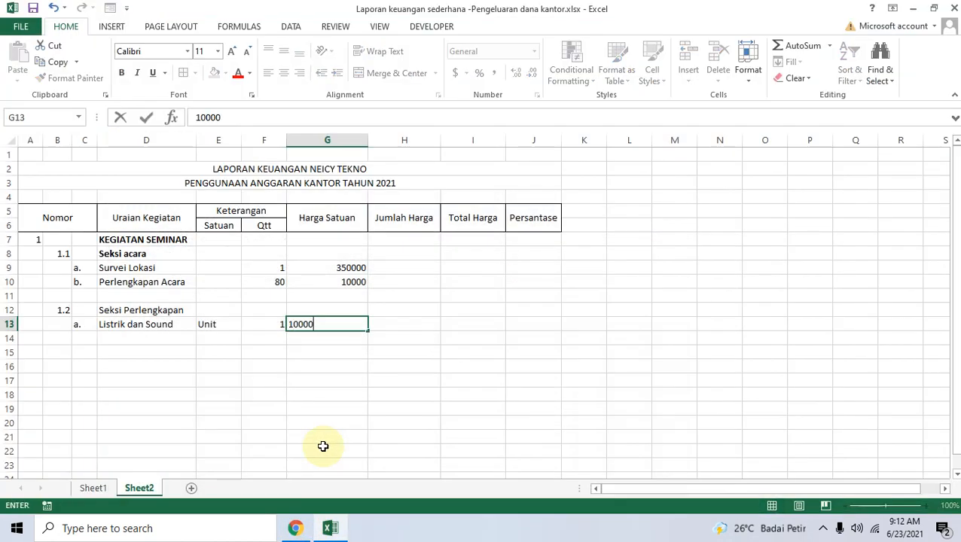
{"action": "key", "text": "Return"}
Enter the item letter "b." in cell C14.
{"action": "key", "text": "Left"}
{"action": "key", "text": "Left"}
{"action": "key", "text": "Left"}
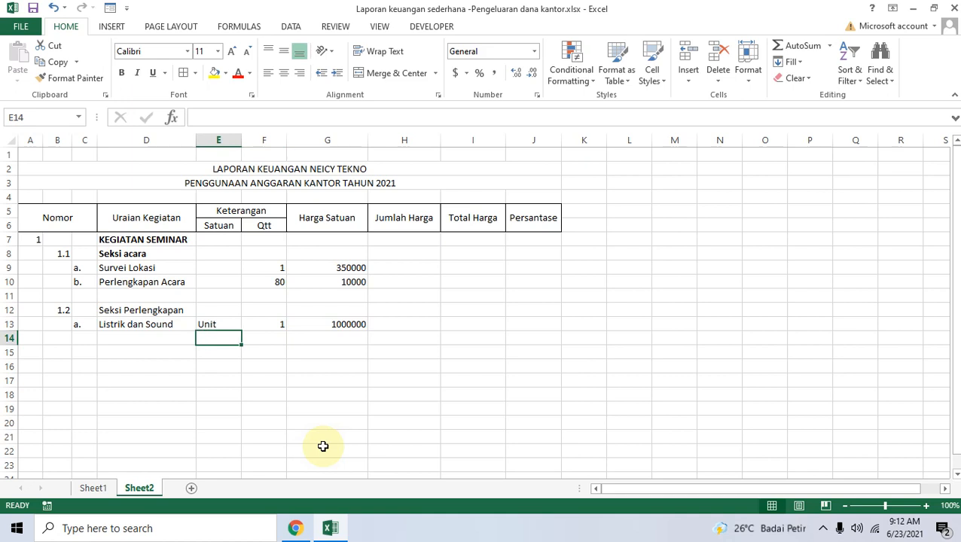
{"action": "key", "text": "Left"}
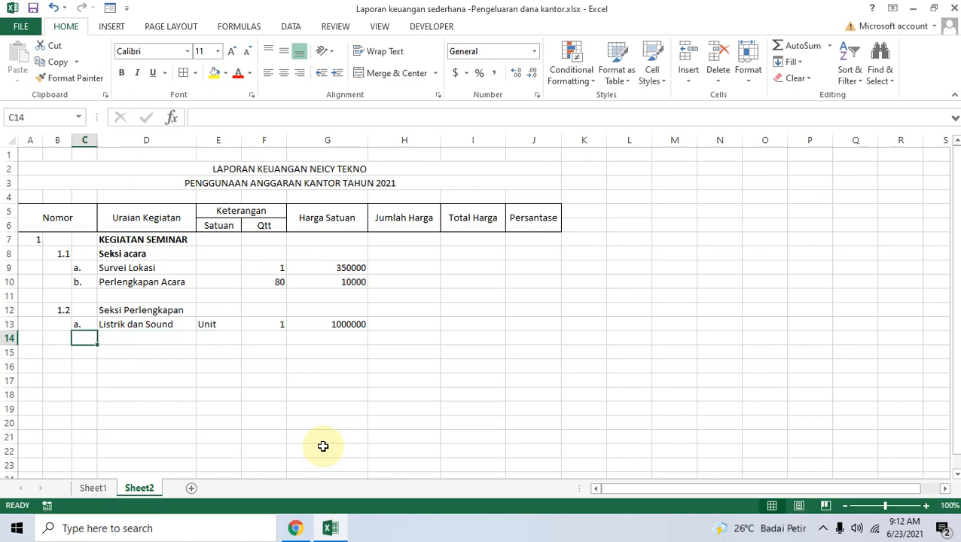
{"action": "type", "text": "b."}
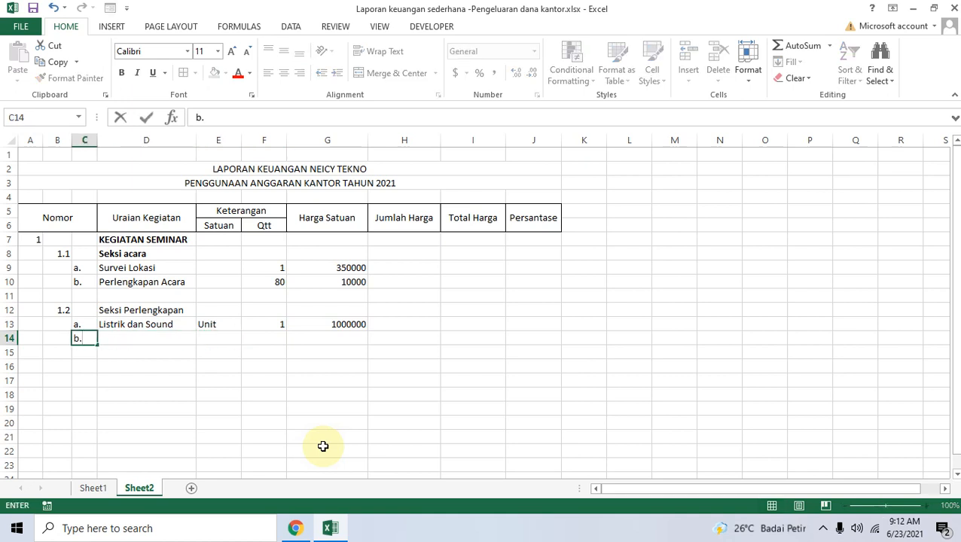
{"action": "key", "text": "Tab"}
Check the Chrome reference image and enter the activity "Banner/Spanduk" in cell D14 in Excel.
{"action": "left_click", "coordinate": [295, 530]}
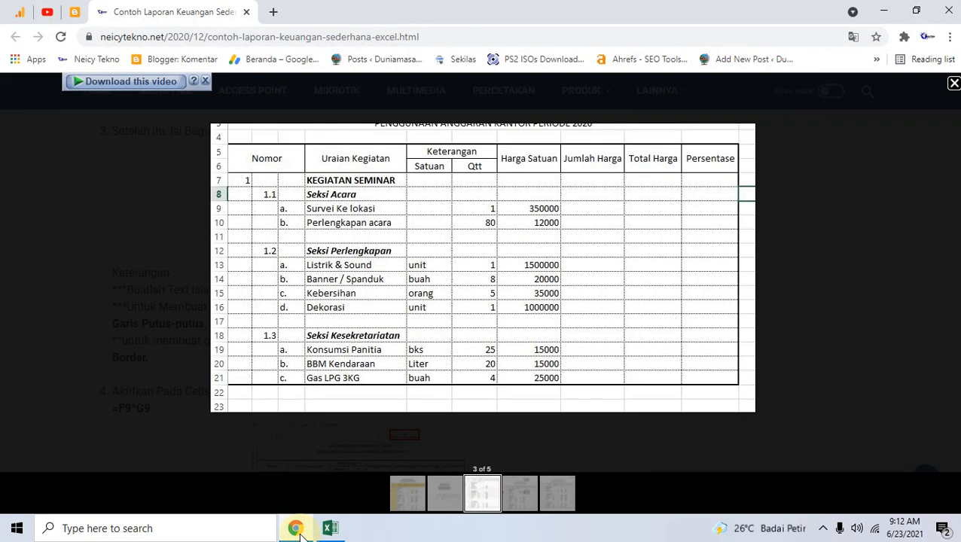
{"action": "left_click", "coordinate": [295, 530]}
{"action": "type", "text": "Ban"}
{"action": "type", "text": "ner"}
{"action": "type", "text": "Spandung"}
{"action": "key", "text": "BackSpace"}
{"action": "key", "text": "BackSpace"}
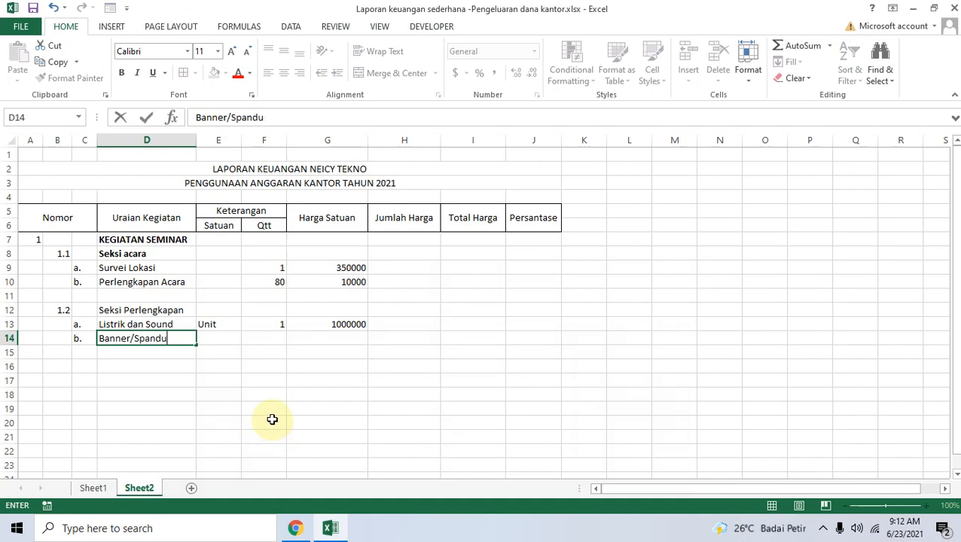
{"action": "type", "text": "k"}
{"action": "key", "text": "Tab"}
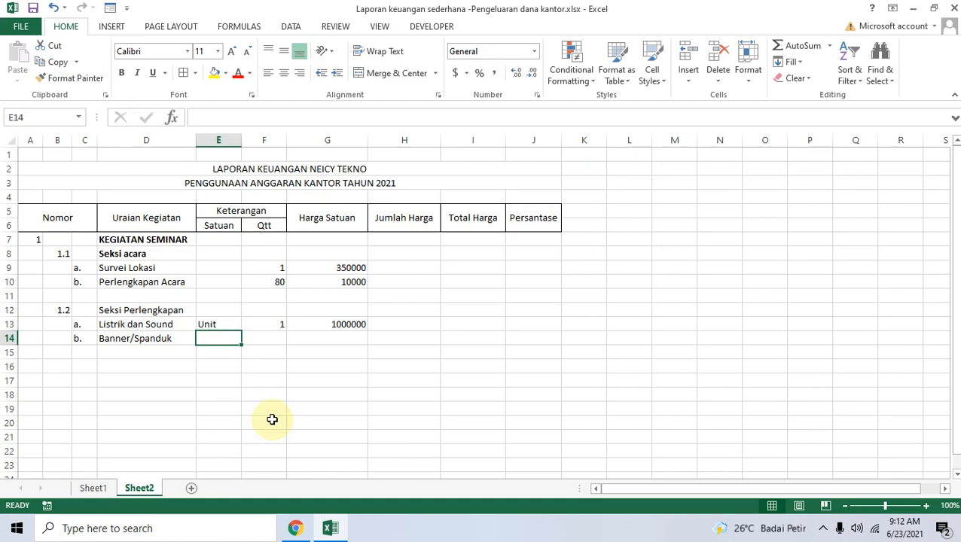
Check the Chrome reference image and enter "Buah" in cell E14 under Satuan in Excel.
{"action": "type", "text": "Unit"}
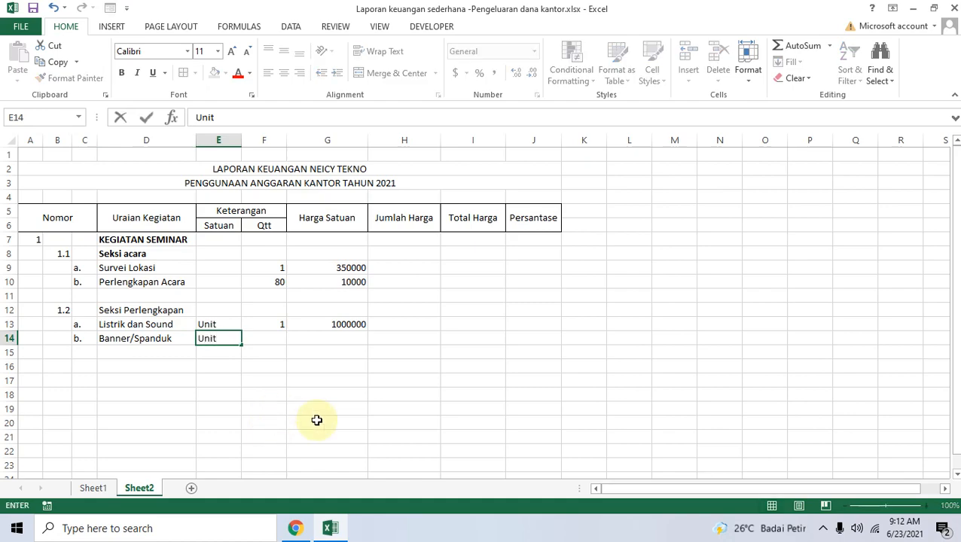
{"action": "left_click", "coordinate": [304, 537]}
{"action": "left_click", "coordinate": [306, 539]}
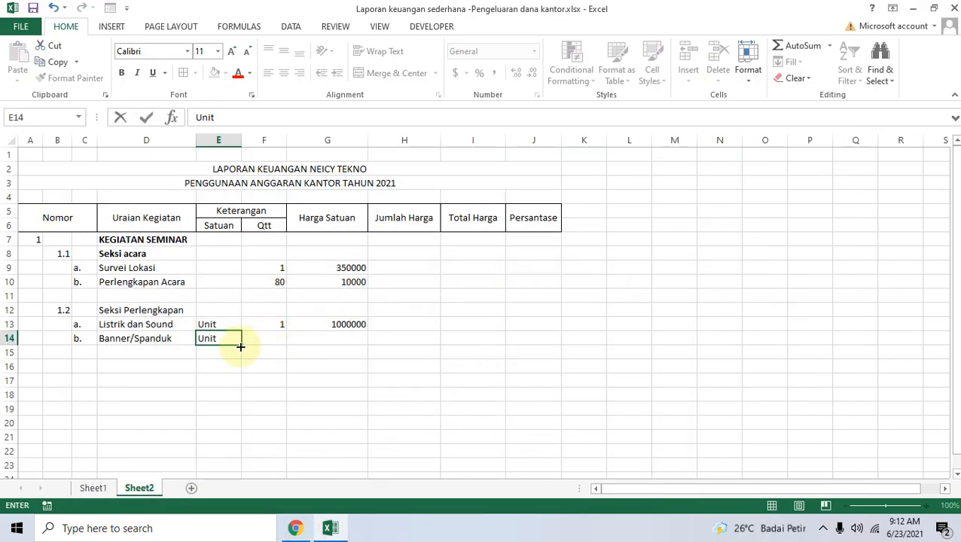
{"action": "key", "text": "BackSpace"}
{"action": "key", "text": "BackSpace"}
{"action": "key", "text": "BackSpace"}
{"action": "key", "text": "BackSpace"}
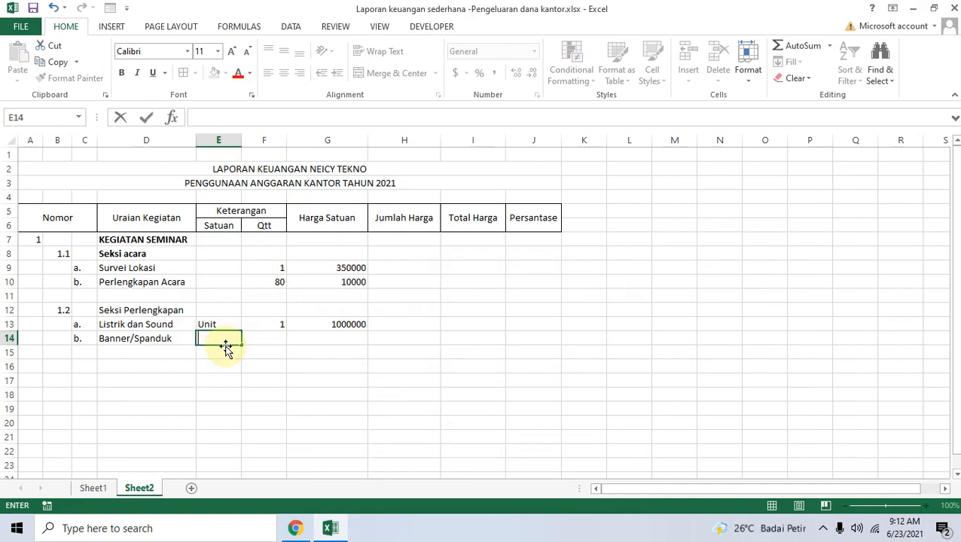
{"action": "type", "text": "Buah"}
{"action": "key", "text": "Tab"}
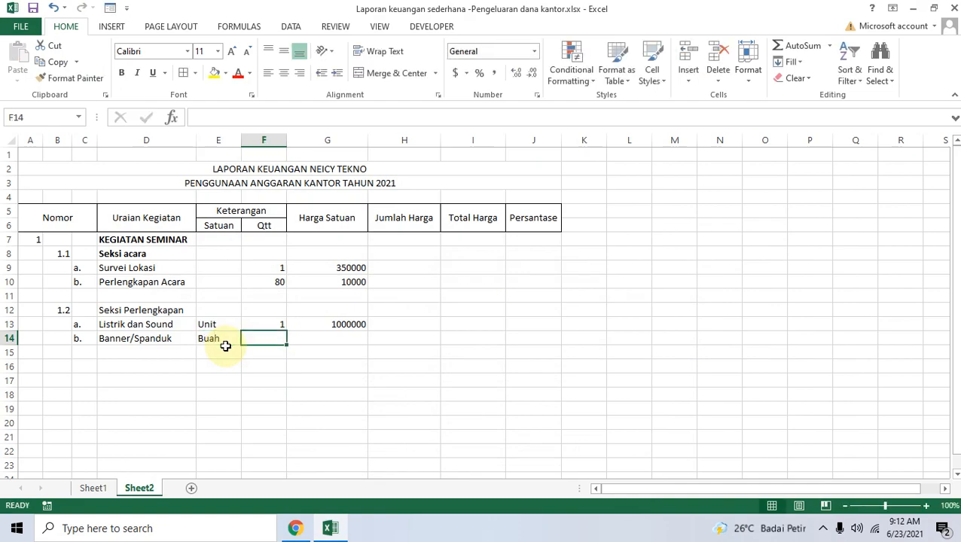
Check the Chrome reference image, and in Excel enter the quantity 5 in cell F14 and the unit price 20000 in cell G14.
{"action": "left_click", "coordinate": [305, 532]}
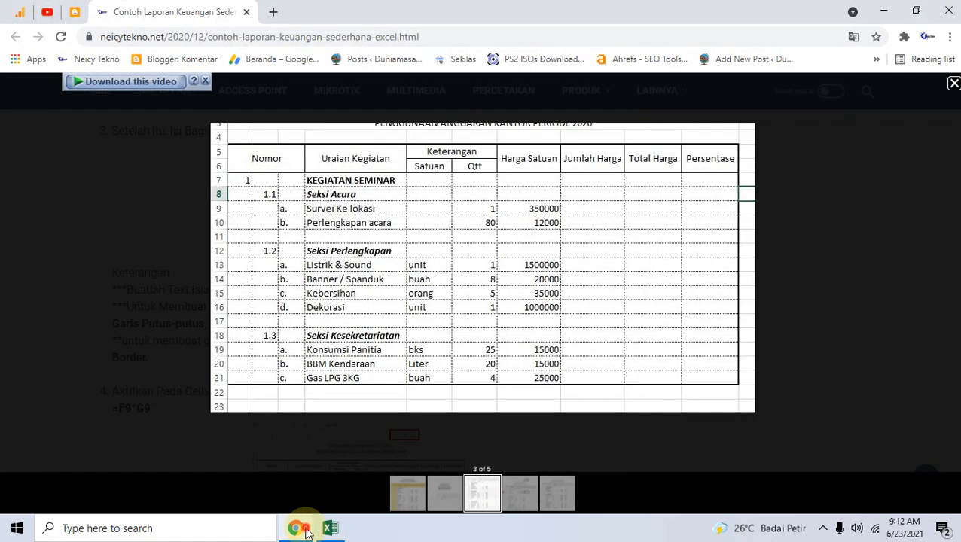
{"action": "left_click", "coordinate": [296, 529]}
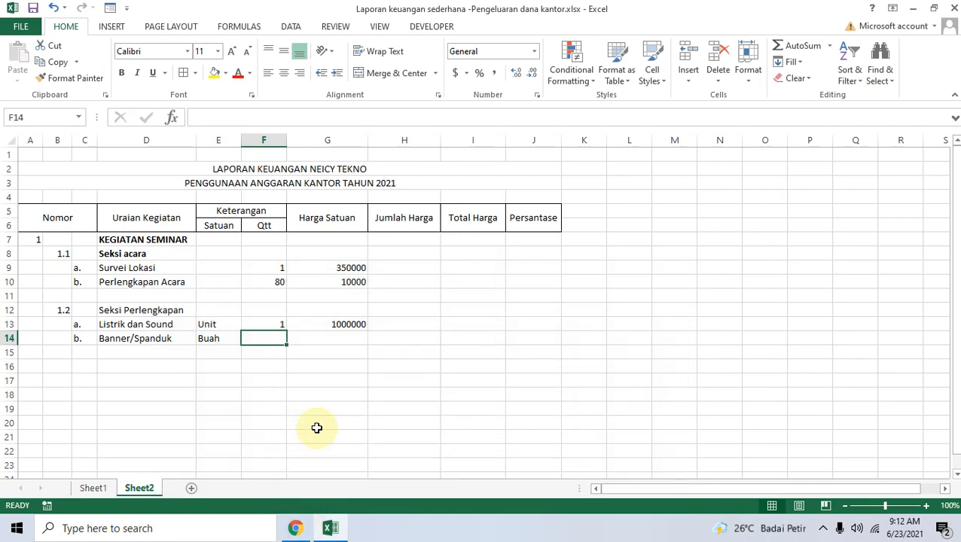
{"action": "type", "text": "5"}
{"action": "key", "text": "Tab"}
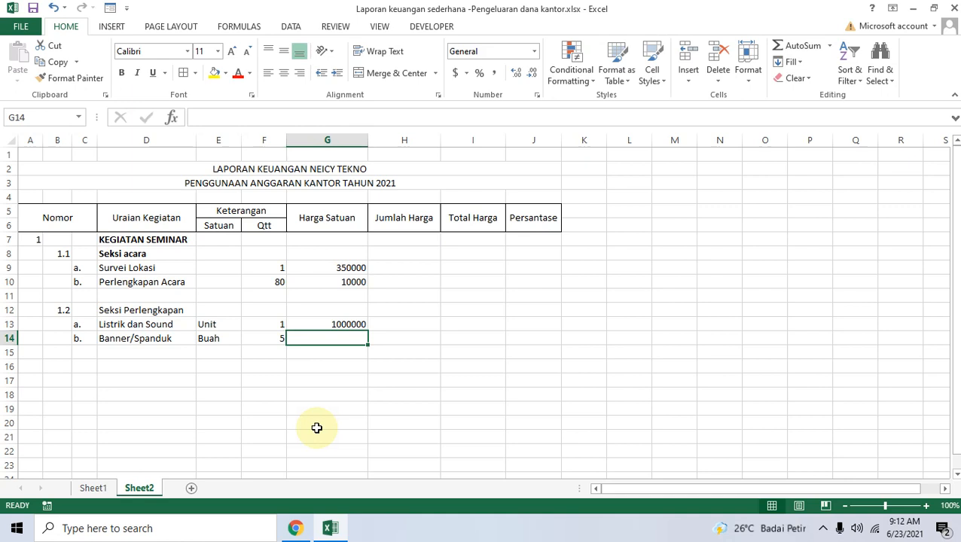
{"action": "type", "text": "200"}
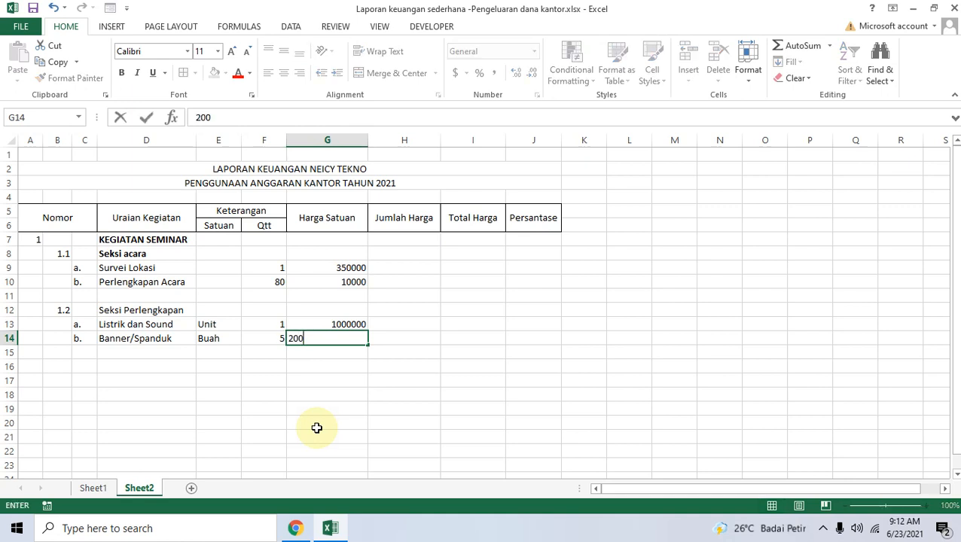
{"action": "type", "text": "00"}
{"action": "key", "text": "Return"}
Enter the item letter "c." in cell C15.
{"action": "key", "text": "Left"}
{"action": "key", "text": "Left"}
{"action": "key", "text": "Left"}
{"action": "key", "text": "Left"}
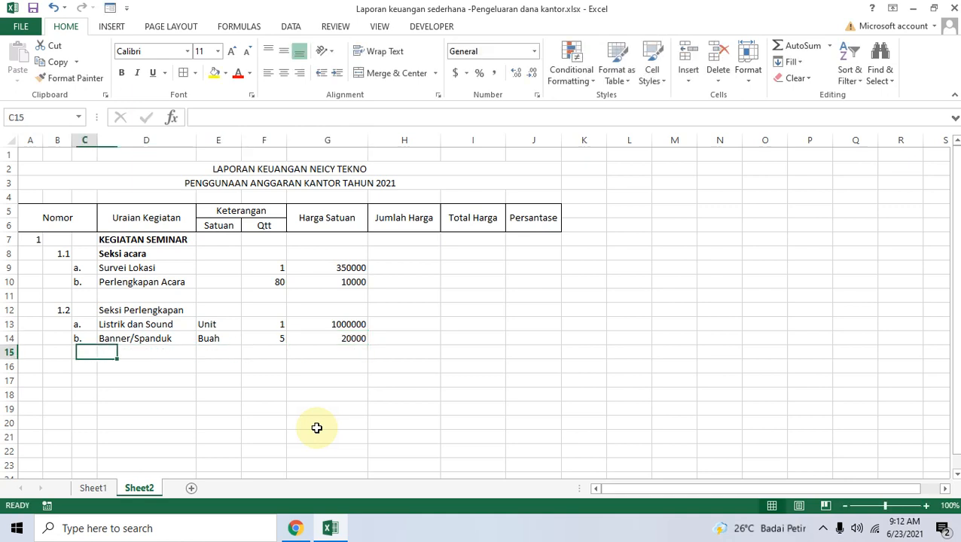
{"action": "type", "text": "c."}
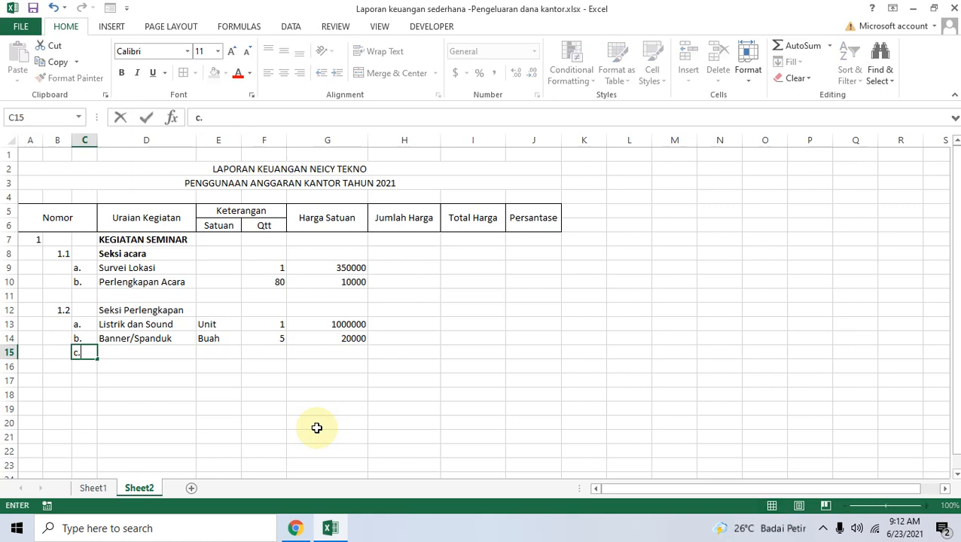
{"action": "key", "text": "Tab"}
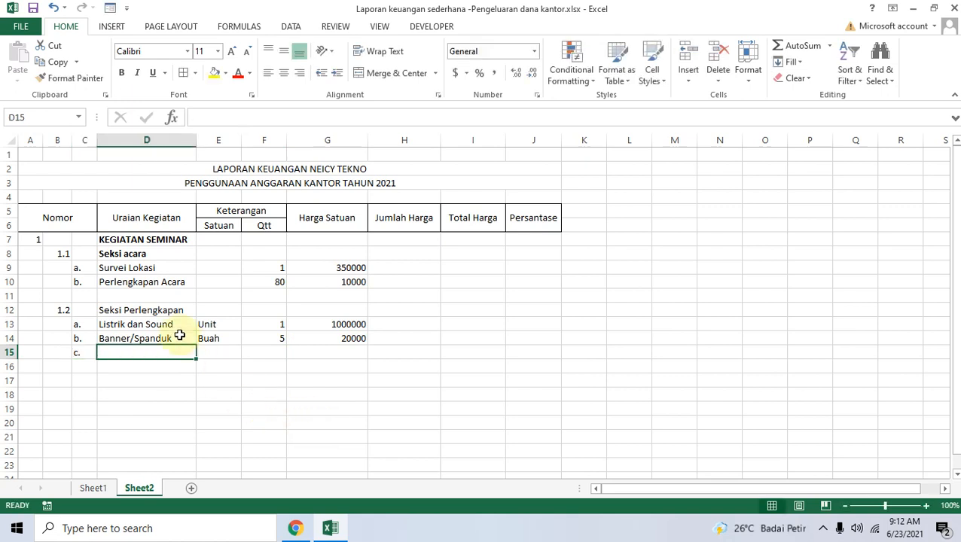
Make the section title "Seksi Perlengkapan" in cell D12 bold.
{"action": "left_click", "coordinate": [161, 312]}
{"action": "key", "text": "ctrl+b"}
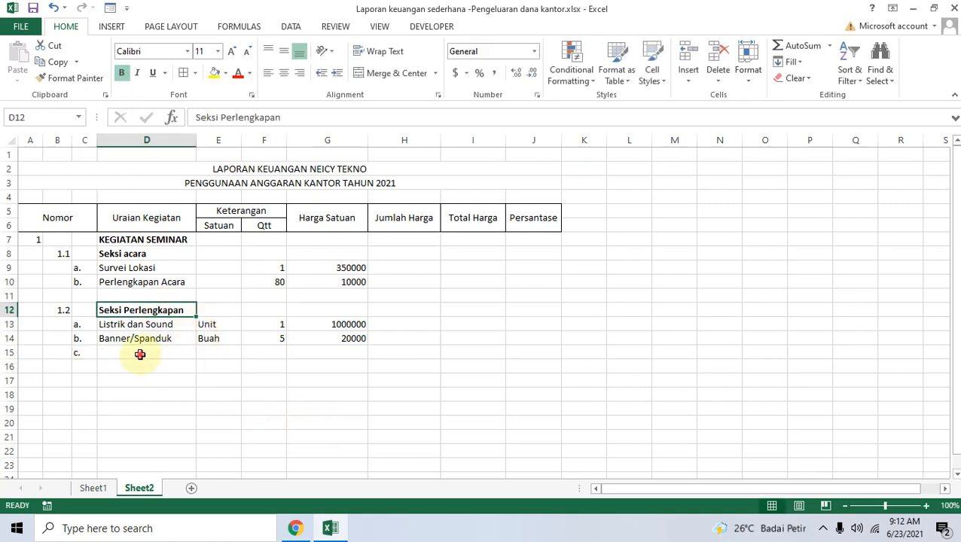
Check the Chrome reference image and enter the activity "Kebersihan" in cell D15 in Excel.
{"action": "left_click", "coordinate": [140, 353]}
{"action": "left_click", "coordinate": [296, 529]}
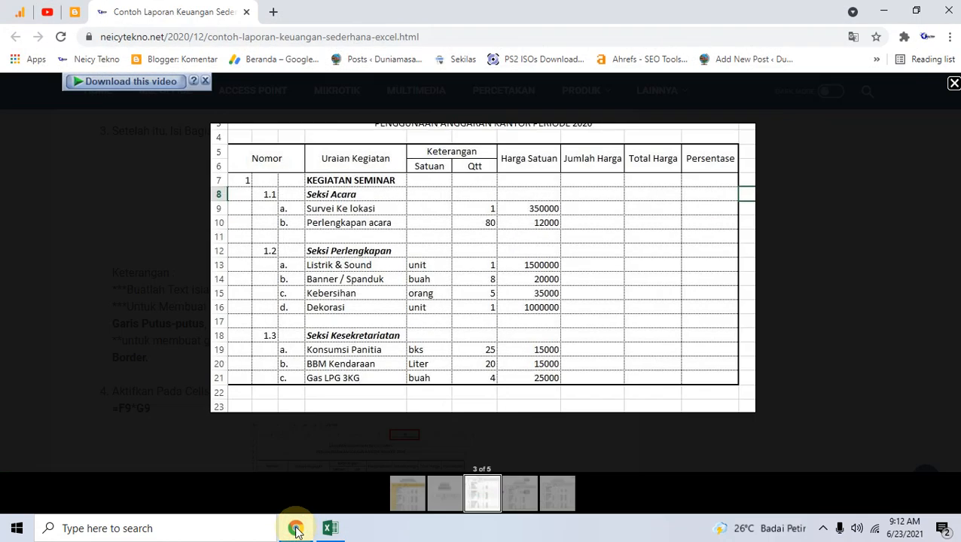
{"action": "left_click", "coordinate": [296, 529]}
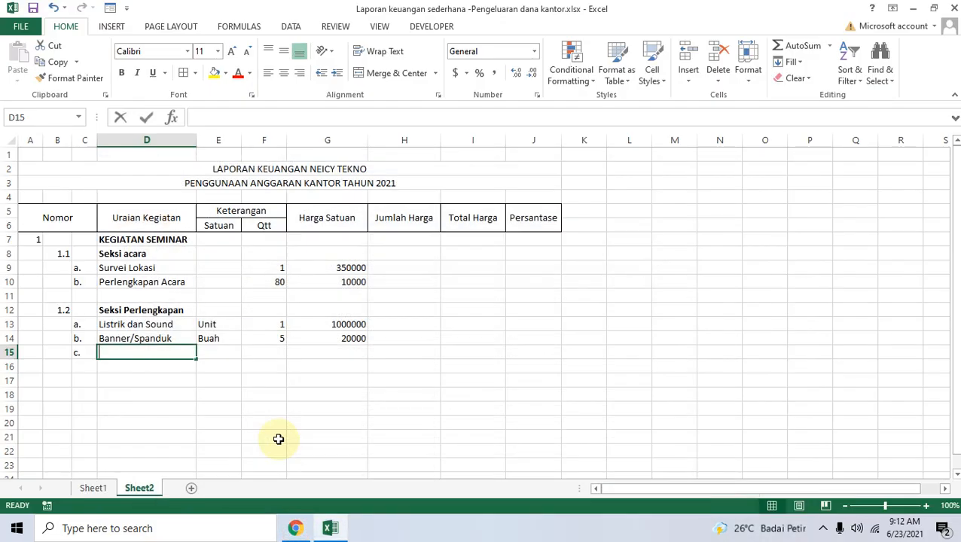
{"action": "type", "text": "Kebersihan"}
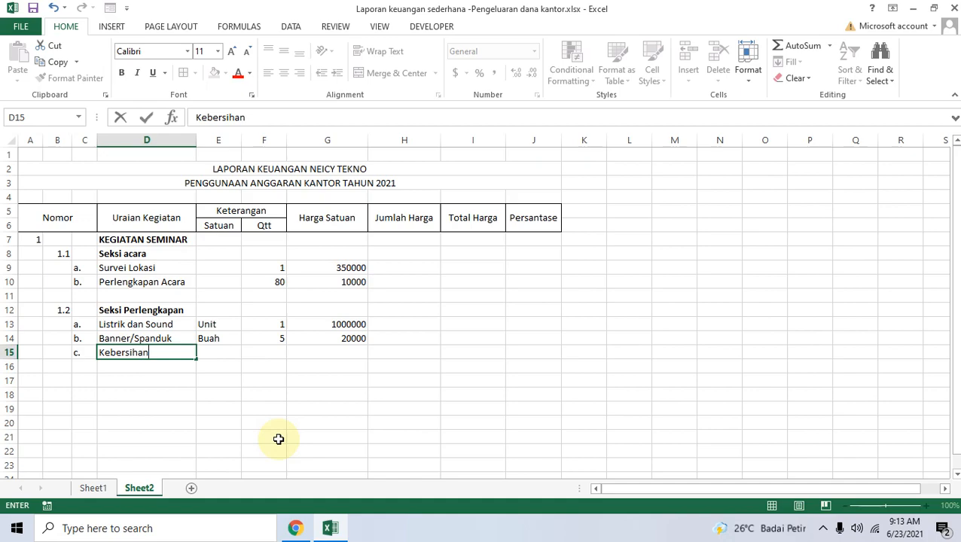
{"action": "key", "text": "Tab"}
Check the Chrome reference image, and in Excel enter "Orang" in cell E15 and the quantity 5 in cell F15.
{"action": "left_click", "coordinate": [297, 529]}
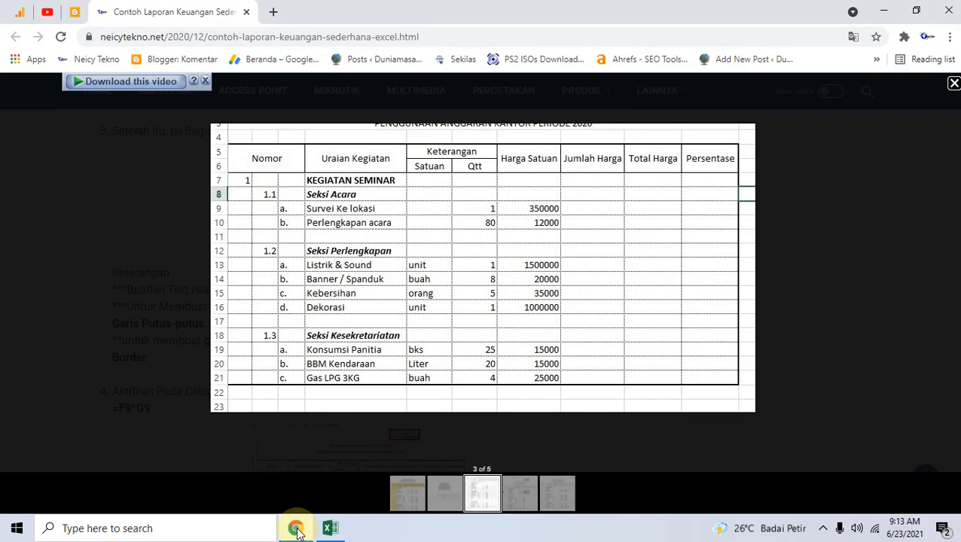
{"action": "left_click", "coordinate": [296, 529]}
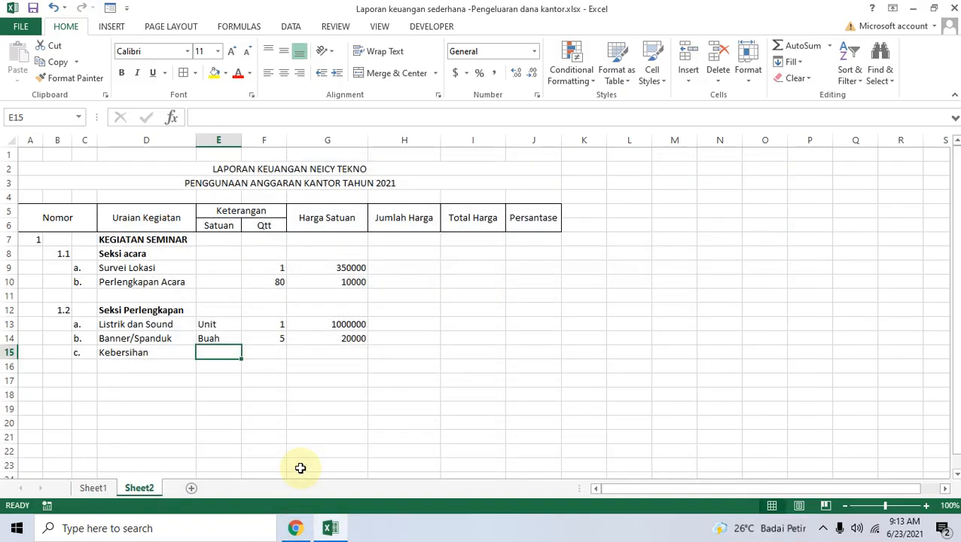
{"action": "type", "text": "Orang"}
{"action": "key", "text": "Tab"}
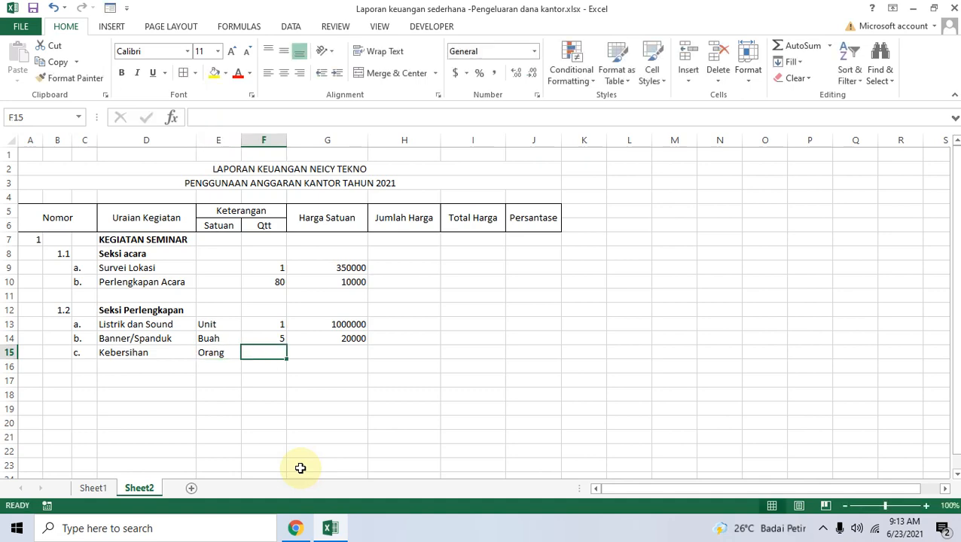
{"action": "type", "text": "5"}
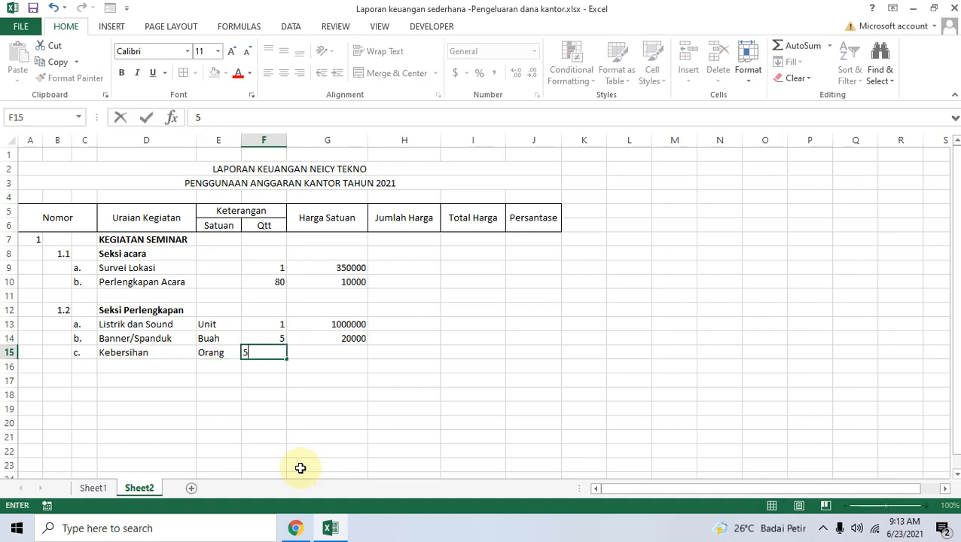
{"action": "key", "text": "Tab"}
Check the Chrome reference image and enter the unit price 30000 in cell G15 under Harga Satuan in Excel.
{"action": "left_click", "coordinate": [295, 529]}
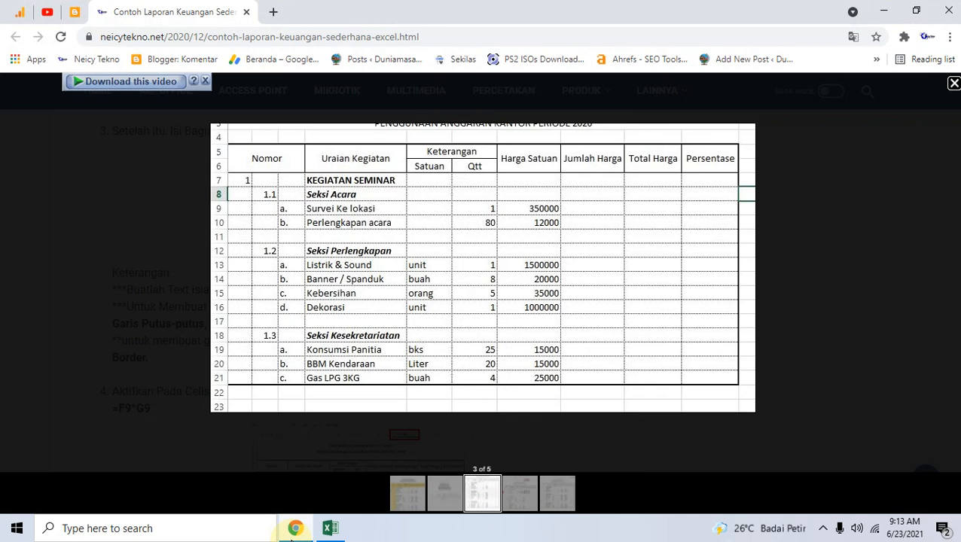
{"action": "left_click", "coordinate": [294, 532]}
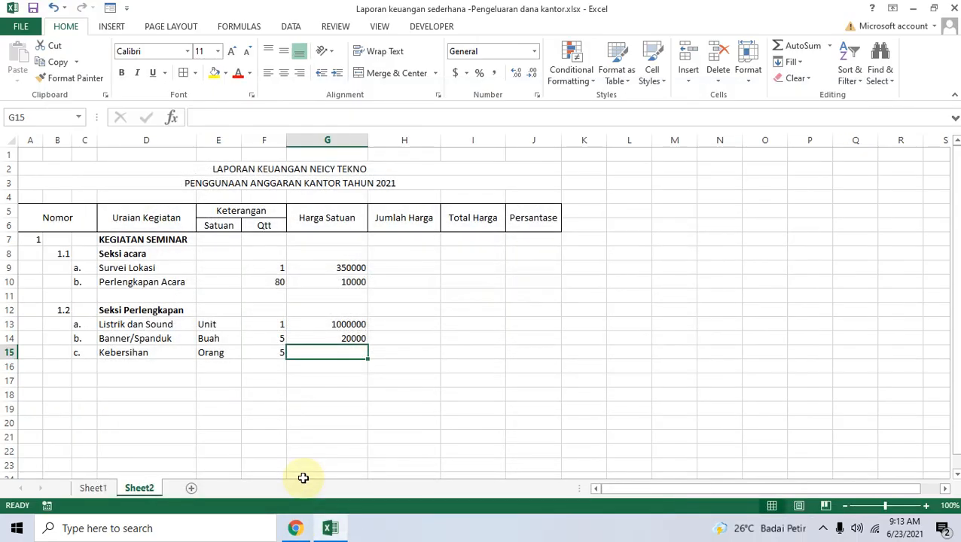
{"action": "type", "text": "3000"}
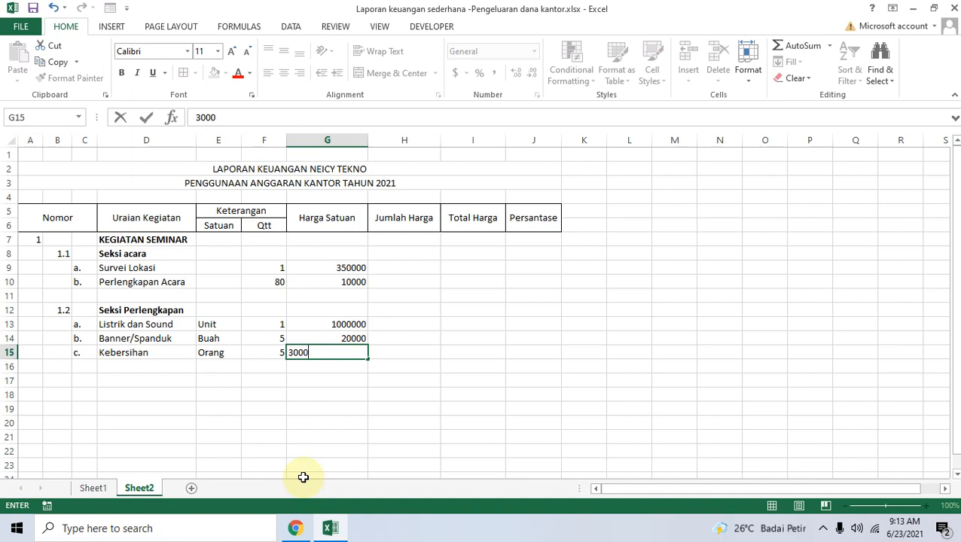
{"action": "key", "text": "Return"}
Enter the item letter "d." in cell C16.
{"action": "key", "text": "Left"}
{"action": "key", "text": "Left"}
{"action": "key", "text": "Left"}
{"action": "key", "text": "Left"}
{"action": "key", "text": "Right"}
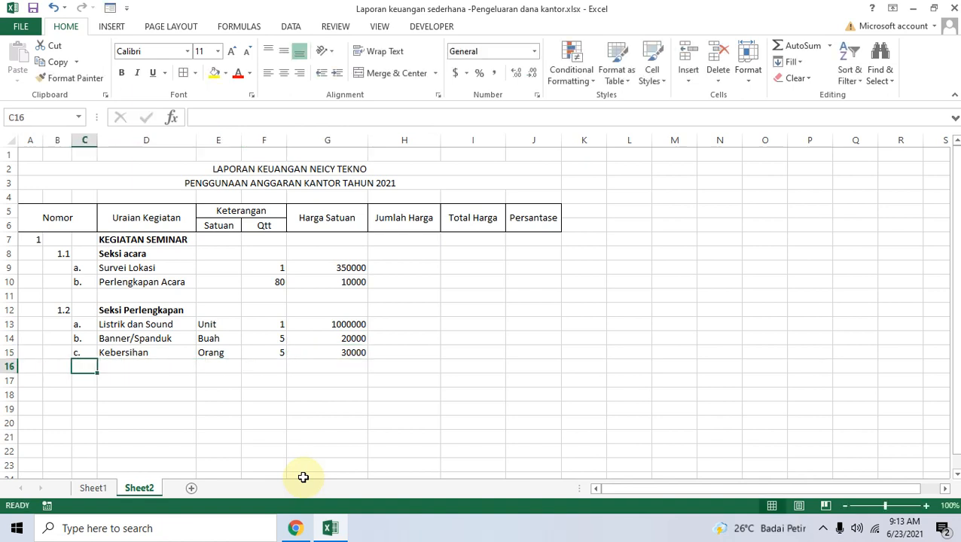
{"action": "type", "text": "d."}
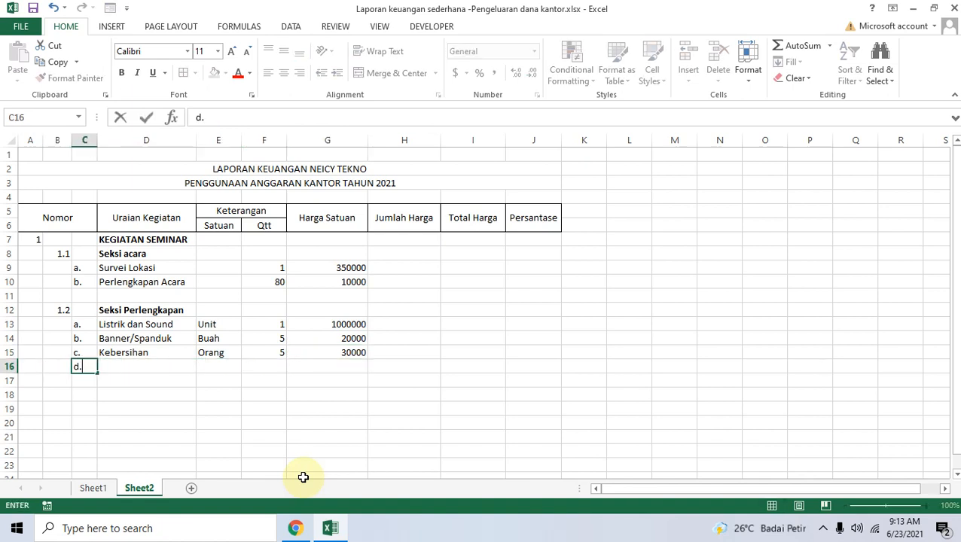
{"action": "key", "text": "Tab"}
Check the Chrome reference image, and in Excel enter "Dekorasi" in cell D16 and the unit "Unit" in cell E16.
{"action": "left_click", "coordinate": [296, 528]}
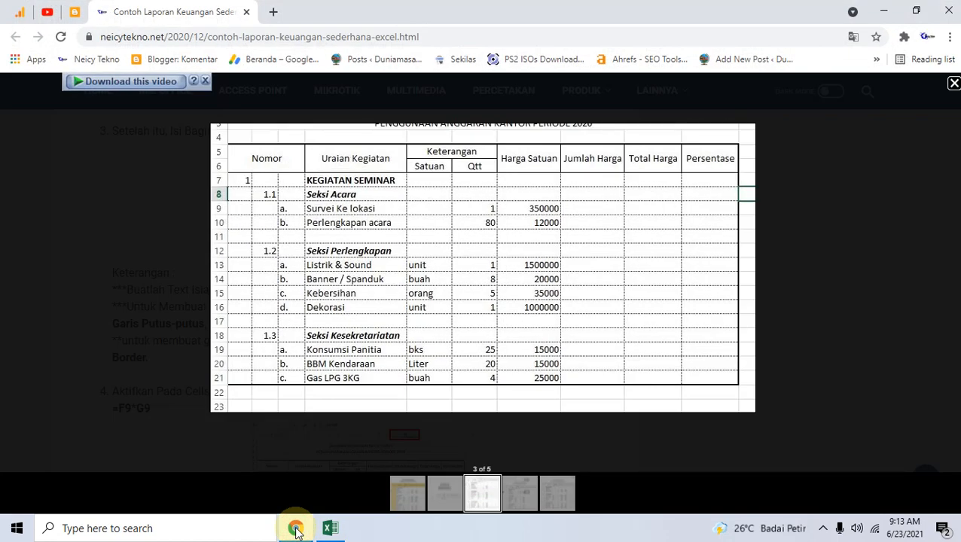
{"action": "left_click", "coordinate": [296, 529]}
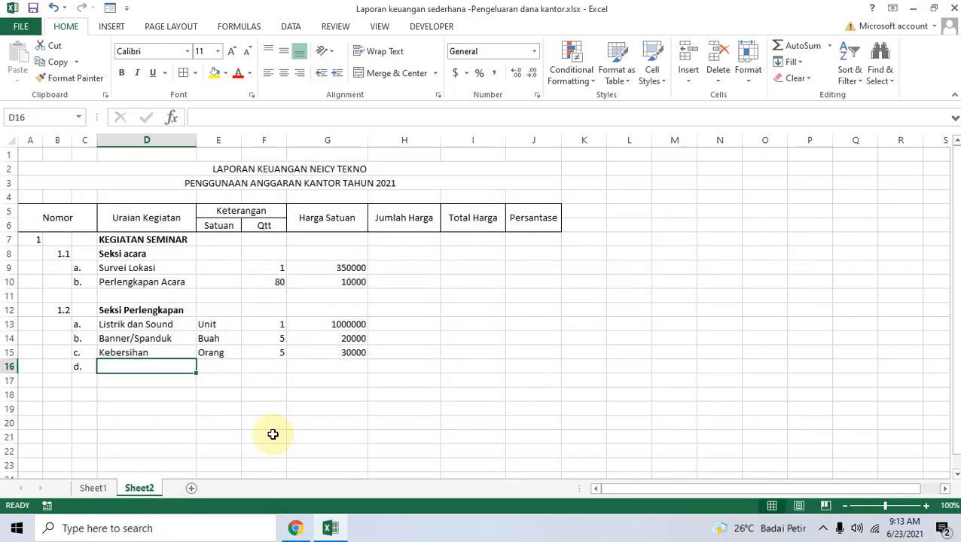
{"action": "type", "text": "Dekorasi"}
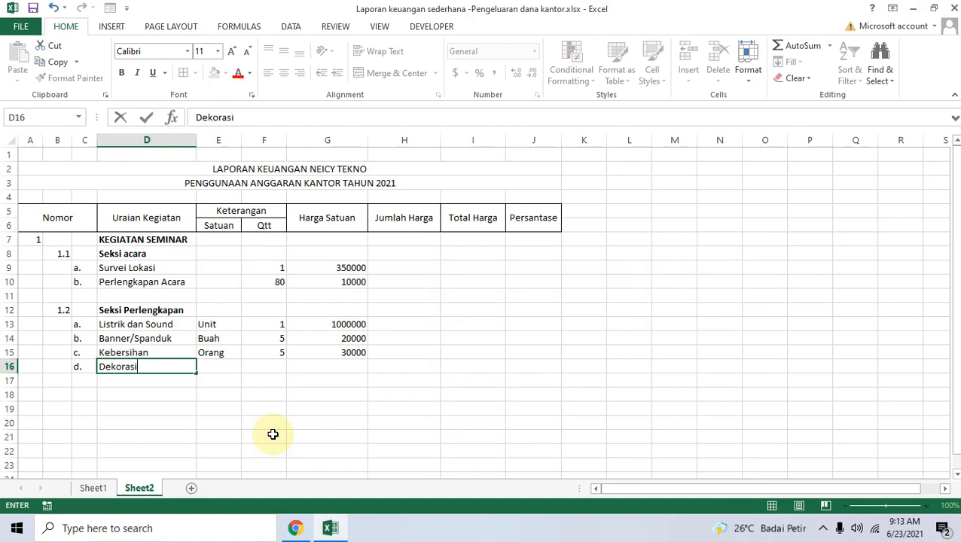
{"action": "key", "text": "Tab"}
{"action": "type", "text": "Unit"}
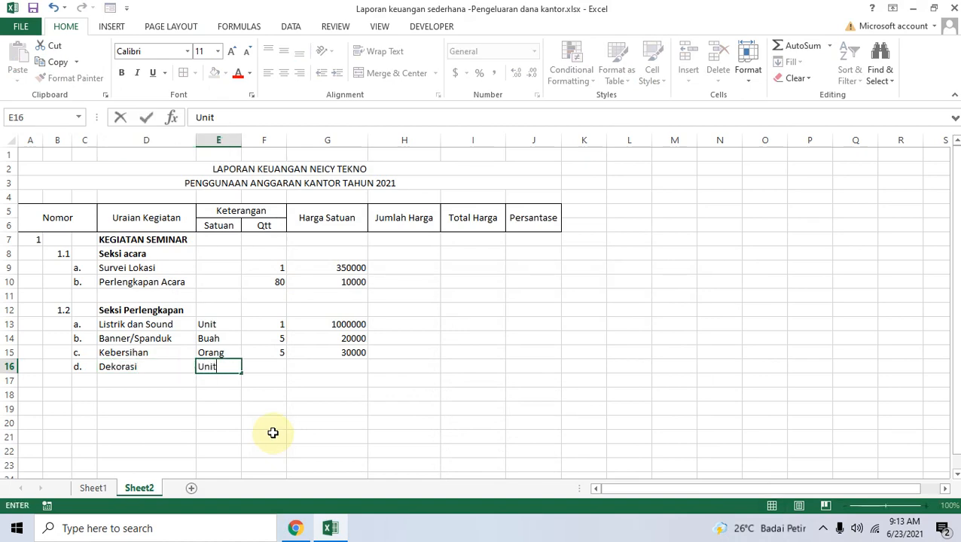
{"action": "key", "text": "Tab"}
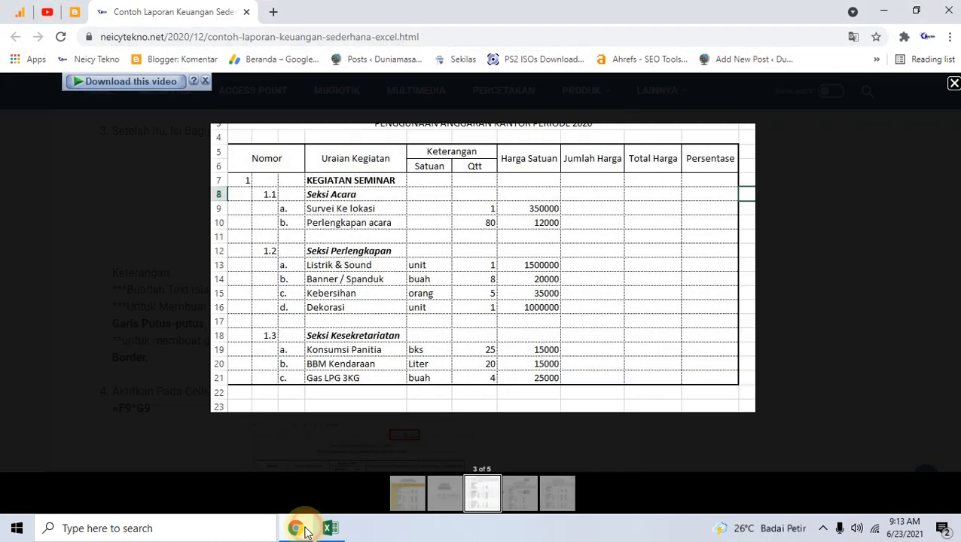
Check the Chrome reference image, and in Excel enter the quantity 1 in cell F16 and the unit price 1000000 in cell G16.
{"action": "left_click", "coordinate": [300, 527]}
{"action": "left_click", "coordinate": [305, 530]}
{"action": "type", "text": "1"}
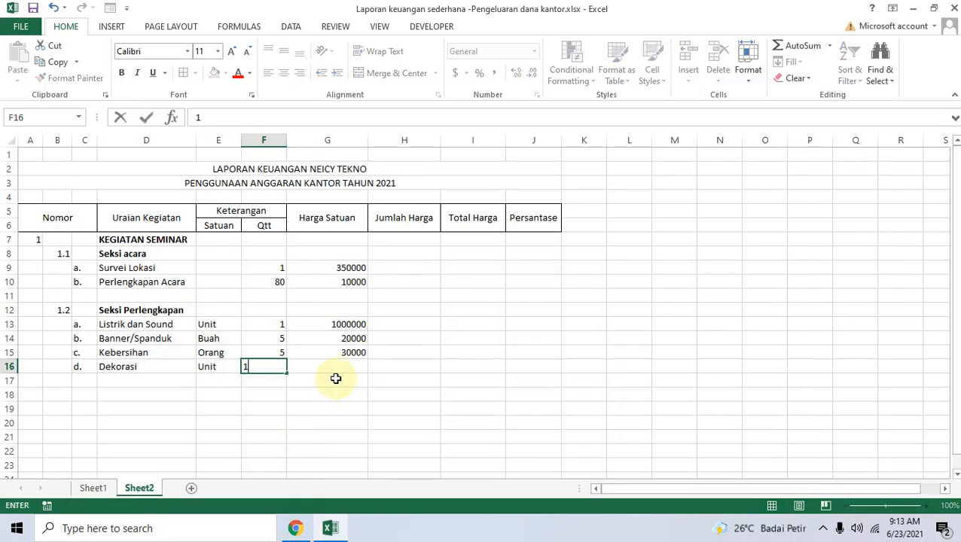
{"action": "left_click", "coordinate": [332, 368]}
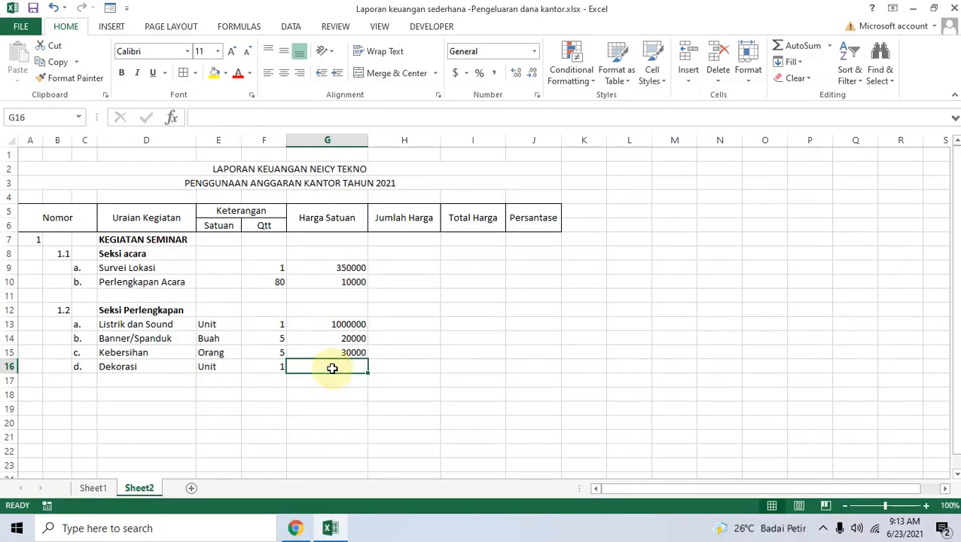
{"action": "type", "text": "1000000"}
{"action": "key", "text": "Return"}
Check the Chrome reference image and enter the section number 1.3 in cell B18 in Excel.
{"action": "key", "text": "Left"}
{"action": "key", "text": "Left"}
{"action": "key", "text": "Left"}
{"action": "key", "text": "Left"}
{"action": "key", "text": "Left"}
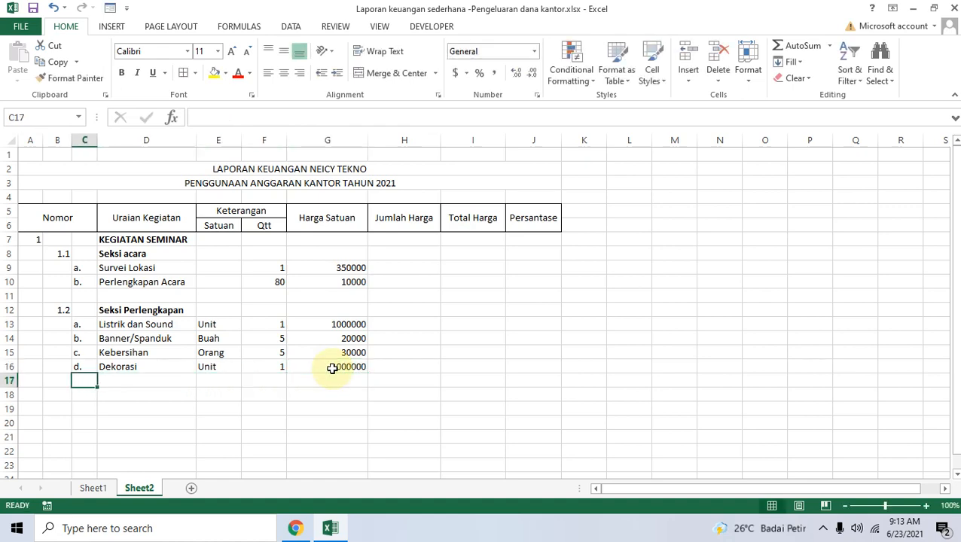
{"action": "key", "text": "Down"}
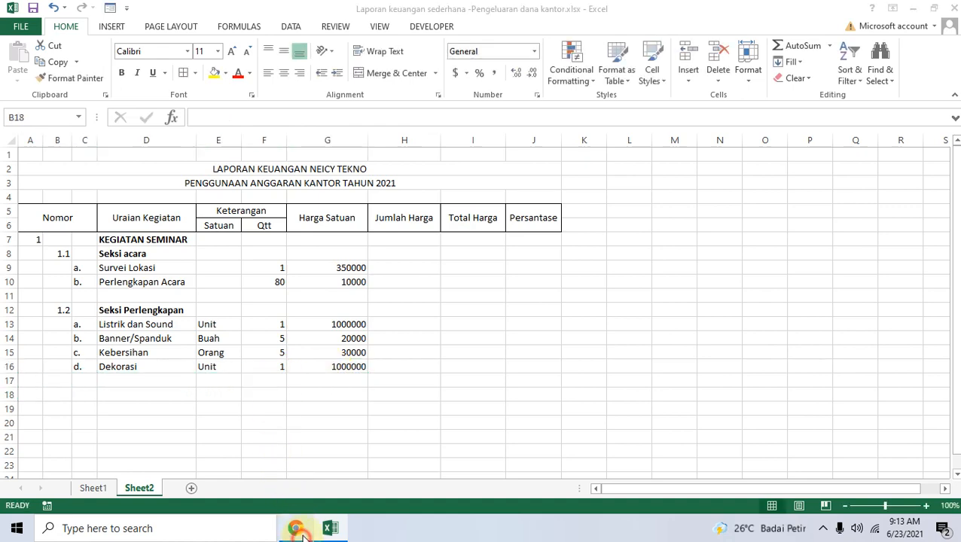
{"action": "left_click", "coordinate": [297, 529]}
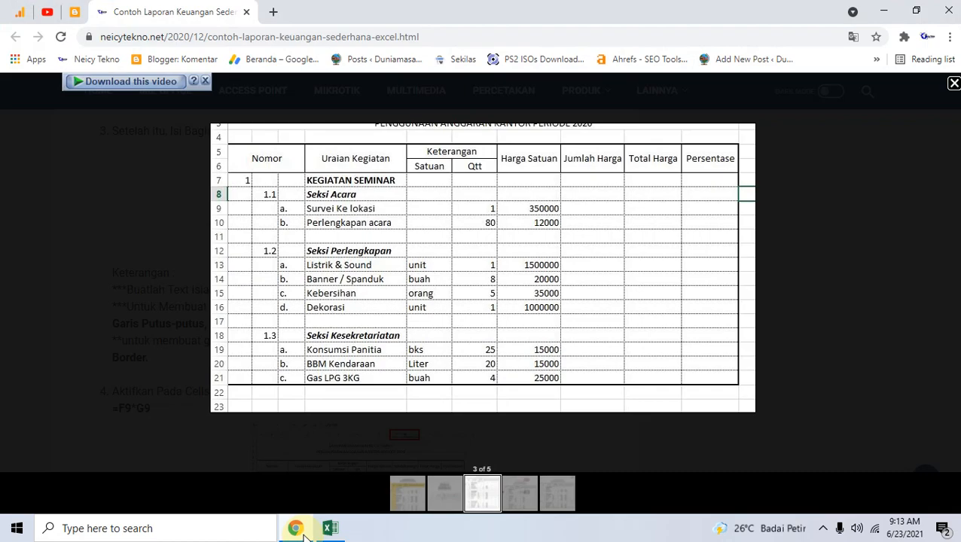
{"action": "left_click", "coordinate": [297, 529]}
{"action": "left_click", "coordinate": [297, 528]}
{"action": "left_click", "coordinate": [298, 529]}
{"action": "type", "text": "1"}
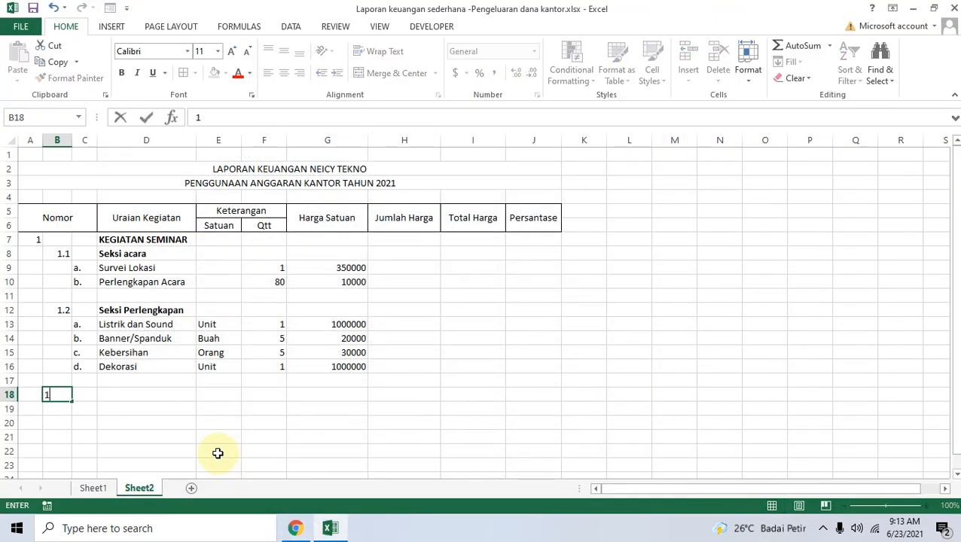
{"action": "type", "text": ".3"}
{"action": "key", "text": "Tab"}
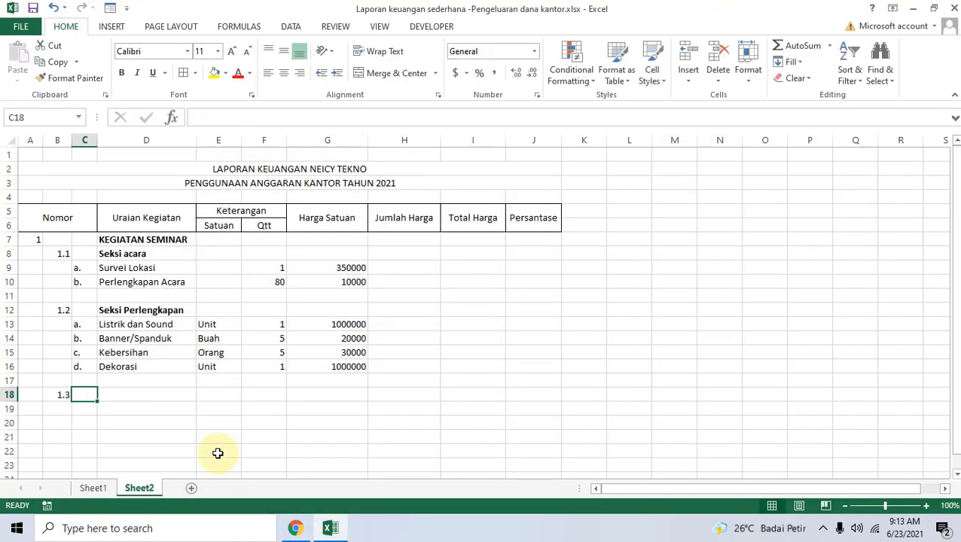
Enter the section title "Seksi Kesertariatan" in cell D18 and compare it with the Chrome reference image.
{"action": "key", "text": "Tab"}
{"action": "type", "text": "Seksi Kese"}
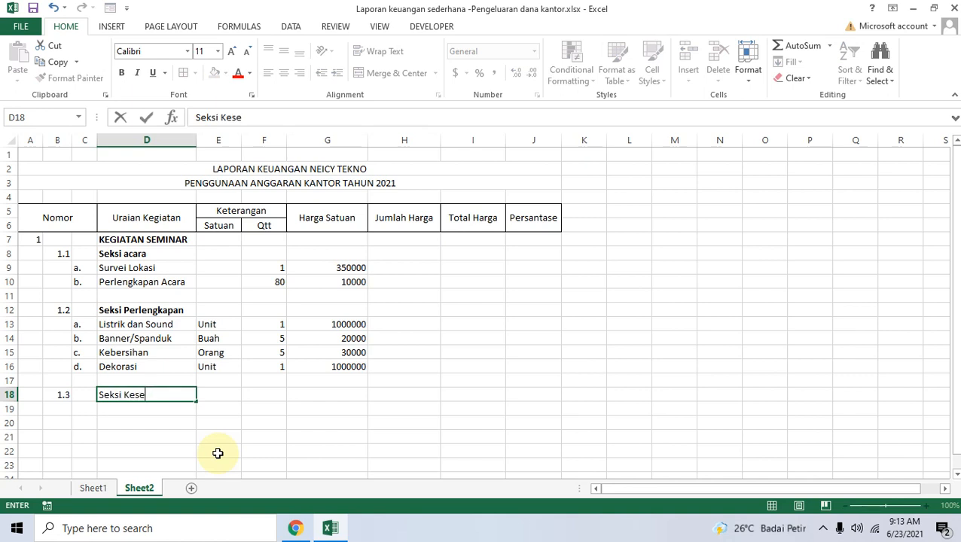
{"action": "type", "text": "rtariatan"}
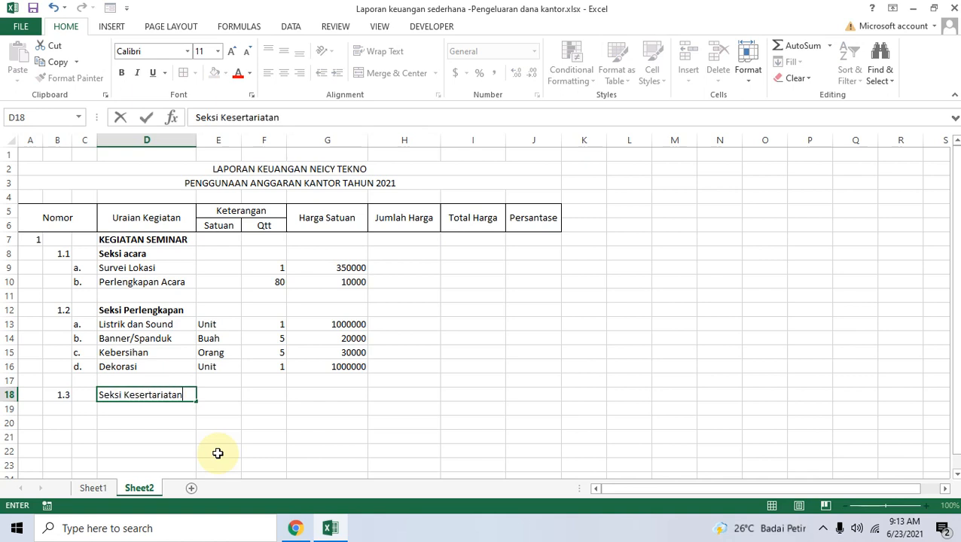
{"action": "left_click", "coordinate": [305, 530]}
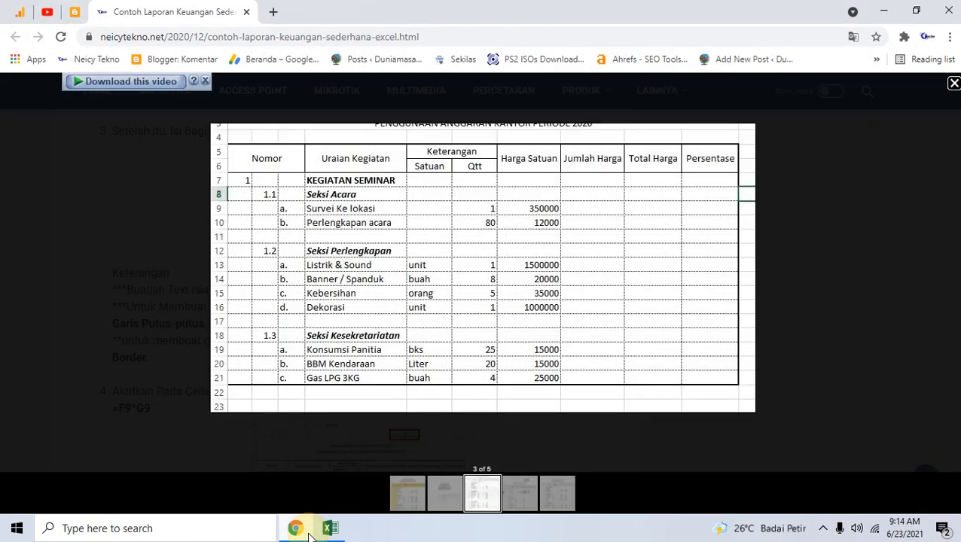
{"action": "left_click", "coordinate": [330, 529]}
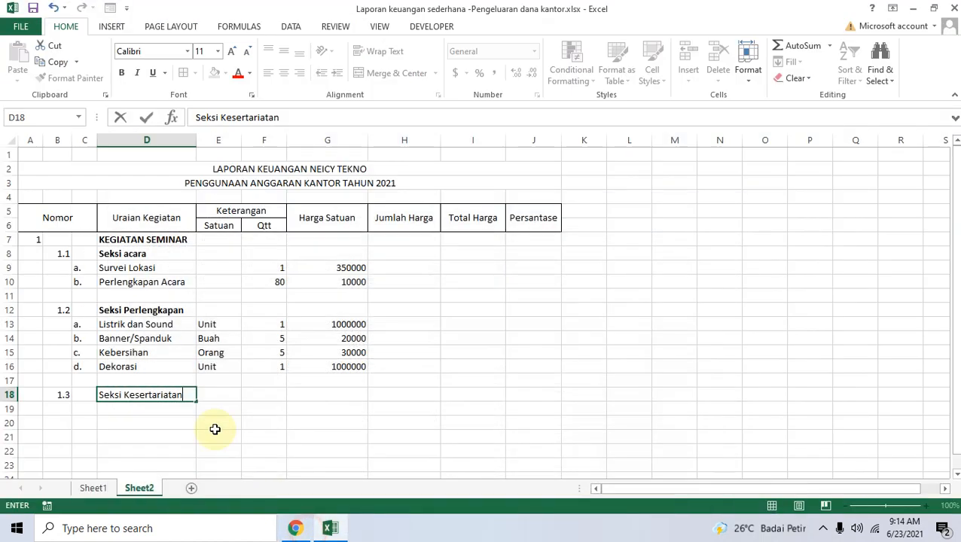
Make the section title in cell D18 bold and italic.
{"action": "left_click_drag", "start_coordinate": [214, 450], "coordinate": [215, 437]}
{"action": "left_click", "coordinate": [162, 397]}
{"action": "key", "text": "ctrl+b"}
{"action": "left_click", "coordinate": [137, 73]}
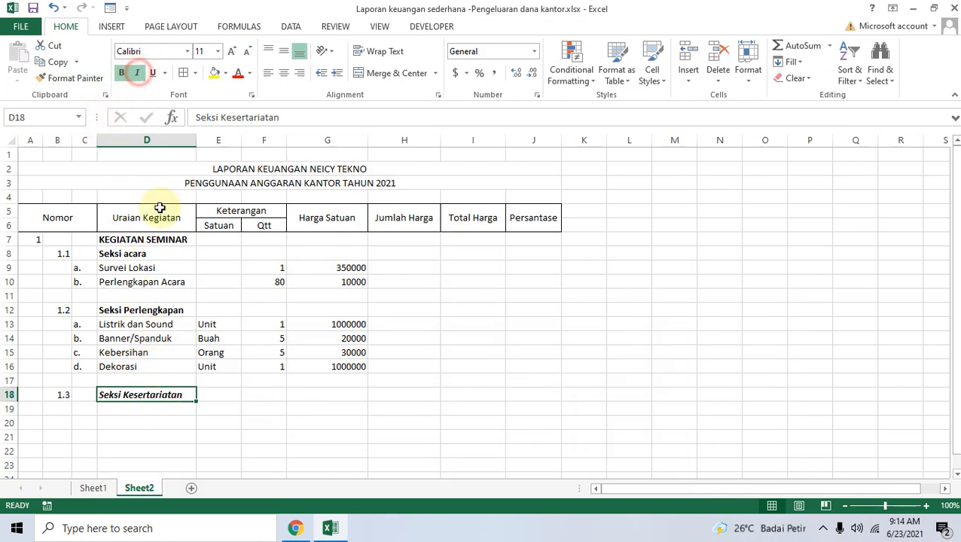
Italicize the section titles "Seksi Perlengkapan" in cell D12 and "Seksi acara" in cell D8.
{"action": "left_click", "coordinate": [133, 309]}
{"action": "left_click", "coordinate": [137, 72]}
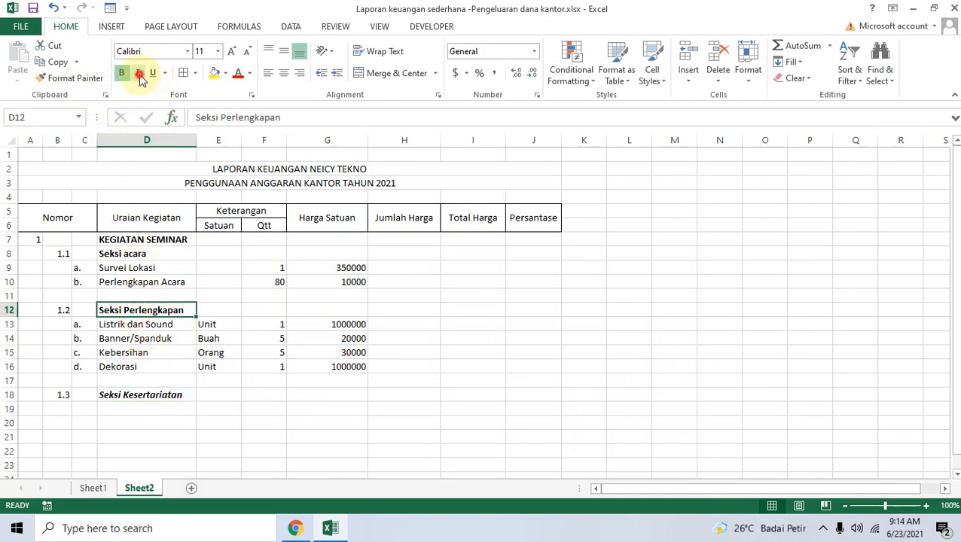
{"action": "left_click", "coordinate": [149, 254]}
{"action": "left_click", "coordinate": [137, 73]}
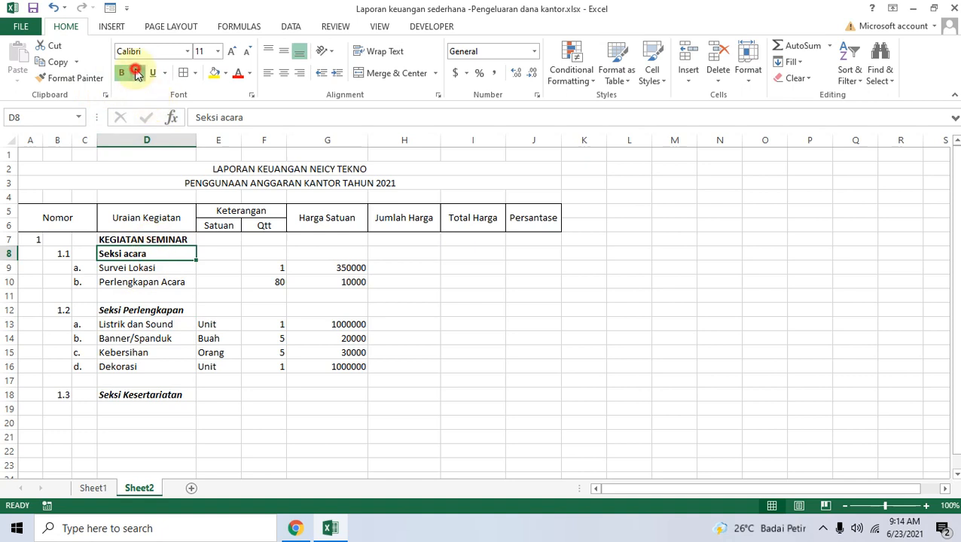
Enter the item letter "a." in cell C19 and, following the Chrome reference image, the activity "Konsumsi Panitia" in cell D19 in Excel.
{"action": "left_click", "coordinate": [89, 411]}
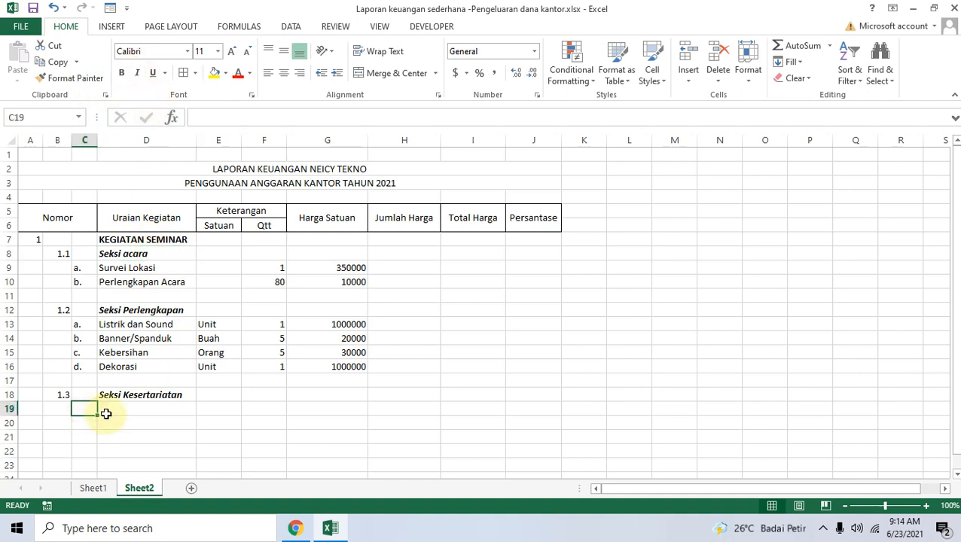
{"action": "type", "text": "a."}
{"action": "key", "text": "Tab"}
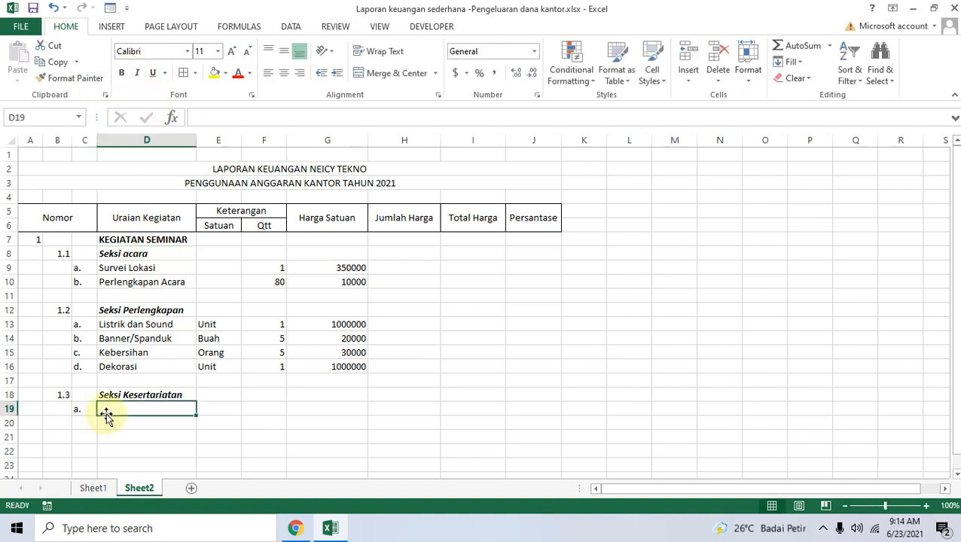
{"action": "left_click", "coordinate": [301, 527]}
{"action": "left_click", "coordinate": [324, 530]}
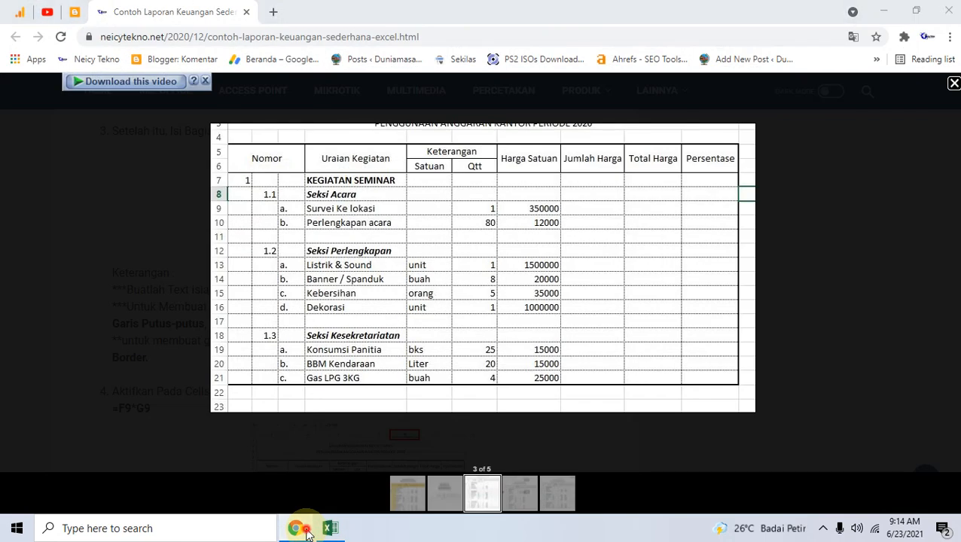
{"action": "type", "text": "Konsum"}
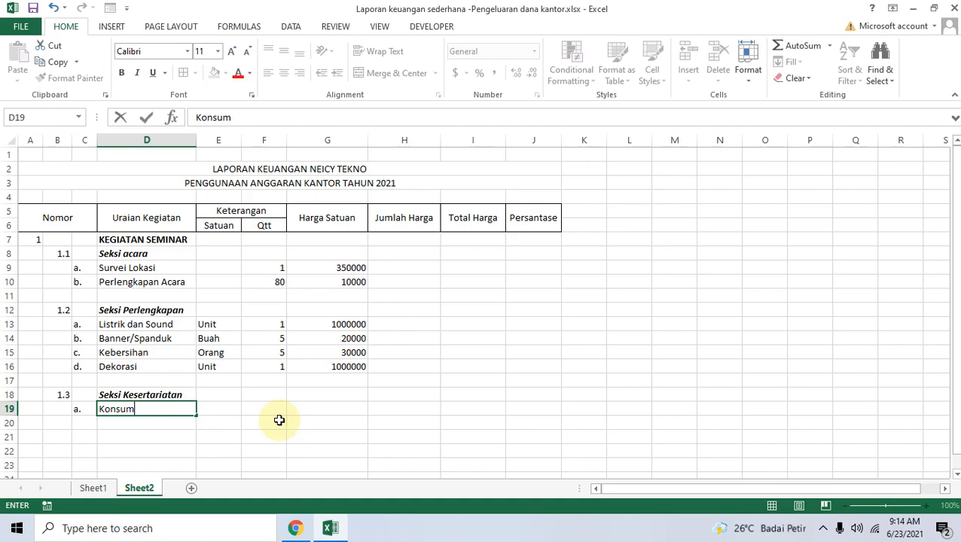
{"action": "type", "text": "si Panitia"}
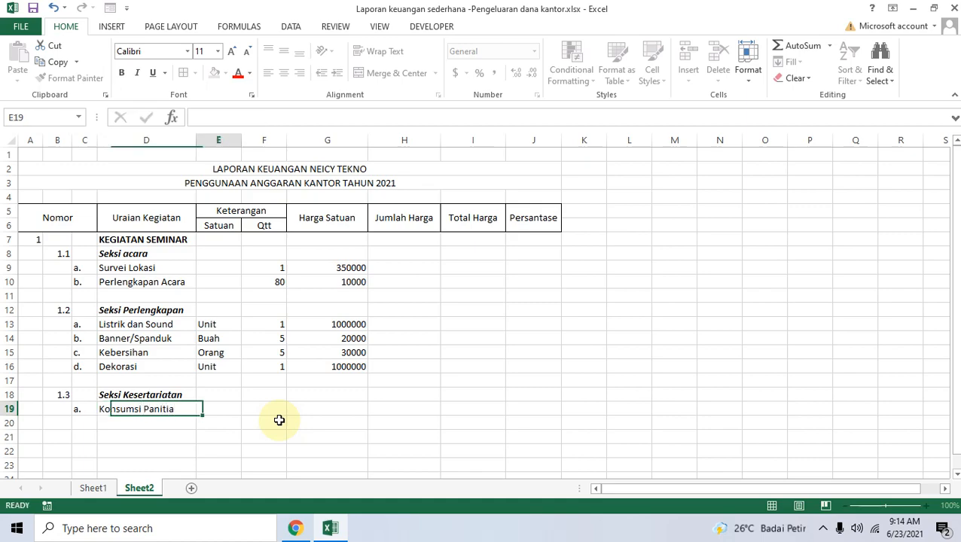
{"action": "key", "text": "Return"}
Check the Chrome reference image and enter the unit "bks" in cell E19 in Excel.
{"action": "left_click", "coordinate": [296, 528]}
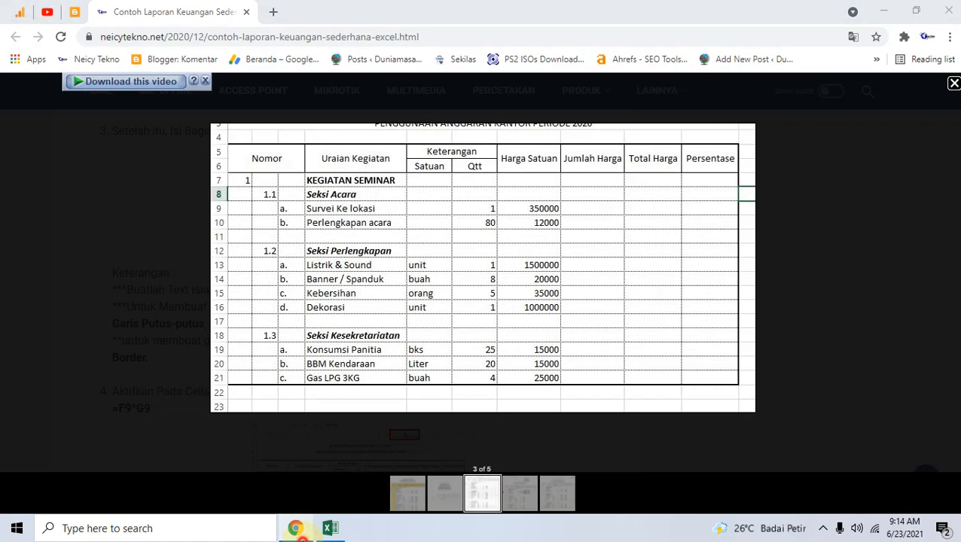
{"action": "left_click", "coordinate": [330, 528]}
{"action": "type", "text": "bks"}
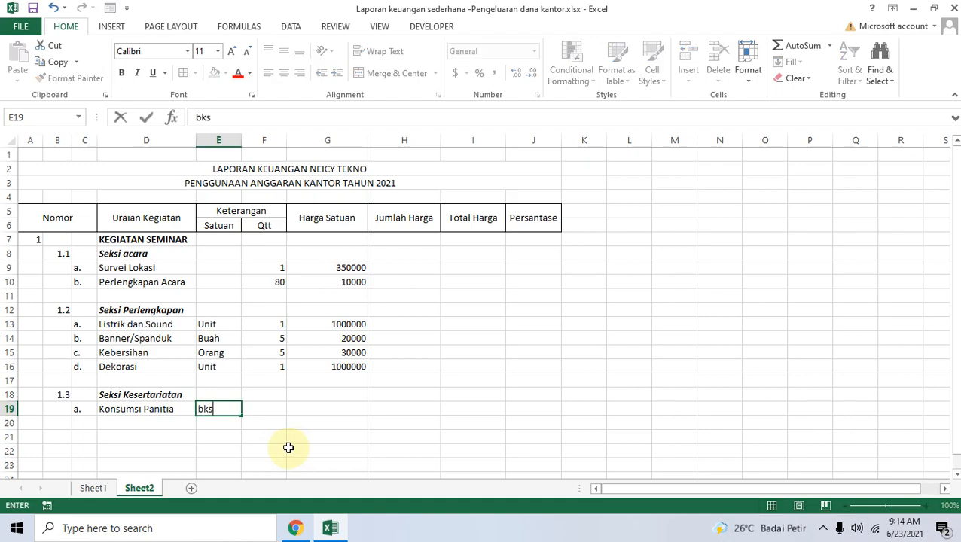
{"action": "key", "text": "Tab"}
Check the Chrome reference image, and in Excel enter the quantity 25 in cell F19 and the unit price 15000 in cell G19.
{"action": "left_click", "coordinate": [295, 528]}
{"action": "left_click", "coordinate": [295, 526]}
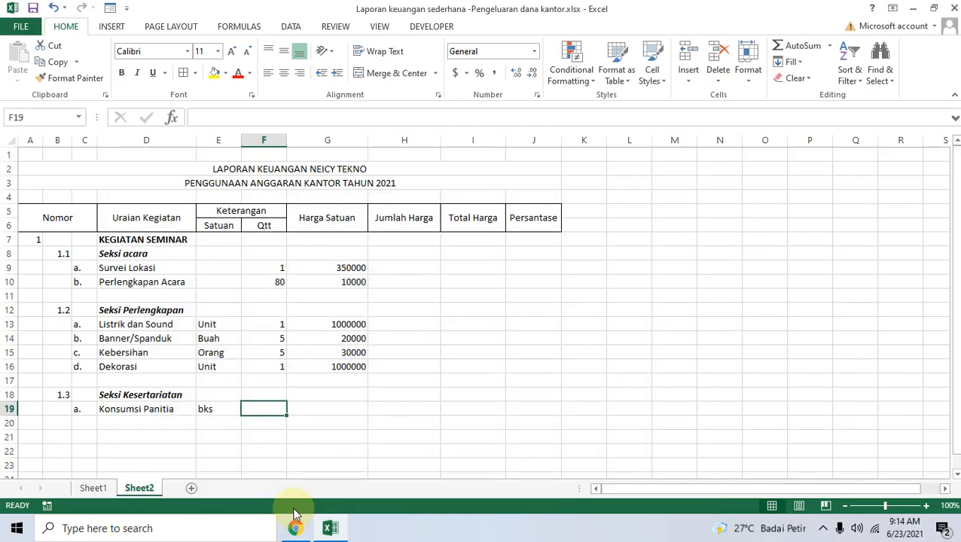
{"action": "type", "text": "25"}
{"action": "key", "text": "Tab"}
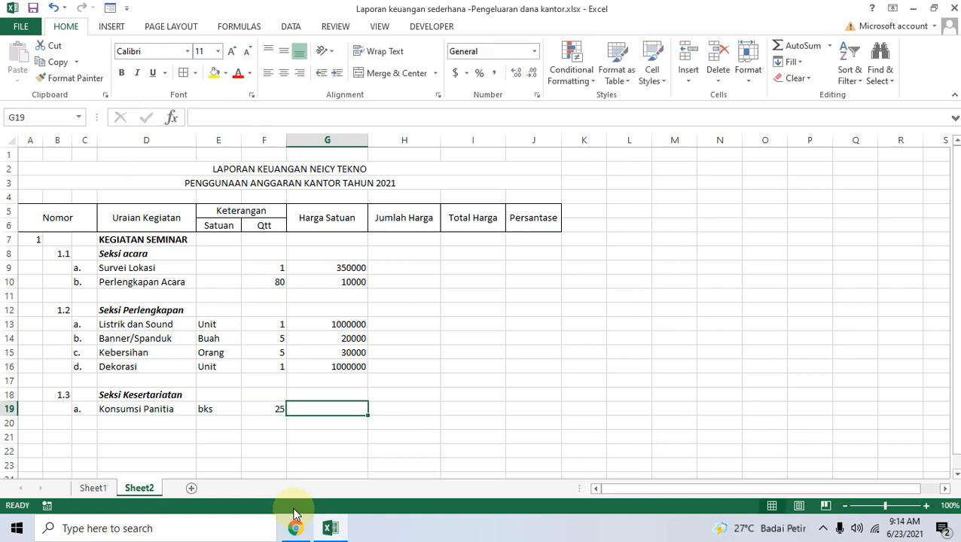
{"action": "type", "text": "15000"}
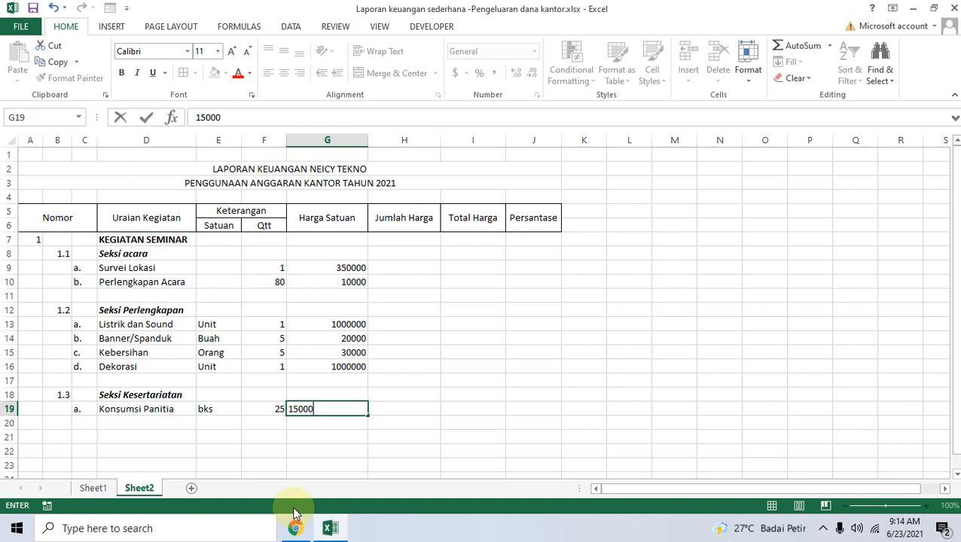
{"action": "key", "text": "Return"}
Enter the item letter "b." in cell C20.
{"action": "key", "text": "Left"}
{"action": "key", "text": "Left"}
{"action": "key", "text": "Left"}
{"action": "key", "text": "Left"}
{"action": "key", "text": "Left"}
{"action": "key", "text": "Right"}
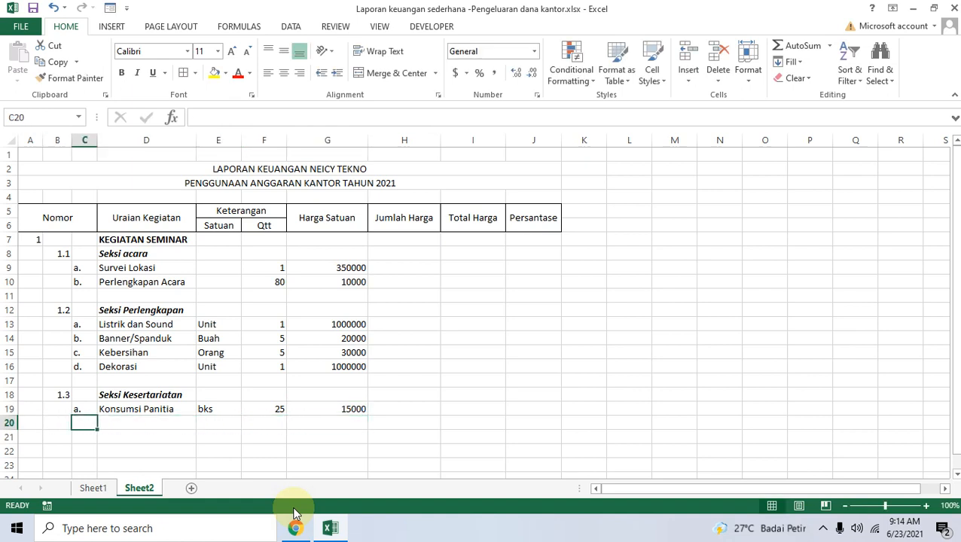
{"action": "type", "text": "b."}
{"action": "key", "text": "Tab"}
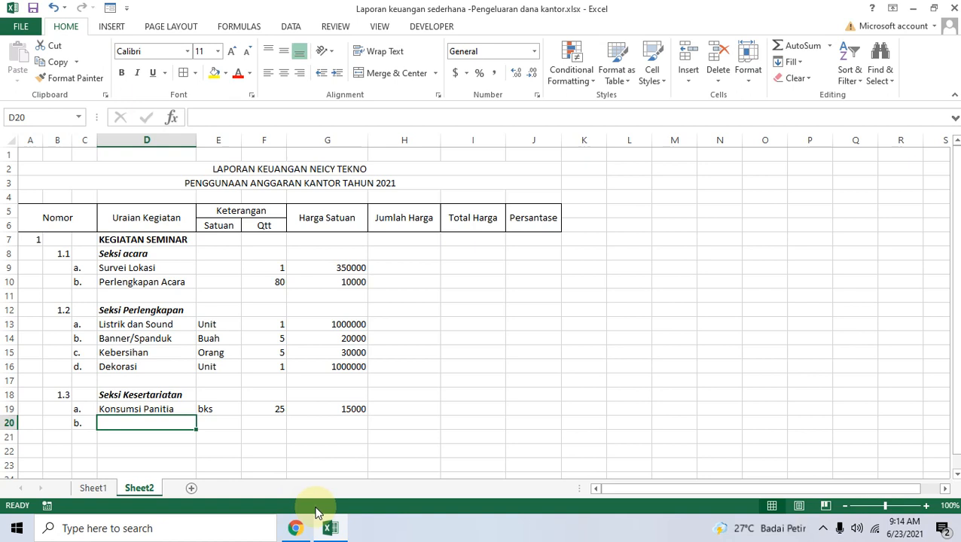
Check the section heading in the Chrome reference image, and in Excel correct cell D18 to "Seksi Kesekretariatan".
{"action": "left_click", "coordinate": [296, 530]}
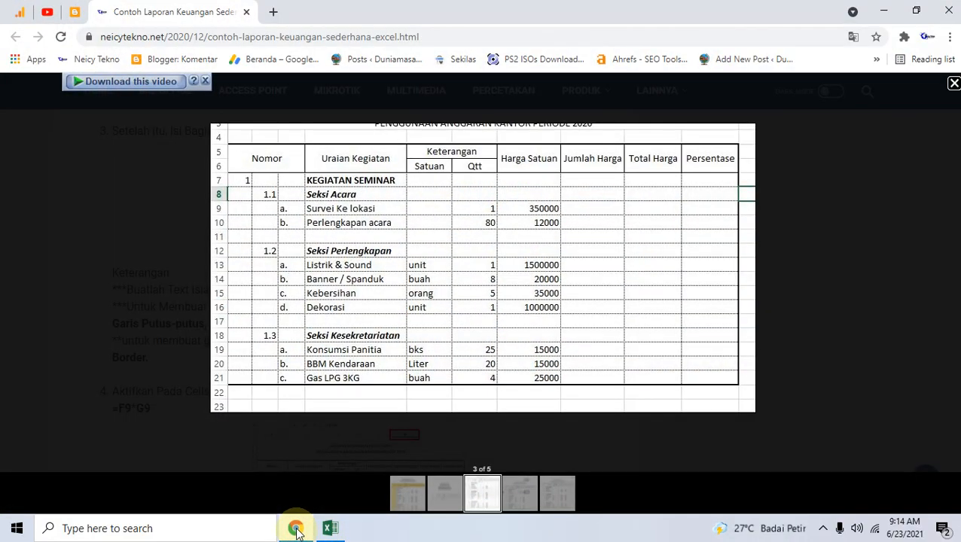
{"action": "left_click", "coordinate": [296, 529]}
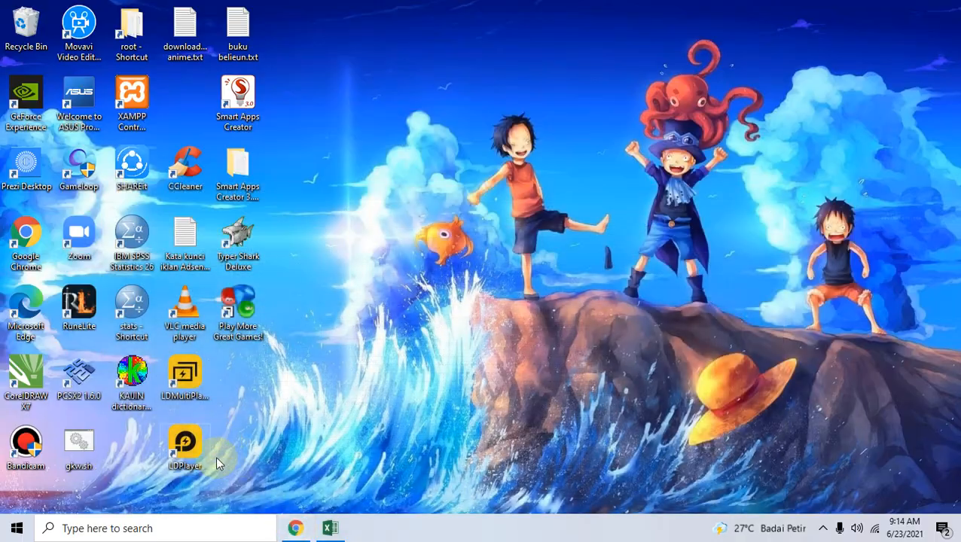
{"action": "left_click", "coordinate": [329, 532]}
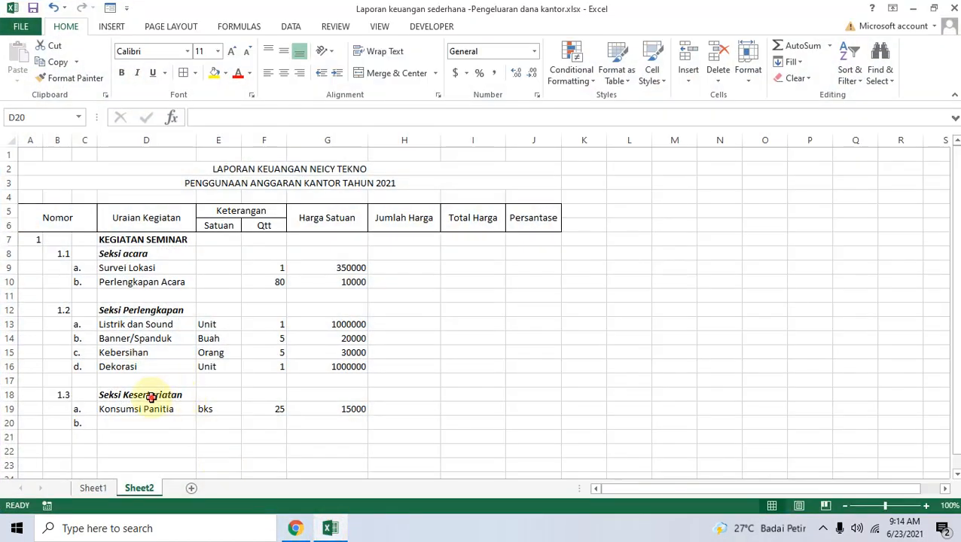
{"action": "left_click", "coordinate": [177, 397]}
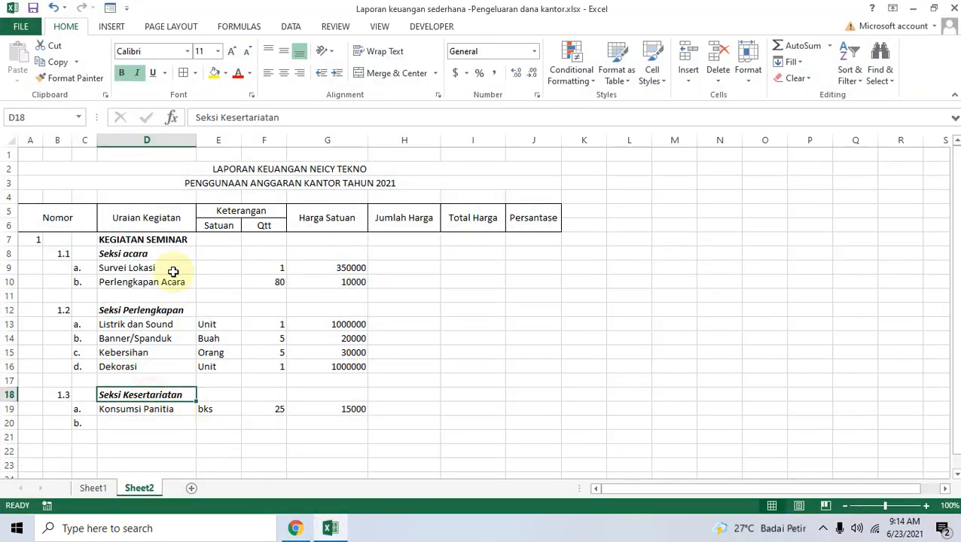
{"action": "left_click", "coordinate": [245, 118]}
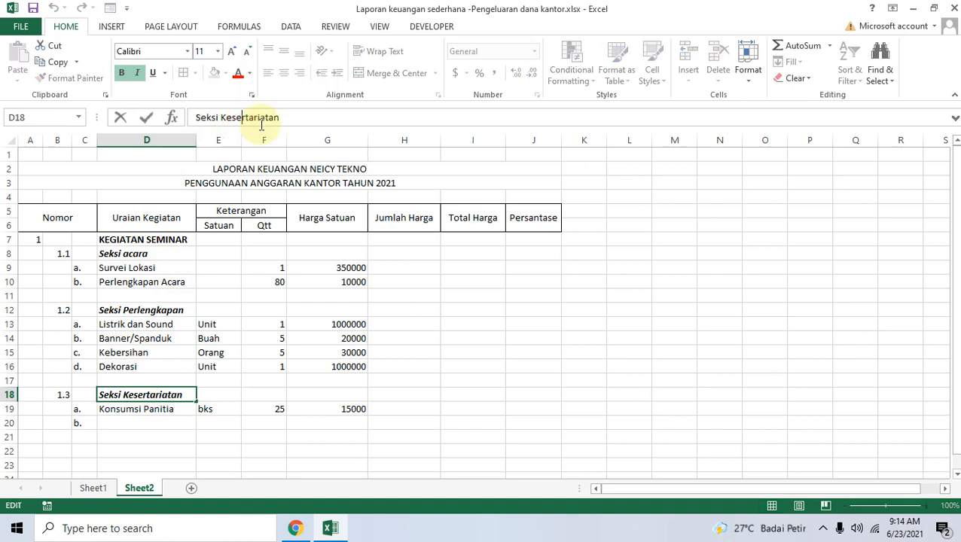
{"action": "key", "text": "BackSpace"}
{"action": "type", "text": "kr"}
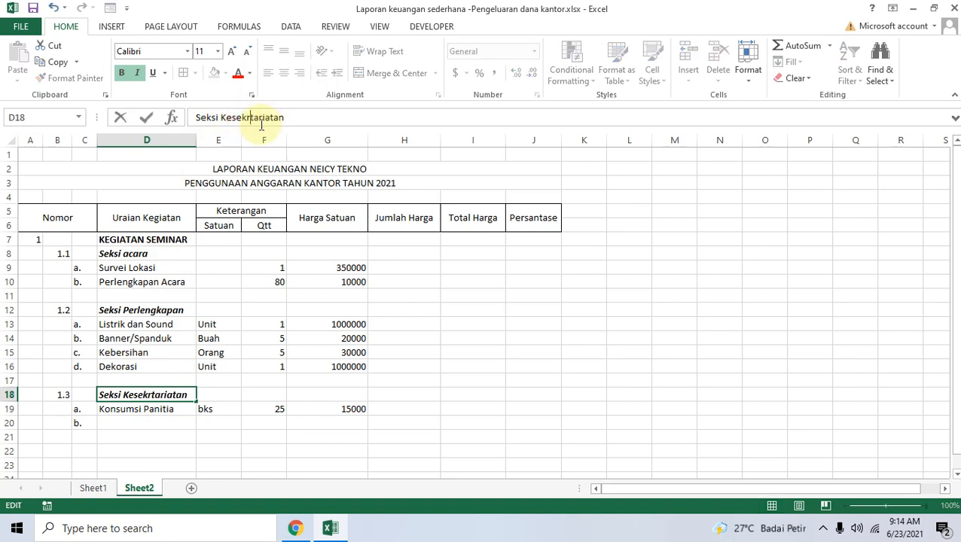
{"action": "type", "text": "e"}
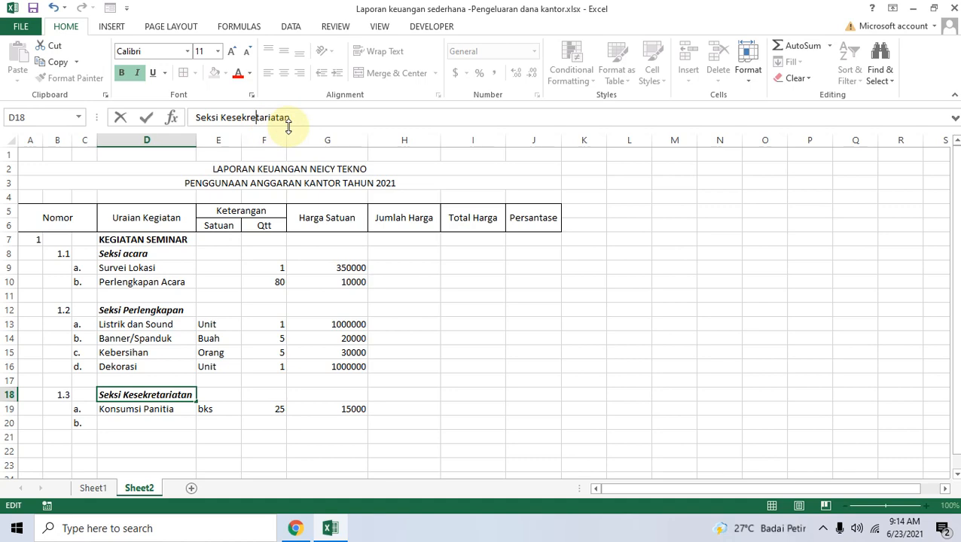
{"action": "left_click", "coordinate": [226, 407]}
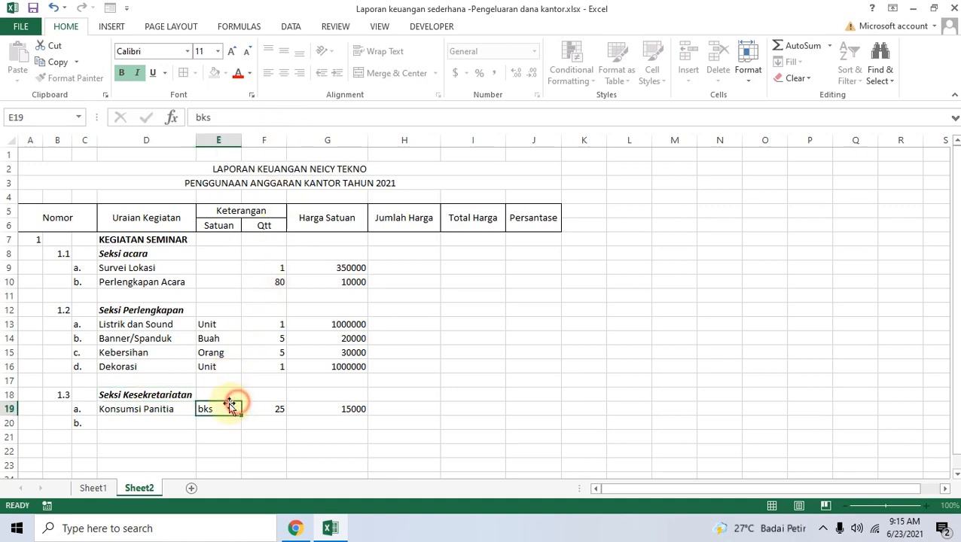
Check the Chrome reference image and enter the activity "BBM Kendaran" in cell D20 in Excel.
{"action": "left_click", "coordinate": [111, 427]}
{"action": "left_click", "coordinate": [286, 529]}
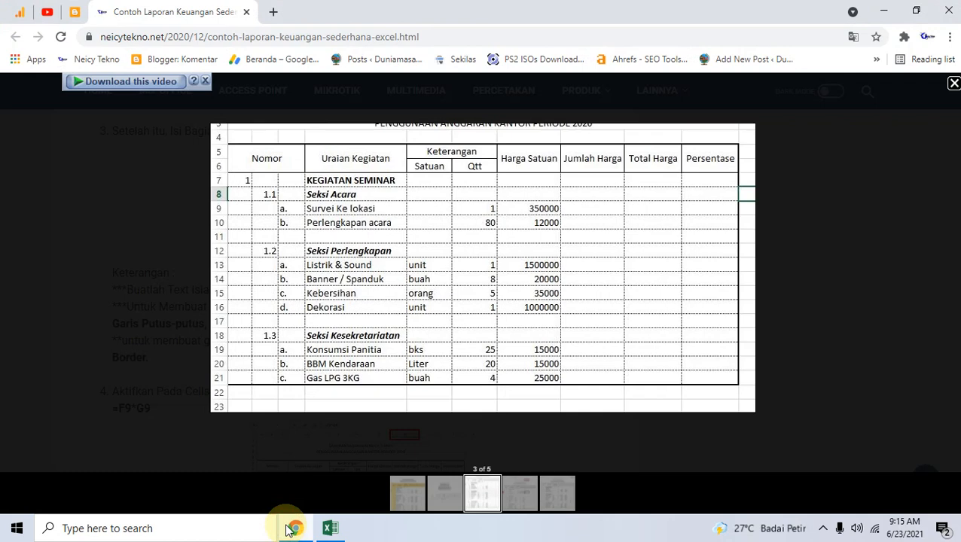
{"action": "left_click", "coordinate": [286, 528]}
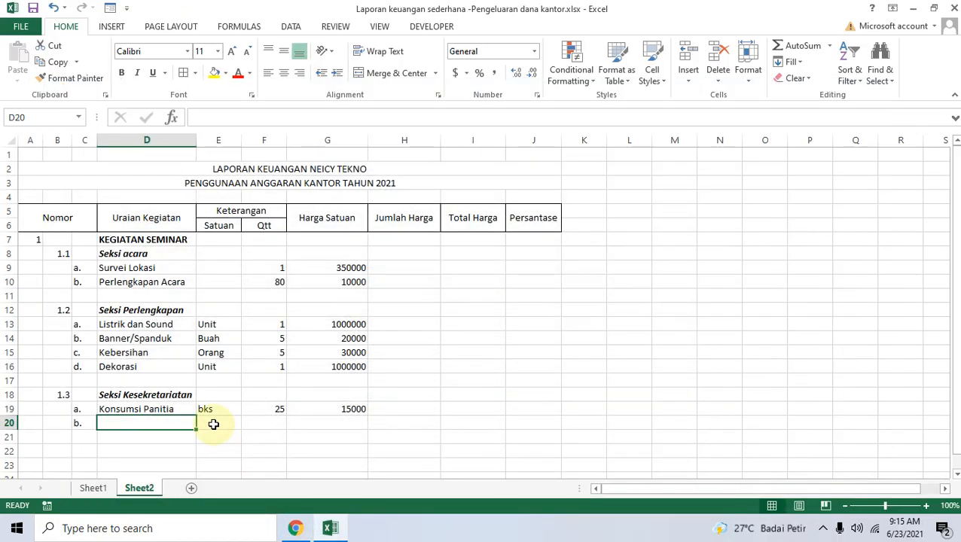
{"action": "type", "text": "BB"}
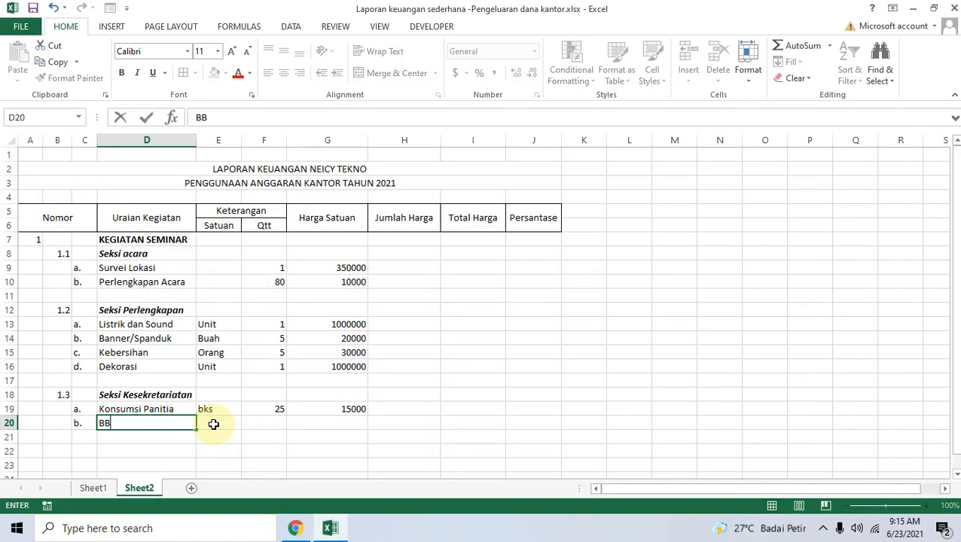
{"action": "type", "text": "M Kendaran"}
{"action": "key", "text": "Tab"}
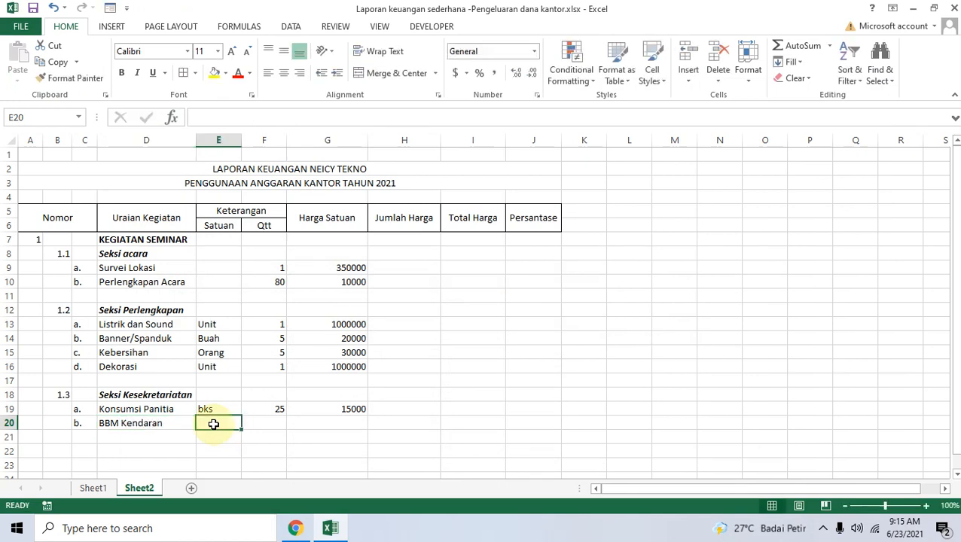
Following the Chrome reference image, enter the unit "Liter" in cell E20 and the quantity 20 in cell F20 in Excel.
{"action": "left_click", "coordinate": [295, 529]}
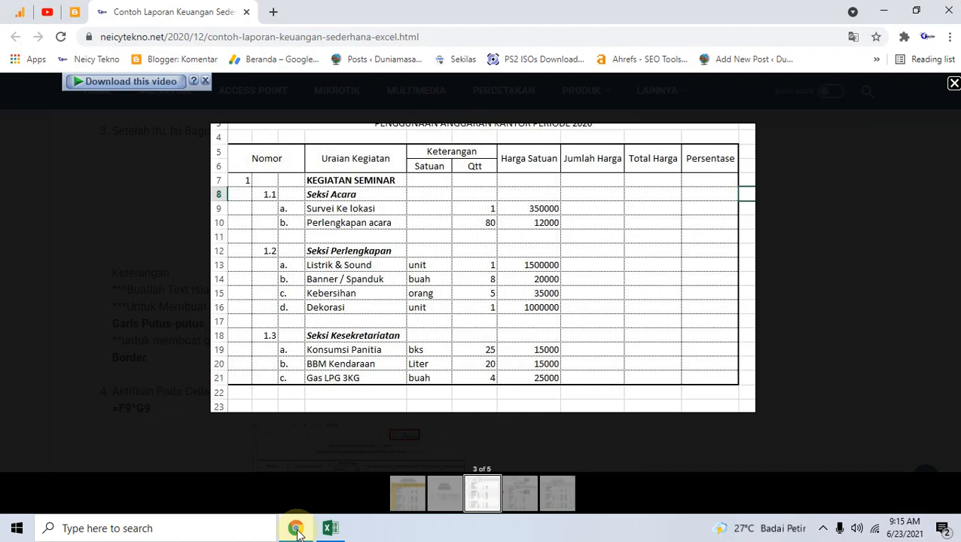
{"action": "left_click", "coordinate": [296, 529]}
{"action": "type", "text": "Liter"}
{"action": "key", "text": "Tab"}
{"action": "left_click", "coordinate": [296, 529]}
{"action": "left_click", "coordinate": [297, 529]}
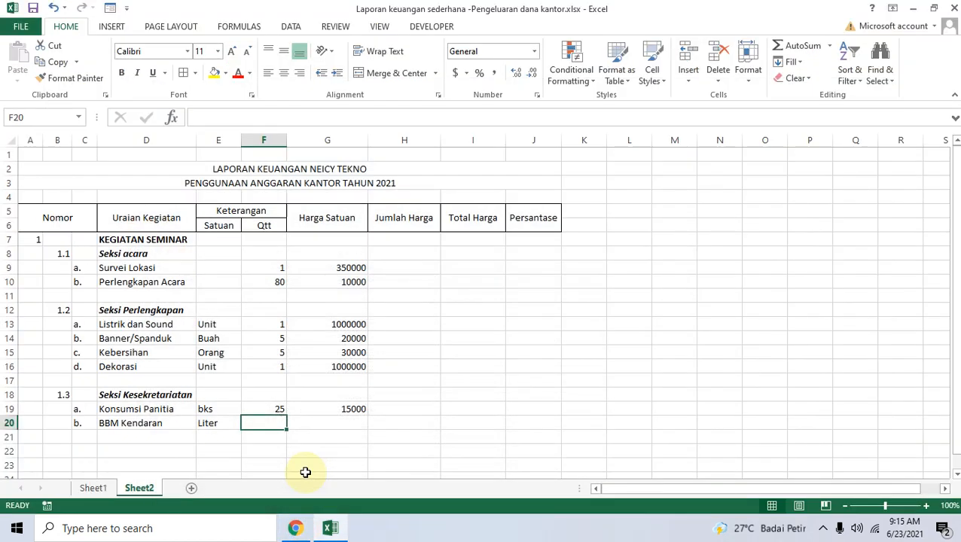
{"action": "type", "text": "20"}
{"action": "key", "text": "Tab"}
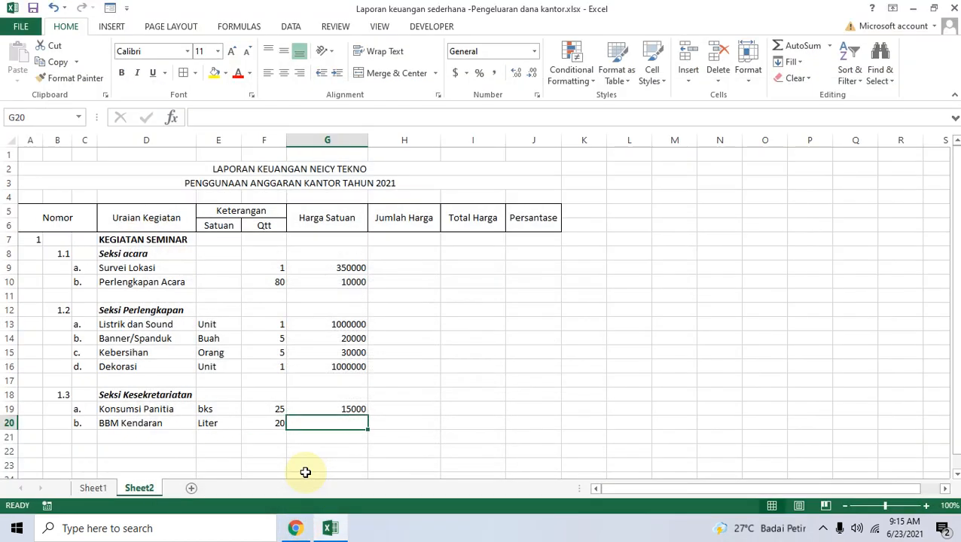
Check the Chrome reference image and enter the unit price 10000 in cell G20 in Excel.
{"action": "left_click", "coordinate": [296, 529]}
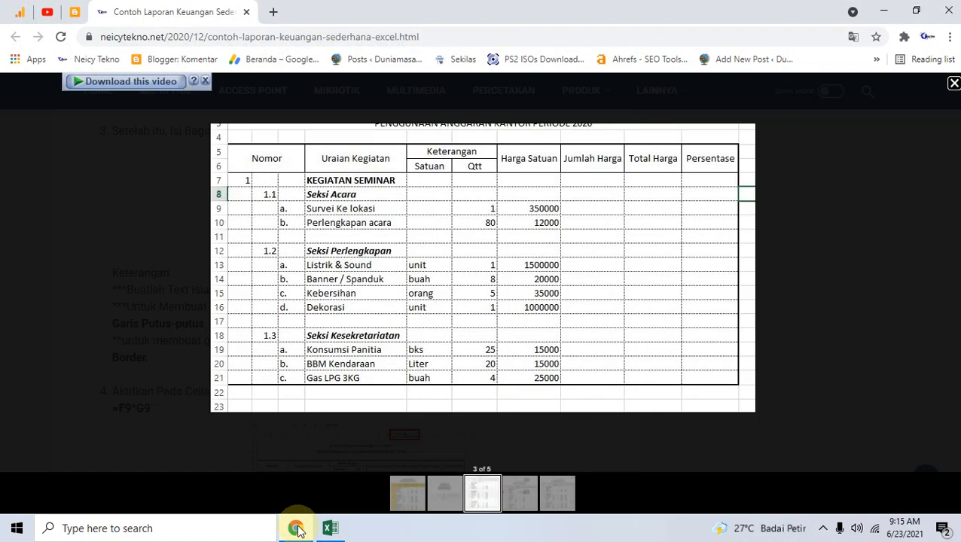
{"action": "left_click", "coordinate": [296, 529]}
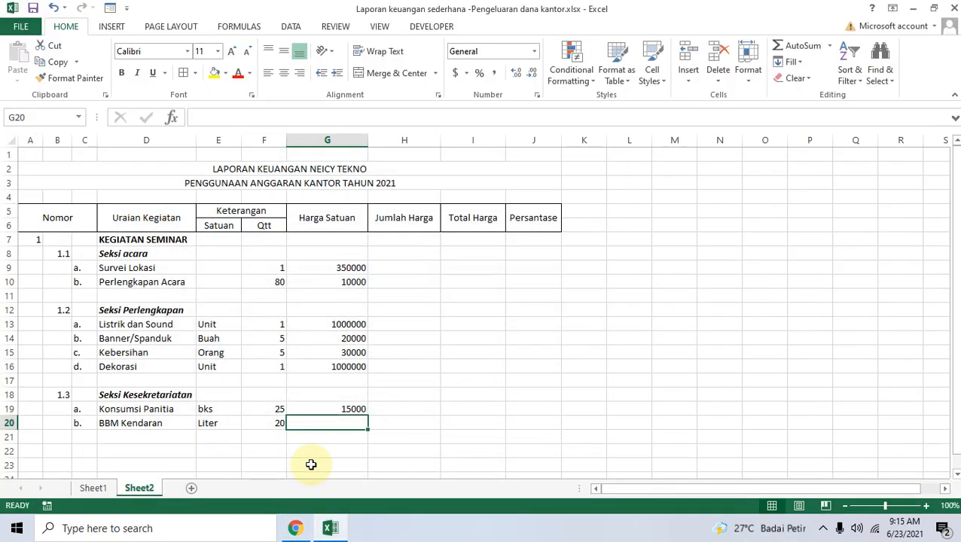
{"action": "type", "text": "100"}
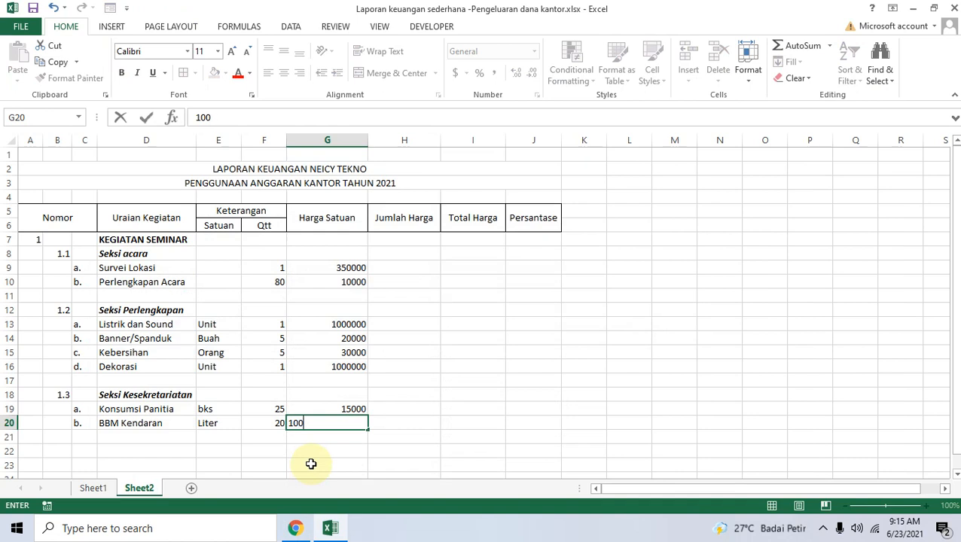
{"action": "key", "text": "Return"}
Enter the item letter "c." in cell C21 and, following the Chrome reference image, the activity "Gas LPG 3KG" in cell D21 in Excel.
{"action": "key", "text": "Left"}
{"action": "key", "text": "Left"}
{"action": "key", "text": "Left"}
{"action": "key", "text": "Left"}
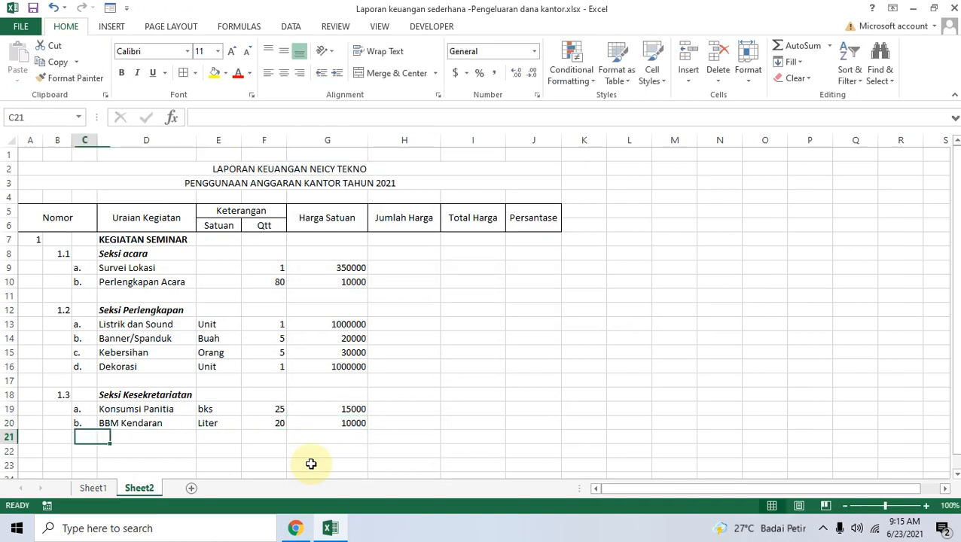
{"action": "type", "text": "c."}
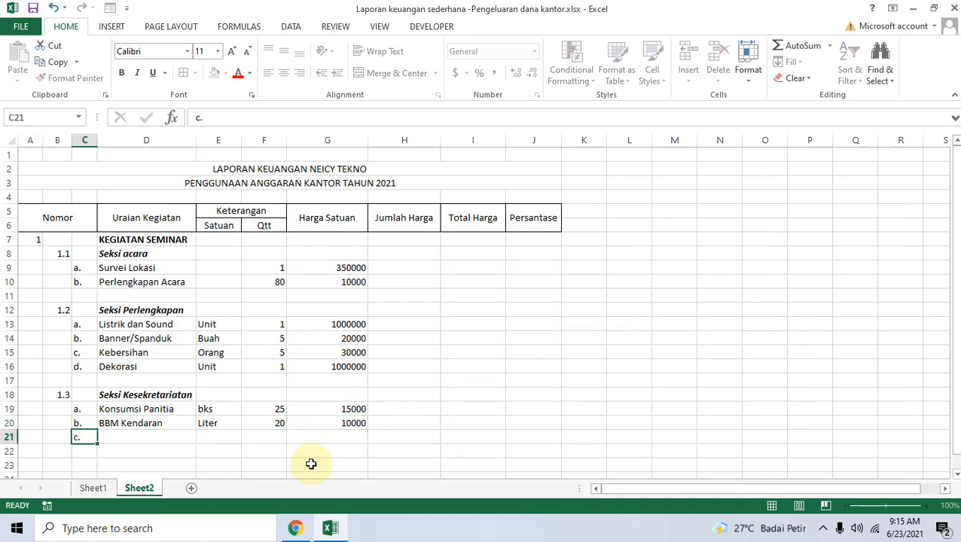
{"action": "key", "text": "Right"}
{"action": "left_click", "coordinate": [301, 527]}
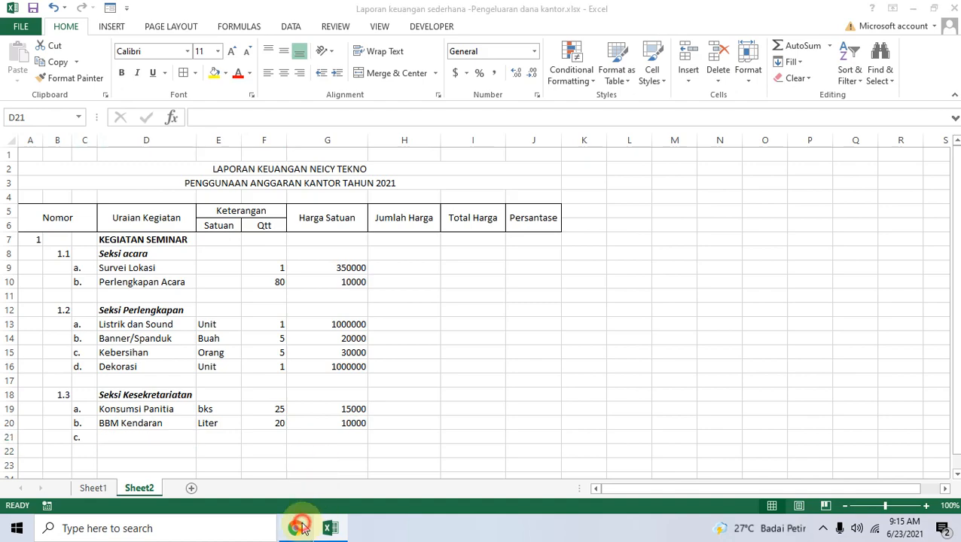
{"action": "left_click", "coordinate": [301, 528]}
{"action": "type", "text": "Gas LPG 3KG"}
{"action": "key", "text": "Tab"}
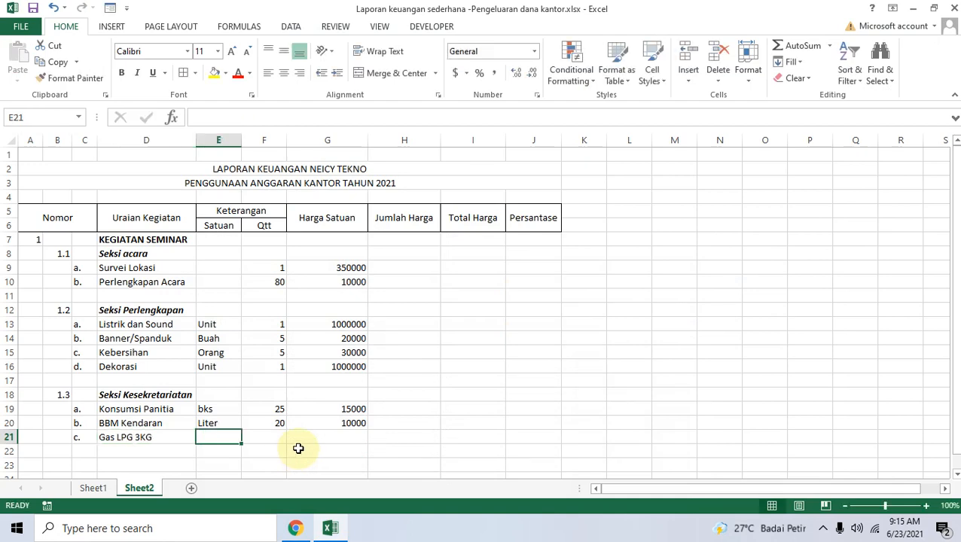
Check the Chrome reference image, and in Excel enter the unit "Buah" in cell E21 and the quantity 4 in cell F21.
{"action": "left_click", "coordinate": [296, 528]}
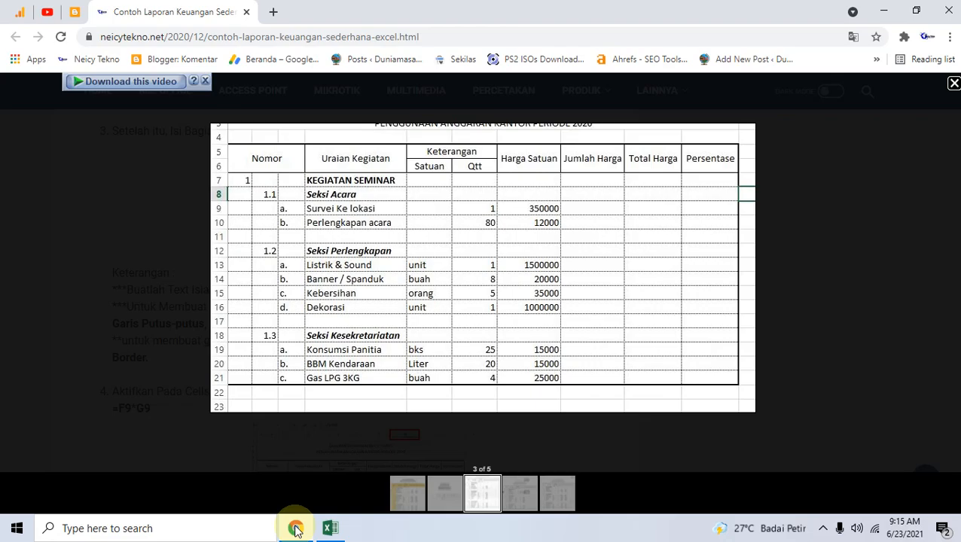
{"action": "left_click", "coordinate": [296, 528]}
{"action": "type", "text": "Buah"}
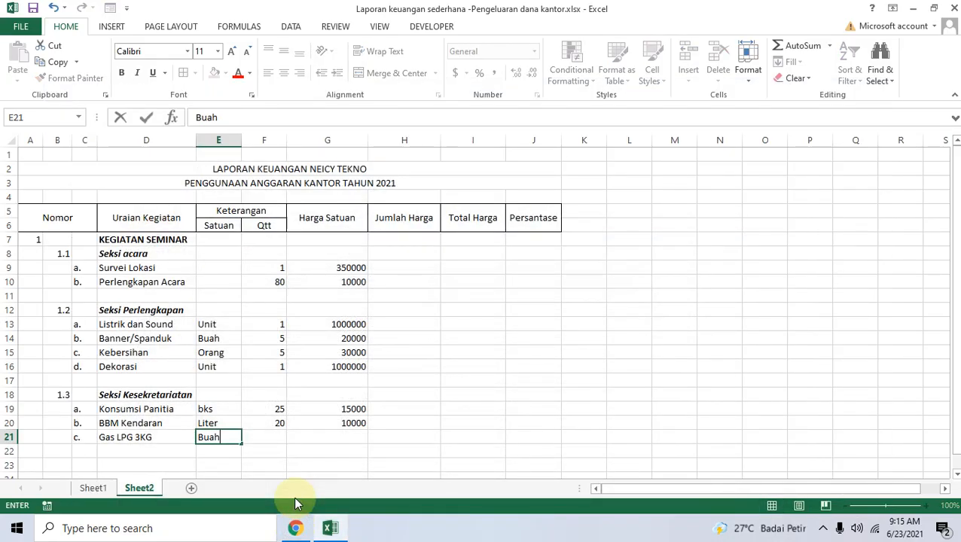
{"action": "key", "text": "Tab"}
{"action": "type", "text": "4"}
{"action": "key", "text": "Tab"}
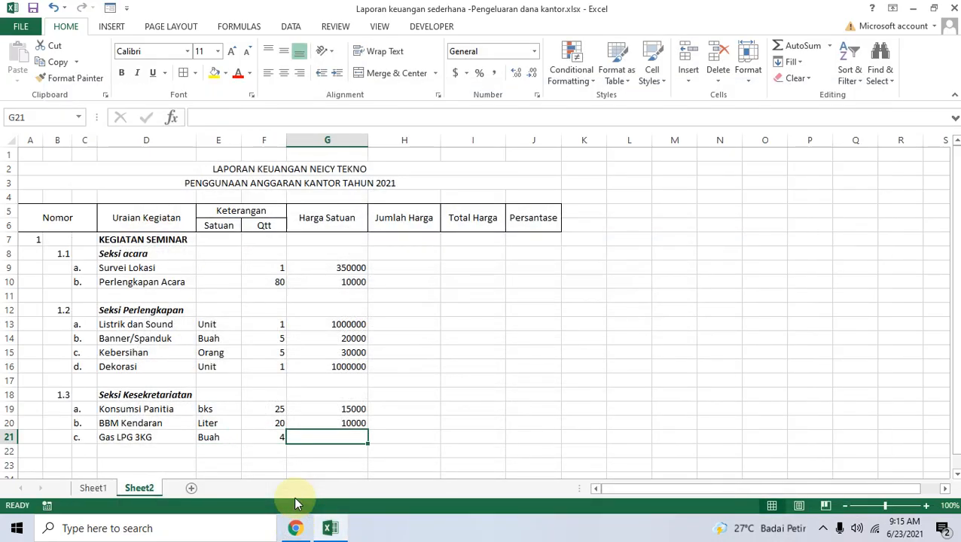
Check the Chrome reference image and enter the unit price 25000 in cell G21 in Excel.
{"action": "left_click", "coordinate": [316, 530]}
{"action": "left_click", "coordinate": [315, 532]}
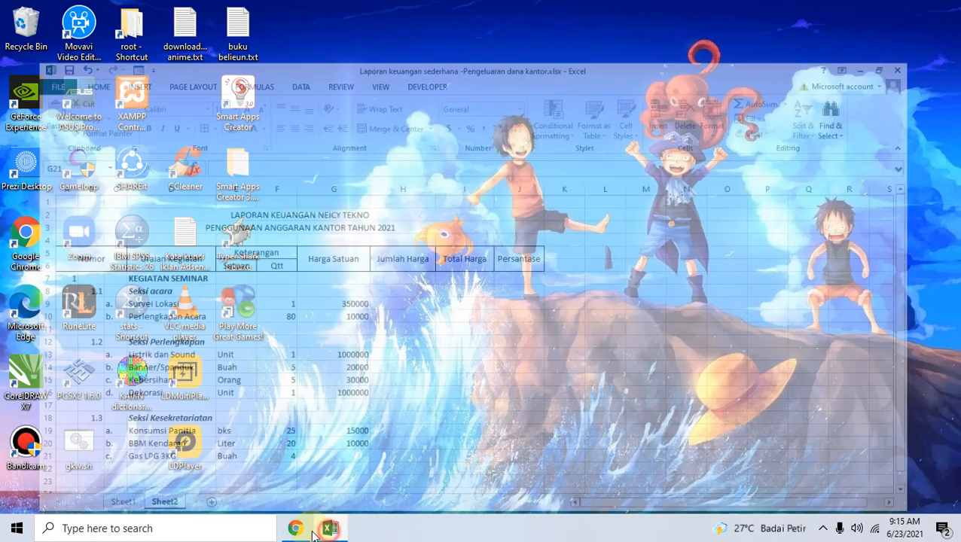
{"action": "left_click", "coordinate": [298, 530]}
{"action": "left_click", "coordinate": [302, 530]}
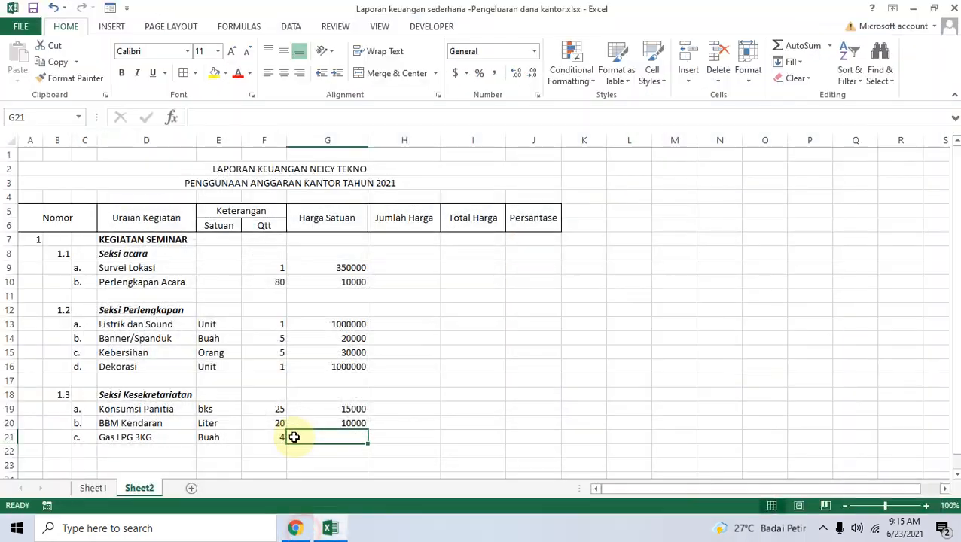
{"action": "type", "text": "25000"}
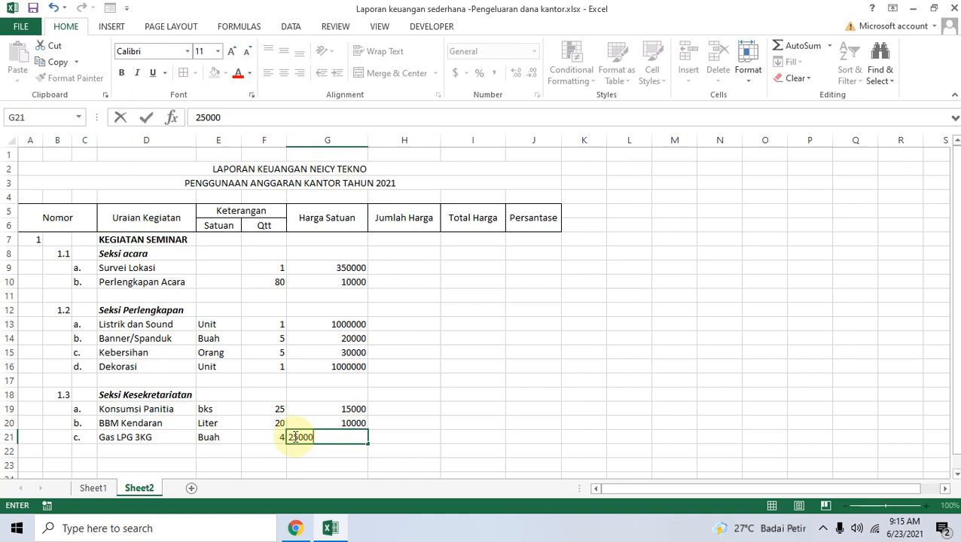
{"action": "left_click", "coordinate": [398, 436]}
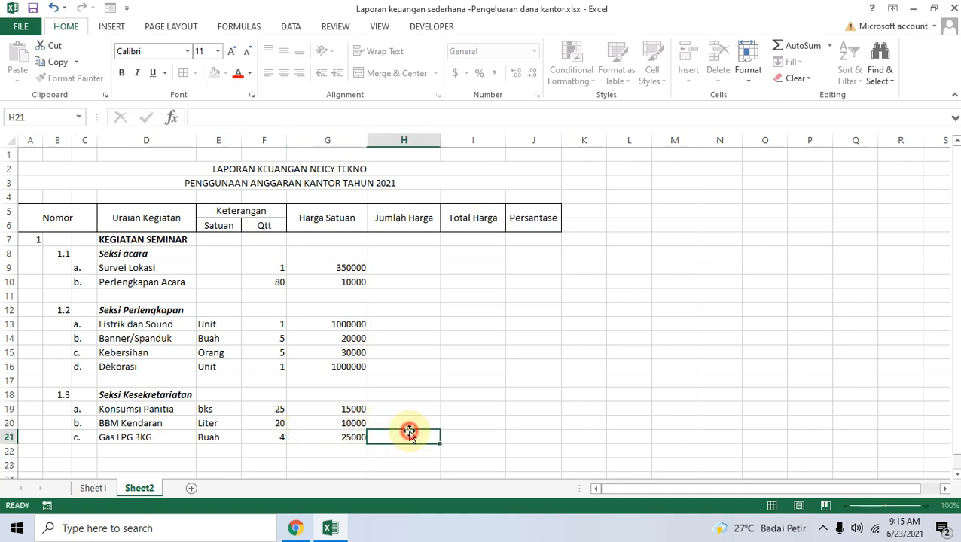
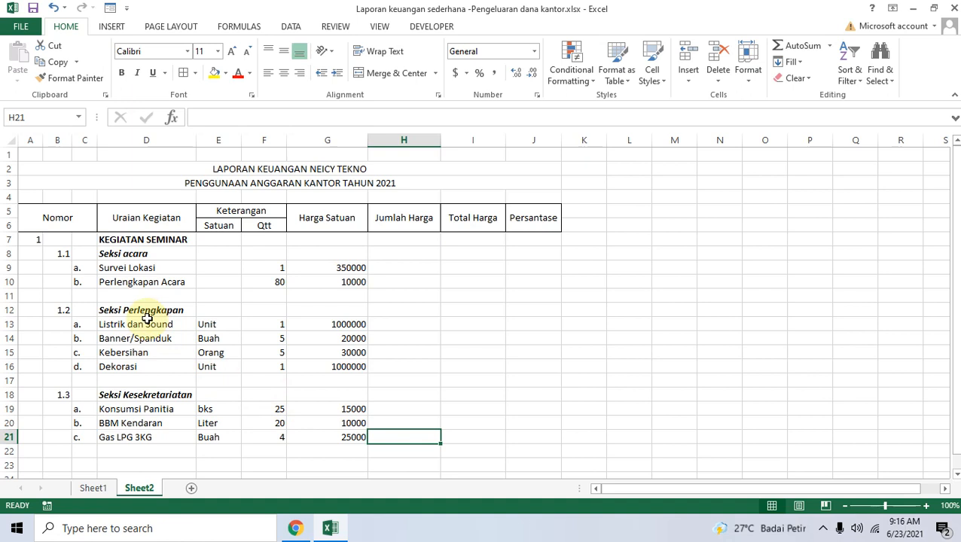
Choose the fine dotted border line style and draw an outline around the table body A7:J21.
{"action": "left_click_drag", "start_coordinate": [30, 239], "coordinate": [538, 446]}
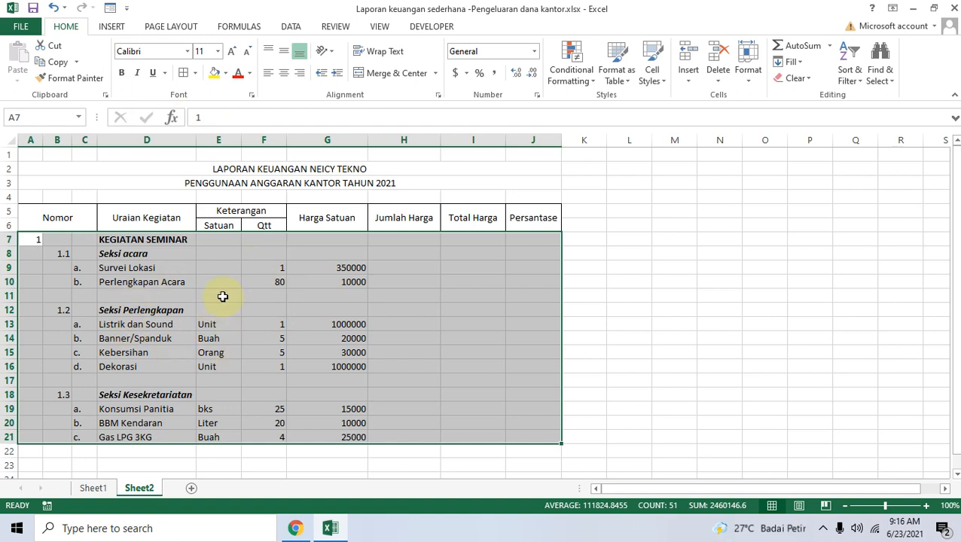
{"action": "left_click", "coordinate": [192, 72]}
{"action": "mouse_move", "coordinate": [260, 397]}
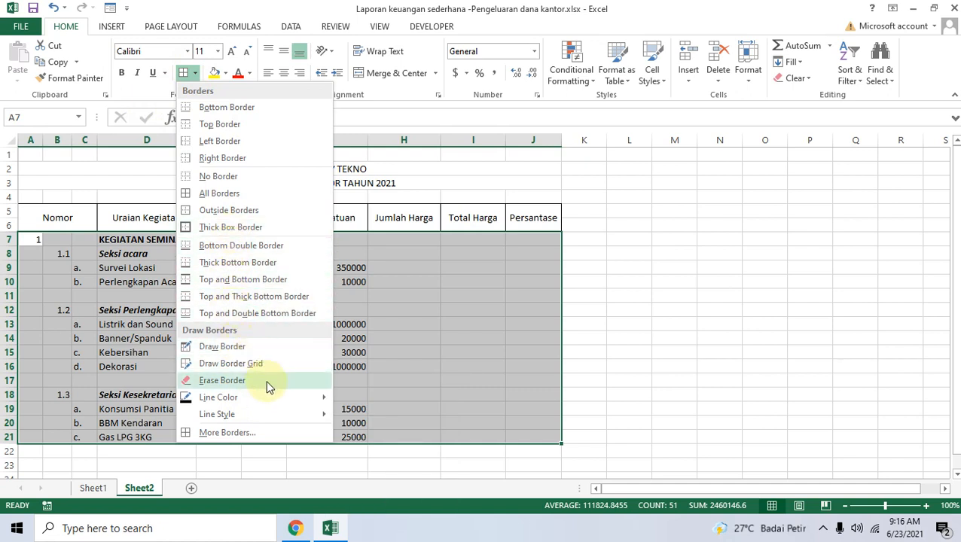
{"action": "mouse_move", "coordinate": [283, 418]}
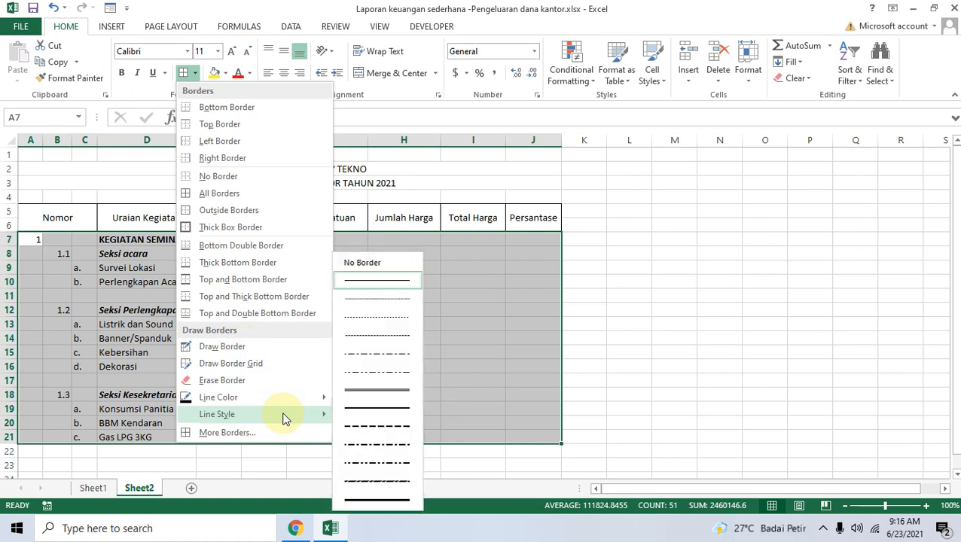
{"action": "left_click", "coordinate": [381, 299]}
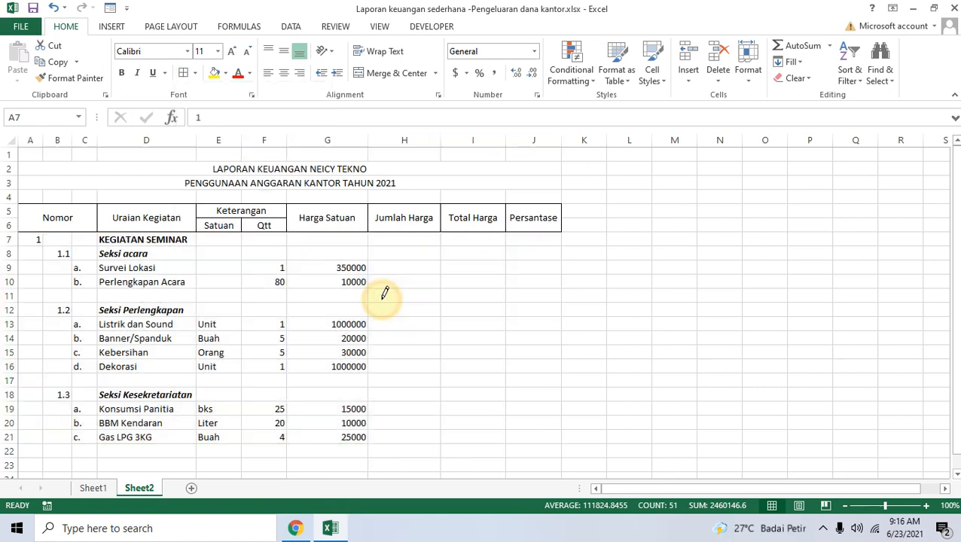
{"action": "mouse_move", "coordinate": [21, 251]}
{"action": "left_mouse_down"}
{"action": "mouse_move", "coordinate": [128, 265]}
{"action": "mouse_move", "coordinate": [524, 437]}
{"action": "left_mouse_up"}
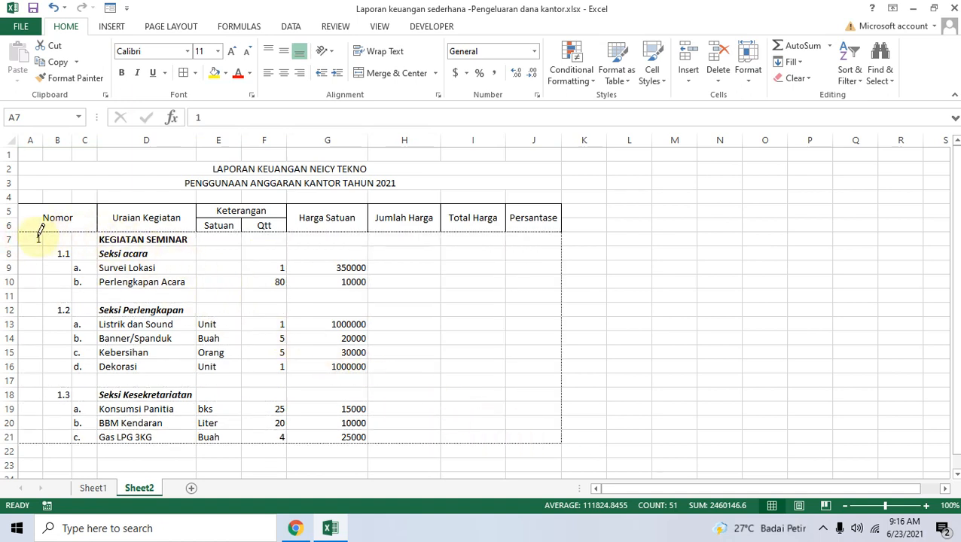
Draw dotted outlines around rows 7 to 21 of columns A:C, D, E, F, G, H and I in the table body.
{"action": "mouse_move", "coordinate": [36, 230]}
{"action": "left_mouse_down"}
{"action": "mouse_move", "coordinate": [37, 241]}
{"action": "mouse_move", "coordinate": [56, 243]}
{"action": "mouse_move", "coordinate": [64, 374]}
{"action": "mouse_move", "coordinate": [88, 454]}
{"action": "mouse_move", "coordinate": [89, 433]}
{"action": "left_mouse_up"}
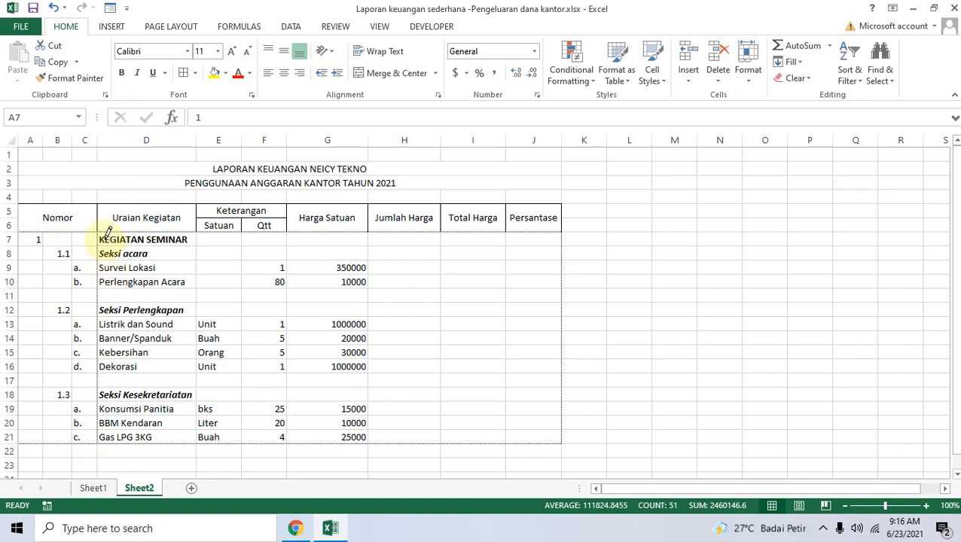
{"action": "mouse_move", "coordinate": [101, 232]}
{"action": "left_mouse_down"}
{"action": "mouse_move", "coordinate": [208, 399]}
{"action": "mouse_move", "coordinate": [192, 432]}
{"action": "left_mouse_up"}
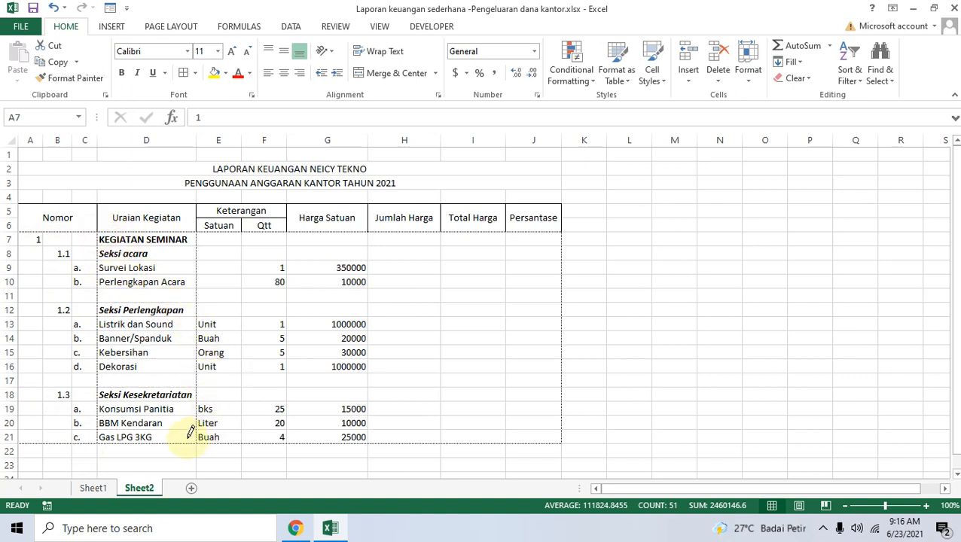
{"action": "mouse_move", "coordinate": [210, 242]}
{"action": "left_mouse_down"}
{"action": "mouse_move", "coordinate": [248, 327]}
{"action": "mouse_move", "coordinate": [234, 419]}
{"action": "left_mouse_up"}
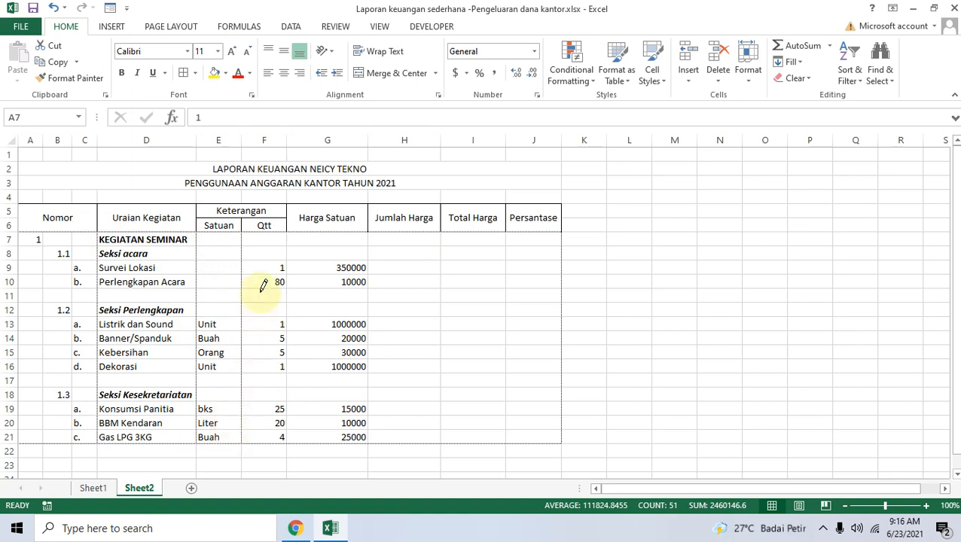
{"action": "mouse_move", "coordinate": [262, 231]}
{"action": "left_mouse_down"}
{"action": "mouse_move", "coordinate": [286, 371]}
{"action": "mouse_move", "coordinate": [281, 421]}
{"action": "left_mouse_up"}
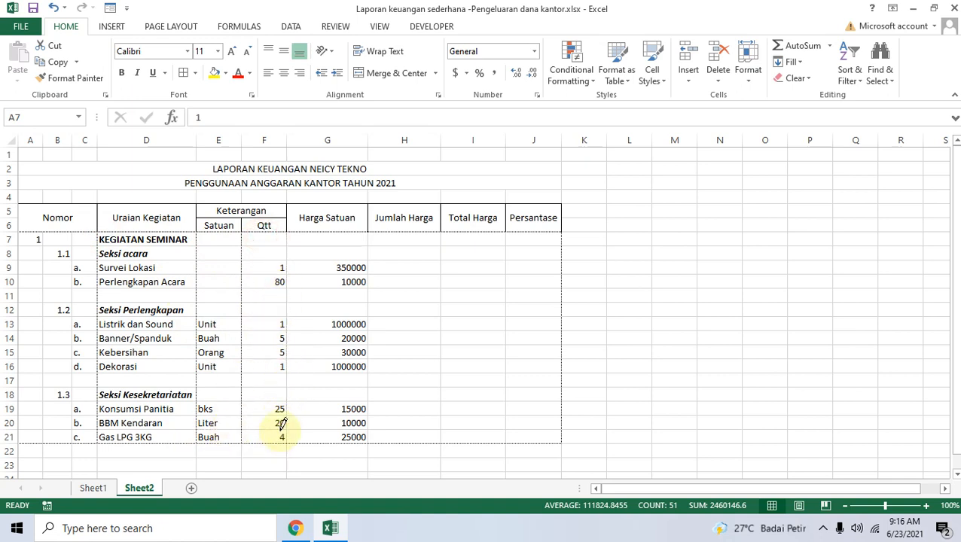
{"action": "mouse_move", "coordinate": [315, 232]}
{"action": "left_mouse_down"}
{"action": "mouse_move", "coordinate": [341, 353]}
{"action": "mouse_move", "coordinate": [337, 430]}
{"action": "left_mouse_up"}
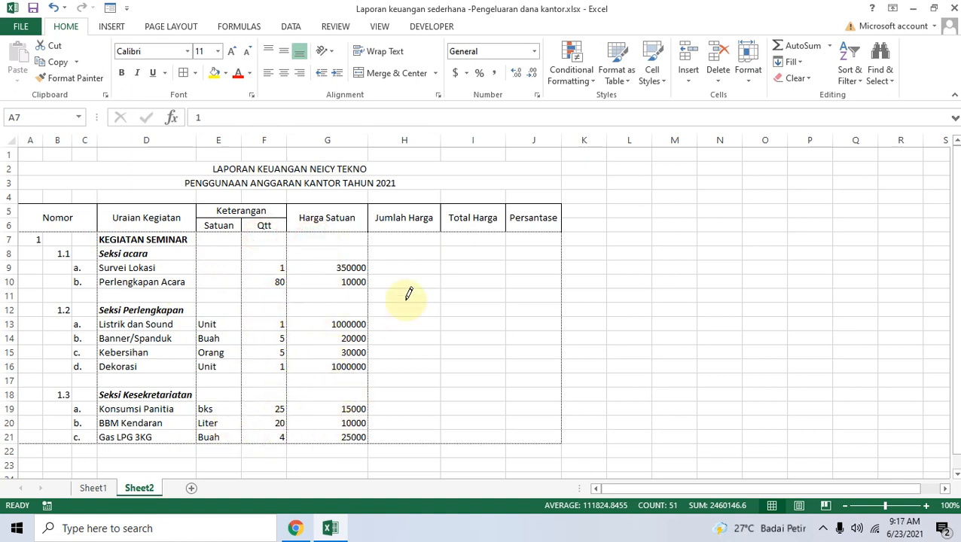
{"action": "mouse_move", "coordinate": [405, 234]}
{"action": "left_mouse_down"}
{"action": "mouse_move", "coordinate": [416, 404]}
{"action": "mouse_move", "coordinate": [408, 435]}
{"action": "left_mouse_up"}
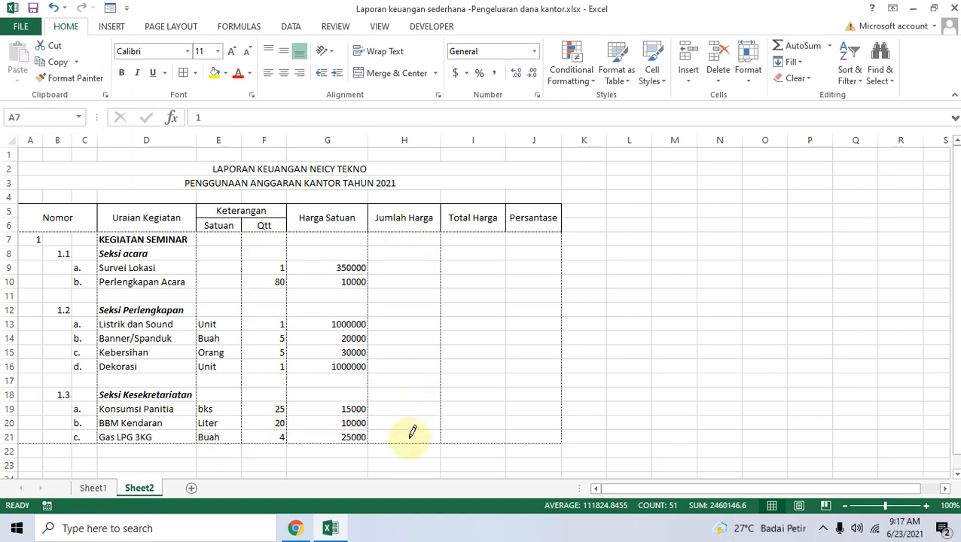
{"action": "left_click_drag", "start_coordinate": [460, 238], "coordinate": [482, 442]}
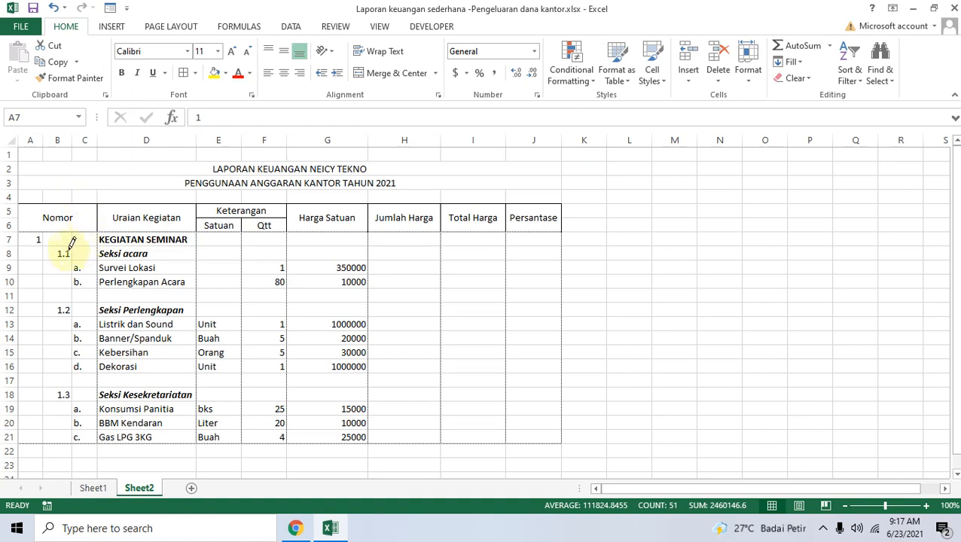
{"action": "left_click_drag", "start_coordinate": [68, 242], "coordinate": [371, 239]}
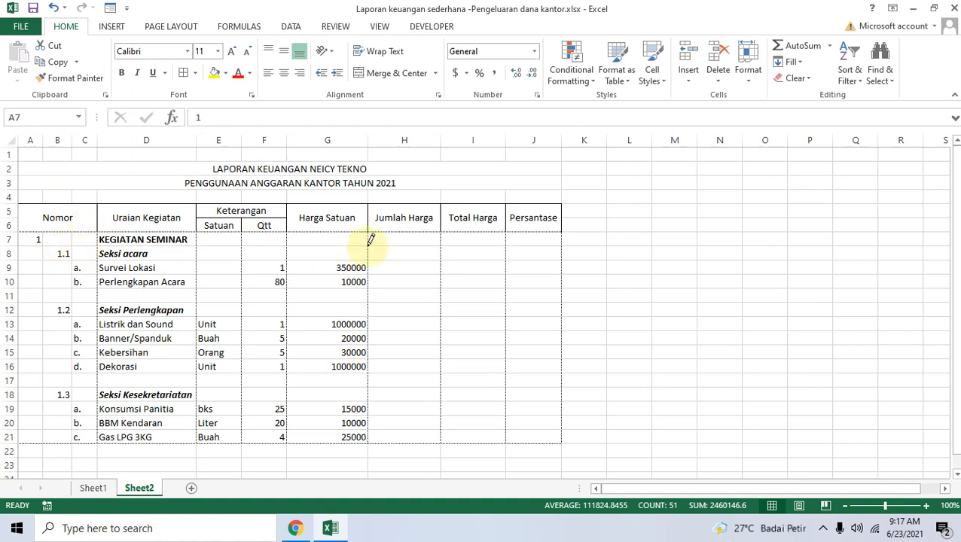
Examine the table's reference image in the Chrome article and read its instructions on dotted lines and the Thick Box Border.
{"action": "left_click", "coordinate": [294, 529]}
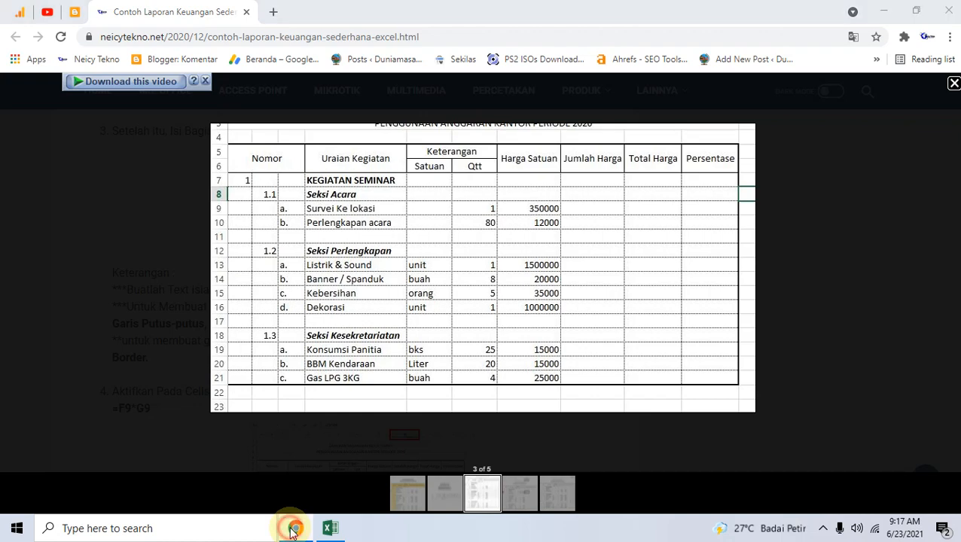
{"action": "left_click", "coordinate": [294, 529]}
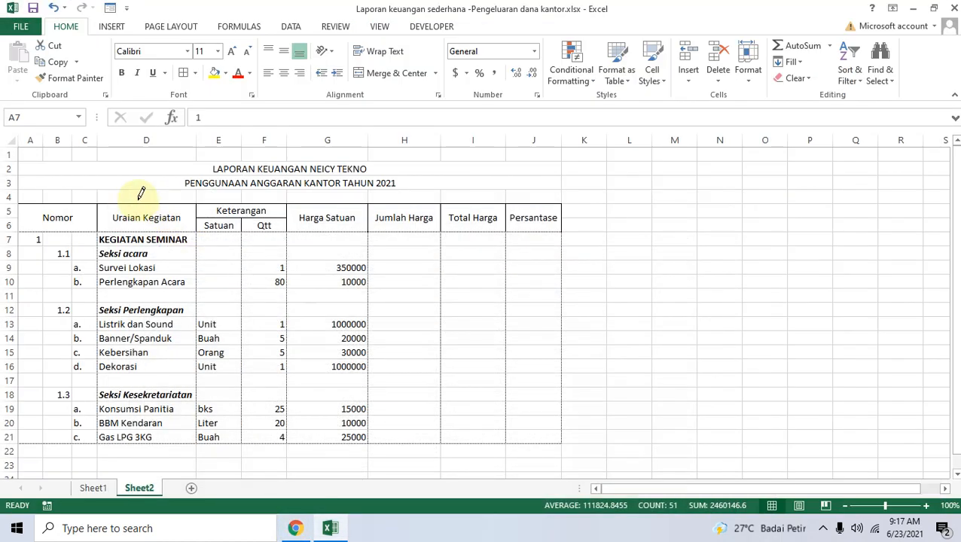
{"action": "left_click", "coordinate": [194, 74]}
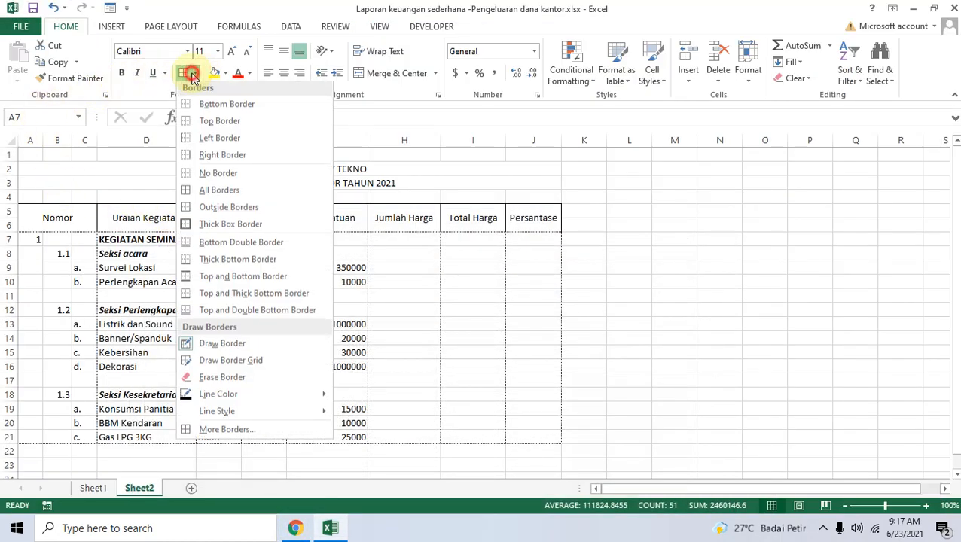
{"action": "left_click", "coordinate": [294, 529]}
{"action": "left_click", "coordinate": [509, 493]}
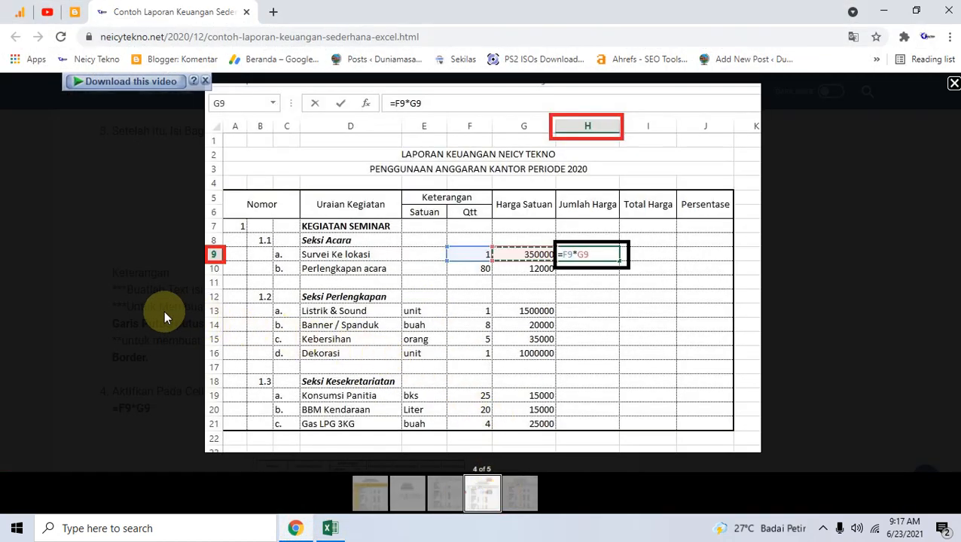
{"action": "left_click", "coordinate": [85, 307]}
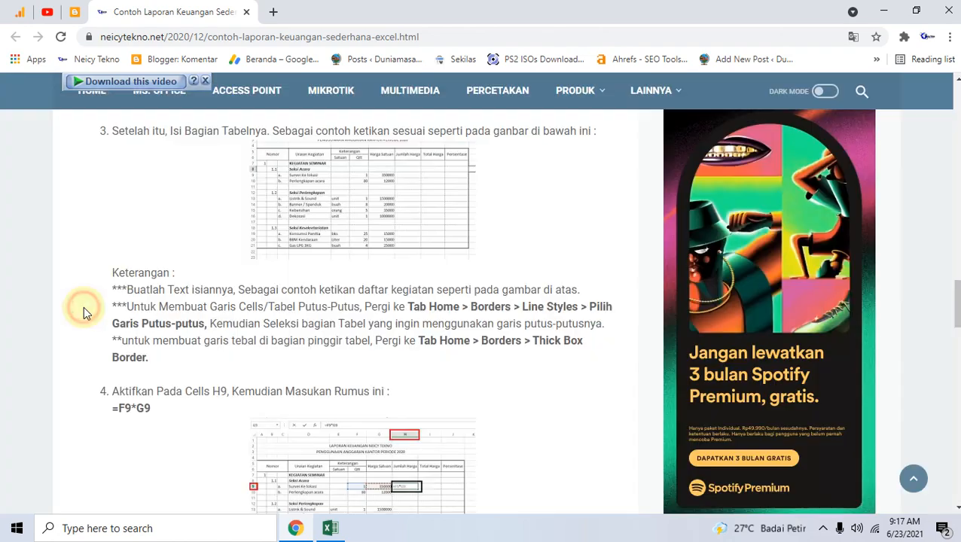
{"action": "scroll", "coordinate": [81, 307], "scroll_direction": "down", "scroll_amount": 5}
{"action": "scroll", "coordinate": [142, 304], "scroll_direction": "up", "scroll_amount": 3}
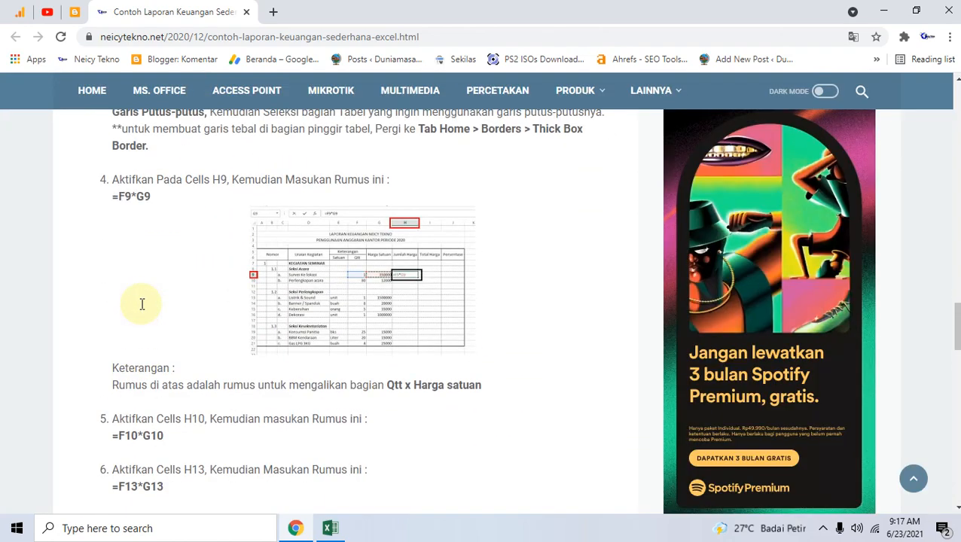
{"action": "scroll", "coordinate": [140, 303], "scroll_direction": "up", "scroll_amount": 2}
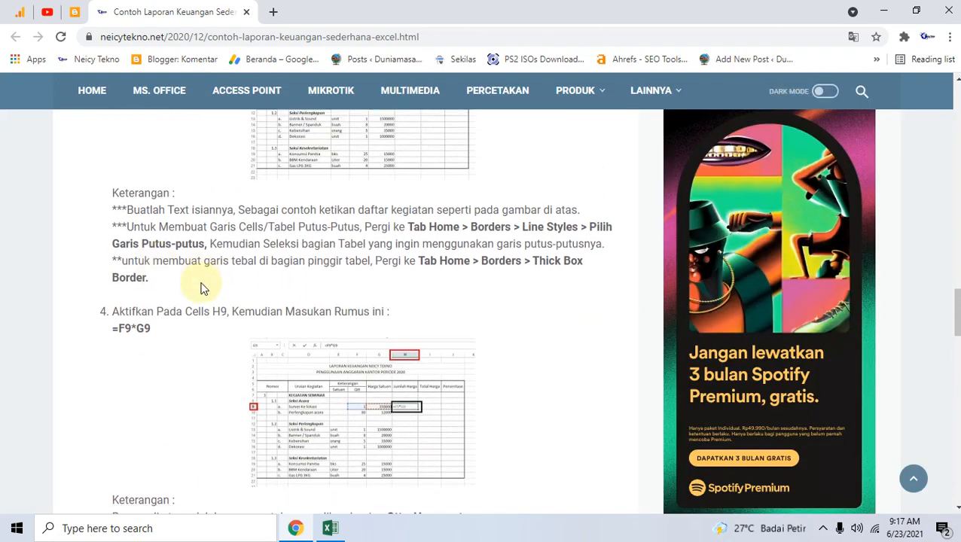
Switch to Excel and apply dotted borders to all cells of the table body A7:J21.
{"action": "left_click", "coordinate": [330, 528]}
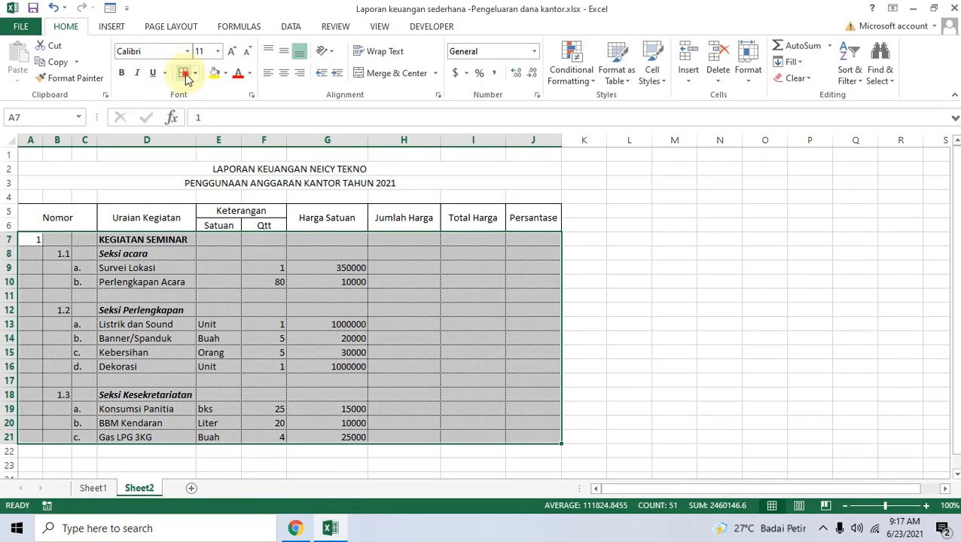
{"action": "left_click", "coordinate": [629, 294]}
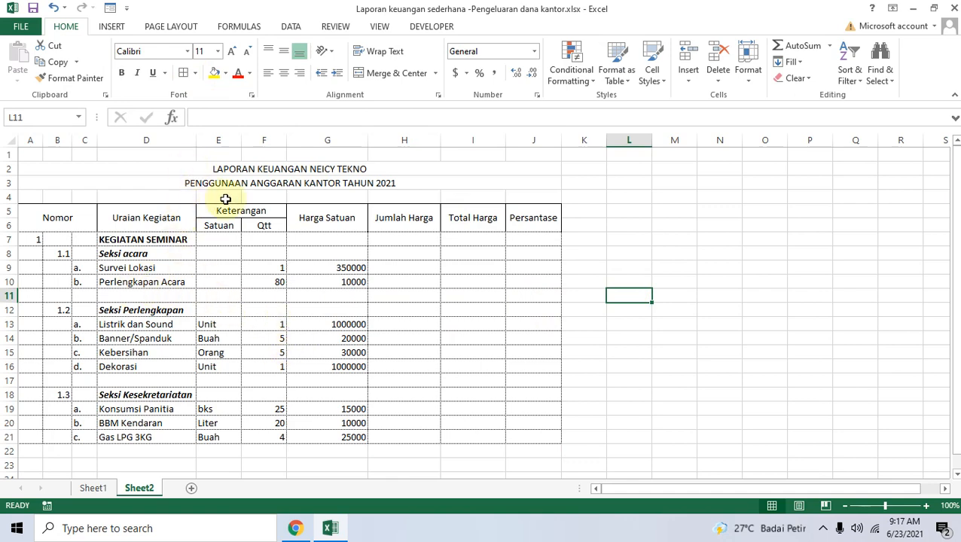
{"action": "left_click", "coordinate": [617, 238]}
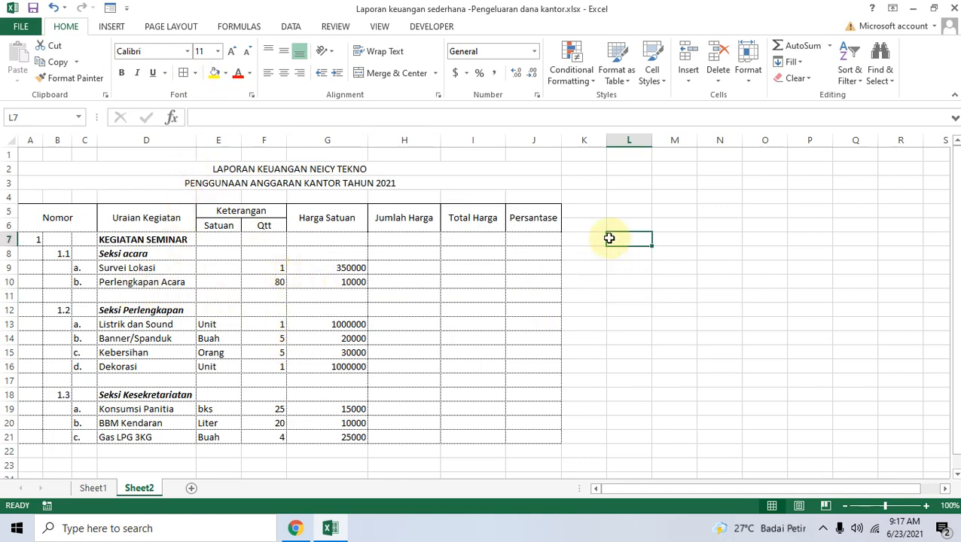
Copy the formula =F9*G9 for cell H9 from the Chrome article and paste it into that cell in Excel.
{"action": "left_click", "coordinate": [404, 267]}
{"action": "left_click", "coordinate": [295, 528]}
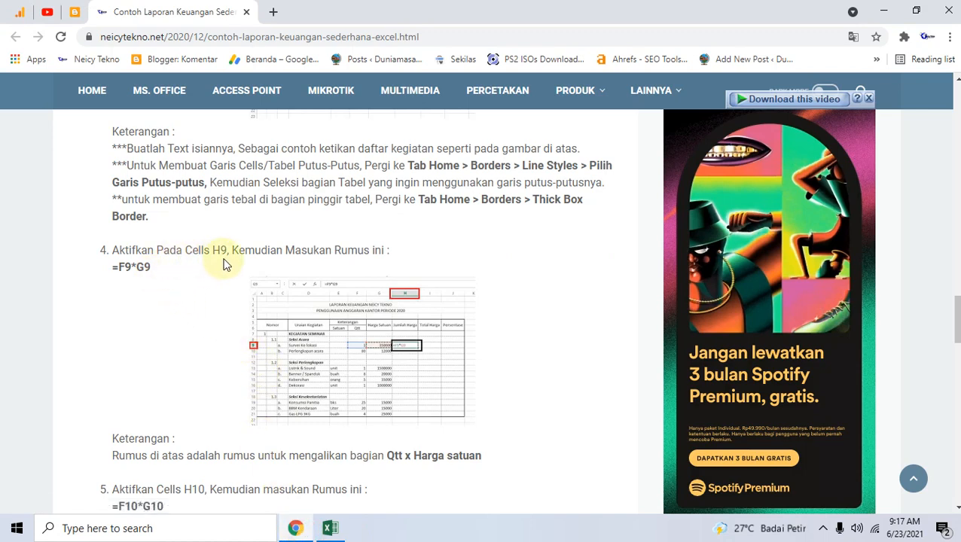
{"action": "left_click", "coordinate": [330, 528]}
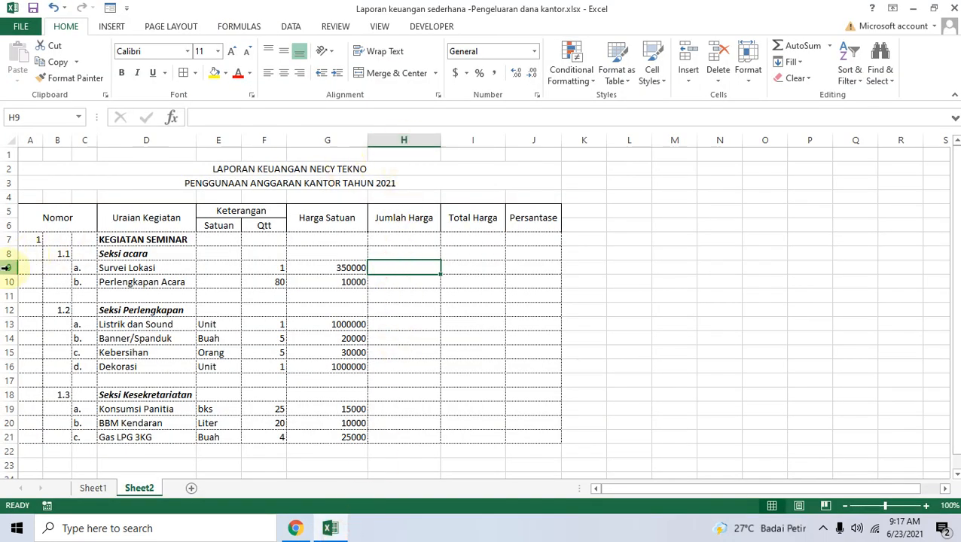
{"action": "left_click", "coordinate": [295, 529]}
{"action": "left_click_drag", "start_coordinate": [155, 267], "coordinate": [111, 269]}
{"action": "key", "text": "ctrl+c"}
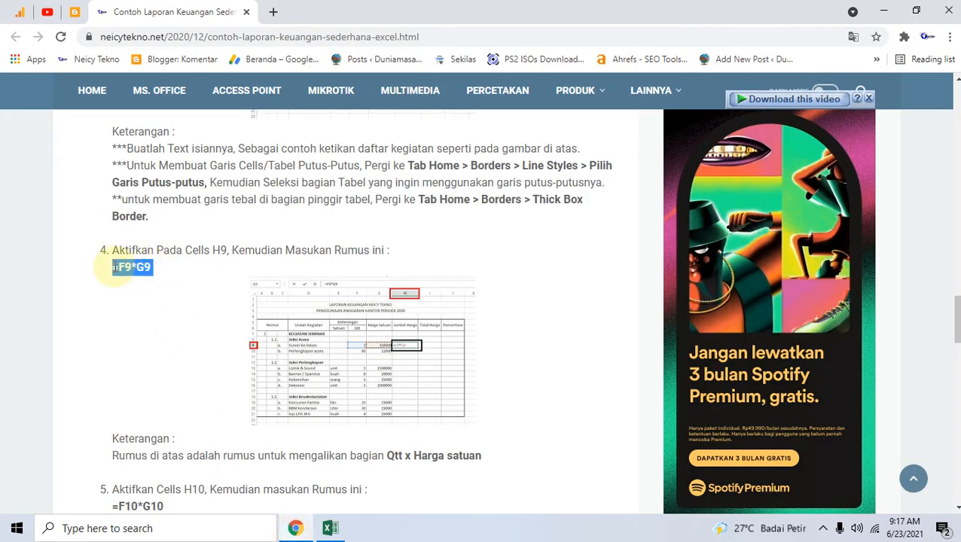
{"action": "left_click", "coordinate": [330, 528]}
{"action": "key", "text": "ctrl+v"}
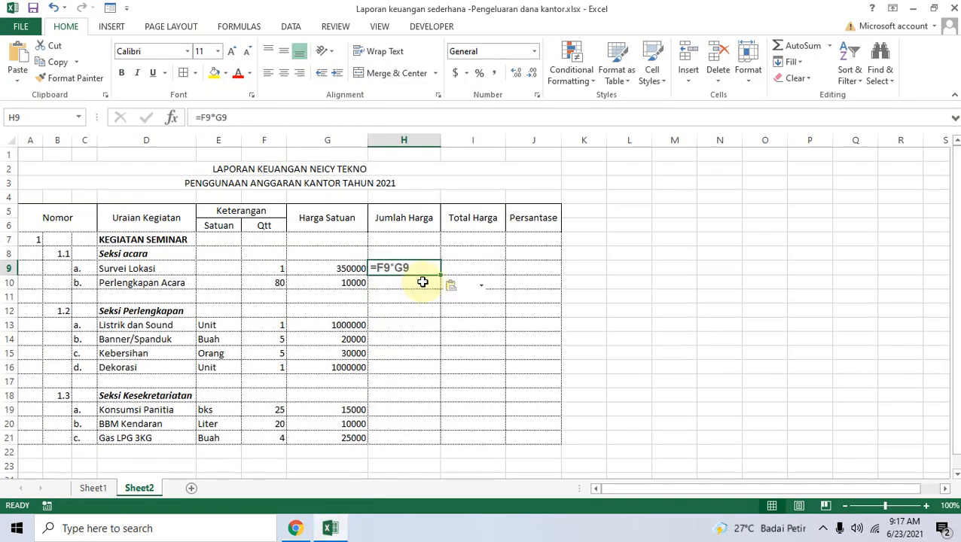
Try to edit and re-enter the pasted formula in cell H9, and dismiss the formula error alert.
{"action": "left_click", "coordinate": [610, 268]}
{"action": "left_click", "coordinate": [404, 259]}
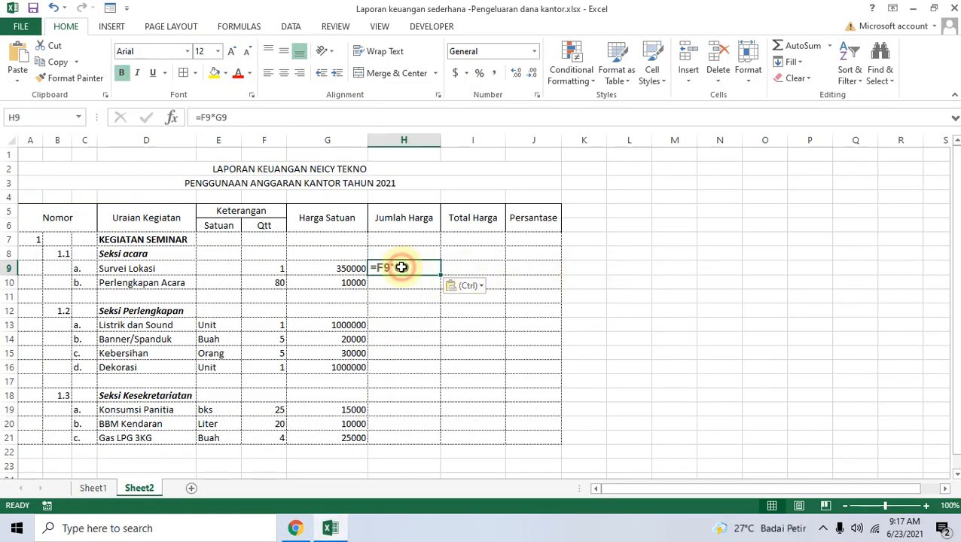
{"action": "left_click", "coordinate": [273, 120]}
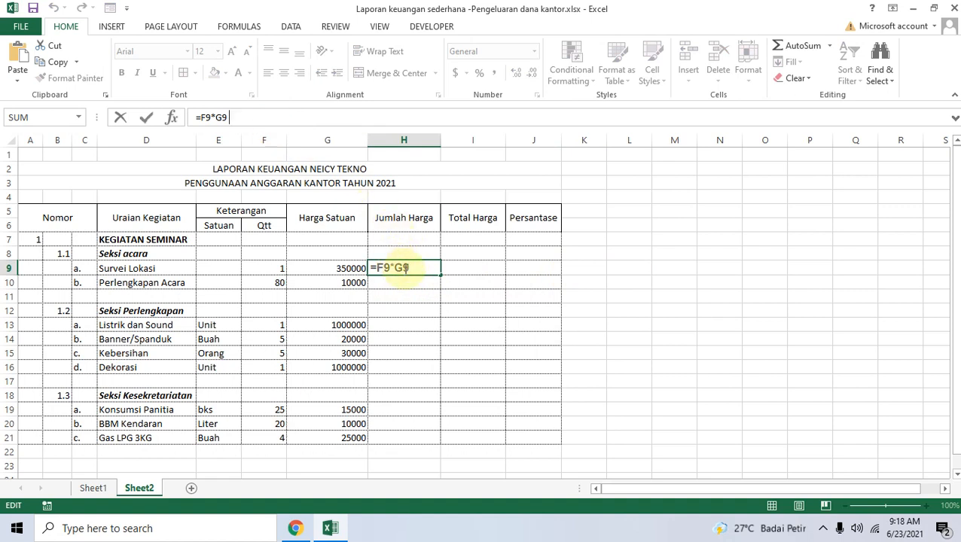
{"action": "triple_click", "coordinate": [267, 119]}
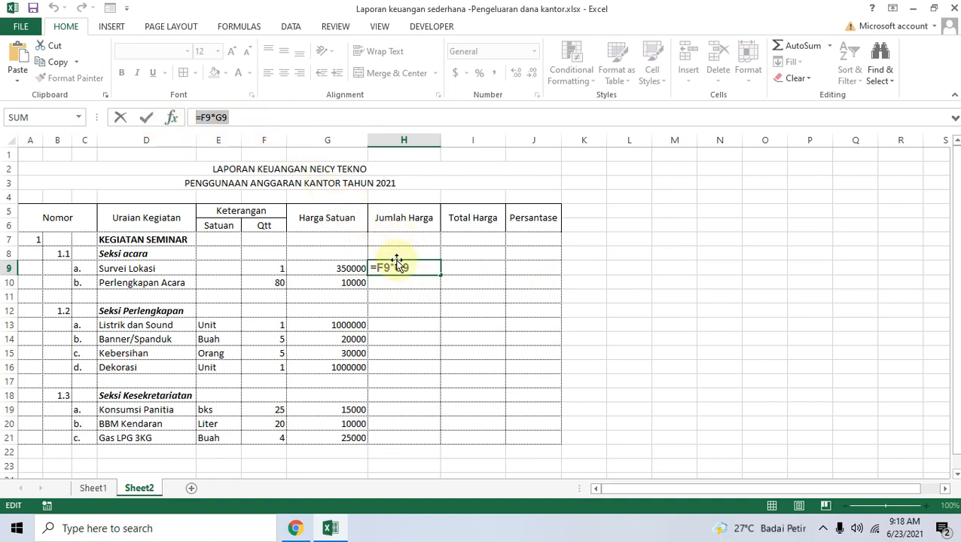
{"action": "left_click", "coordinate": [393, 298]}
{"action": "key", "text": "ctrl+z"}
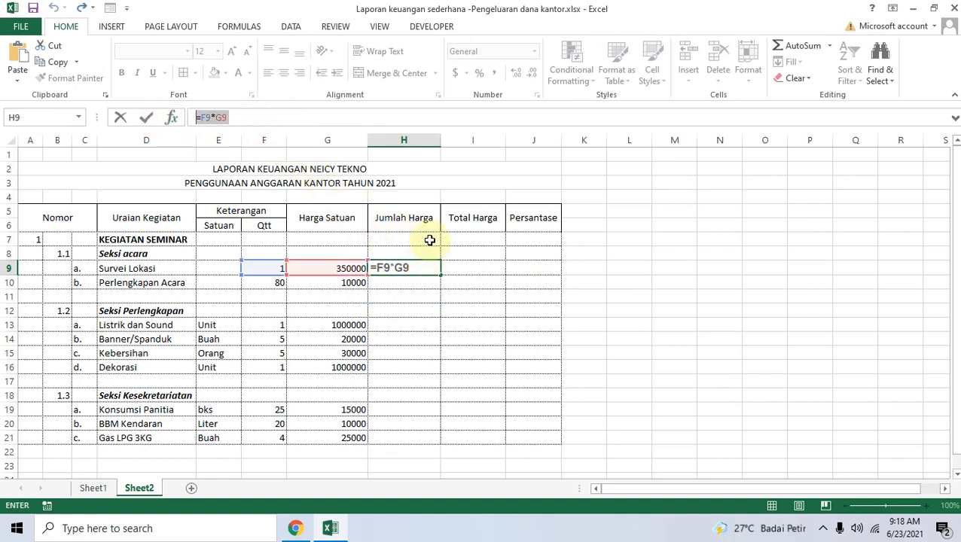
{"action": "left_click", "coordinate": [625, 278]}
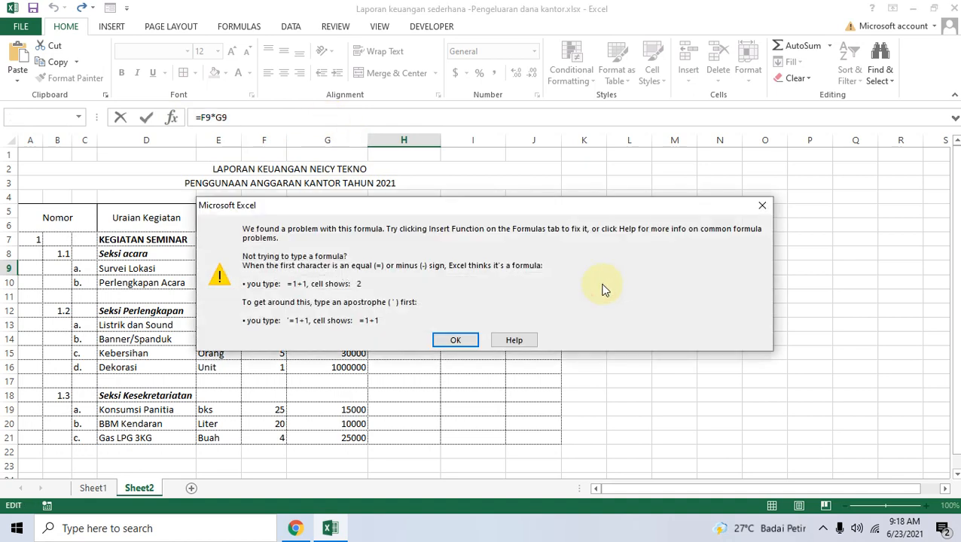
{"action": "left_click", "coordinate": [461, 339]}
{"action": "left_click", "coordinate": [430, 237]}
Replace the contents of cell H9 with the formula =F9*G9, multiplying the quantity by the unit price, and select cell H10.
{"action": "left_click_drag", "start_coordinate": [427, 269], "coordinate": [371, 268]}
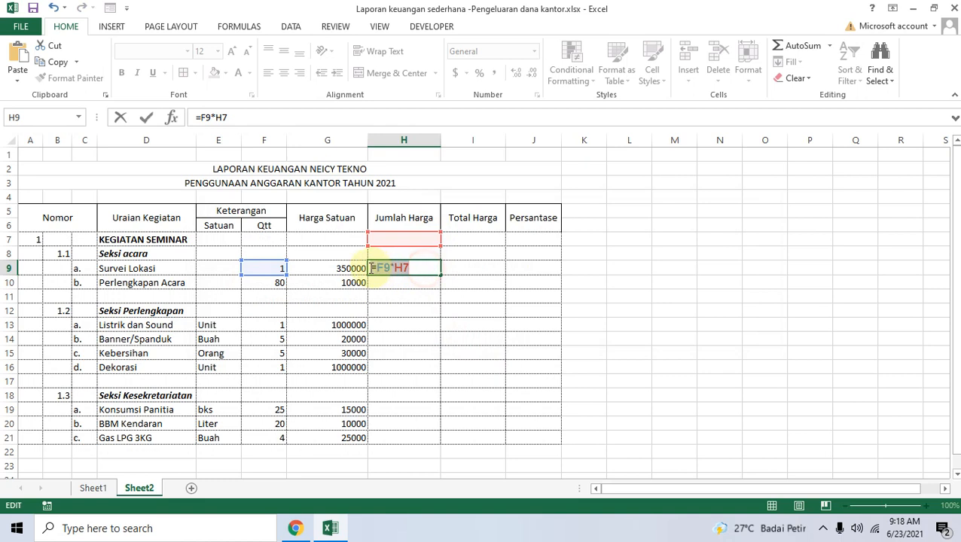
{"action": "key", "text": "BackSpace"}
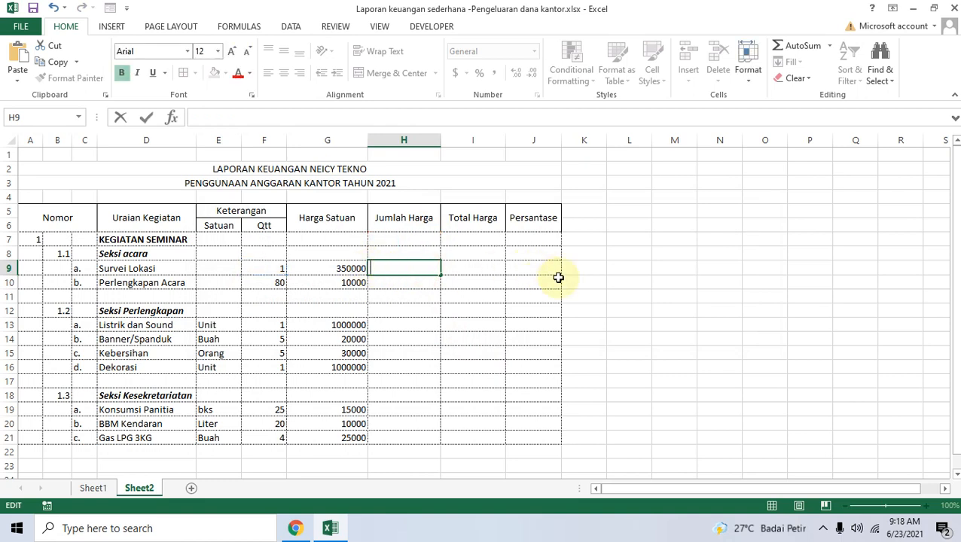
{"action": "type", "text": "="}
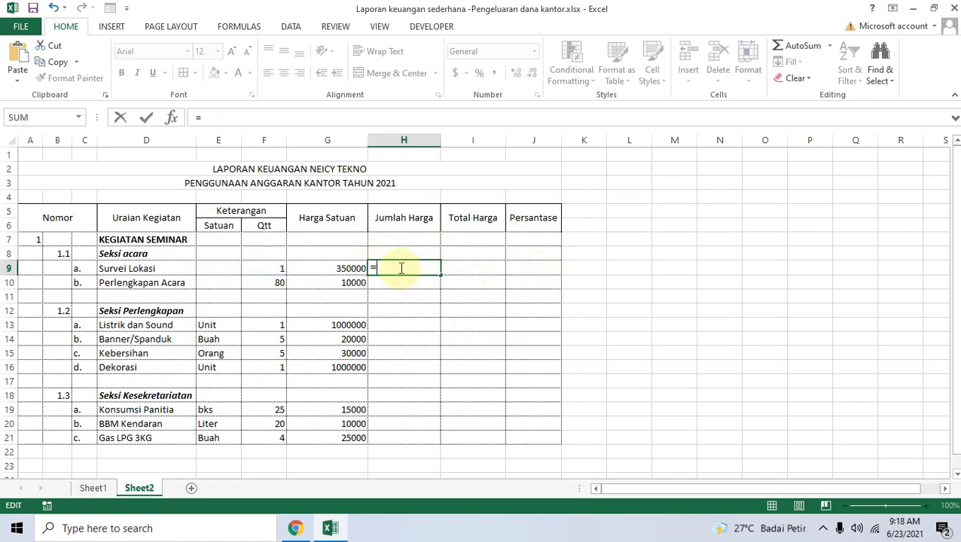
{"action": "left_click", "coordinate": [265, 269]}
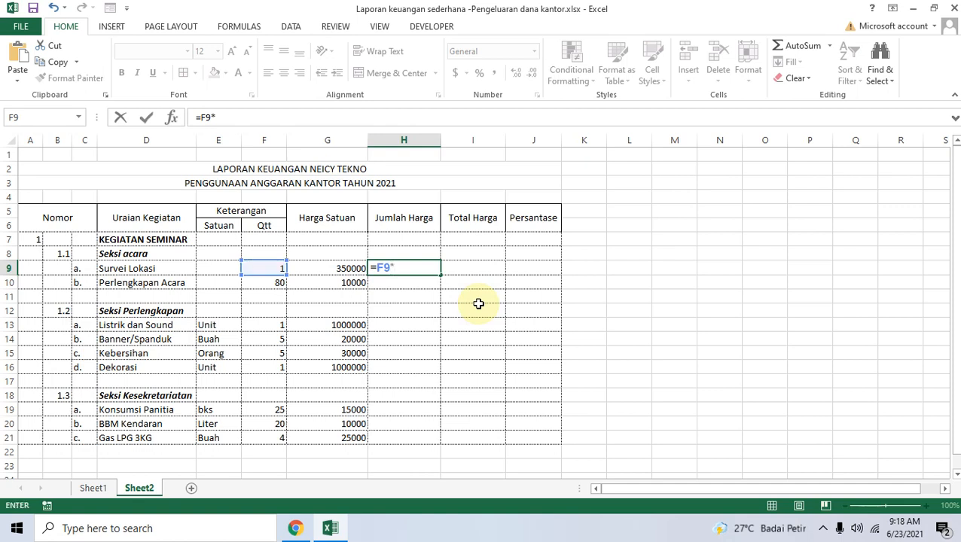
{"action": "left_click", "coordinate": [339, 269]}
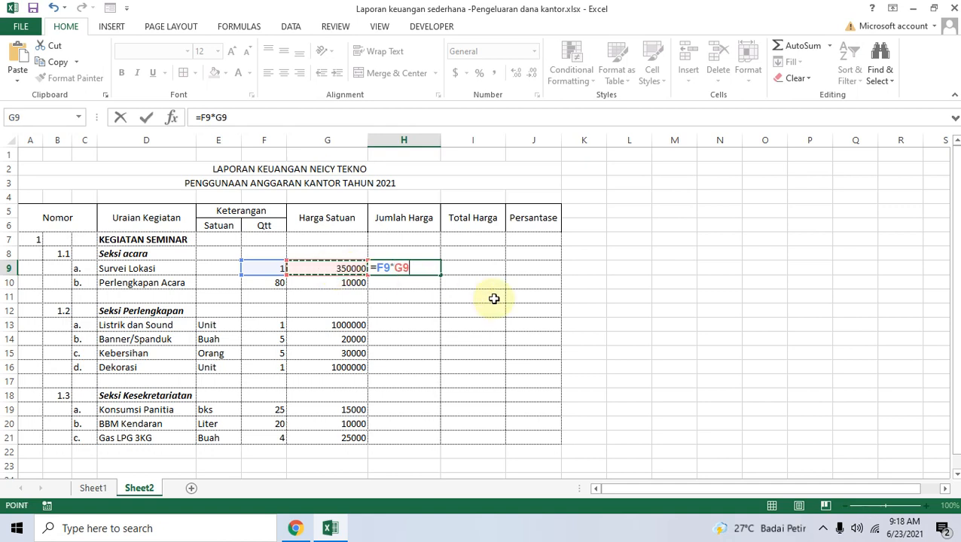
{"action": "key", "text": "Return"}
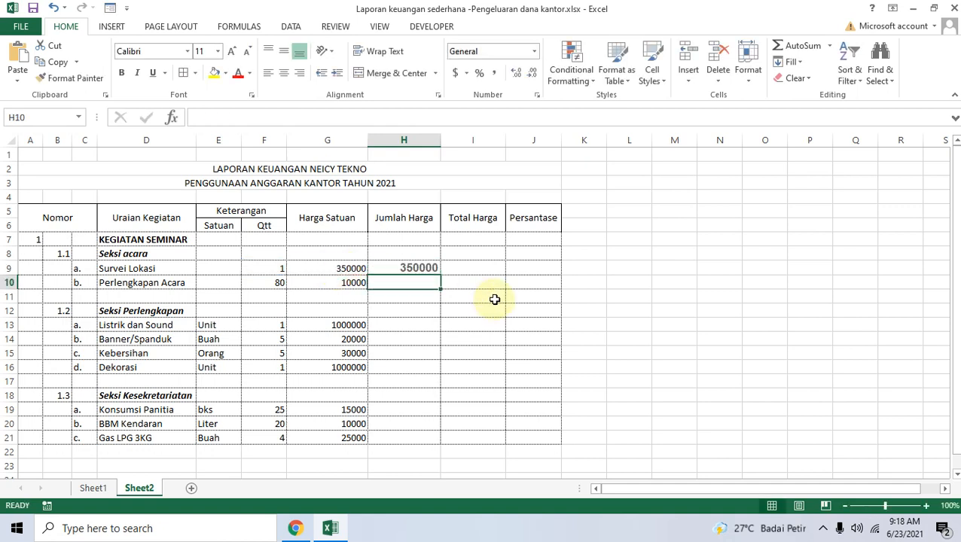
{"action": "left_click", "coordinate": [422, 269]}
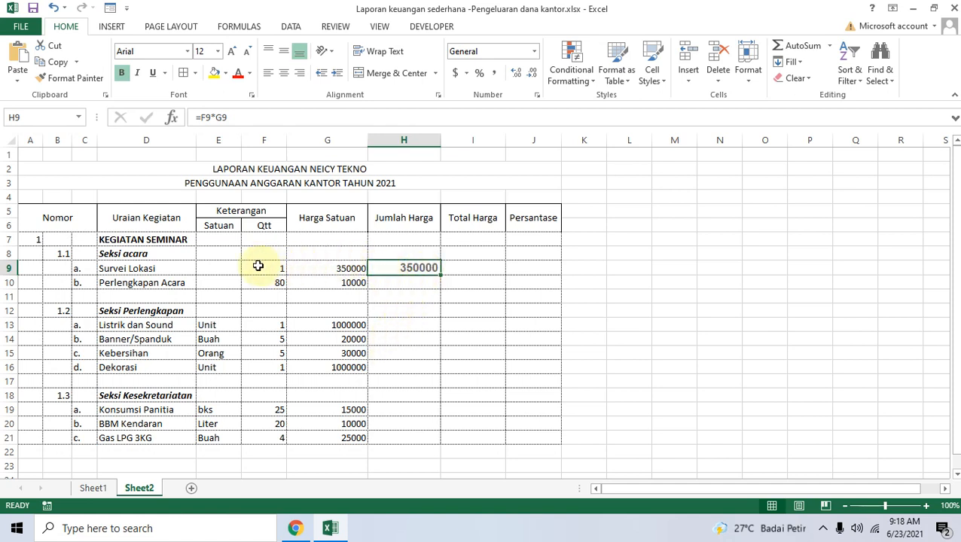
{"action": "left_click", "coordinate": [395, 286]}
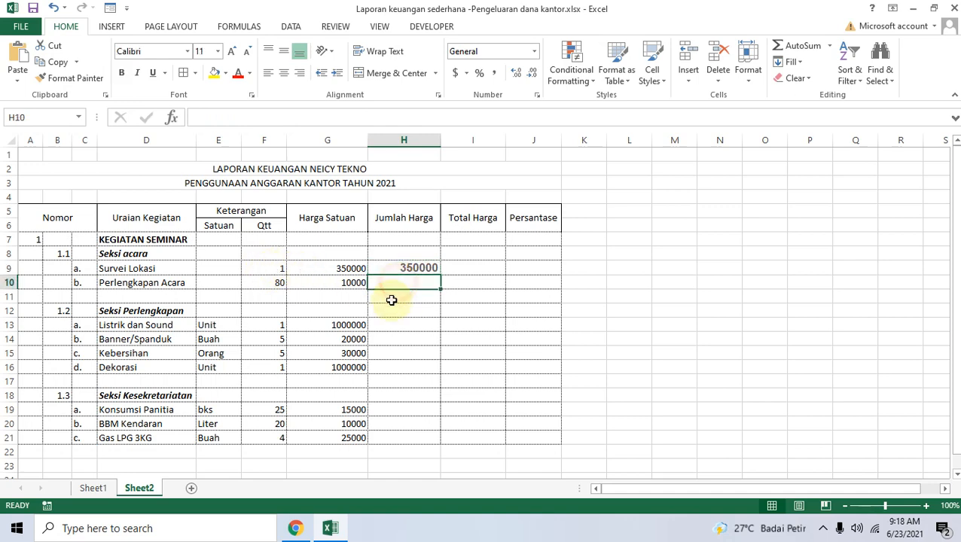
Read the remaining formula steps of the article in Chrome, return to Excel, and enter =F10*G10 in cell H10.
{"action": "left_click", "coordinate": [296, 528]}
{"action": "scroll", "coordinate": [173, 354], "scroll_direction": "down", "scroll_amount": 3}
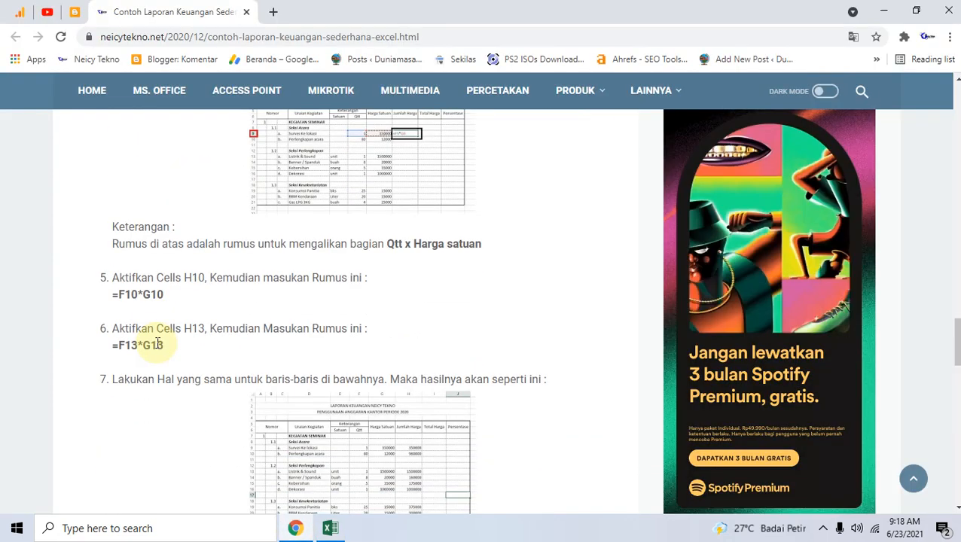
{"action": "scroll", "coordinate": [165, 319], "scroll_direction": "down", "scroll_amount": 4}
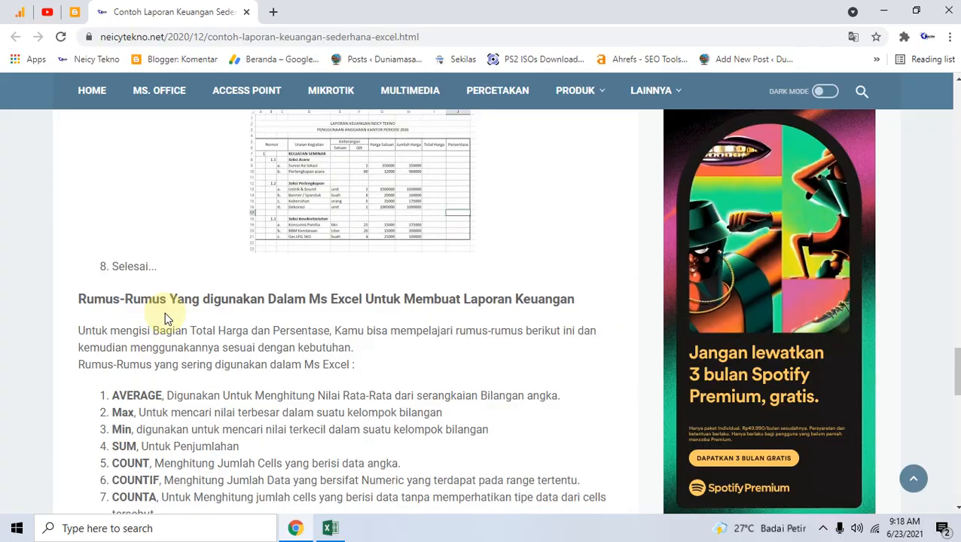
{"action": "left_click", "coordinate": [328, 529]}
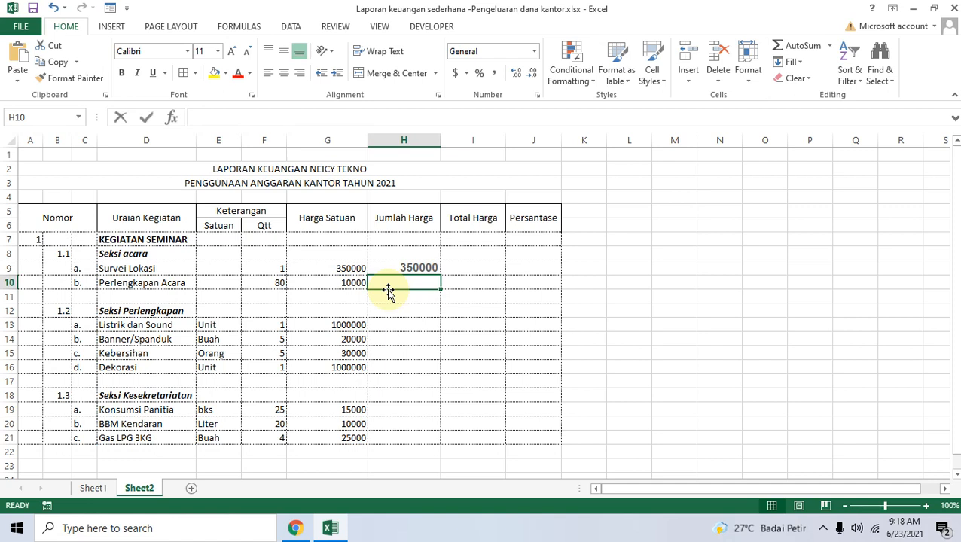
{"action": "type", "text": "="}
{"action": "left_click", "coordinate": [263, 280]}
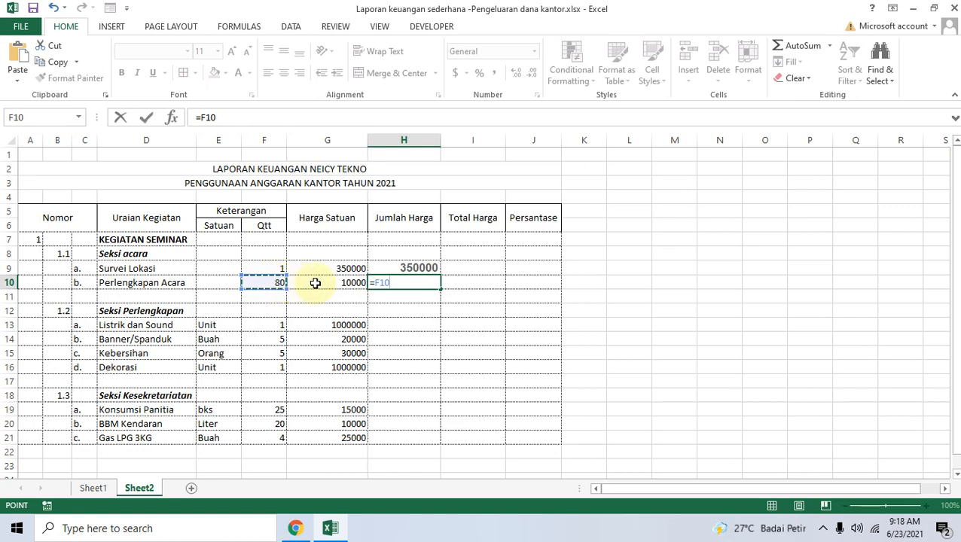
{"action": "type", "text": "*"}
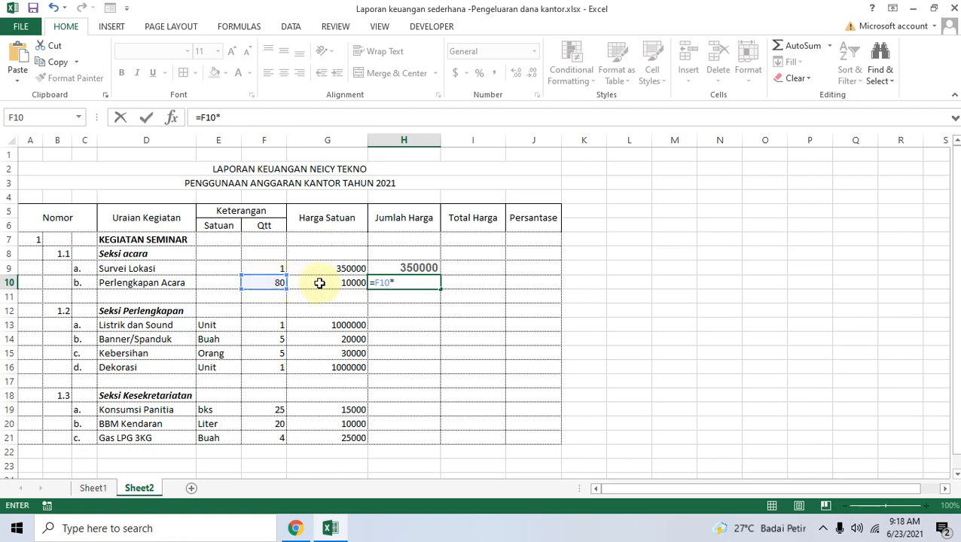
{"action": "left_click", "coordinate": [329, 284]}
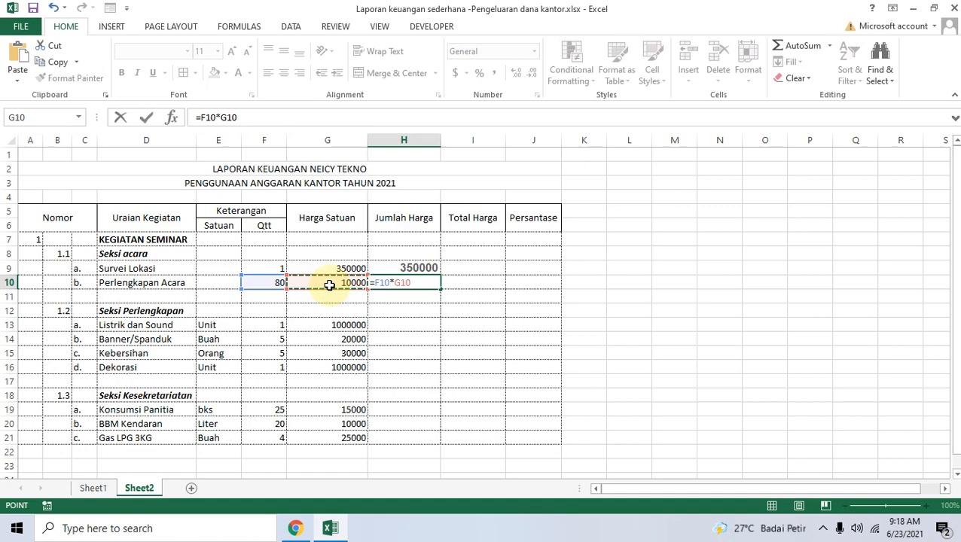
{"action": "key", "text": "Return"}
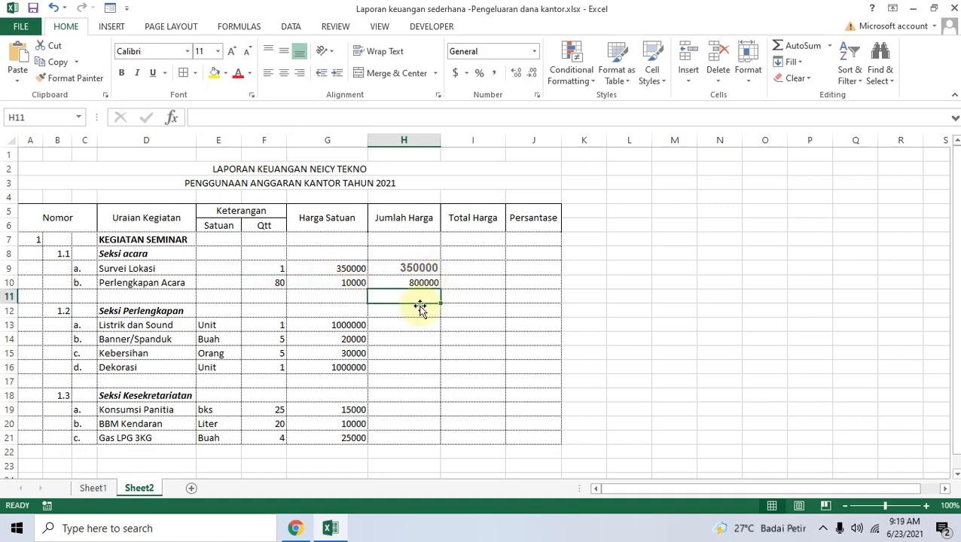
Enter the formula =F13*G13 in cell H13 and fill it down through cell H16.
{"action": "scroll", "coordinate": [392, 311], "scroll_direction": "down", "scroll_amount": 1}
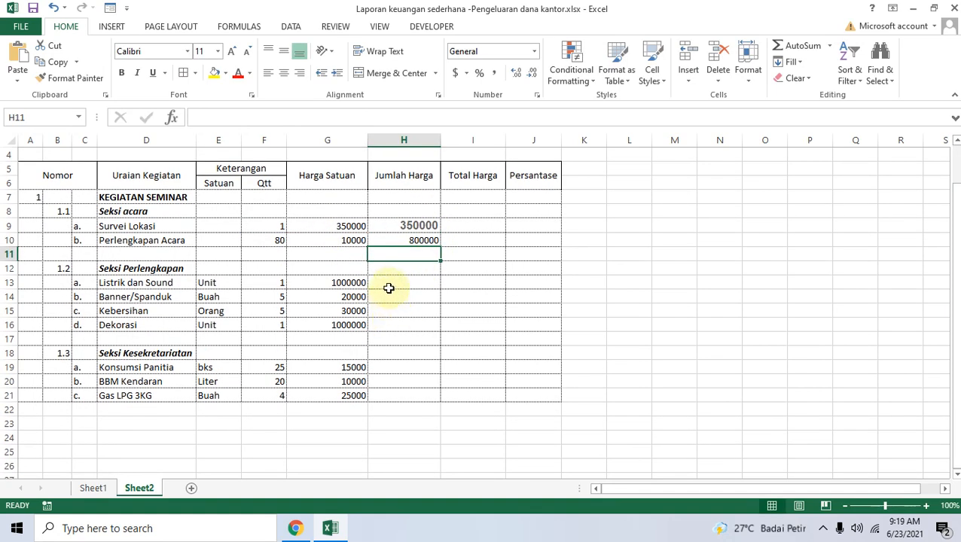
{"action": "left_click", "coordinate": [389, 284]}
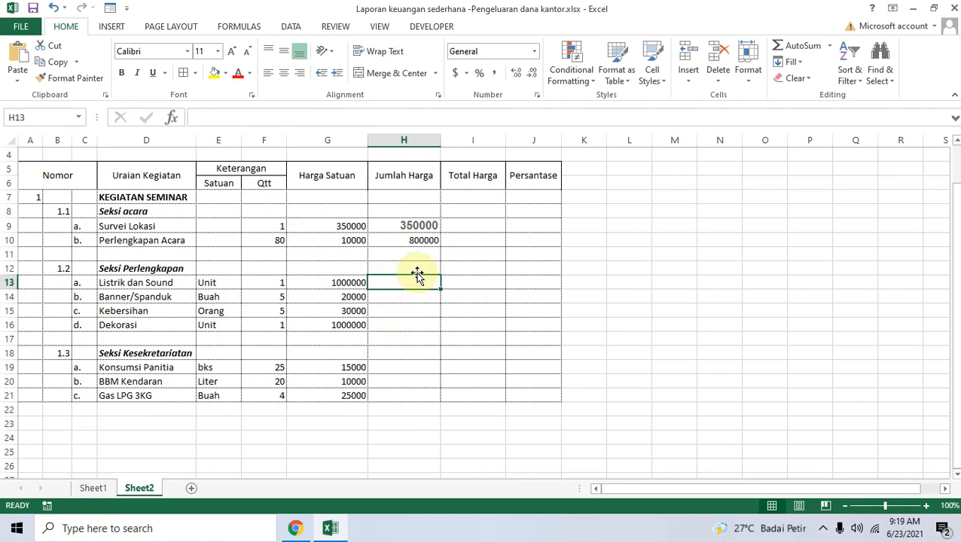
{"action": "type", "text": "="}
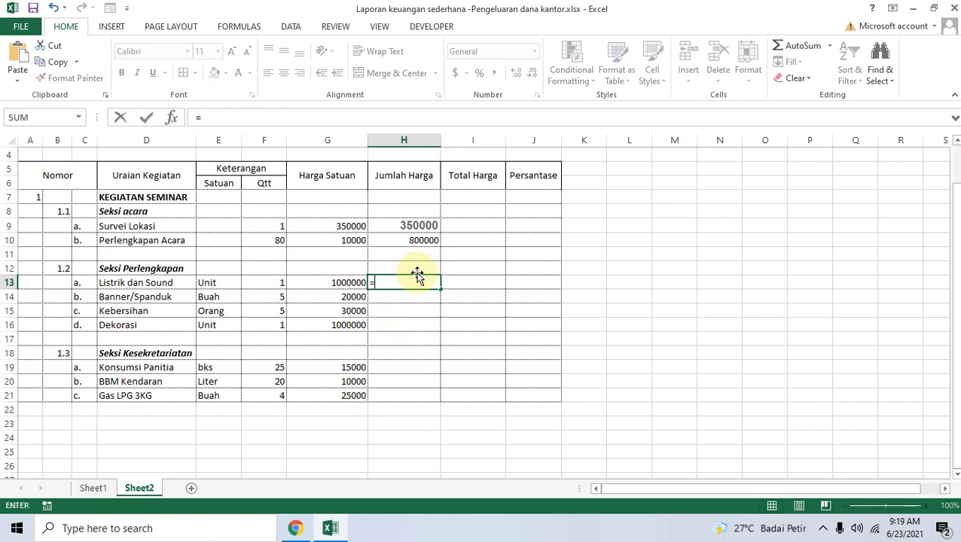
{"action": "left_click", "coordinate": [275, 282]}
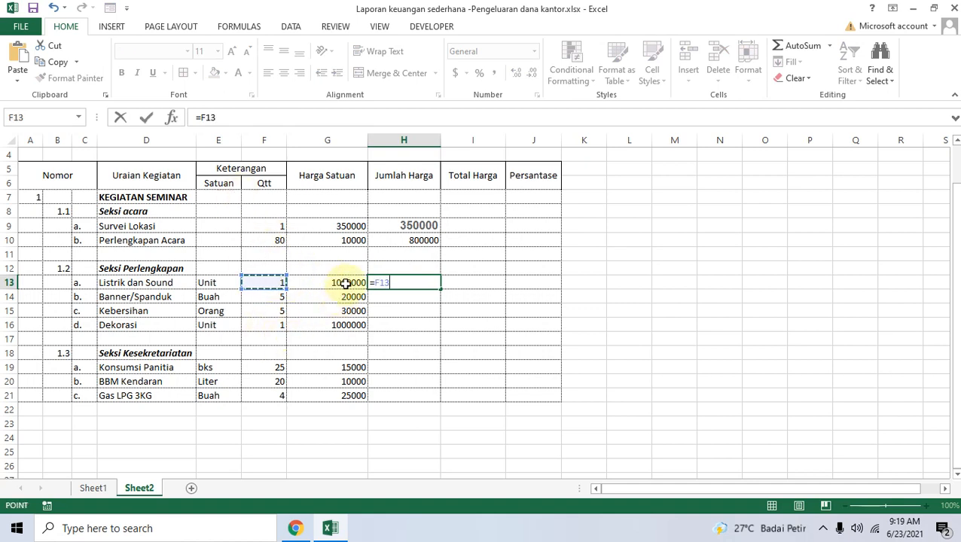
{"action": "left_click", "coordinate": [347, 283]}
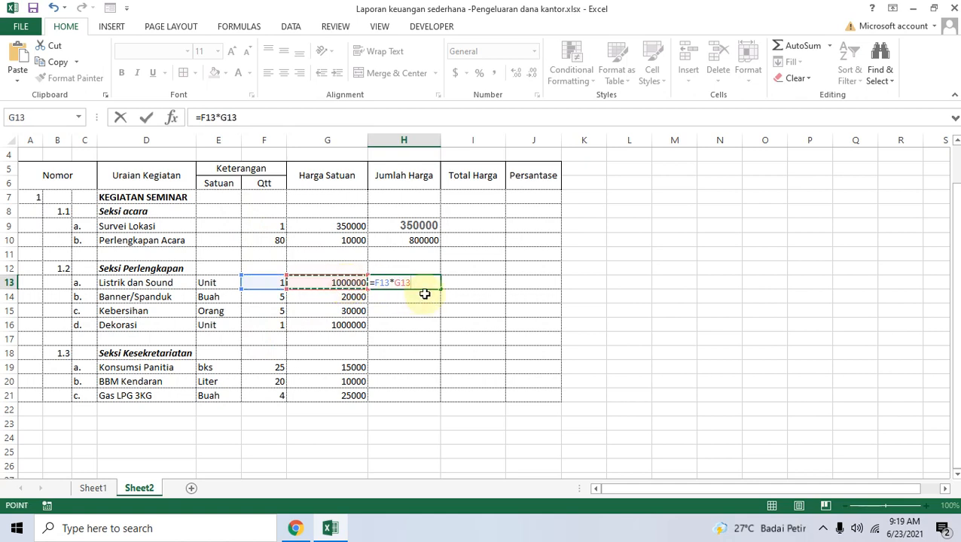
{"action": "key", "text": "Return"}
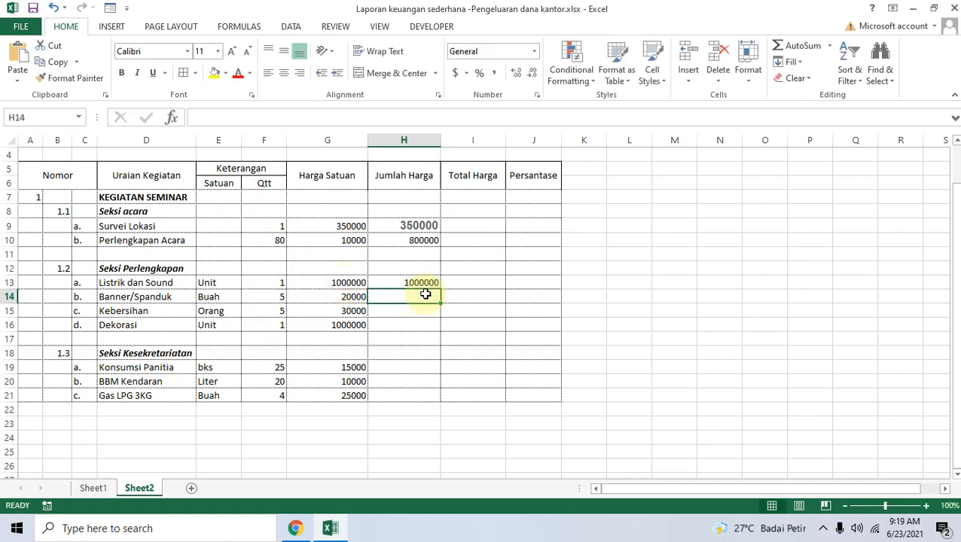
{"action": "left_click", "coordinate": [429, 282]}
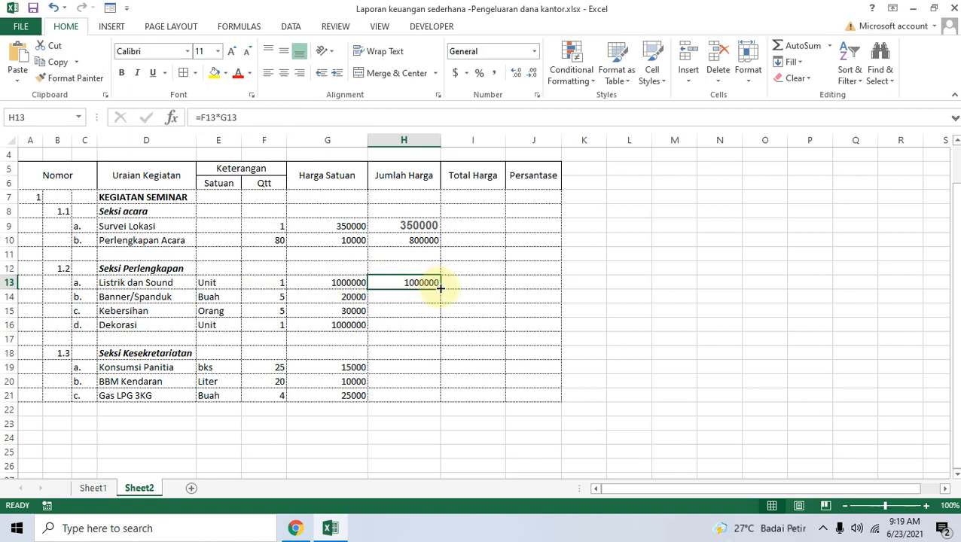
{"action": "left_click_drag", "start_coordinate": [440, 286], "coordinate": [427, 334]}
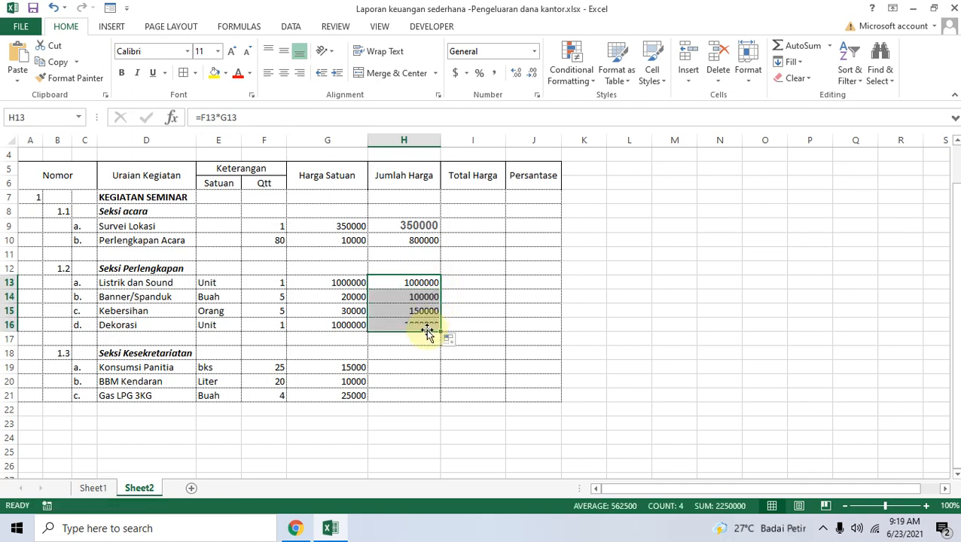
{"action": "left_click", "coordinate": [558, 309]}
Enter the formula =F19*G19 in cell H19 and fill it down through cell H21.
{"action": "left_click", "coordinate": [401, 367]}
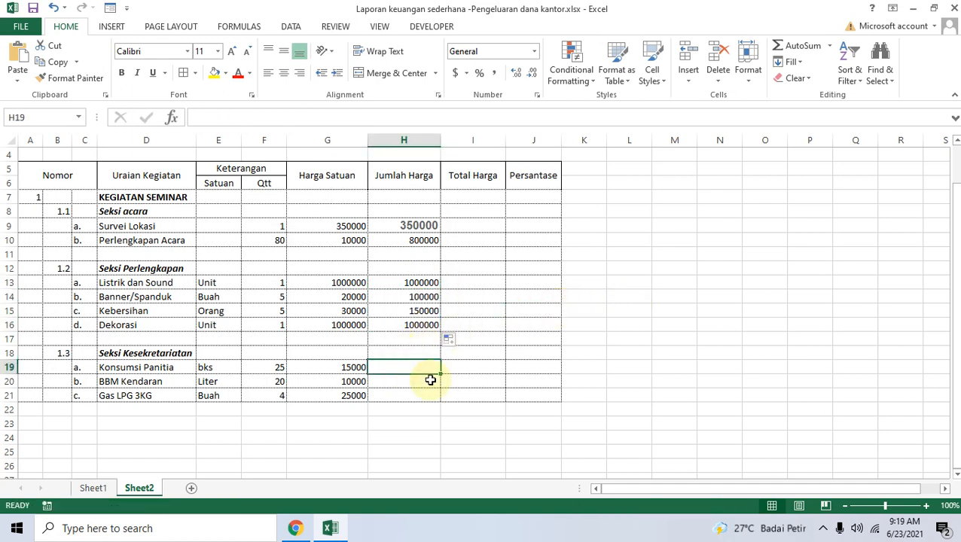
{"action": "left_click", "coordinate": [276, 368]}
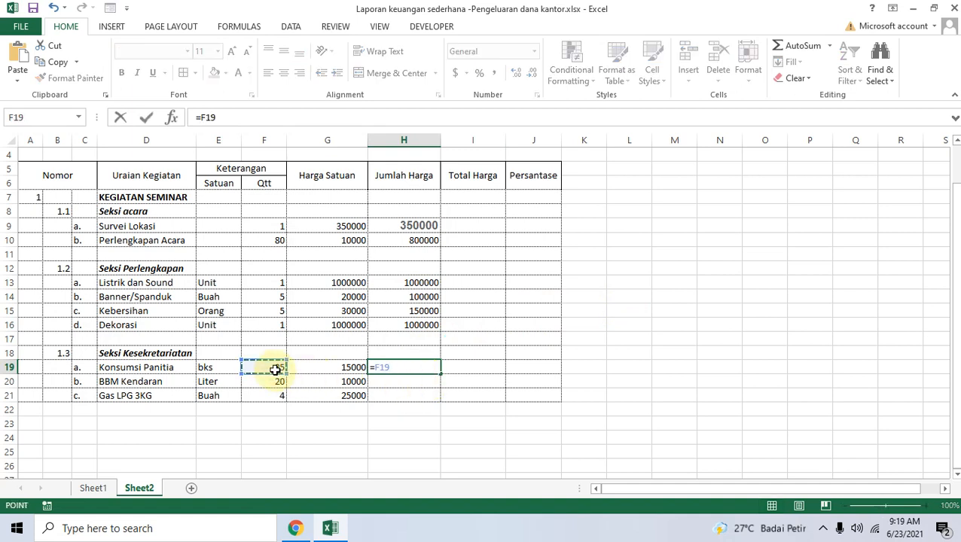
{"action": "left_click", "coordinate": [335, 368]}
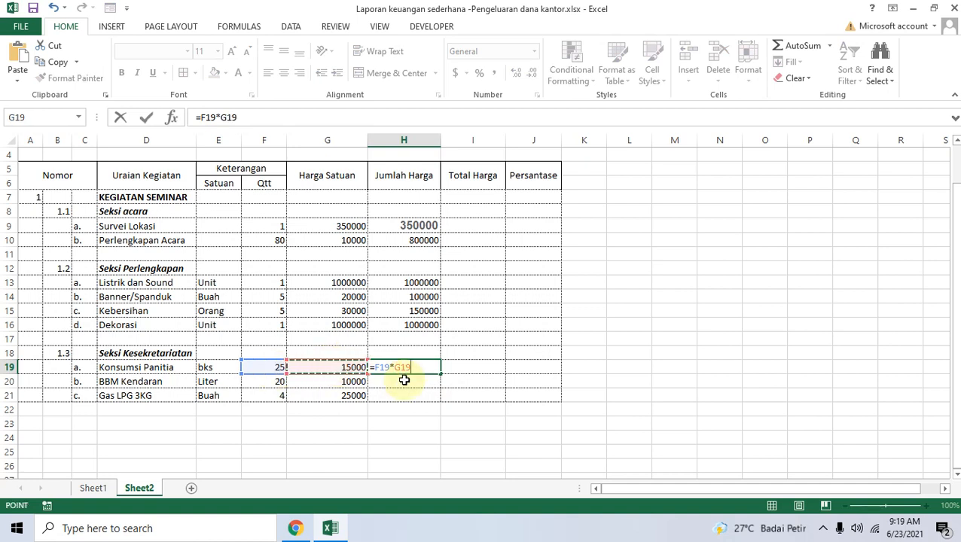
{"action": "key", "text": "Return"}
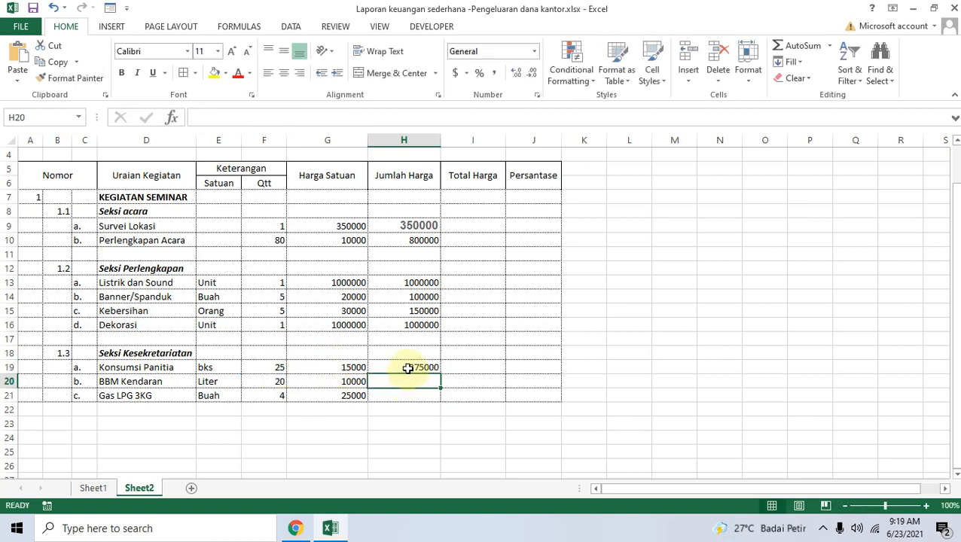
{"action": "left_click", "coordinate": [408, 368]}
{"action": "left_click_drag", "start_coordinate": [440, 374], "coordinate": [431, 399]}
{"action": "left_click", "coordinate": [652, 325]}
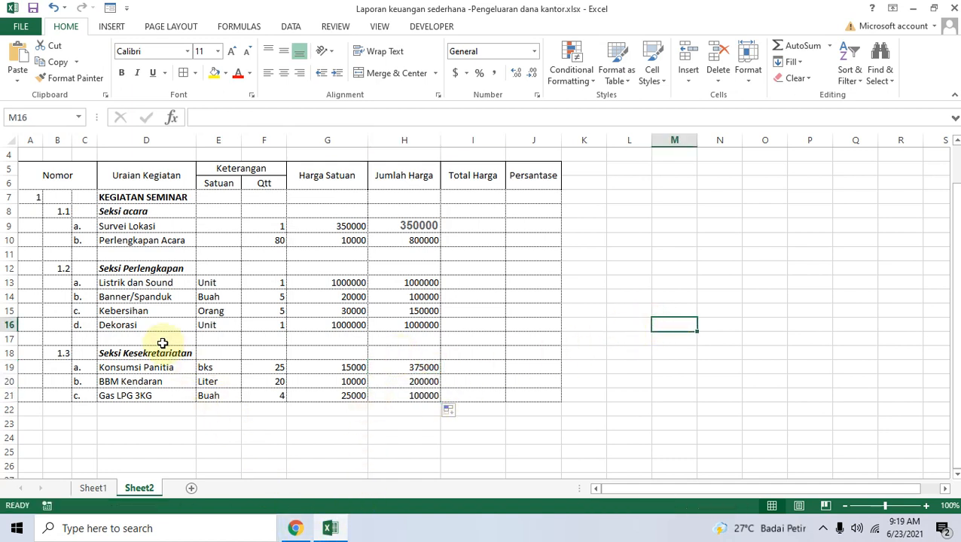
Switch to Chrome to review the article's list of Excel functions used for the Total Harga and Persentase columns, and return to Excel.
{"action": "left_click", "coordinate": [295, 528]}
{"action": "scroll", "coordinate": [356, 309], "scroll_direction": "down", "scroll_amount": 2}
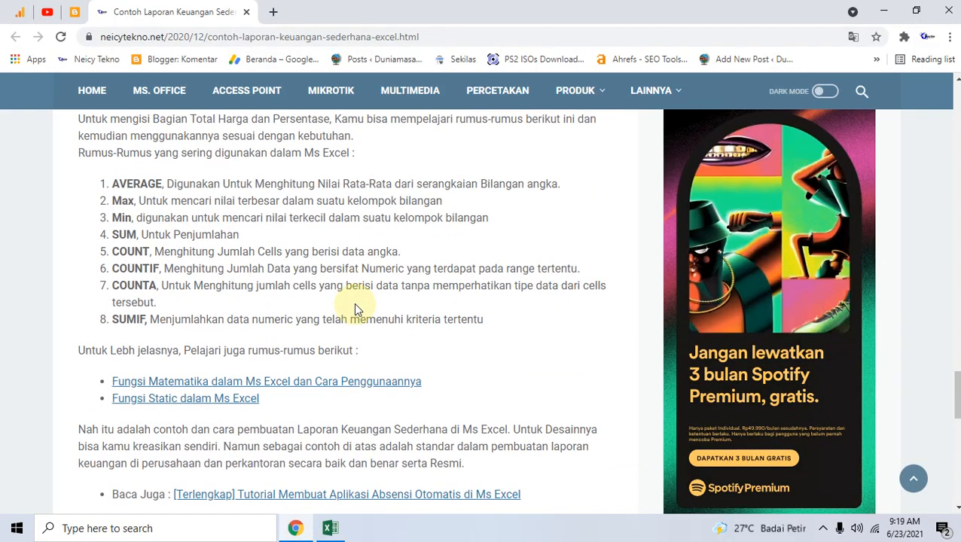
{"action": "left_click", "coordinate": [330, 528]}
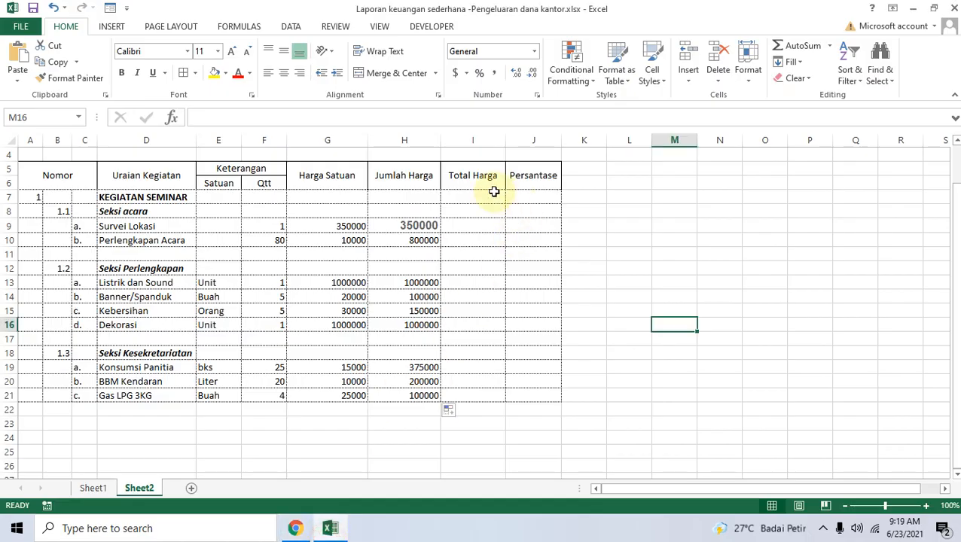
{"action": "left_click", "coordinate": [296, 528]}
{"action": "scroll", "coordinate": [226, 347], "scroll_direction": "down", "scroll_amount": 1}
{"action": "scroll", "coordinate": [213, 329], "scroll_direction": "up", "scroll_amount": 2}
{"action": "left_click_drag", "start_coordinate": [101, 256], "coordinate": [509, 400]}
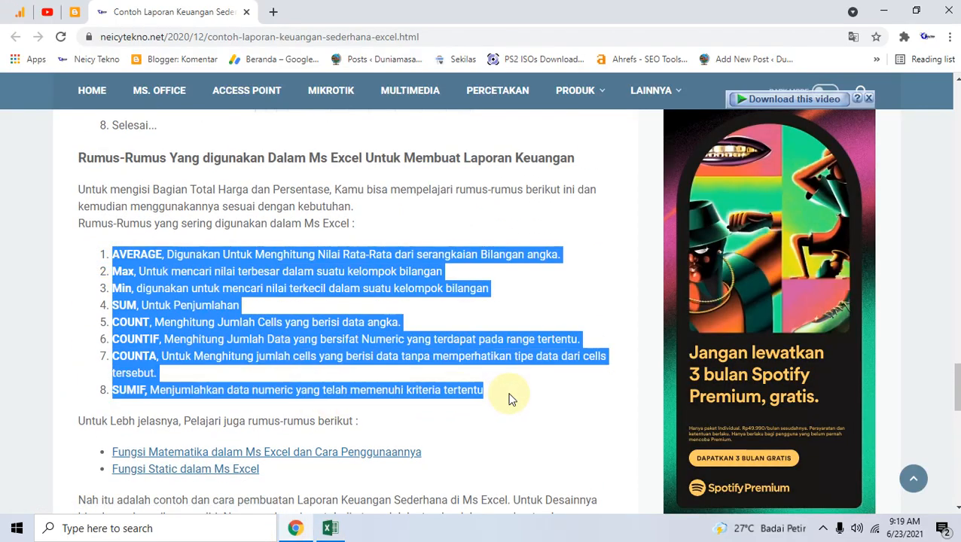
{"action": "left_click", "coordinate": [330, 528]}
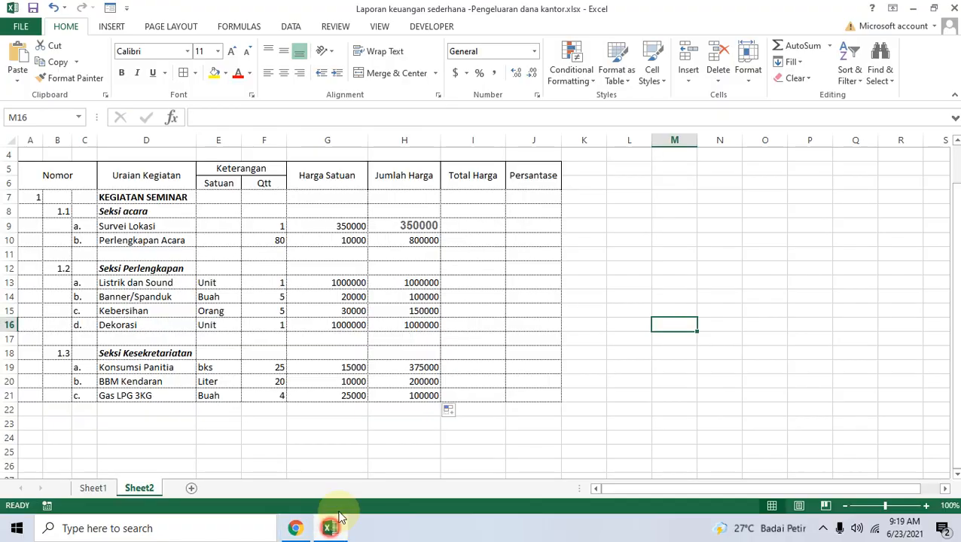
Fill the table header cells A5:J6 with a light blue theme color.
{"action": "left_click", "coordinate": [654, 275]}
{"action": "scroll", "coordinate": [633, 275], "scroll_direction": "up", "scroll_amount": 1}
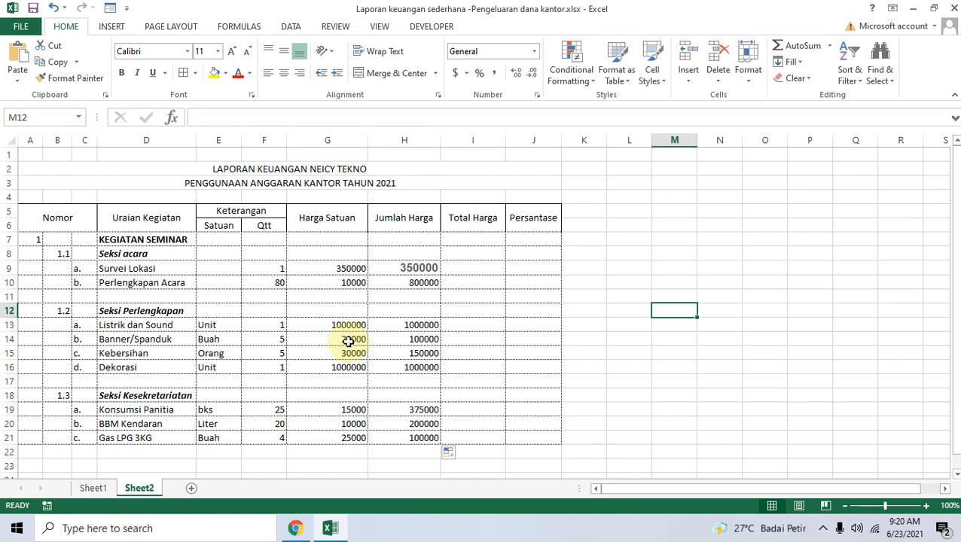
{"action": "left_click", "coordinate": [619, 281]}
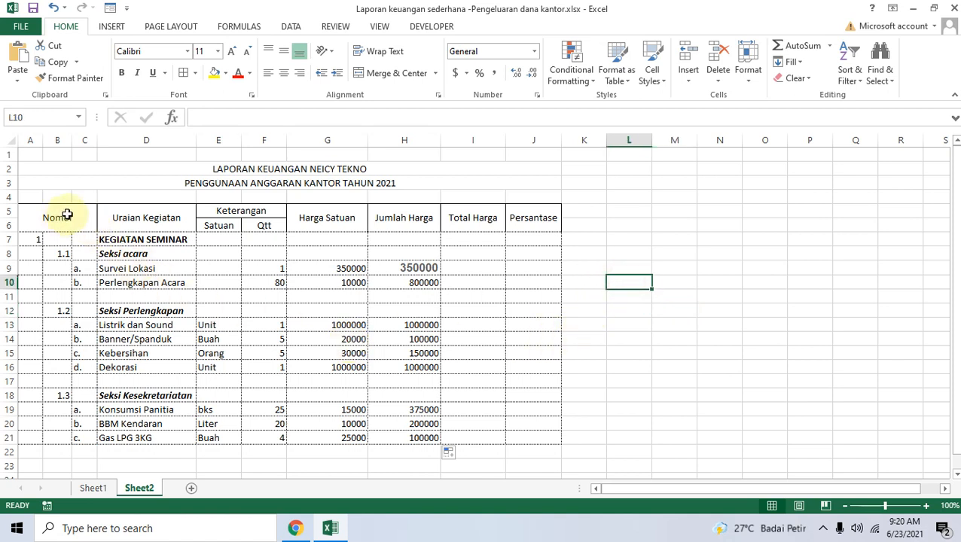
{"action": "left_click_drag", "start_coordinate": [65, 220], "coordinate": [518, 217]}
{"action": "left_click", "coordinate": [225, 73]}
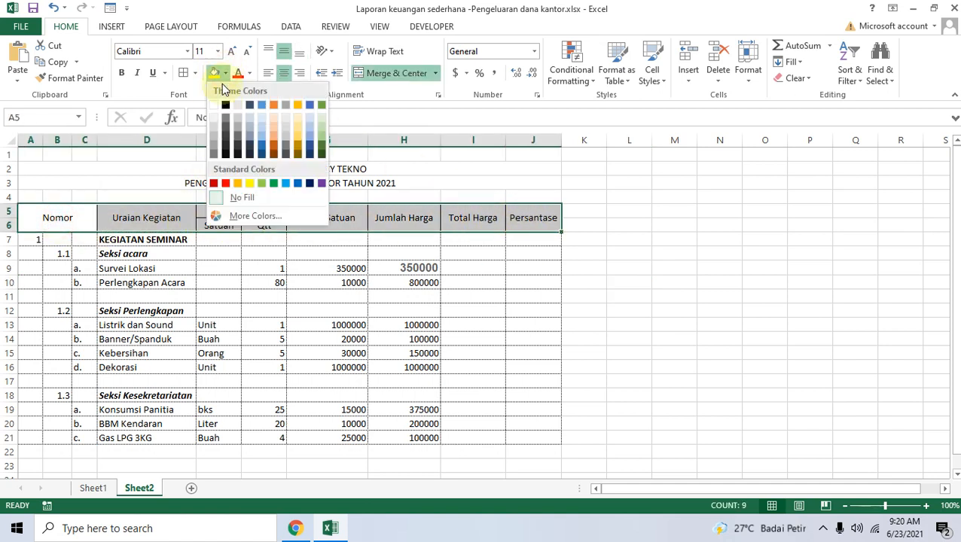
{"action": "left_click", "coordinate": [258, 132]}
{"action": "left_click", "coordinate": [667, 250]}
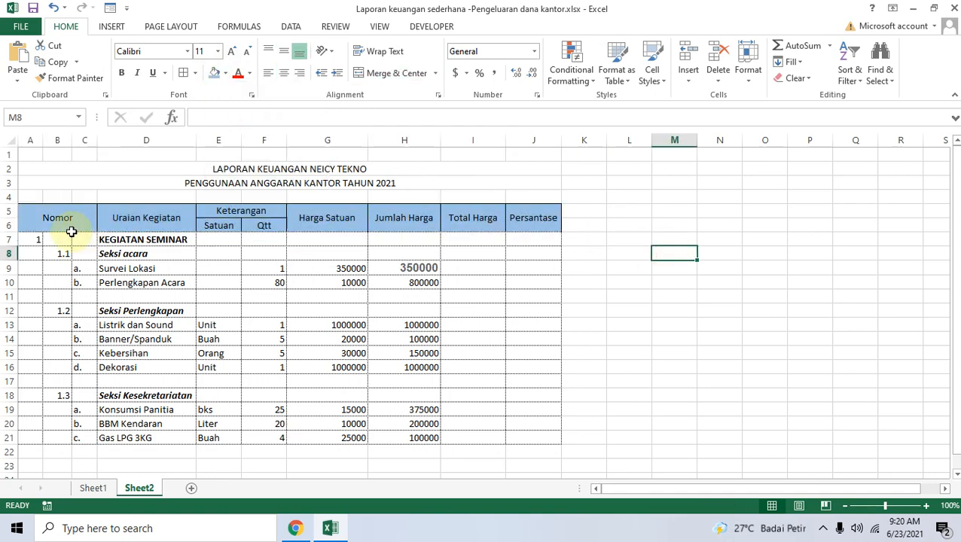
Fill the numbering cells A7:C21 under the Nomor header with a light blue-gray theme color.
{"action": "left_click_drag", "start_coordinate": [26, 238], "coordinate": [83, 435]}
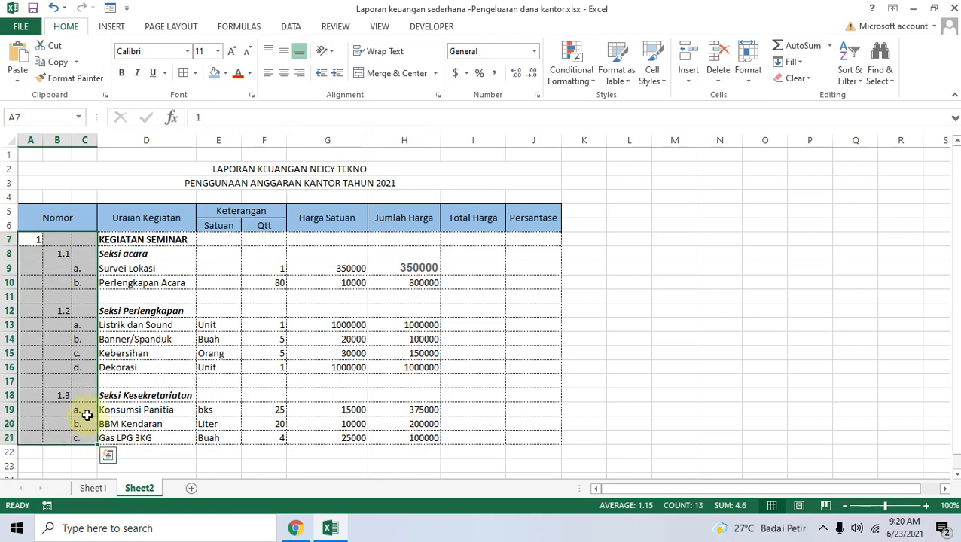
{"action": "left_click", "coordinate": [226, 74]}
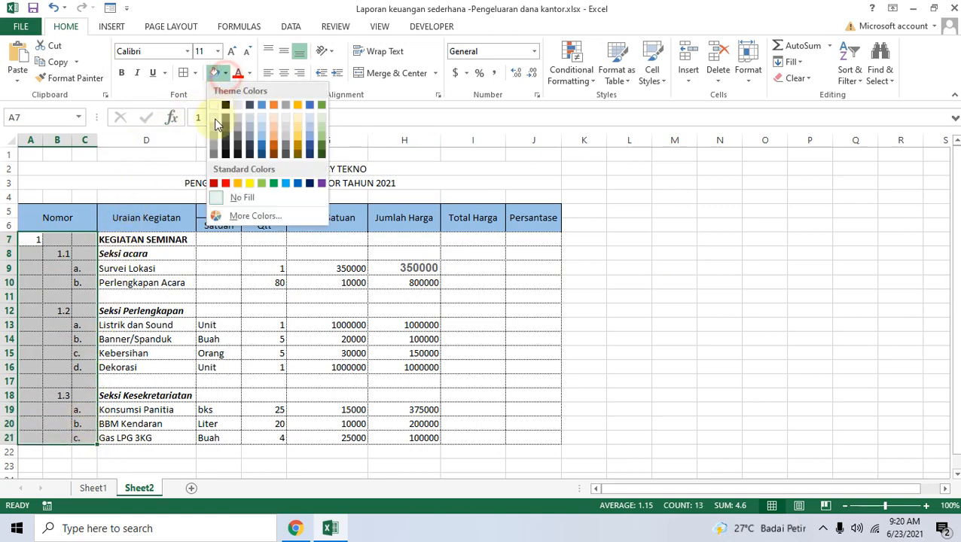
{"action": "left_click", "coordinate": [253, 118]}
{"action": "left_click", "coordinate": [623, 284]}
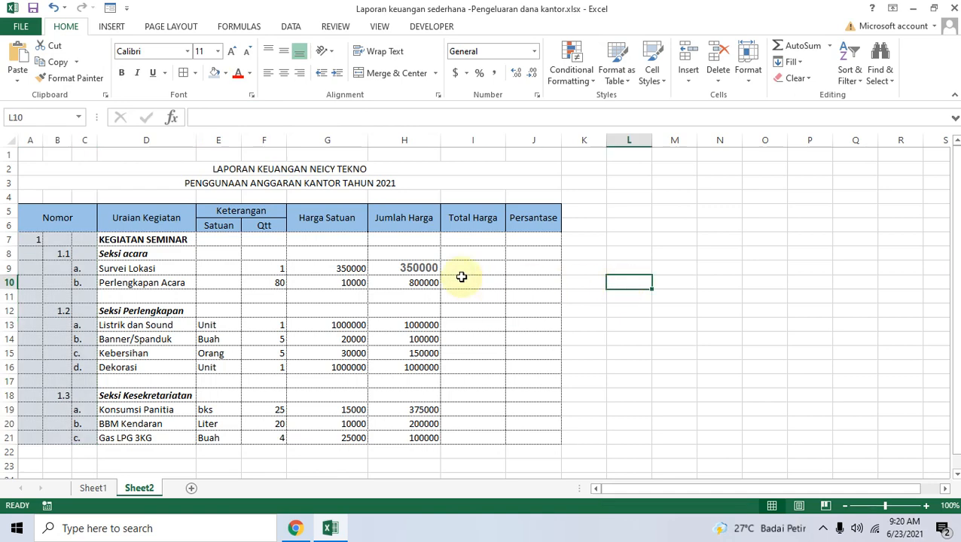
Apply a thick box border around the entire table A5:J21.
{"action": "left_click_drag", "start_coordinate": [47, 217], "coordinate": [528, 442]}
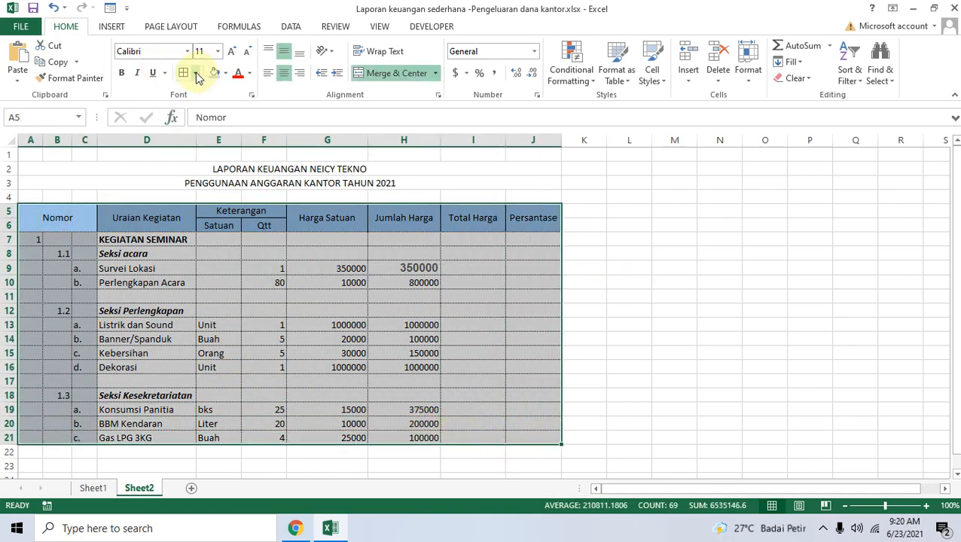
{"action": "left_click", "coordinate": [197, 77]}
{"action": "left_click", "coordinate": [208, 224]}
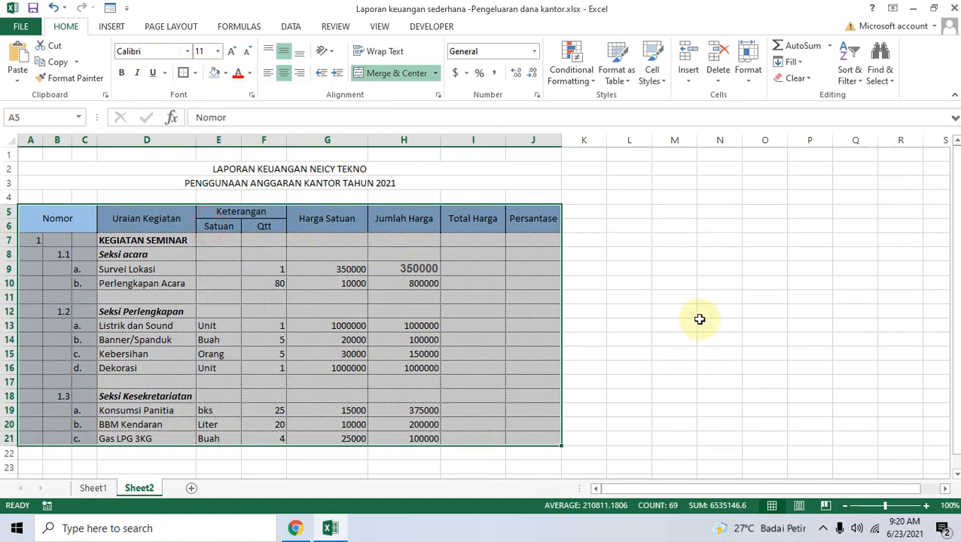
{"action": "left_click", "coordinate": [700, 319]}
Apply the same thick box border around the header cells A5:J6.
{"action": "left_click", "coordinate": [47, 219]}
{"action": "left_click_drag", "start_coordinate": [60, 219], "coordinate": [519, 220]}
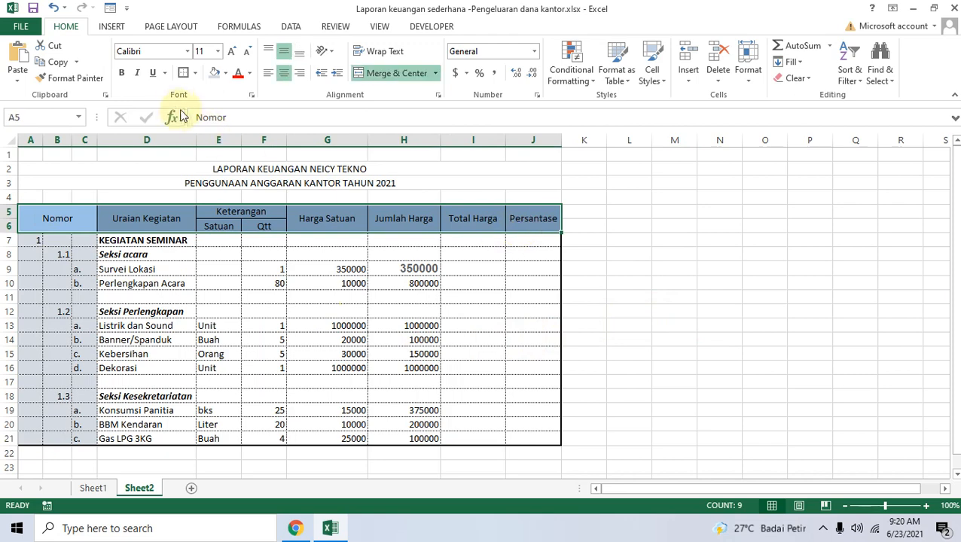
{"action": "left_click", "coordinate": [184, 73]}
{"action": "left_click", "coordinate": [584, 264]}
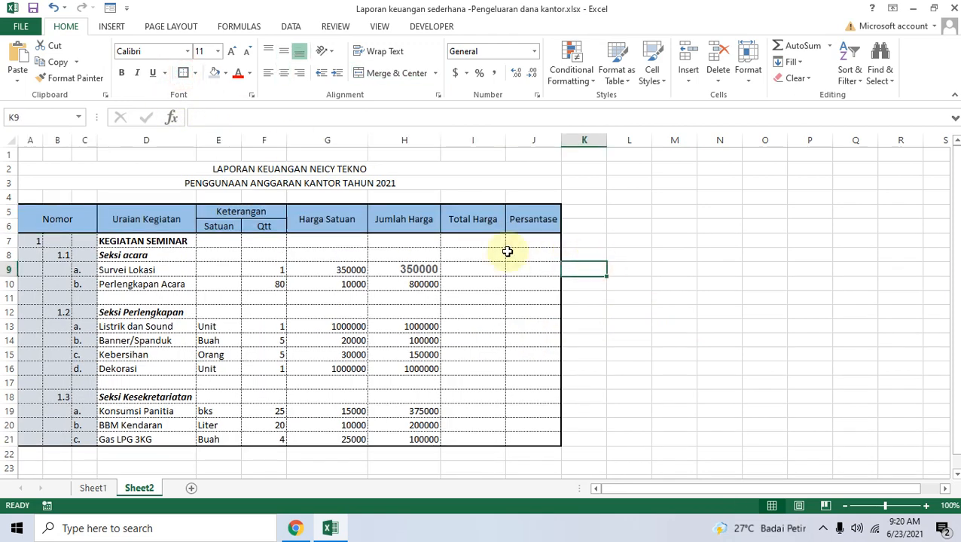
Apply the thick box border individually to each header cell from Nomor through Total Harga, including Satuan and Qtt.
{"action": "left_click", "coordinate": [58, 209]}
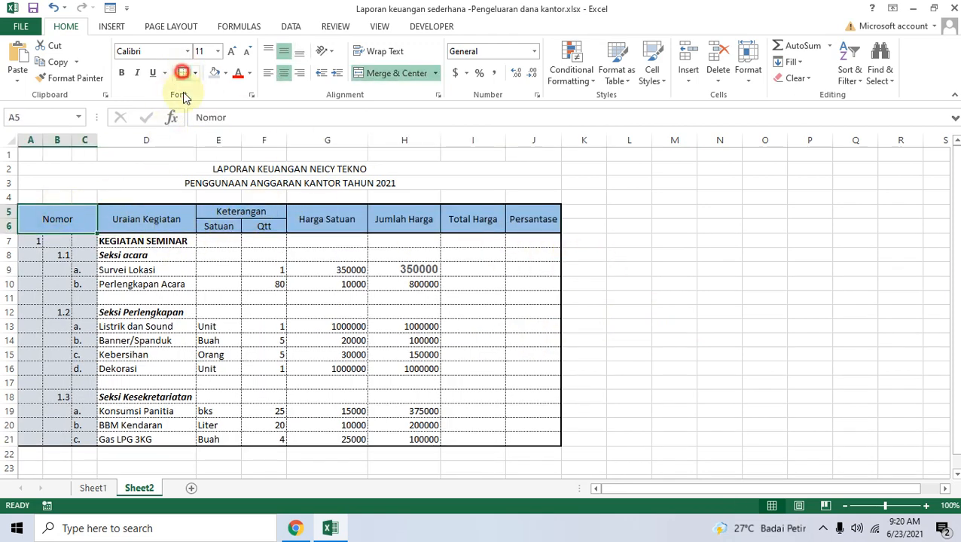
{"action": "left_click", "coordinate": [139, 217]}
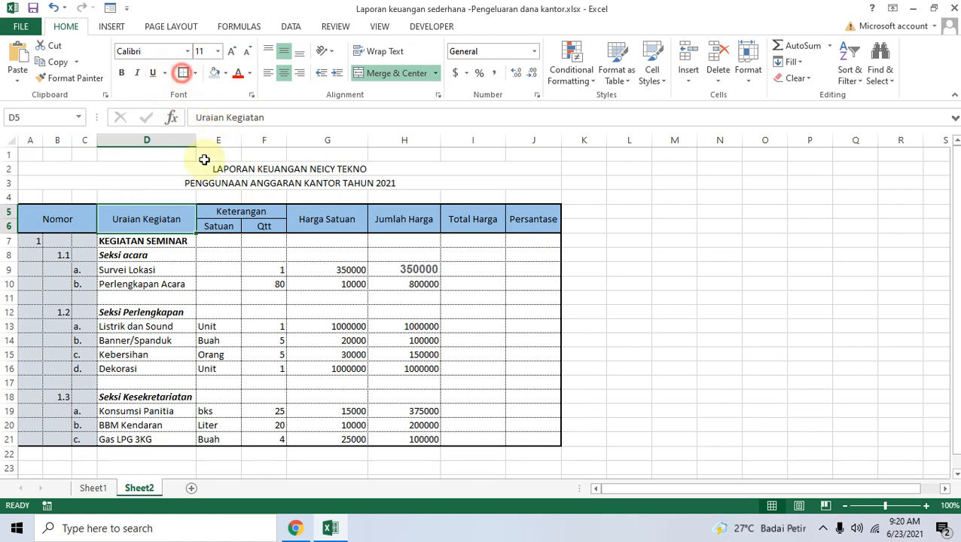
{"action": "mouse_move", "coordinate": [215, 212]}
{"action": "left_mouse_down"}
{"action": "mouse_move", "coordinate": [210, 220]}
{"action": "mouse_move", "coordinate": [215, 210]}
{"action": "left_mouse_up"}
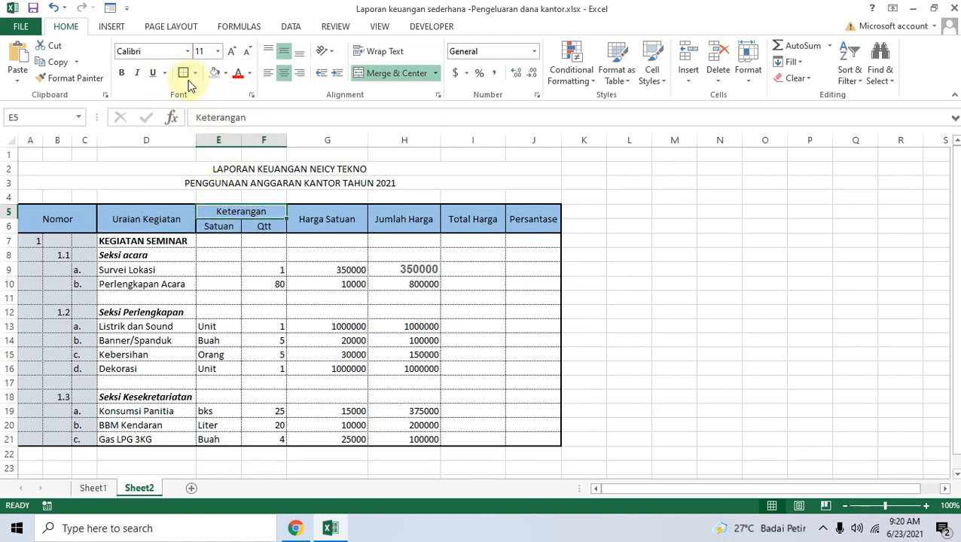
{"action": "left_click", "coordinate": [224, 225]}
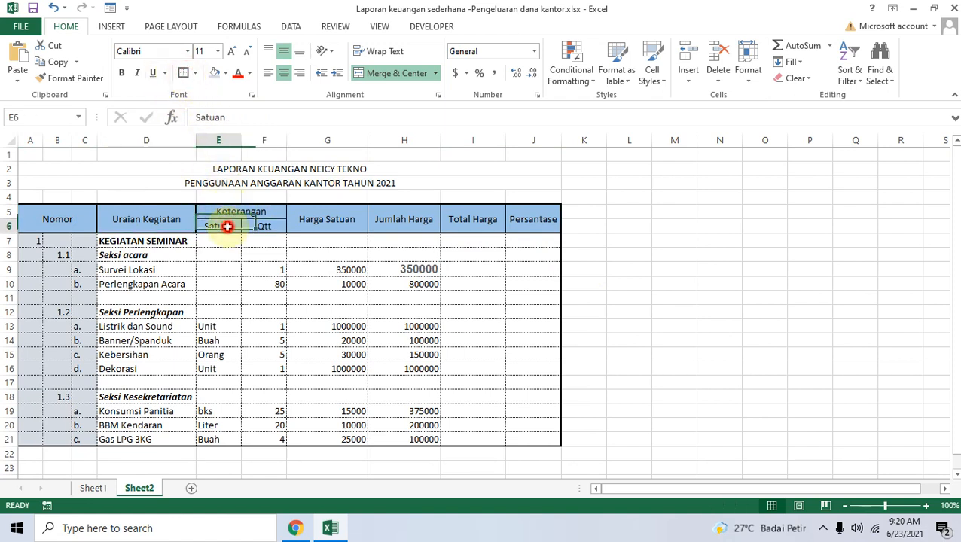
{"action": "left_click", "coordinate": [188, 71]}
{"action": "left_click", "coordinate": [260, 226]}
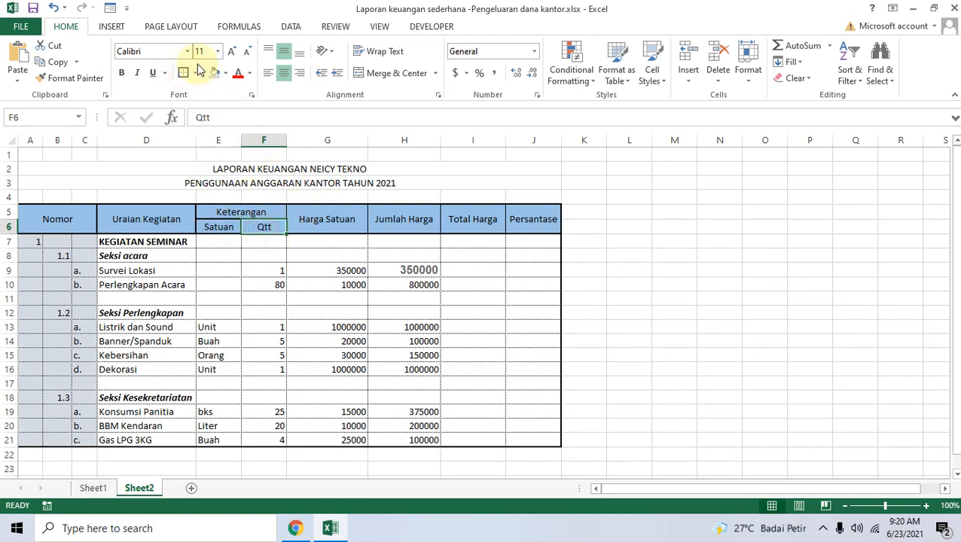
{"action": "left_click", "coordinate": [327, 219]}
{"action": "left_click", "coordinate": [183, 72]}
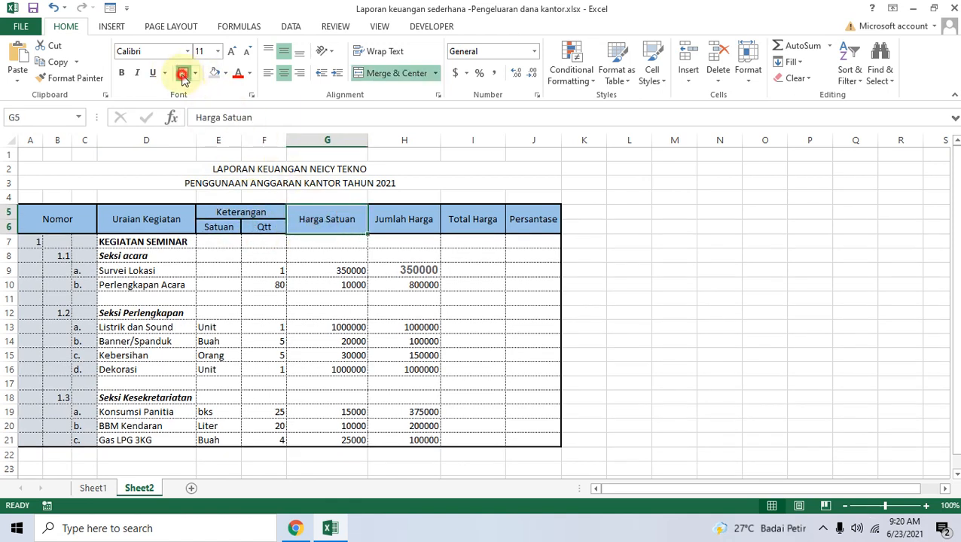
{"action": "left_click", "coordinate": [405, 219]}
{"action": "left_click", "coordinate": [460, 220]}
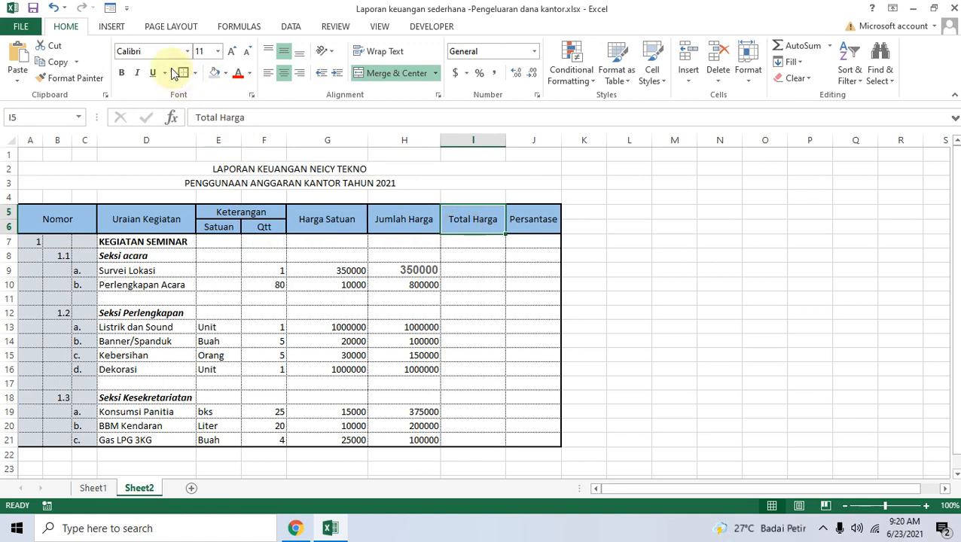
{"action": "left_click", "coordinate": [661, 228]}
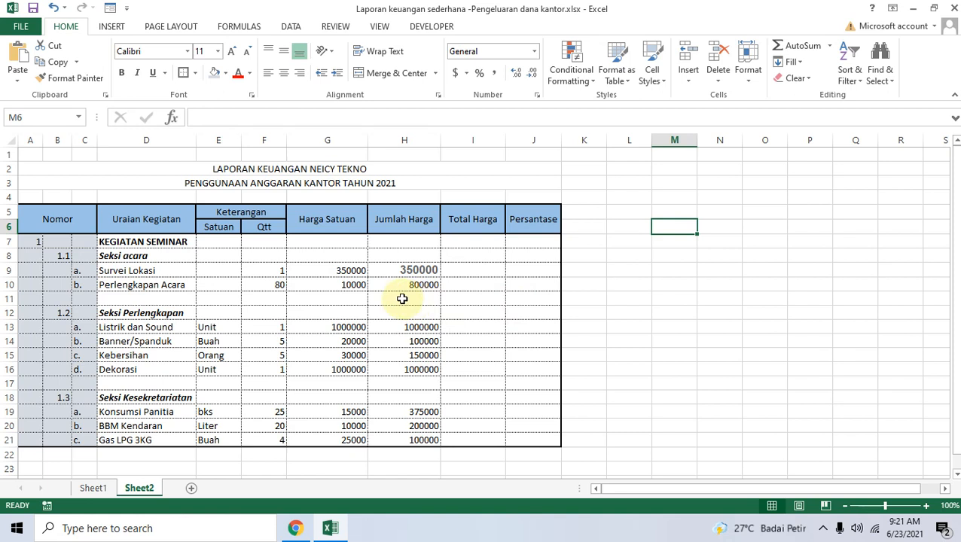
{"action": "left_click_drag", "start_coordinate": [33, 242], "coordinate": [482, 303]}
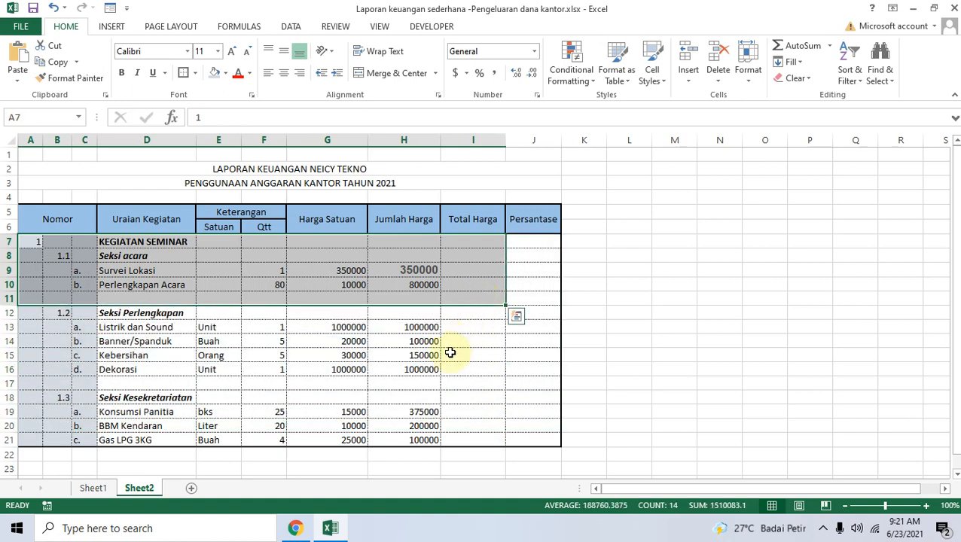
{"action": "left_click", "coordinate": [656, 326]}
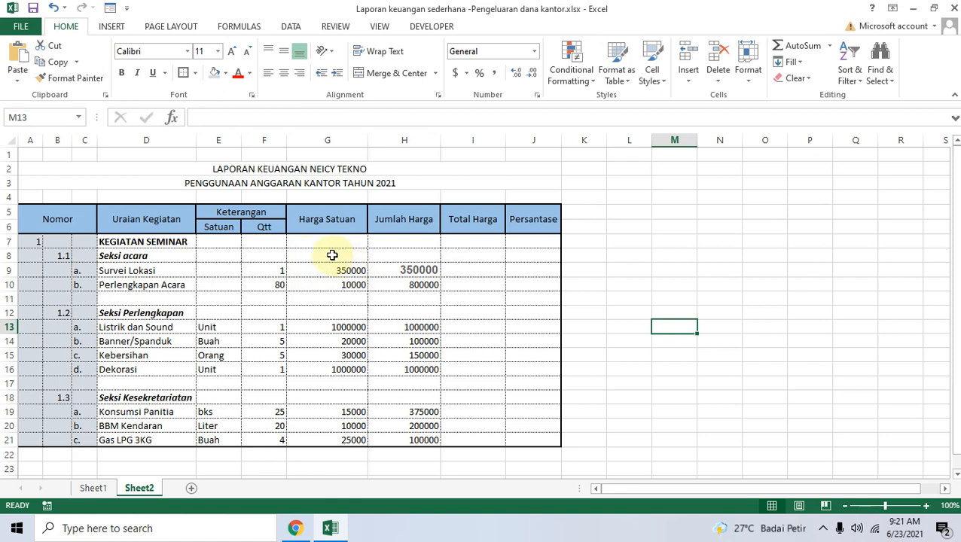
Apply all borders in the finely dotted line style to the blank range M7:P14.
{"action": "left_click_drag", "start_coordinate": [602, 214], "coordinate": [797, 344]}
{"action": "left_click", "coordinate": [716, 280]}
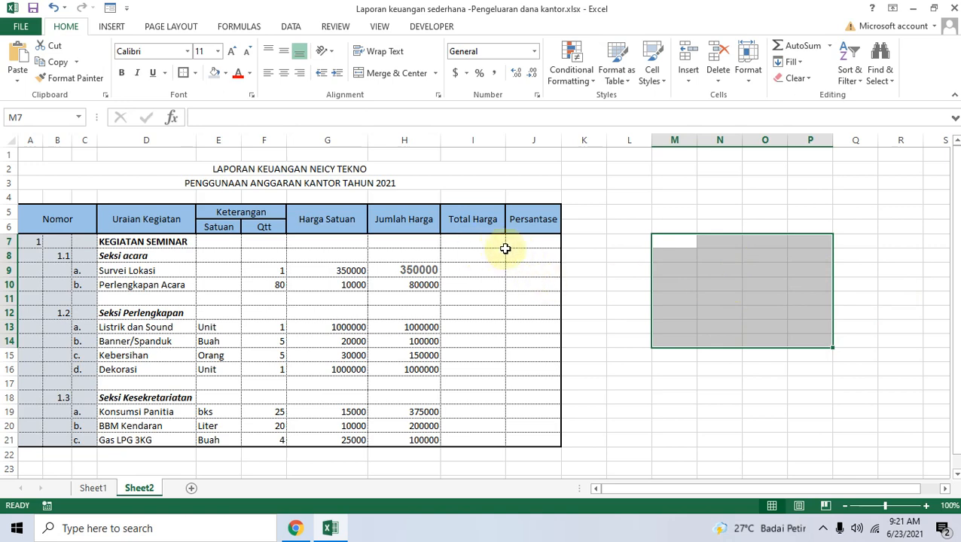
{"action": "left_click", "coordinate": [194, 76]}
{"action": "mouse_move", "coordinate": [273, 417]}
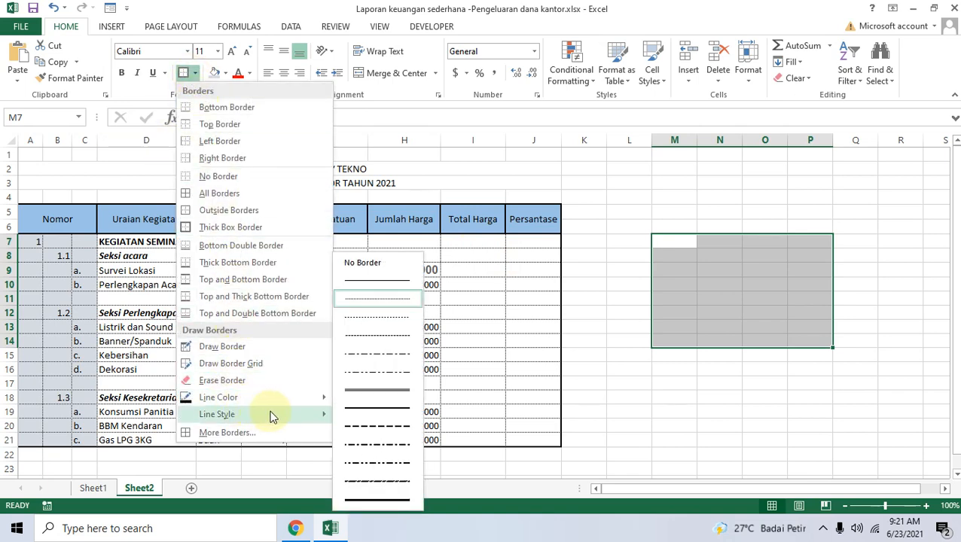
{"action": "left_click", "coordinate": [383, 300]}
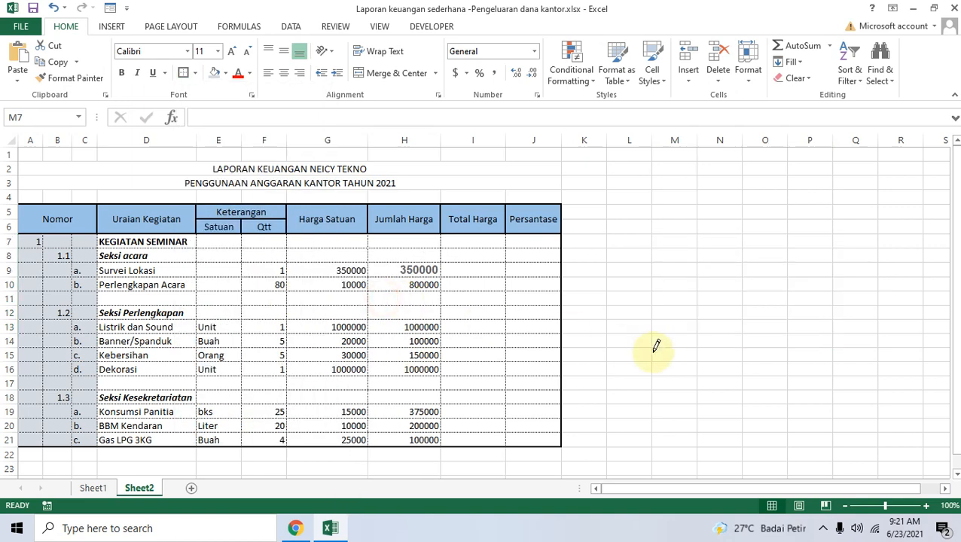
{"action": "left_click", "coordinate": [194, 75]}
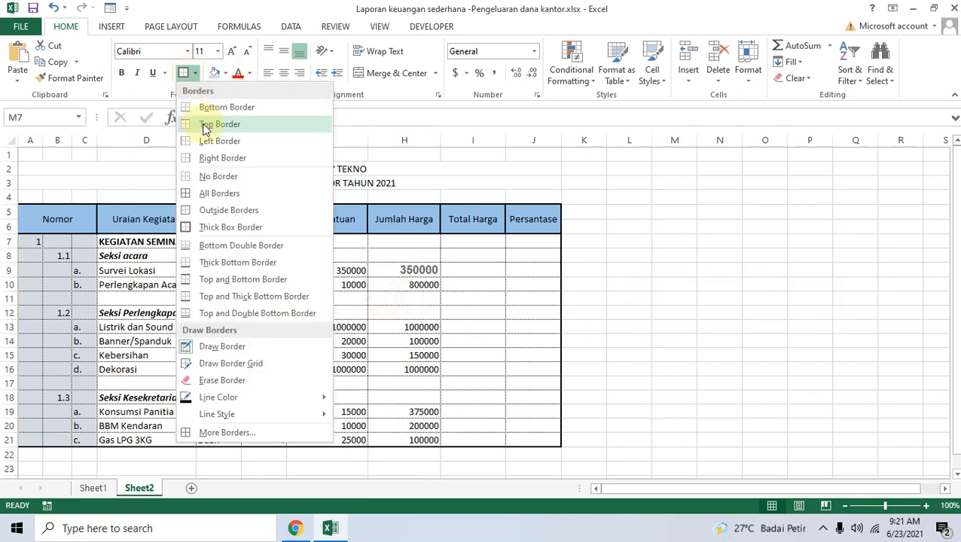
{"action": "left_click", "coordinate": [213, 194]}
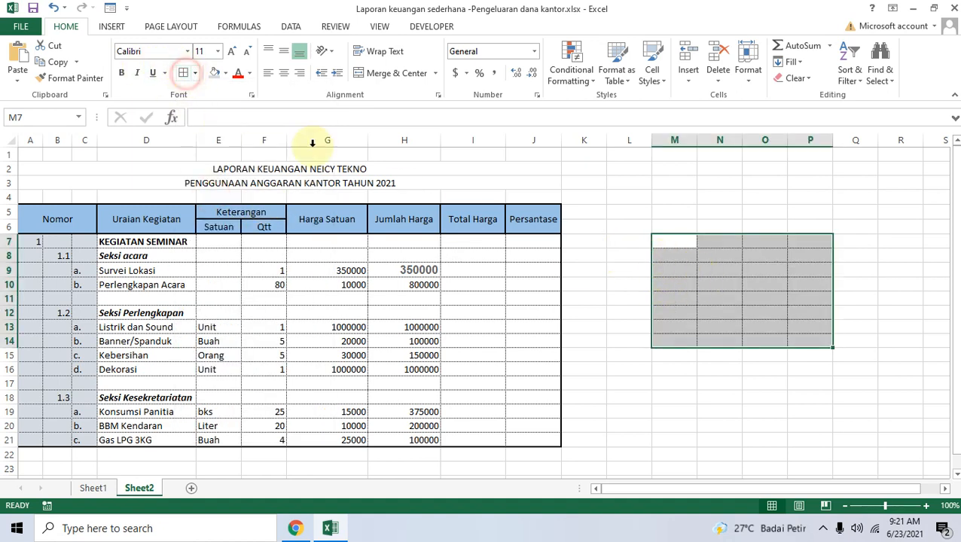
{"action": "left_click", "coordinate": [647, 299]}
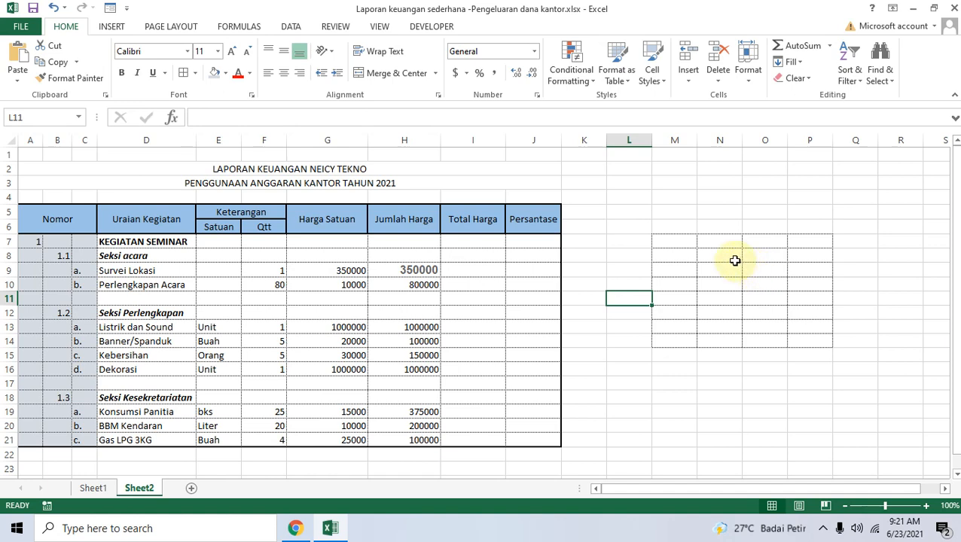
{"action": "left_click", "coordinate": [708, 397]}
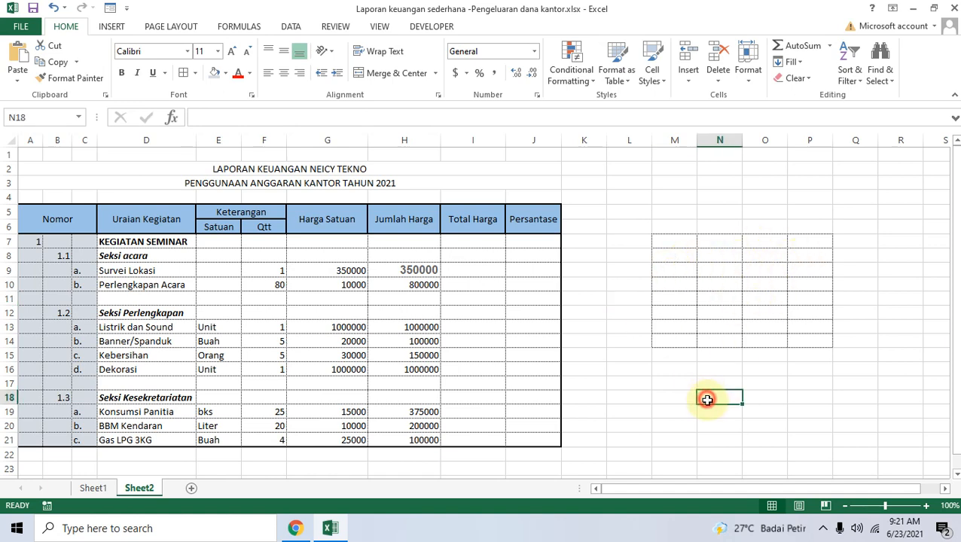
Draw finely dotted borders by hand around blank areas such as M3:M4, O3:O4, Q3:Q4, R14:R16 and L15:O21, and border cell L5.
{"action": "left_click", "coordinate": [611, 210]}
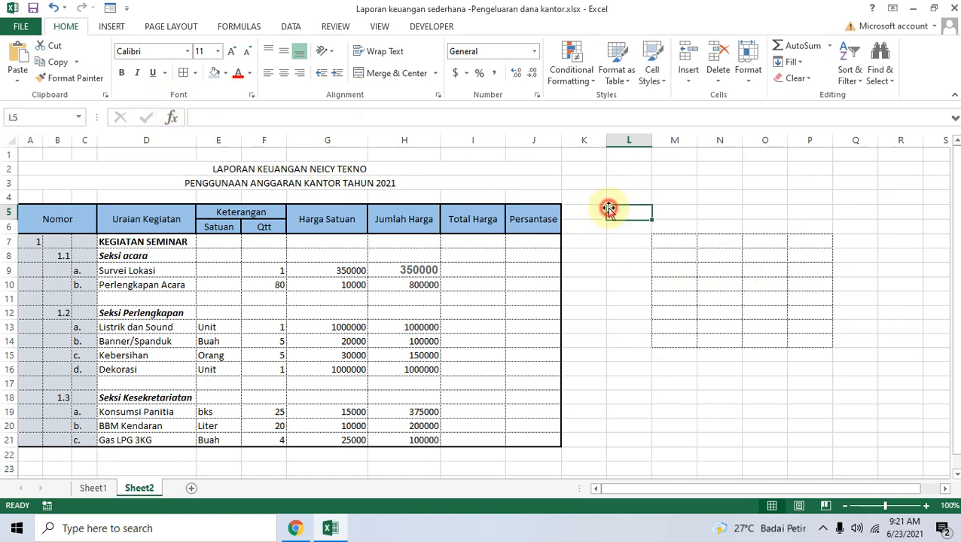
{"action": "left_click", "coordinate": [195, 73]}
{"action": "mouse_move", "coordinate": [245, 414]}
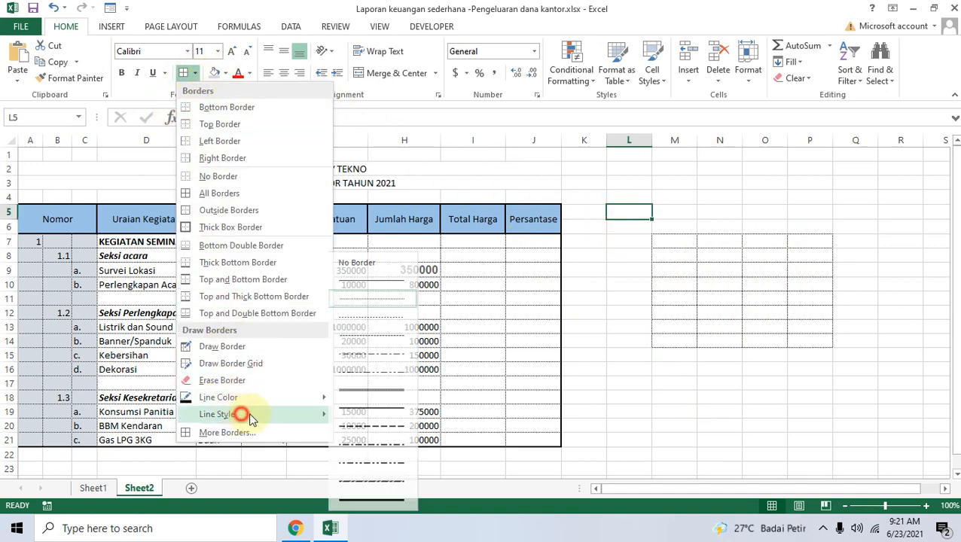
{"action": "left_click", "coordinate": [377, 299]}
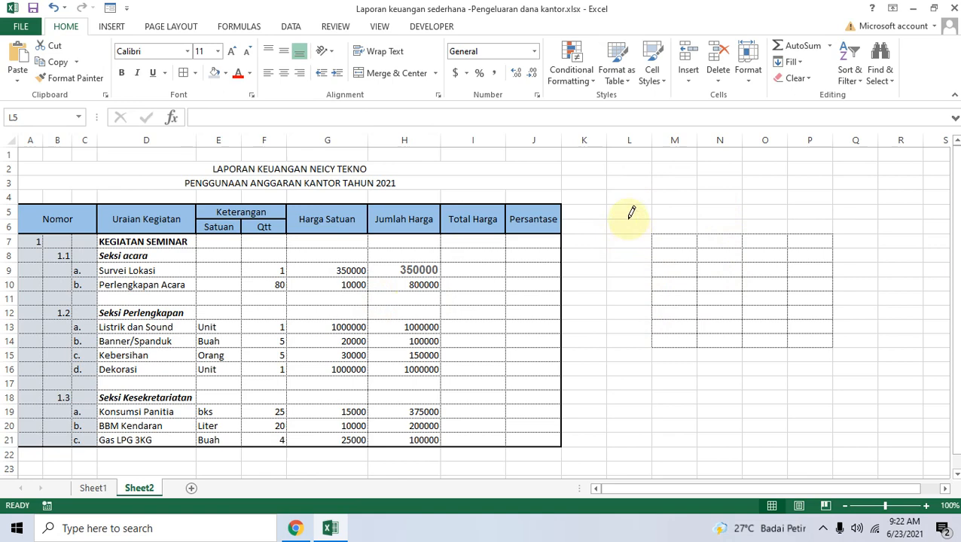
{"action": "left_click_drag", "start_coordinate": [654, 181], "coordinate": [693, 198]}
{"action": "left_click_drag", "start_coordinate": [742, 177], "coordinate": [774, 199]}
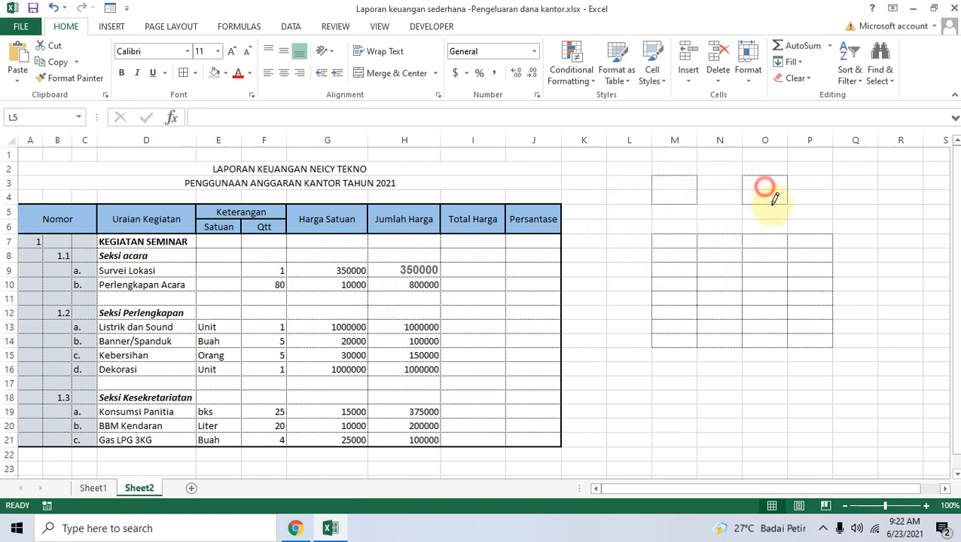
{"action": "left_click_drag", "start_coordinate": [837, 179], "coordinate": [865, 199]}
{"action": "left_click_drag", "start_coordinate": [881, 295], "coordinate": [901, 299]}
{"action": "left_click_drag", "start_coordinate": [882, 335], "coordinate": [904, 370]}
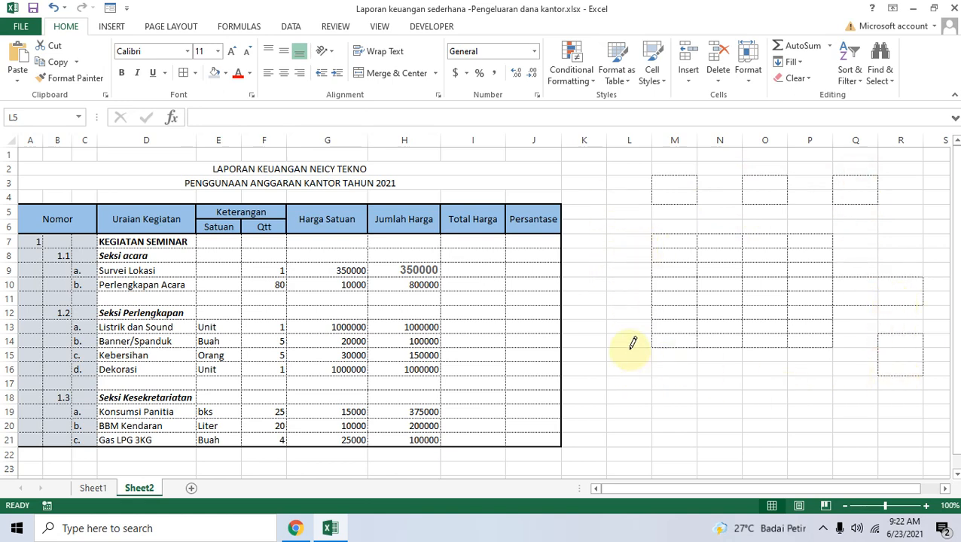
{"action": "mouse_move", "coordinate": [628, 349]}
{"action": "left_mouse_down"}
{"action": "mouse_move", "coordinate": [682, 403]}
{"action": "mouse_move", "coordinate": [769, 435]}
{"action": "left_mouse_up"}
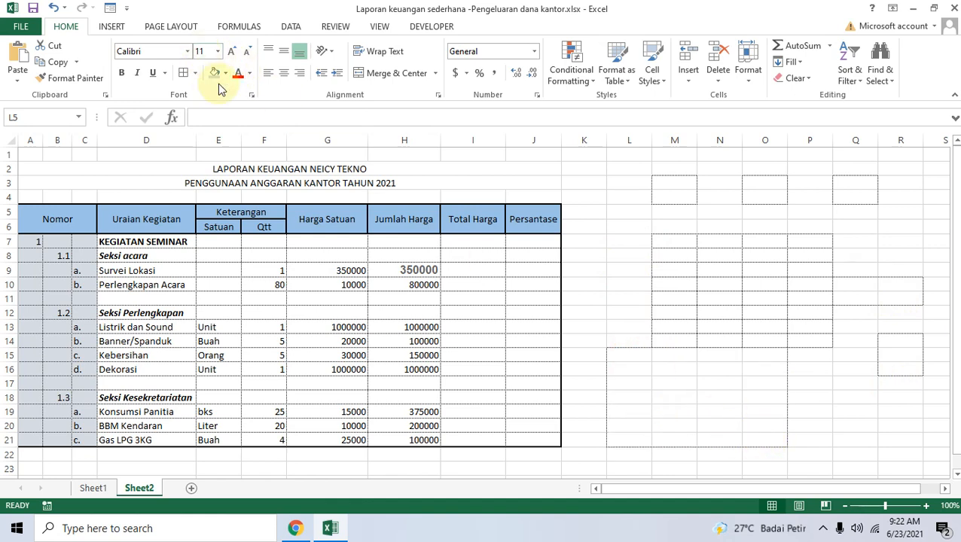
{"action": "left_click", "coordinate": [183, 74]}
Remove all borders from the practice area L2:R22 beside the table.
{"action": "left_click_drag", "start_coordinate": [605, 246], "coordinate": [627, 285]}
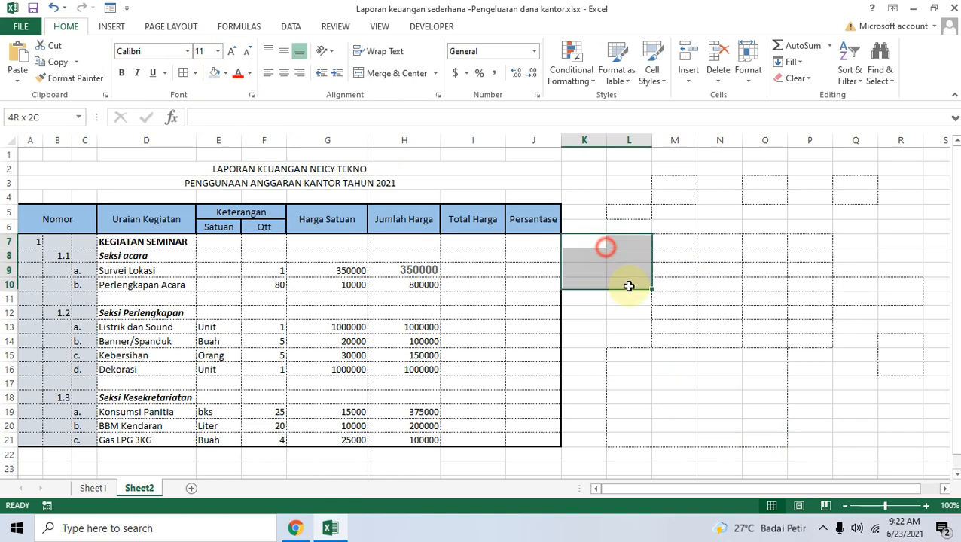
{"action": "left_click", "coordinate": [683, 221]}
{"action": "left_click_drag", "start_coordinate": [750, 217], "coordinate": [797, 290]}
{"action": "left_click", "coordinate": [812, 383]}
{"action": "left_click_drag", "start_coordinate": [601, 170], "coordinate": [884, 461]}
{"action": "left_click", "coordinate": [821, 330]}
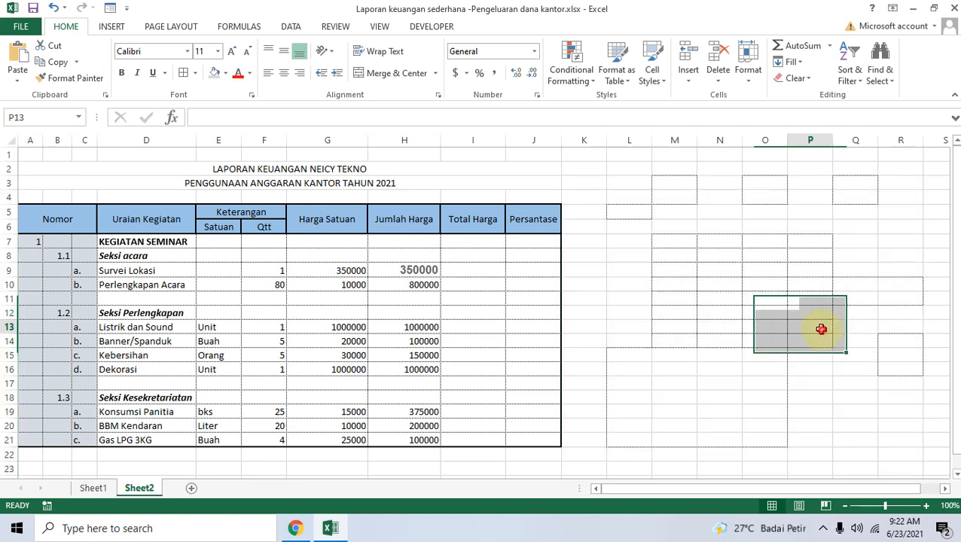
{"action": "left_click", "coordinate": [604, 168]}
{"action": "left_click_drag", "start_coordinate": [803, 368], "coordinate": [892, 450]}
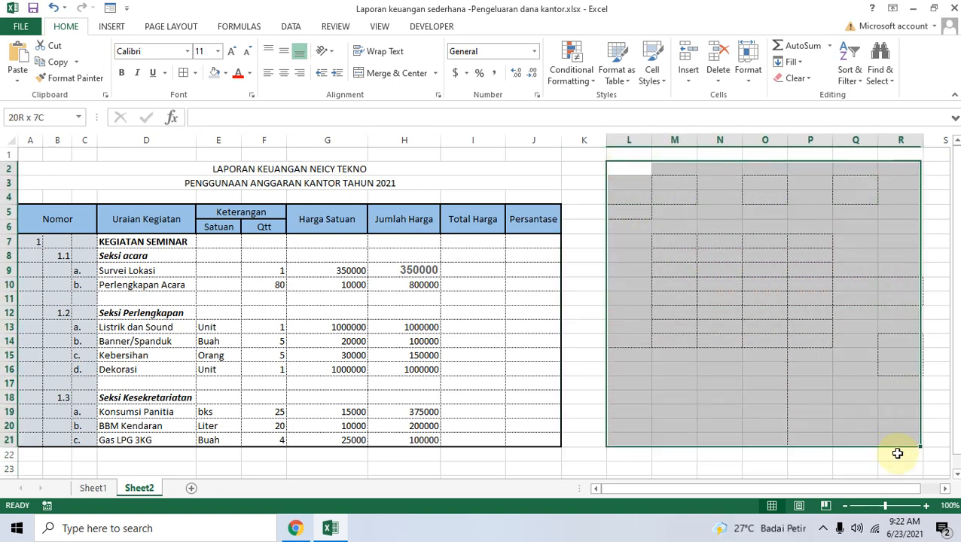
{"action": "left_click", "coordinate": [196, 75]}
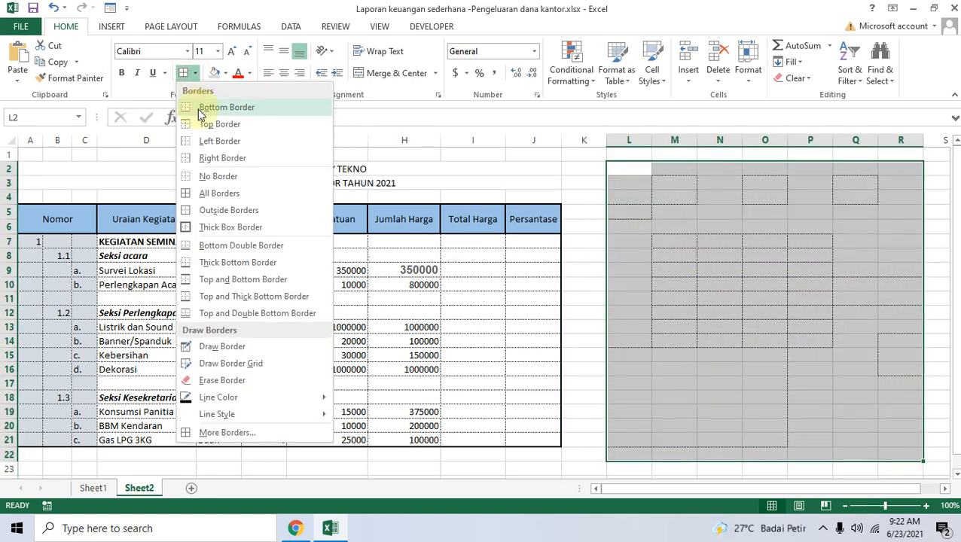
{"action": "left_click", "coordinate": [239, 177]}
Apply all borders in the finely dotted line style to the blank range L4:P17.
{"action": "left_click_drag", "start_coordinate": [635, 195], "coordinate": [829, 386]}
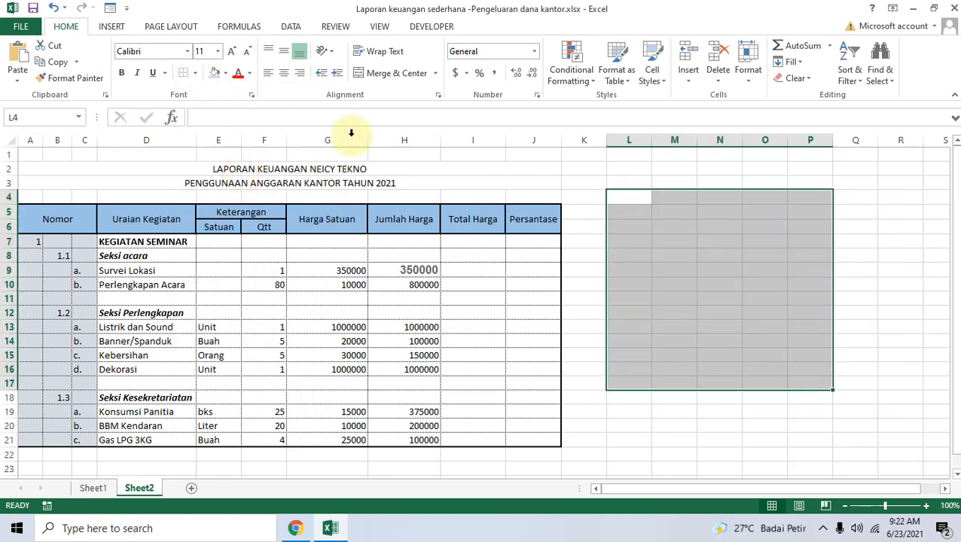
{"action": "left_click", "coordinate": [195, 73]}
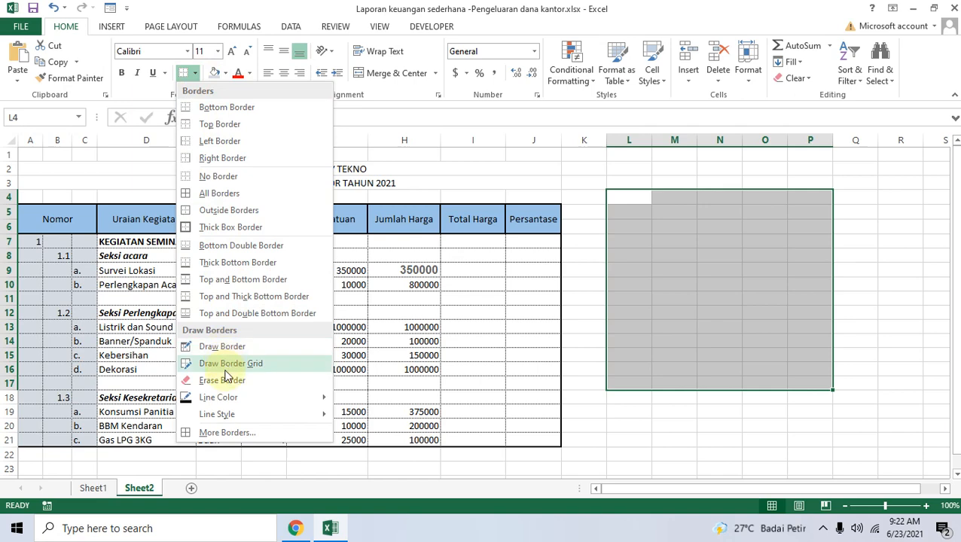
{"action": "left_click", "coordinate": [251, 414]}
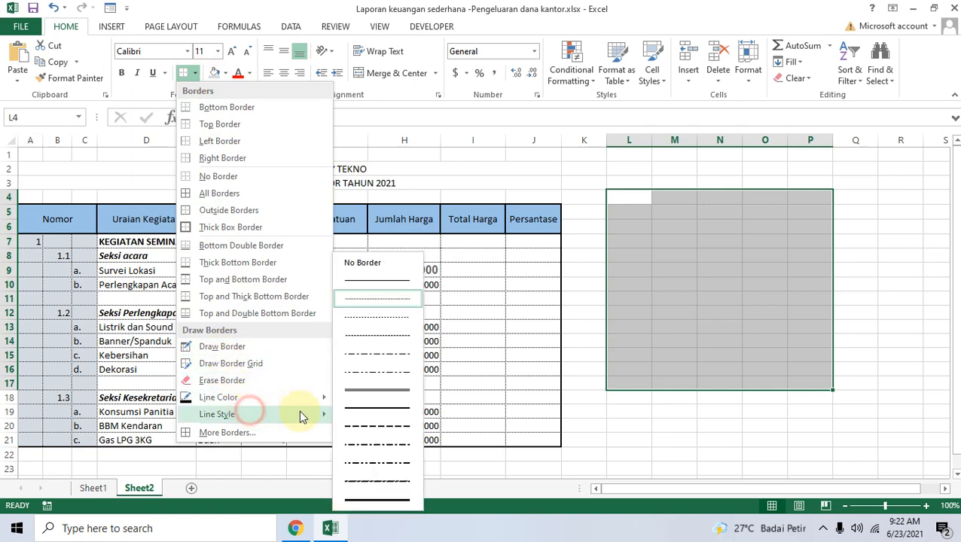
{"action": "left_click", "coordinate": [371, 298]}
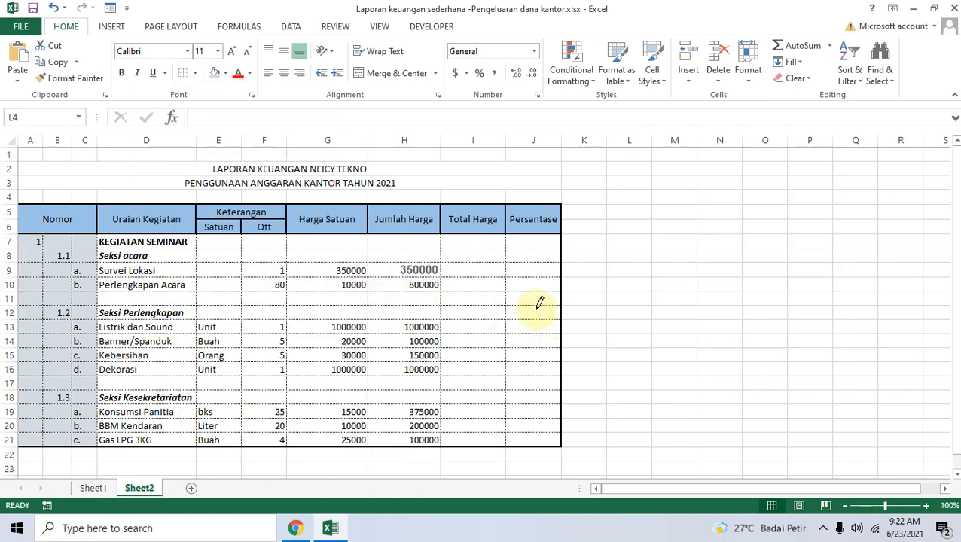
{"action": "left_click", "coordinate": [194, 73]}
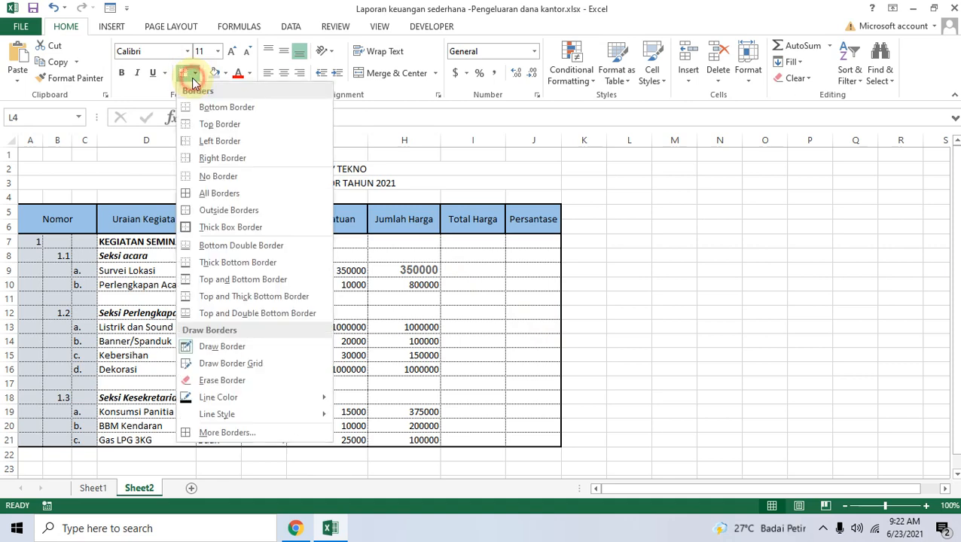
{"action": "left_click", "coordinate": [229, 192]}
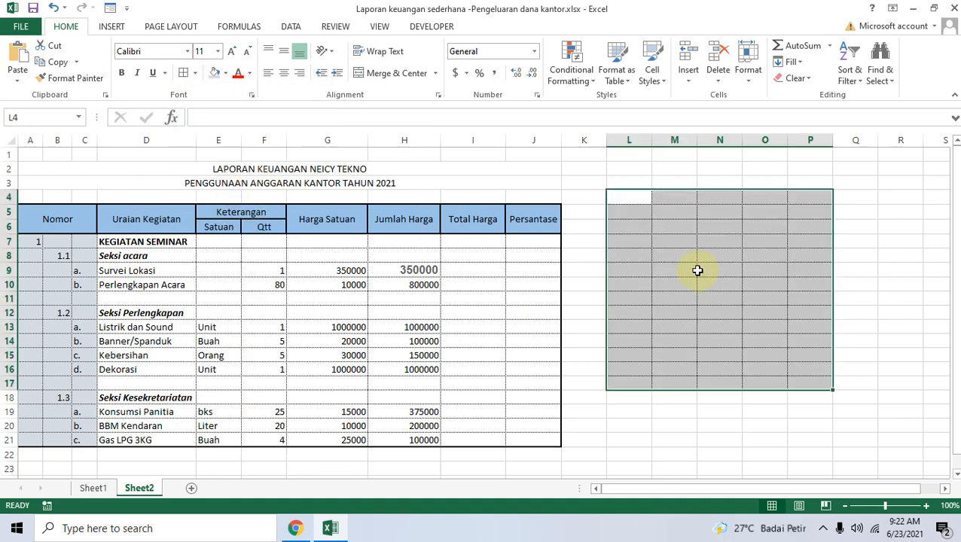
{"action": "left_click", "coordinate": [900, 326]}
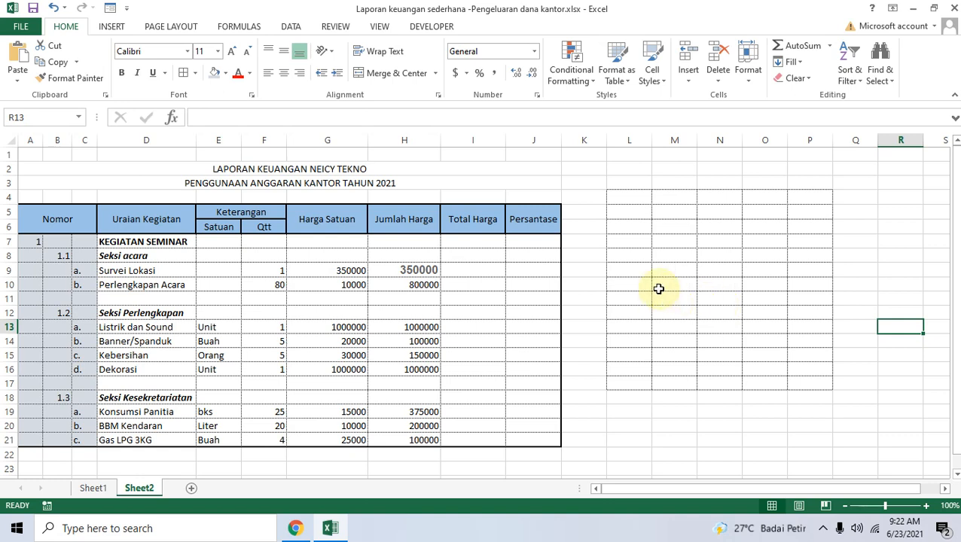
{"action": "left_click", "coordinate": [623, 378]}
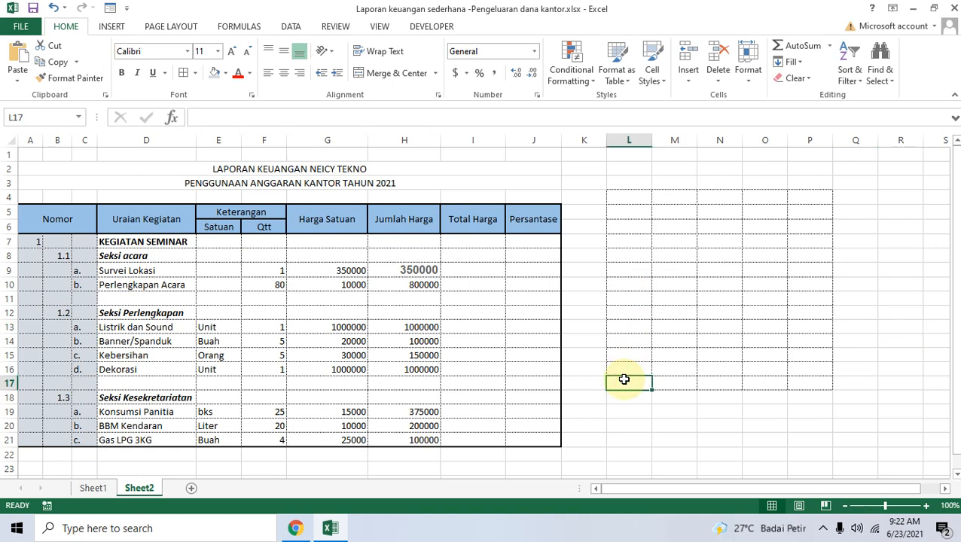
Compare with the Sheet1 report, then set the Sheet2 title LAPORAN KEUANGAN NEICY TEKNO to 16 pt bold.
{"action": "left_click", "coordinate": [94, 488]}
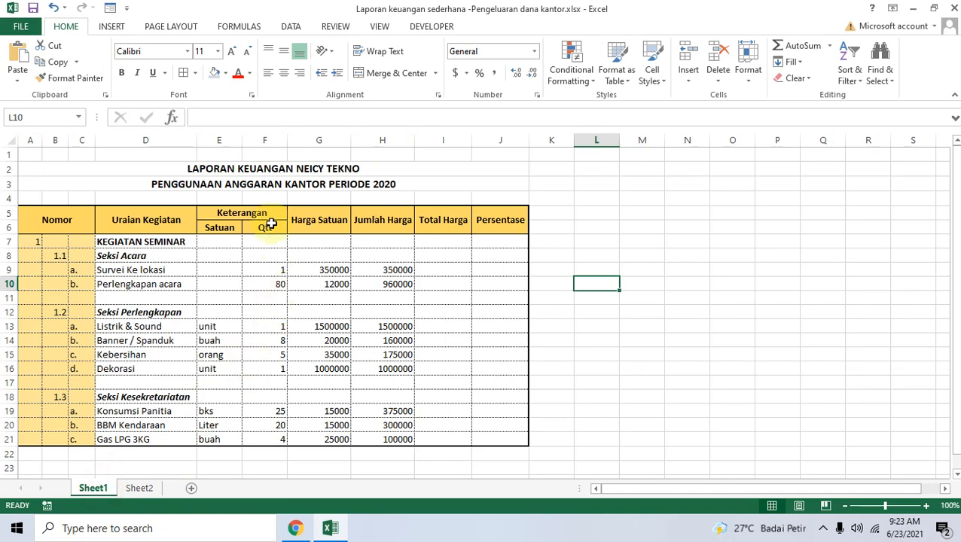
{"action": "left_click", "coordinate": [143, 489]}
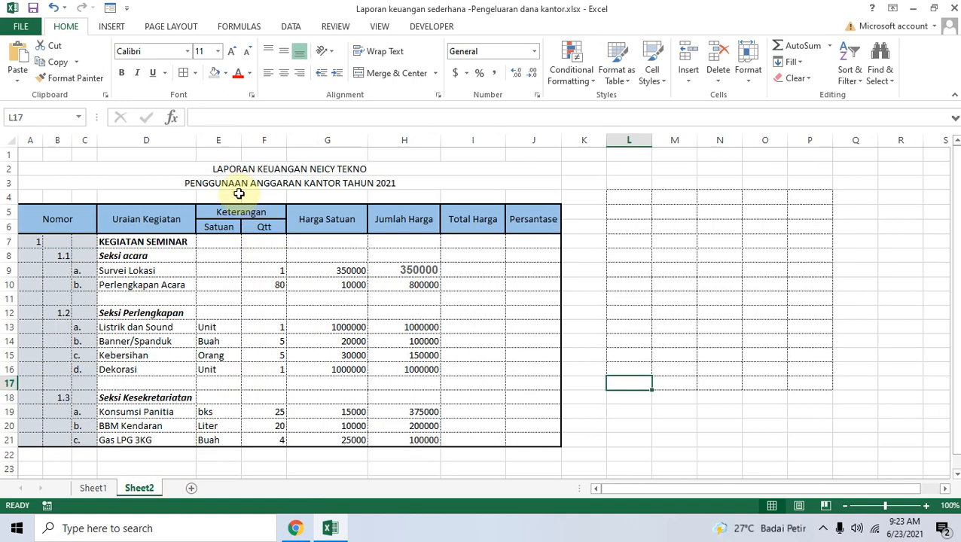
{"action": "left_click", "coordinate": [217, 168]}
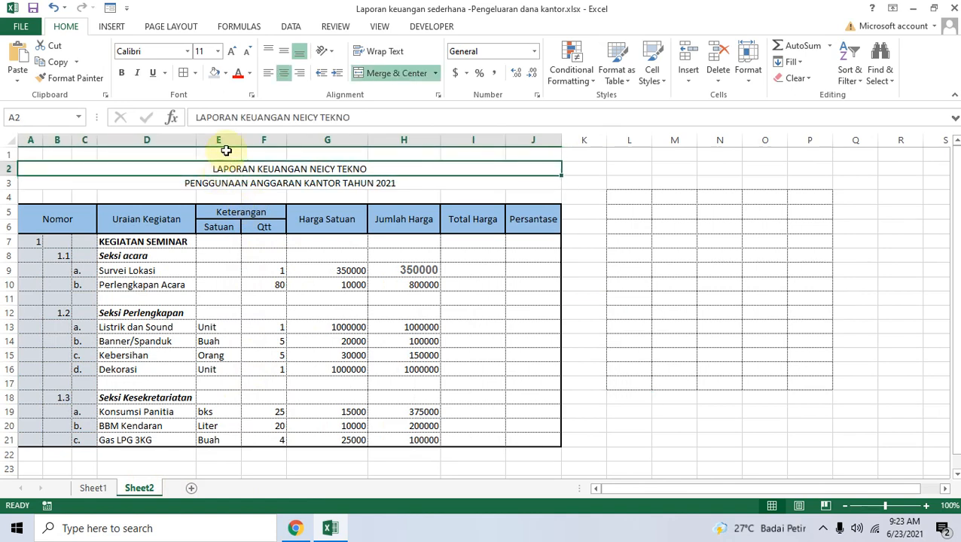
{"action": "left_click", "coordinate": [238, 54]}
{"action": "left_click", "coordinate": [238, 54]}
{"action": "left_click", "coordinate": [238, 54]}
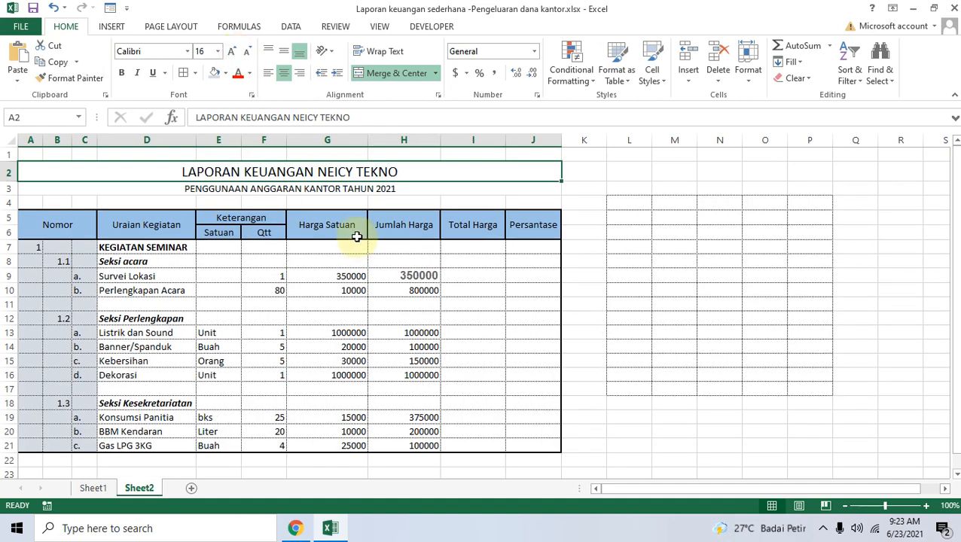
{"action": "left_click", "coordinate": [123, 76]}
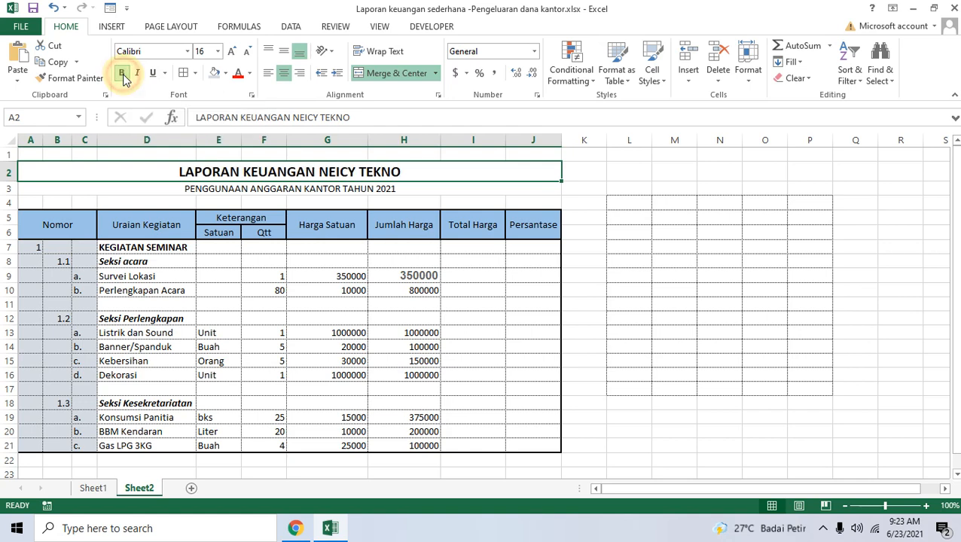
Format the subtitle PENGGUNAAN ANGGARAN KANTOR TAHUN 2021 in row 3 as 14 pt bold.
{"action": "left_click", "coordinate": [308, 189]}
{"action": "left_click", "coordinate": [231, 52]}
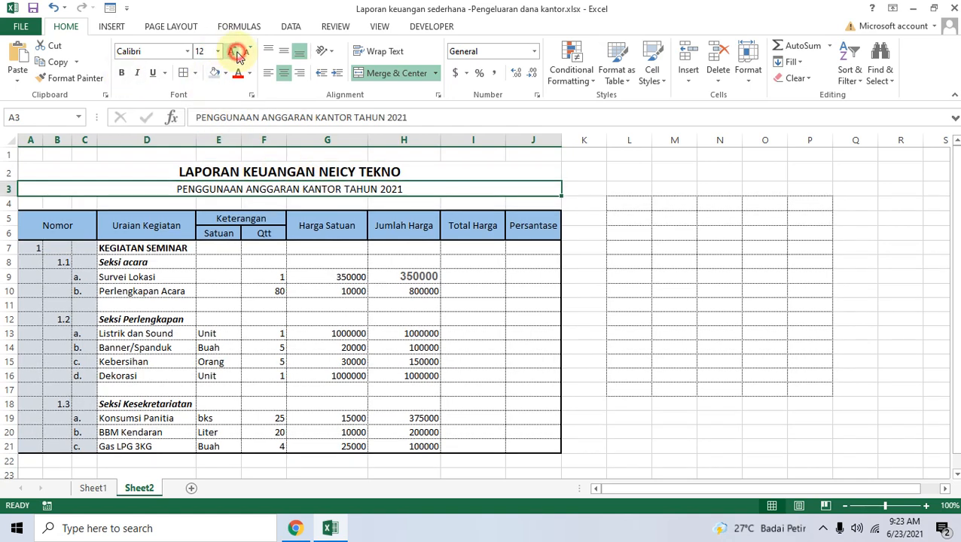
{"action": "left_click", "coordinate": [232, 51]}
{"action": "left_click", "coordinate": [122, 72]}
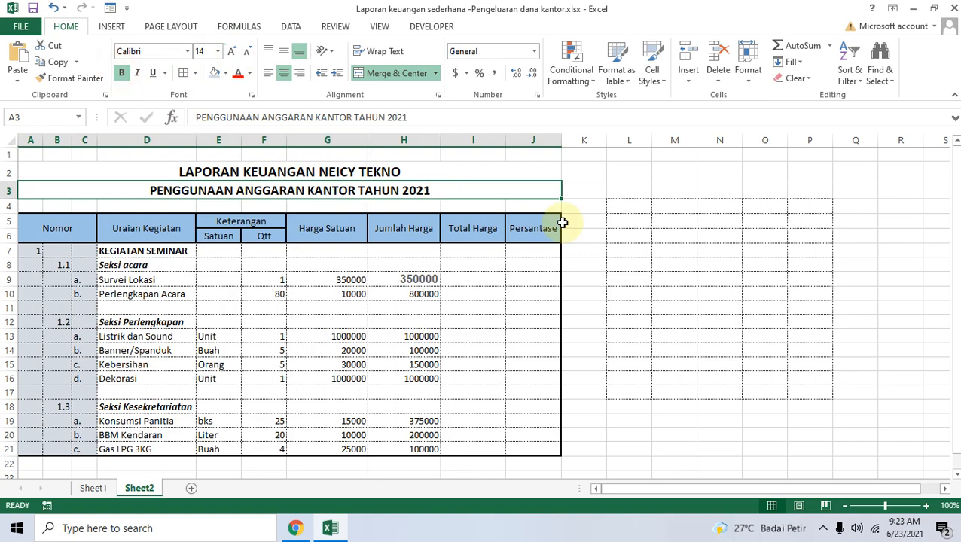
{"action": "left_click", "coordinate": [687, 232]}
Make the table header cells in A5:J6, from Nomor to Persantase, bold.
{"action": "left_click_drag", "start_coordinate": [89, 227], "coordinate": [535, 233]}
{"action": "left_click", "coordinate": [121, 72]}
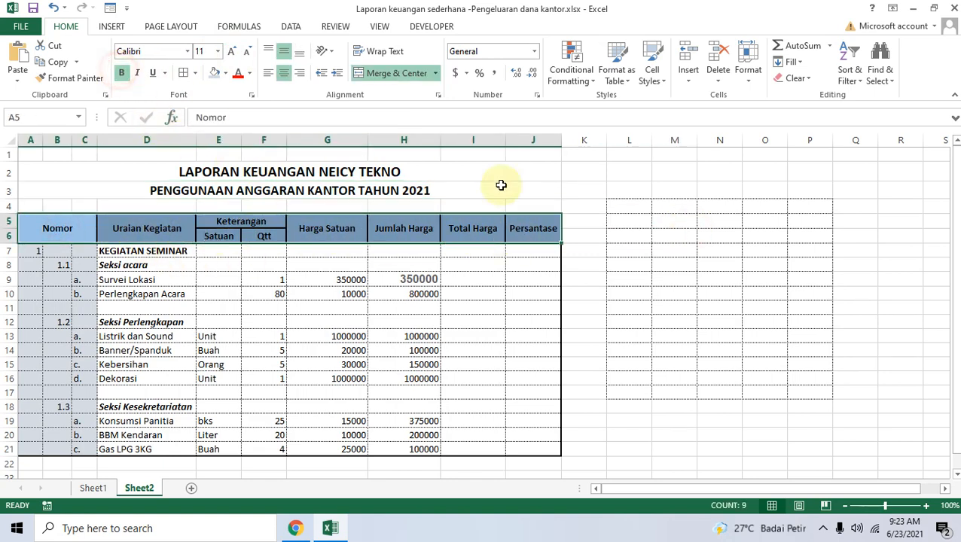
{"action": "left_click", "coordinate": [675, 174]}
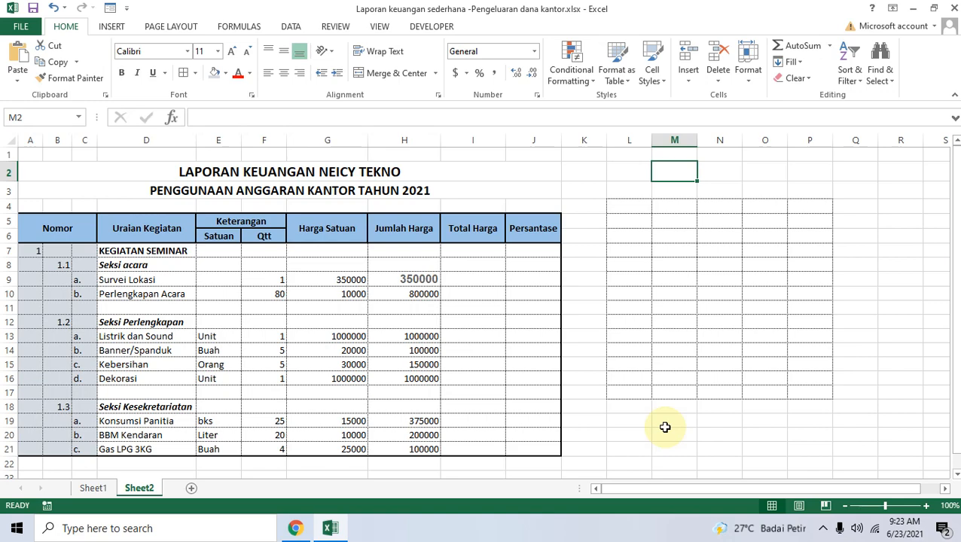
Switch to Chrome, review the Jumlah Harga formula steps in the neicytekno.net article, and return to the Excel workbook.
{"action": "left_click", "coordinate": [295, 528]}
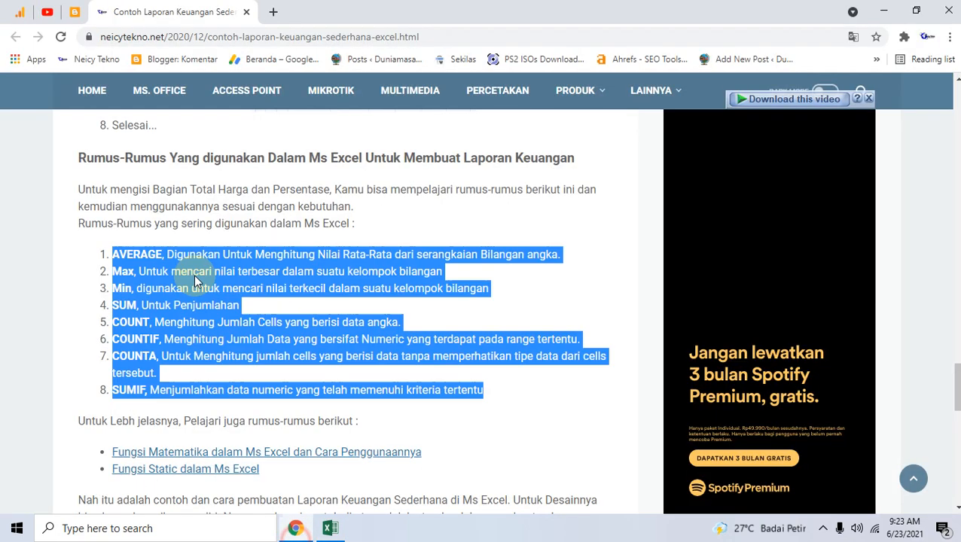
{"action": "scroll", "coordinate": [191, 272], "scroll_direction": "up", "scroll_amount": 4}
{"action": "left_click", "coordinate": [129, 189]}
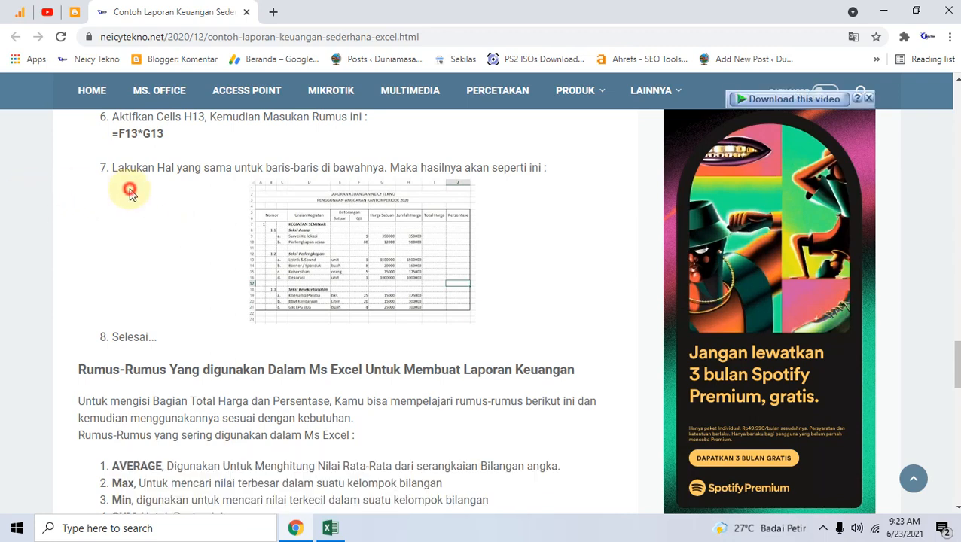
{"action": "scroll", "coordinate": [138, 195], "scroll_direction": "up", "scroll_amount": 3}
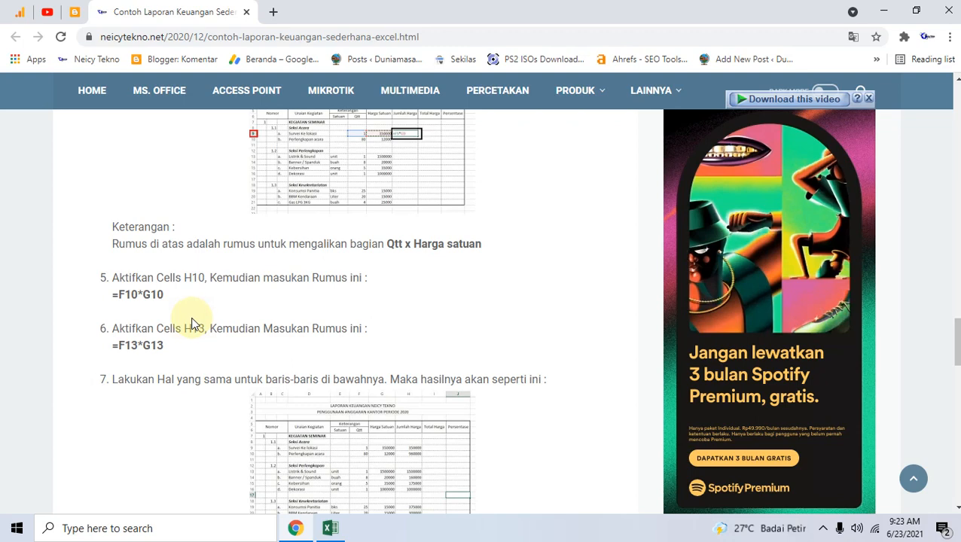
{"action": "scroll", "coordinate": [287, 303], "scroll_direction": "up", "scroll_amount": 1}
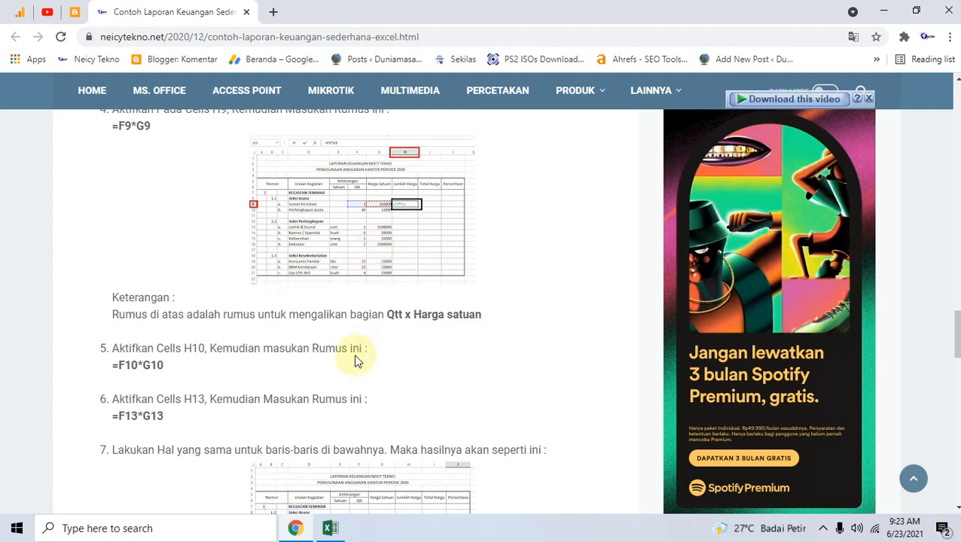
{"action": "left_click", "coordinate": [332, 528]}
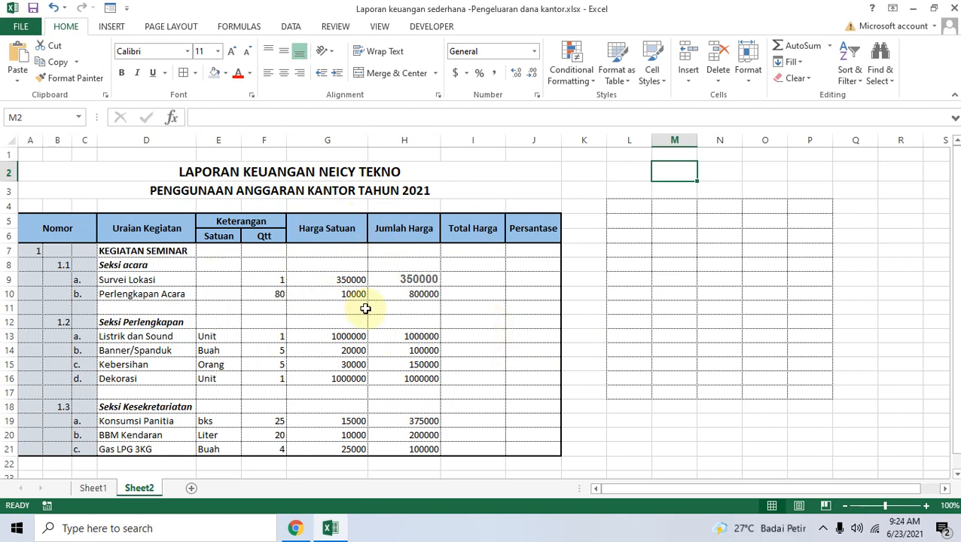
Minimize the Chrome article window and the Excel workbook to show the desktop.
{"action": "left_click", "coordinate": [296, 528]}
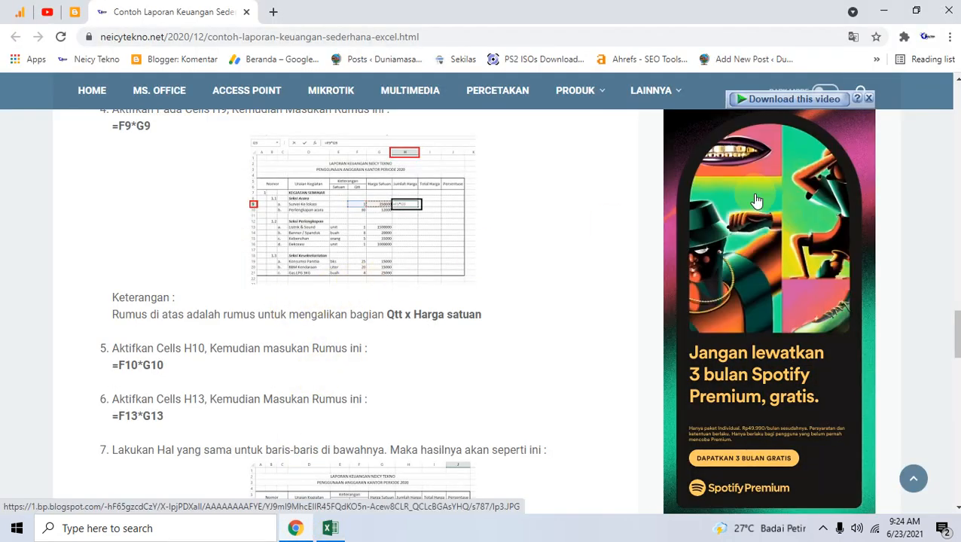
{"action": "left_click", "coordinate": [881, 10]}
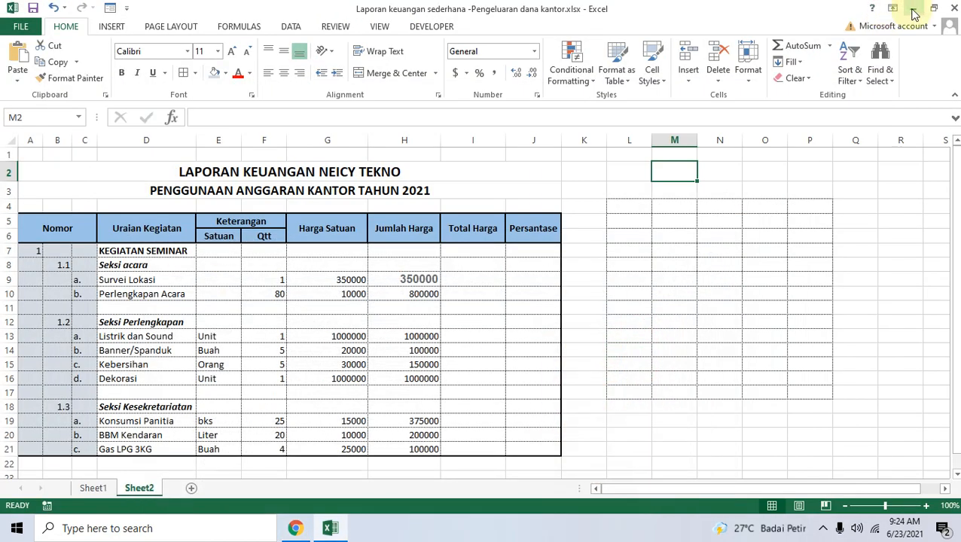
{"action": "left_click", "coordinate": [913, 11]}
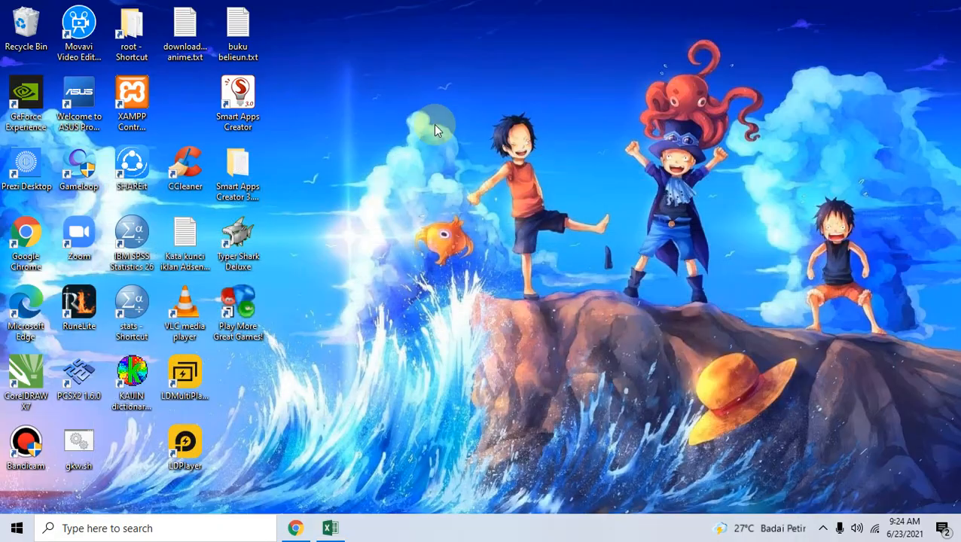